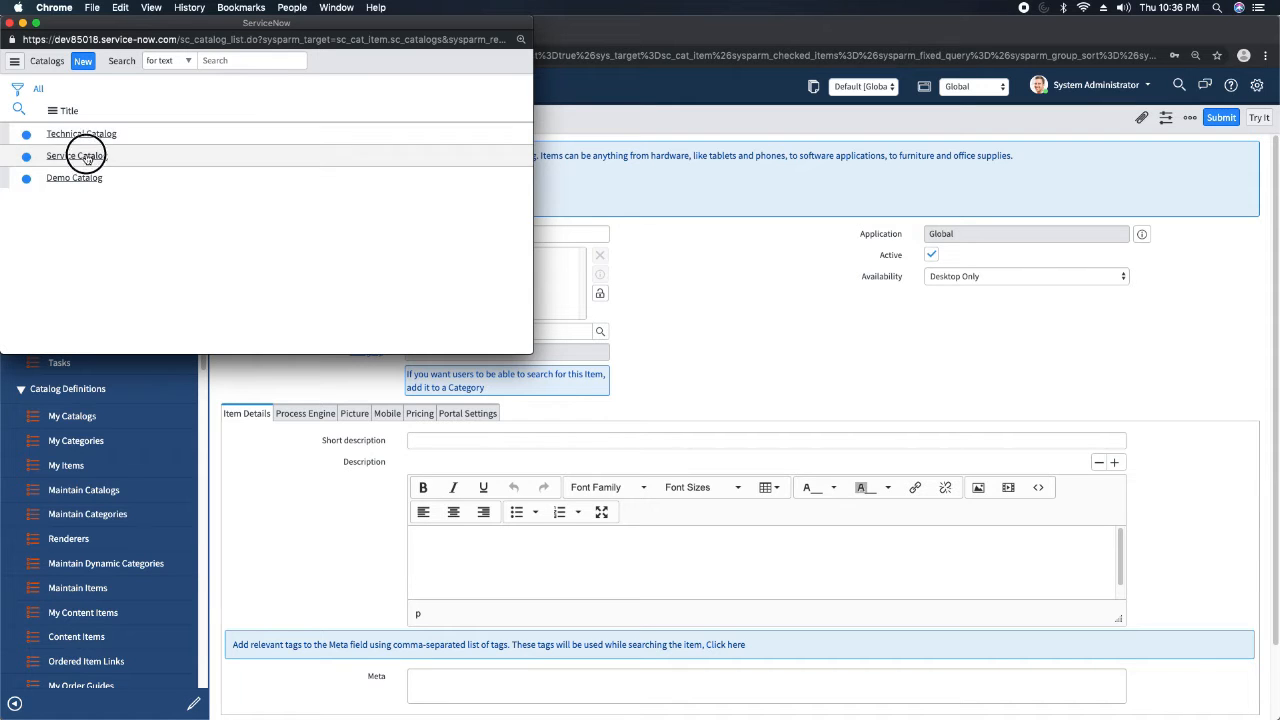
Assign the new catalog item to the Service Catalog and set its category to Services.
click(92, 157)
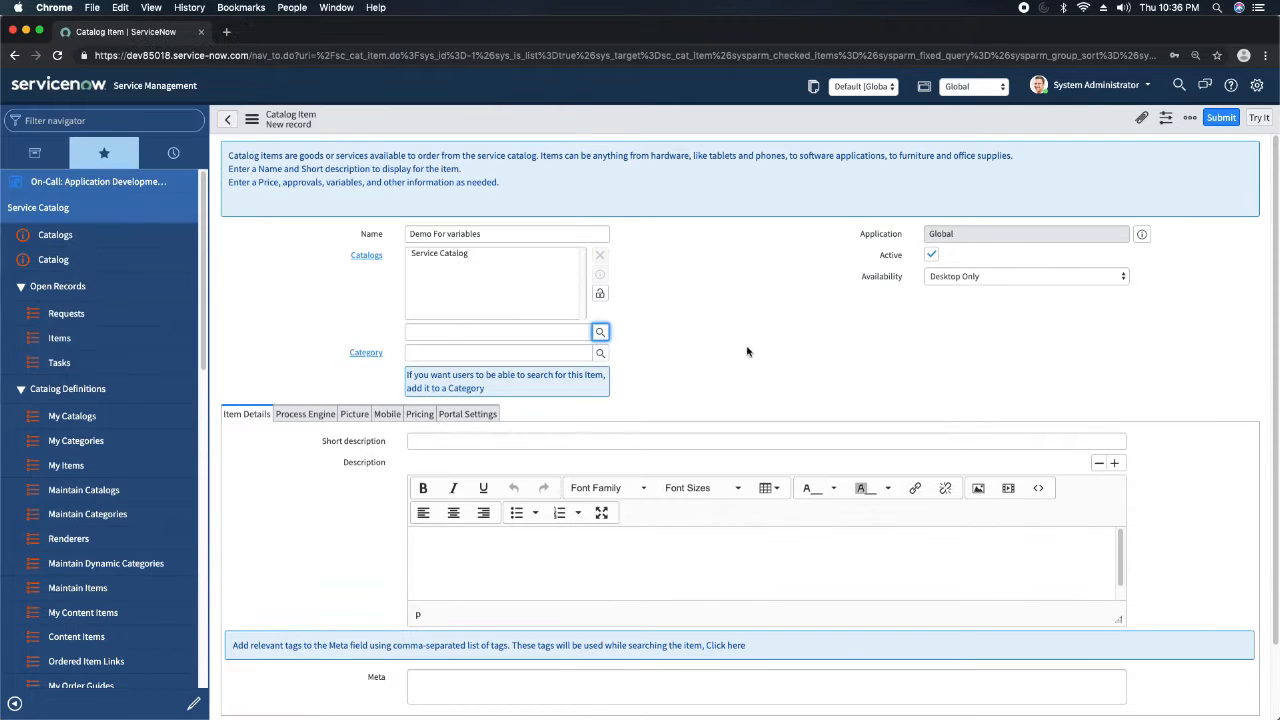
click(600, 293)
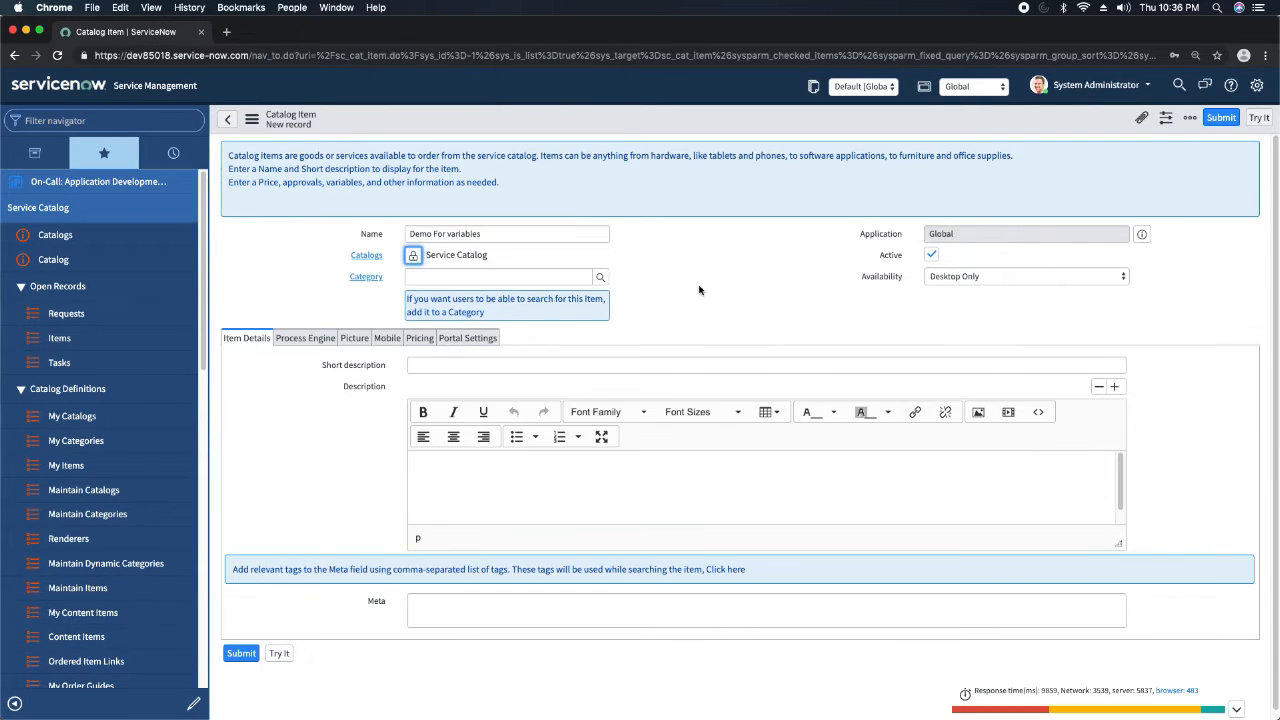
click(600, 279)
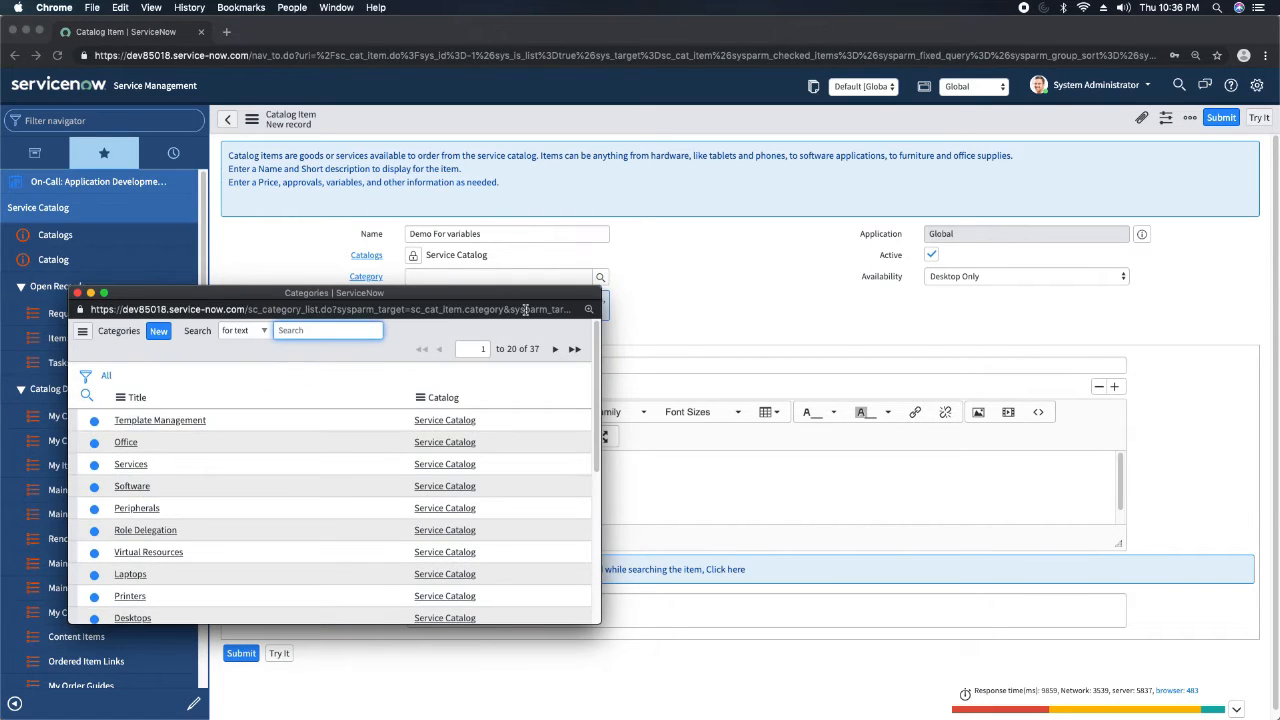
click(130, 464)
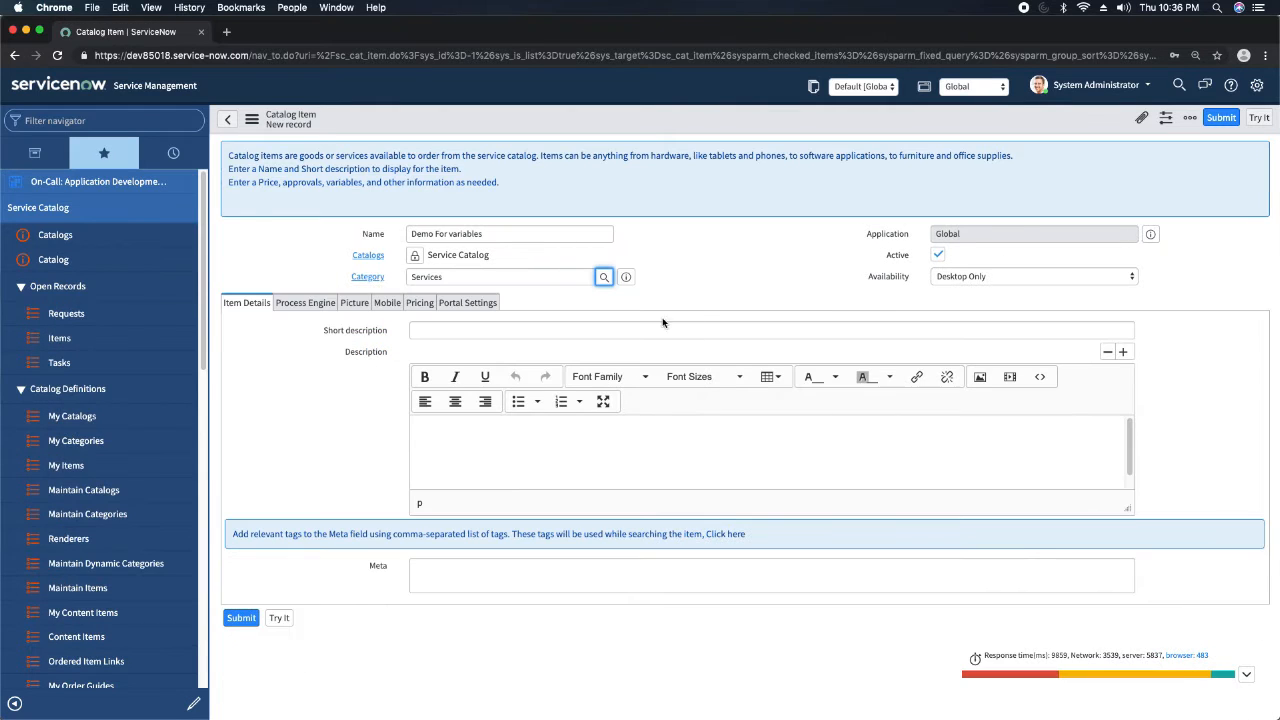
click(763, 278)
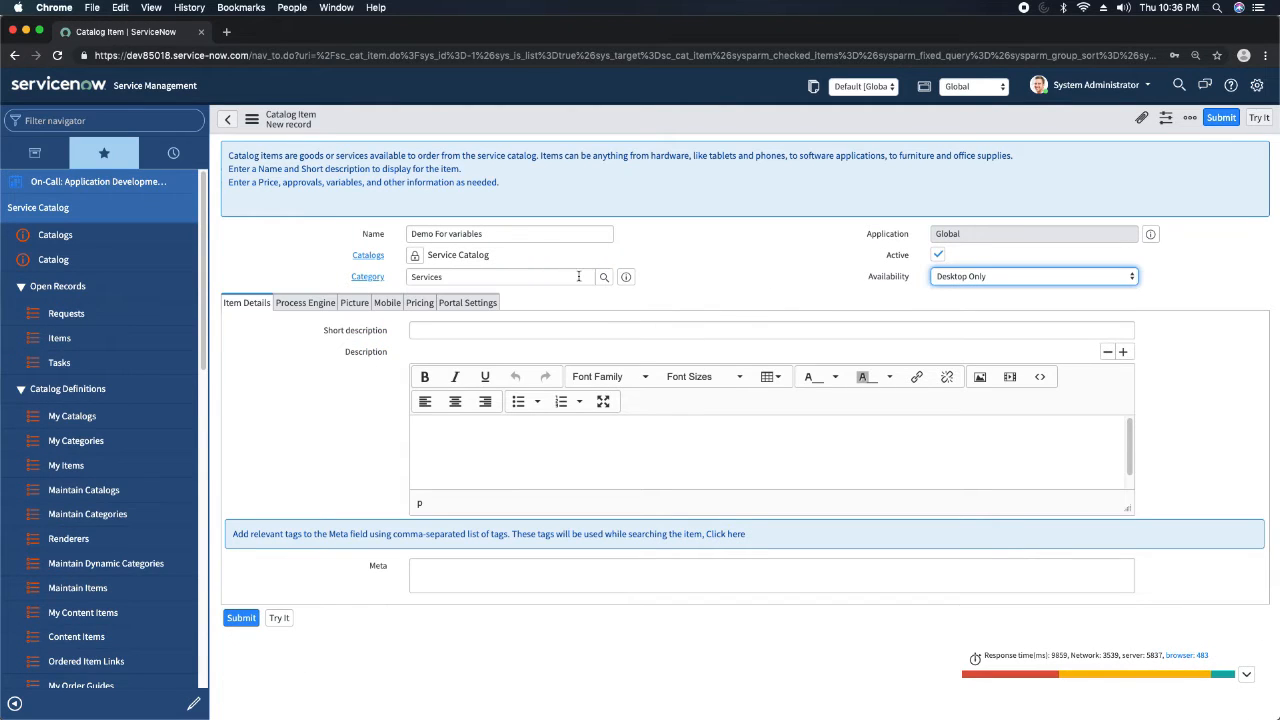
Enter "Demo for Variables" as the item's short description and save the record without leaving the form.
click(576, 331)
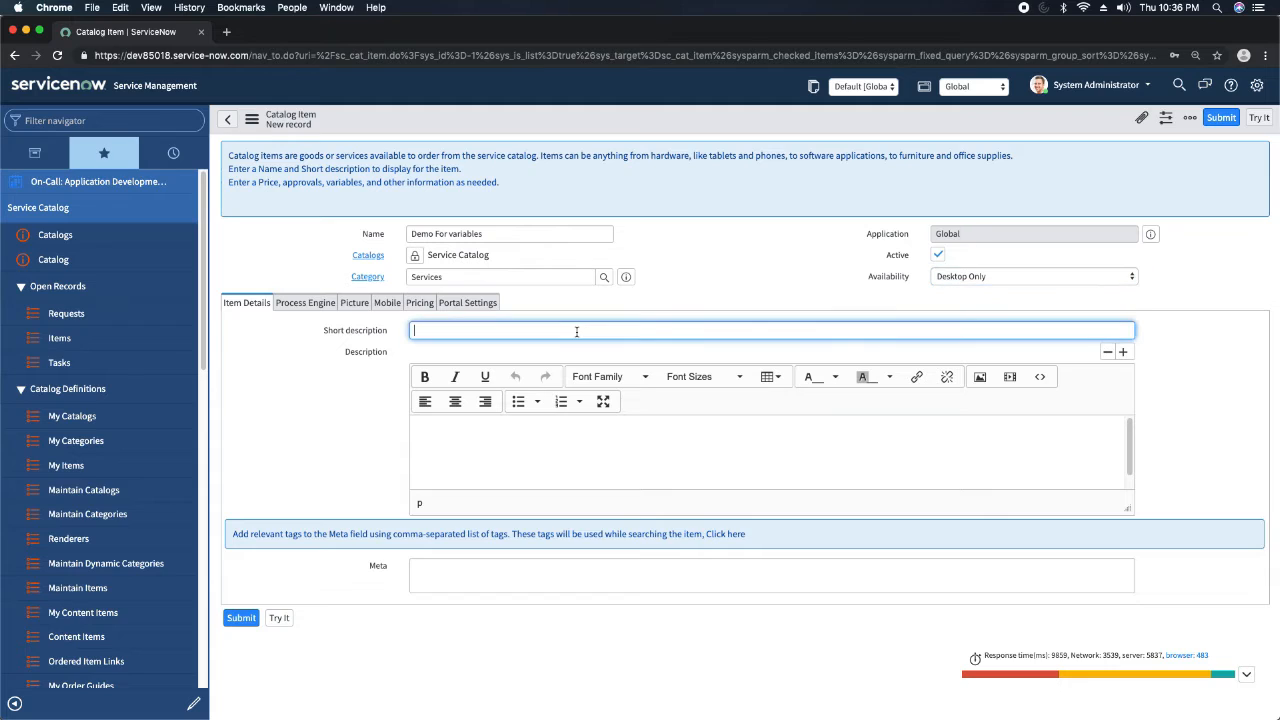
text(Demo for Variables)
click(745, 285)
right_click(676, 123)
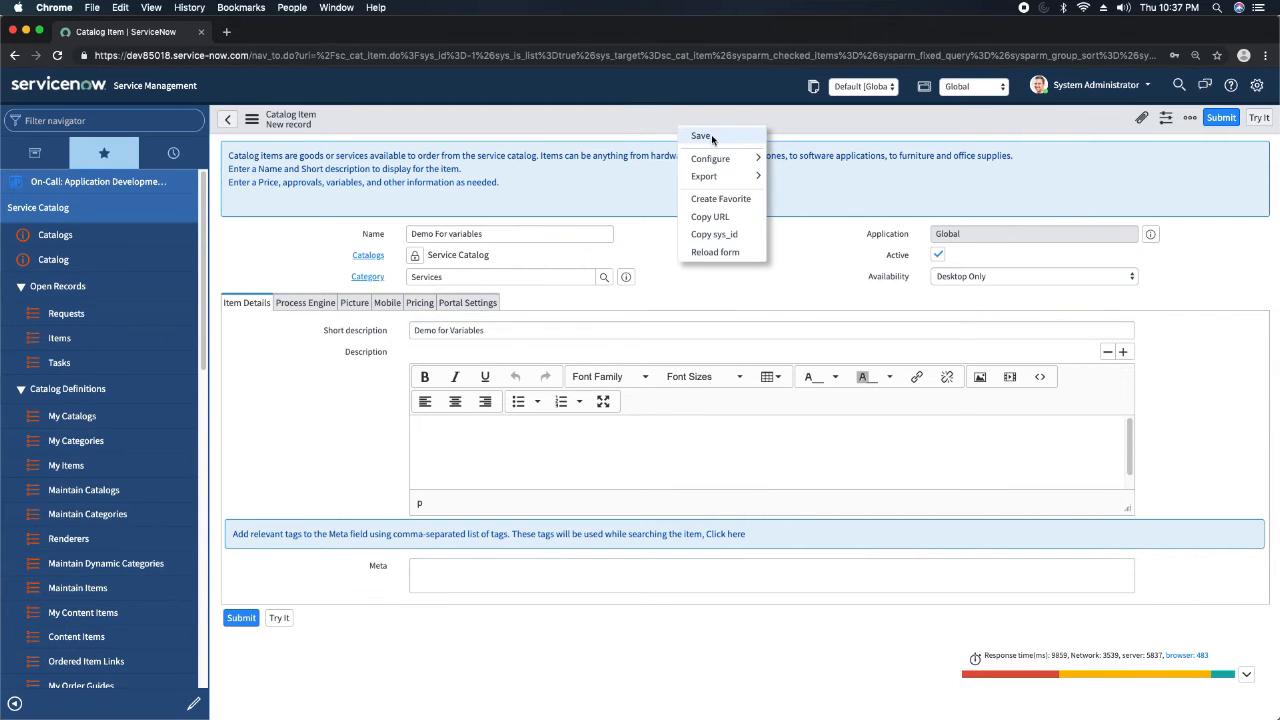
click(712, 139)
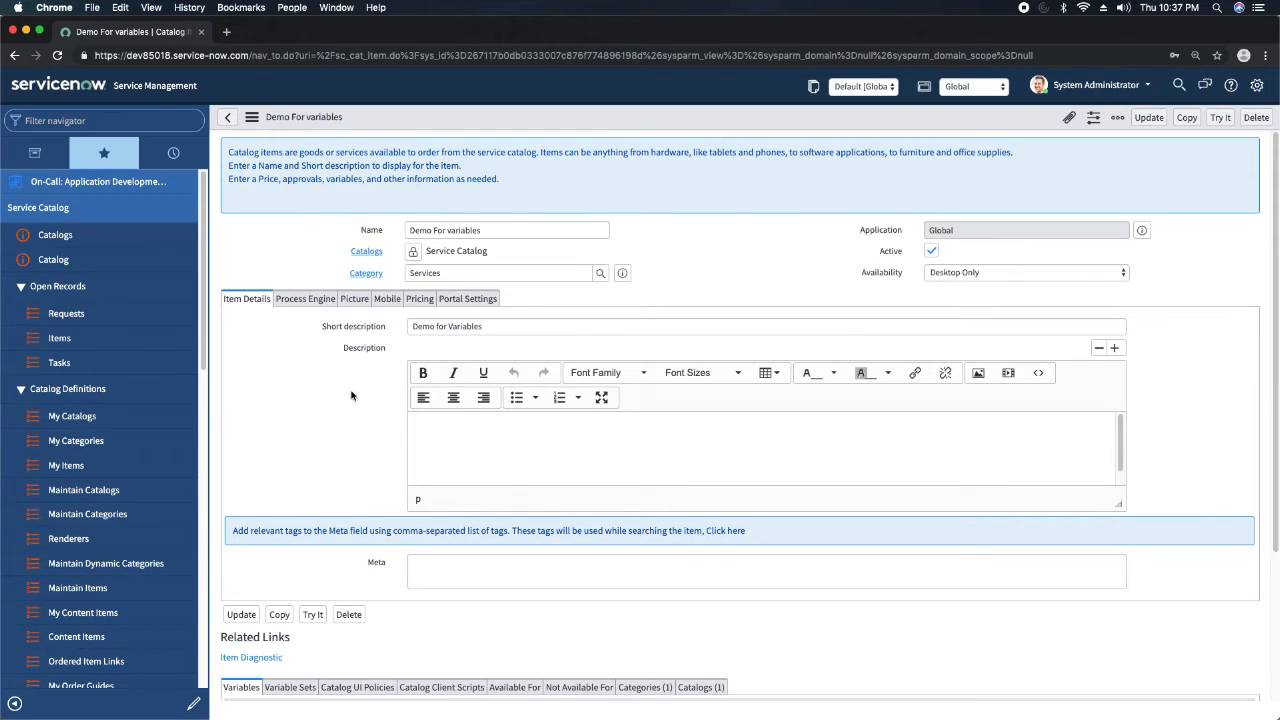
Start a new variable for the Demo For variables item and review the available variable types and question fields.
scroll(304, 415, down, 3)
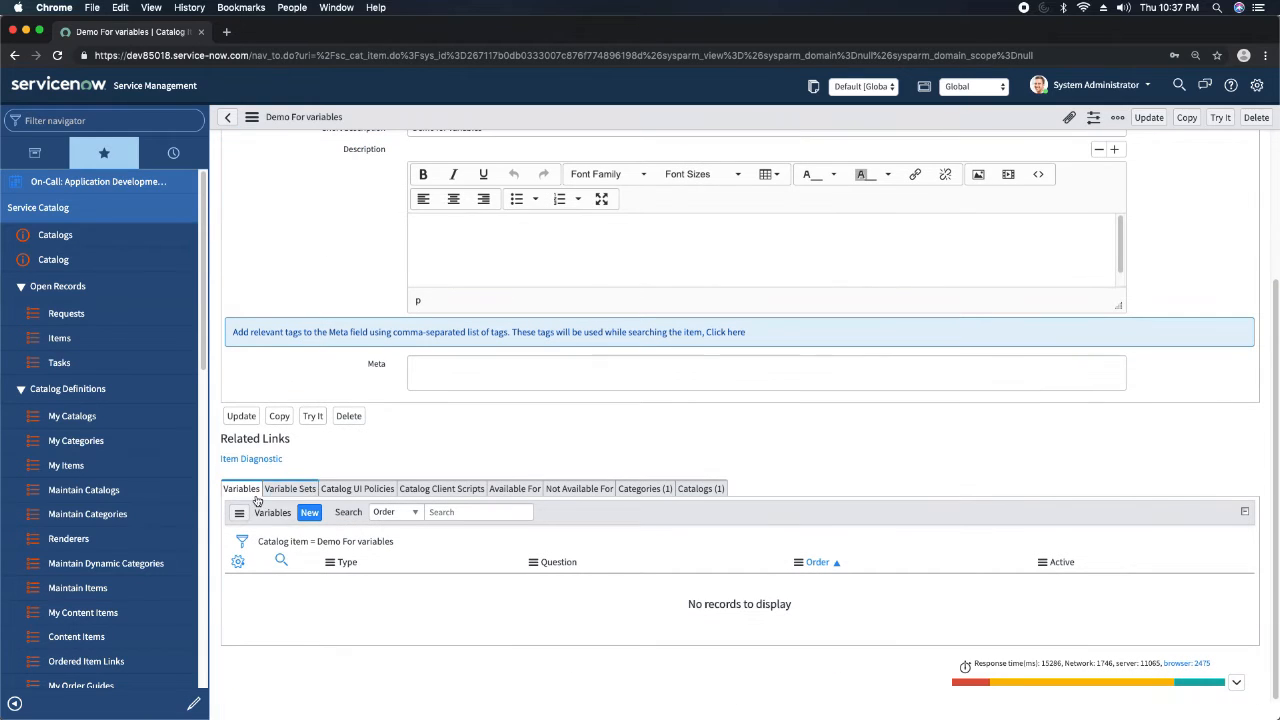
click(310, 513)
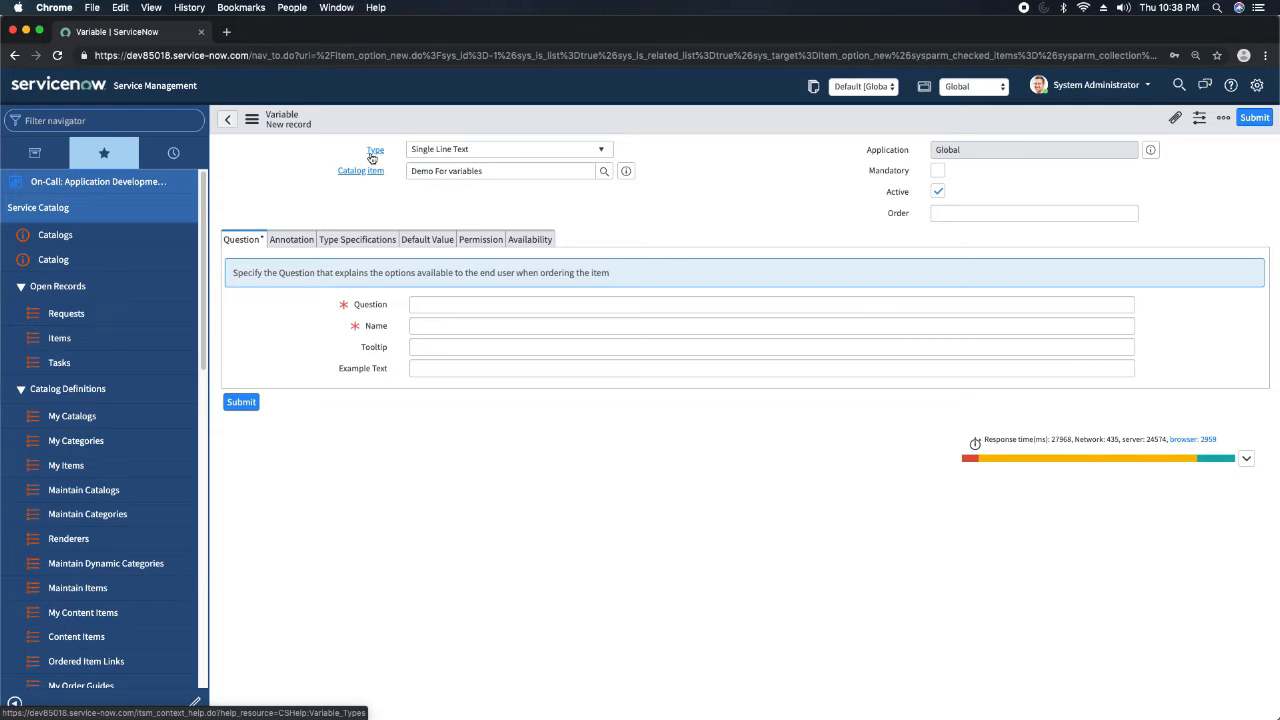
click(471, 150)
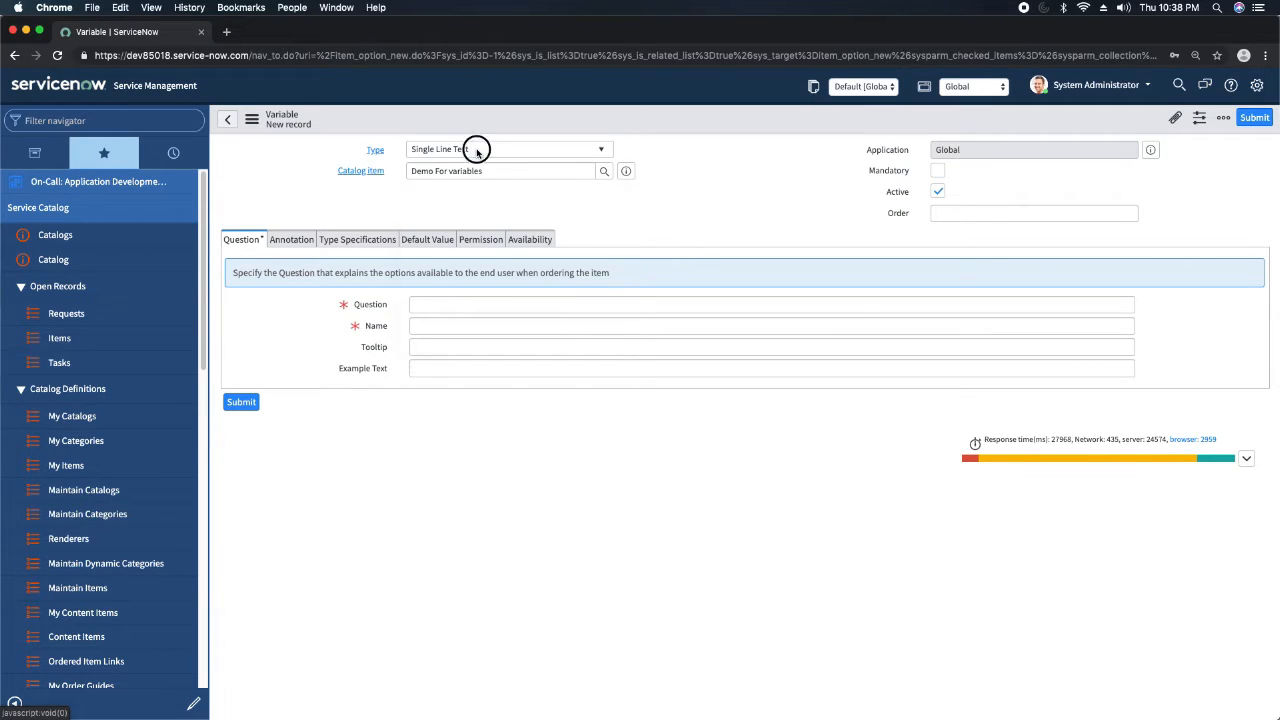
click(518, 150)
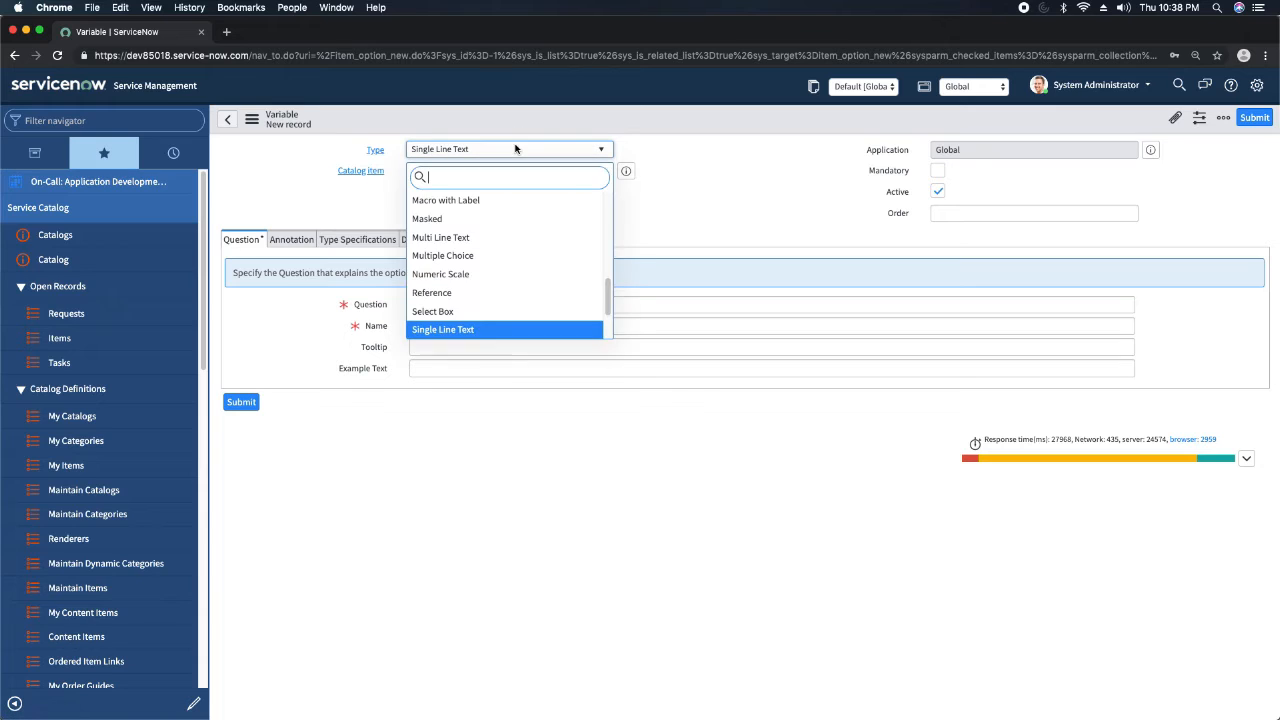
click(704, 199)
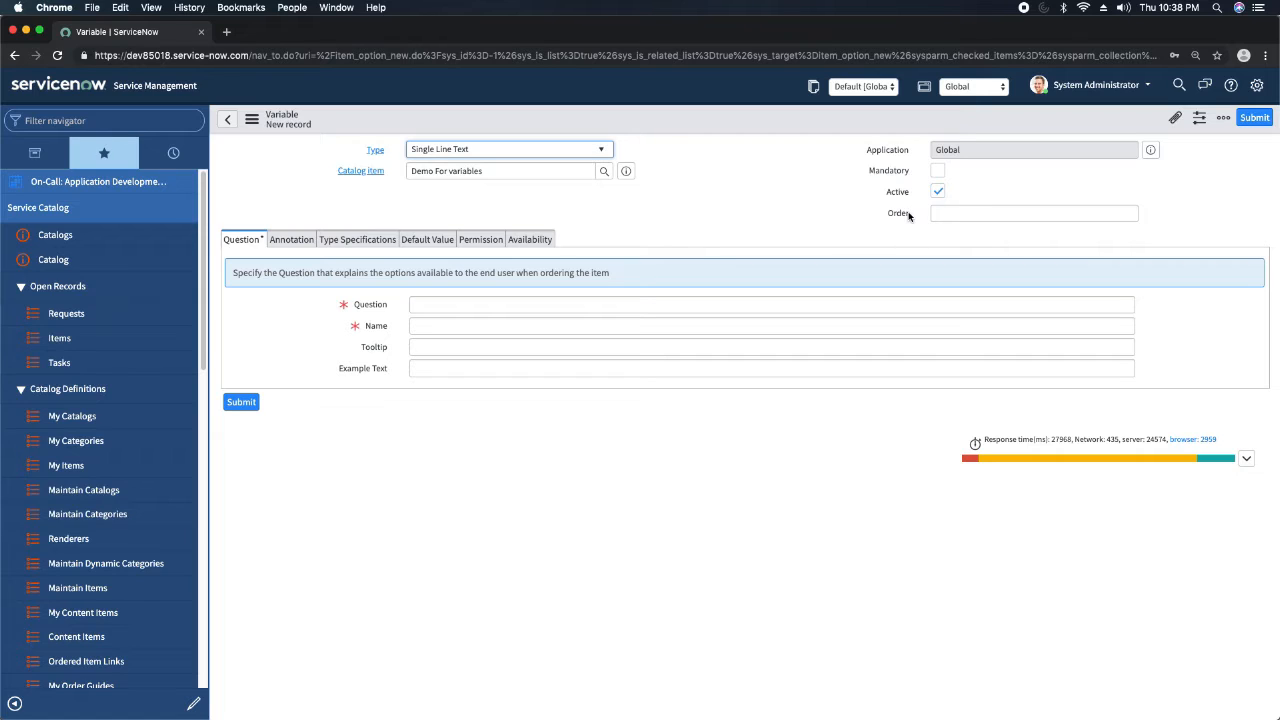
mouse_move(907, 215)
click(849, 205)
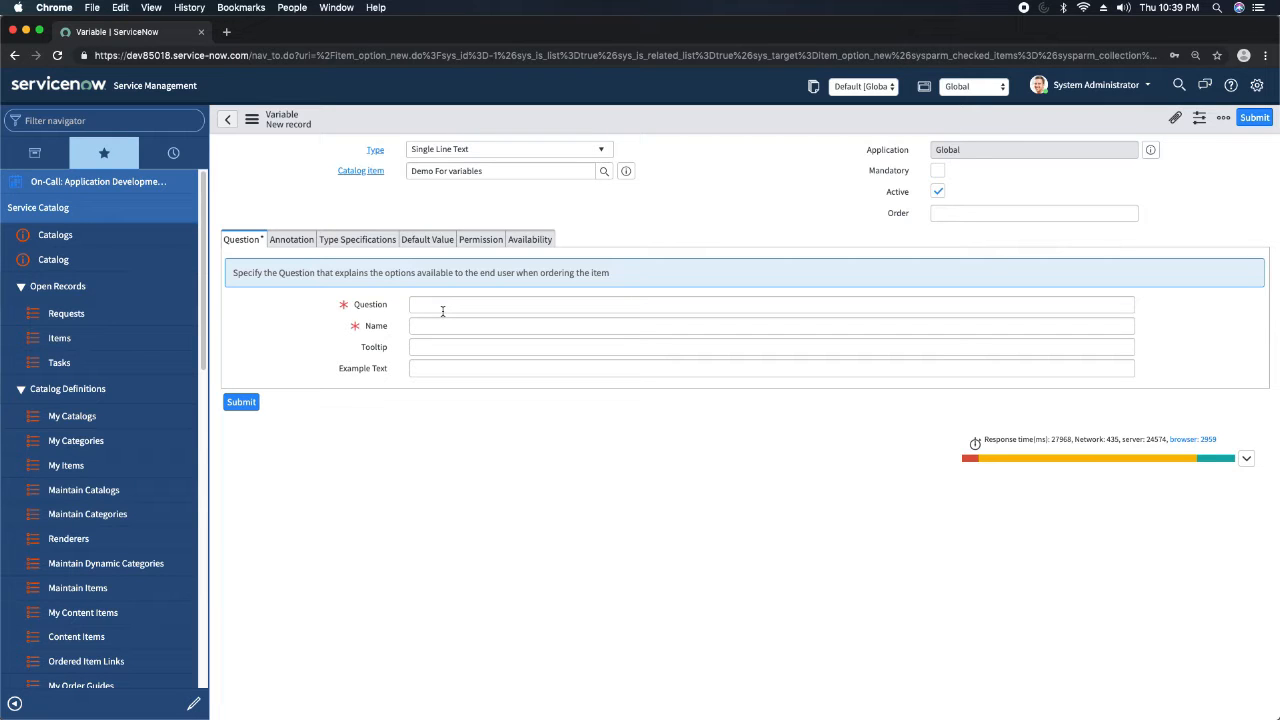
click(443, 311)
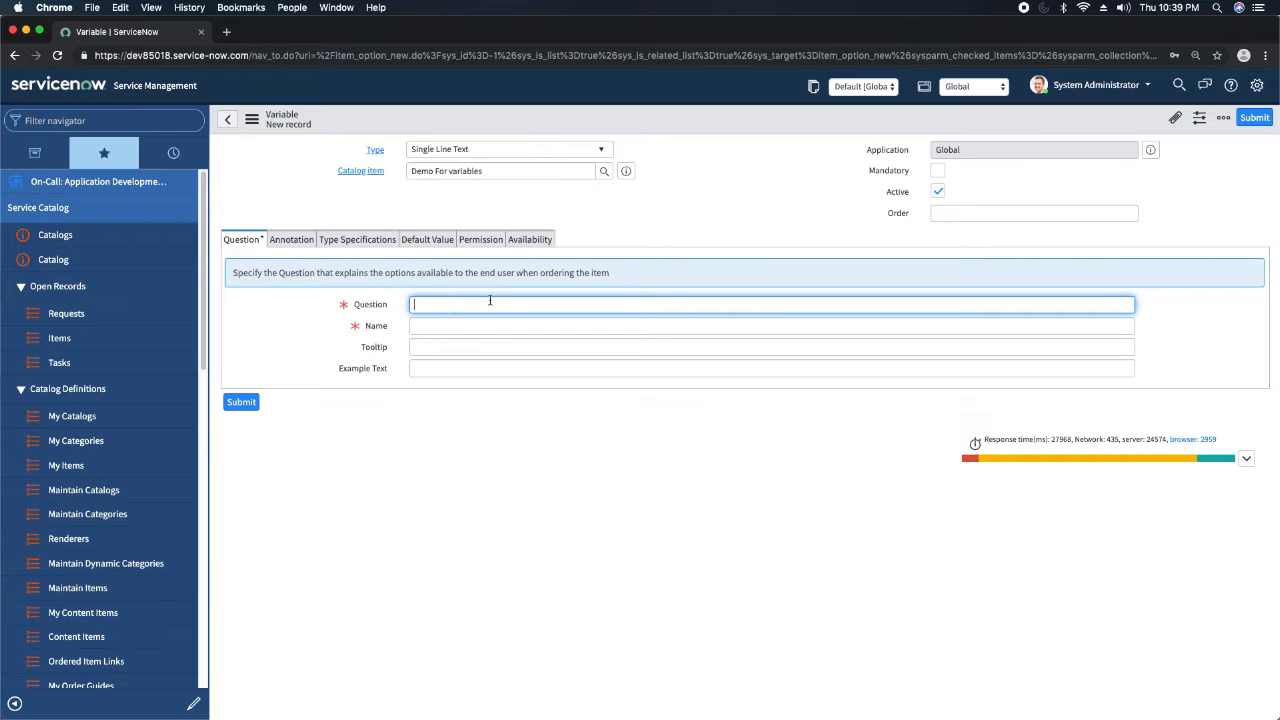
Set the new variable's type to Break and its order to 10, and submit it.
click(505, 155)
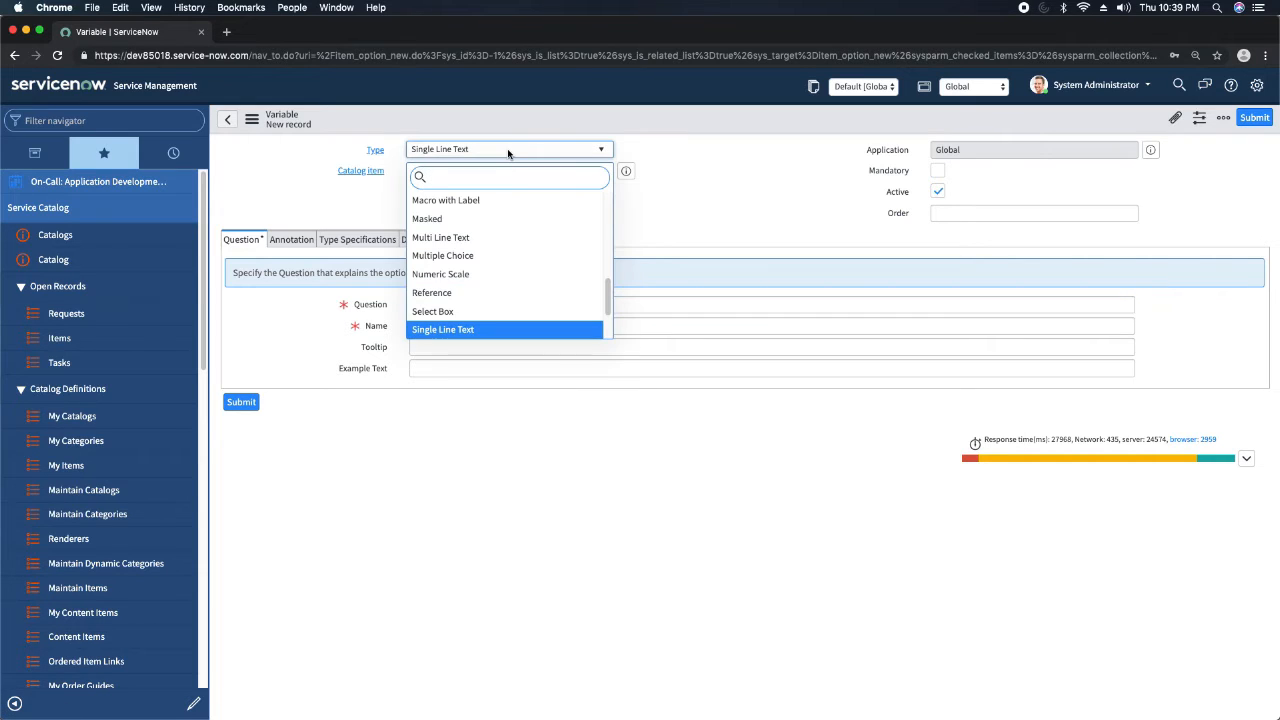
text(bre)
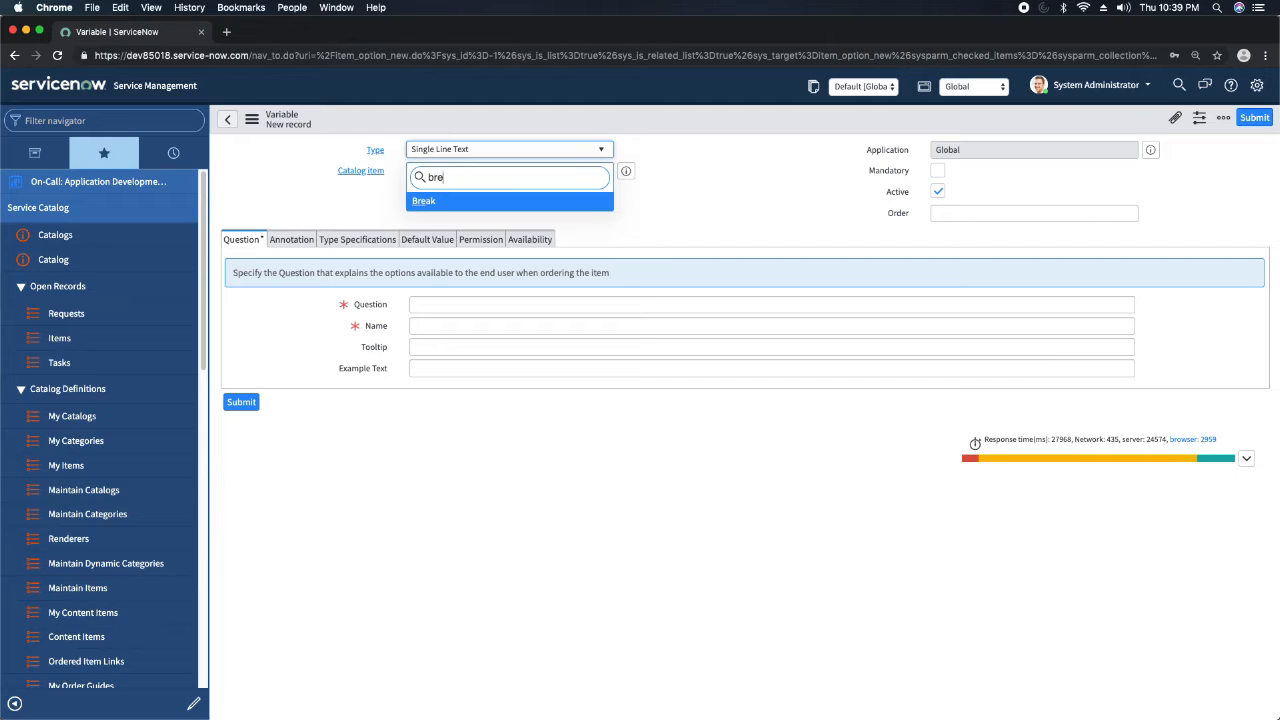
key(Return)
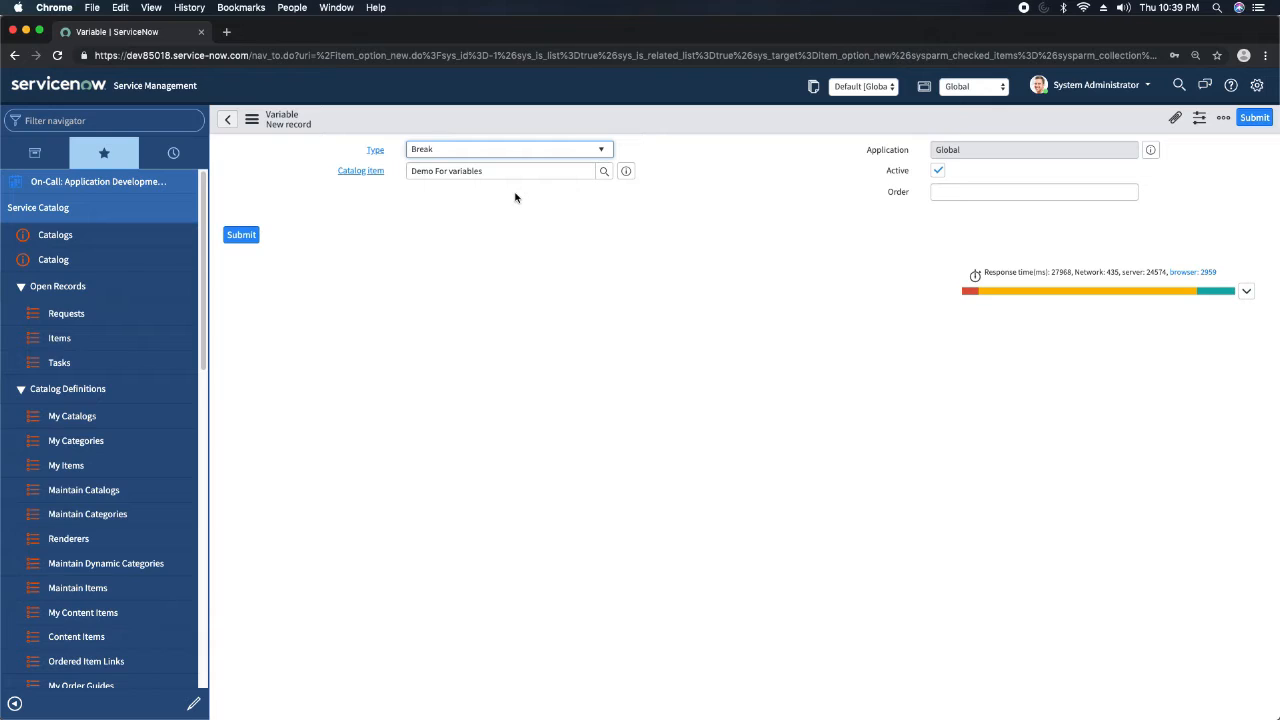
click(1026, 191)
text(10)
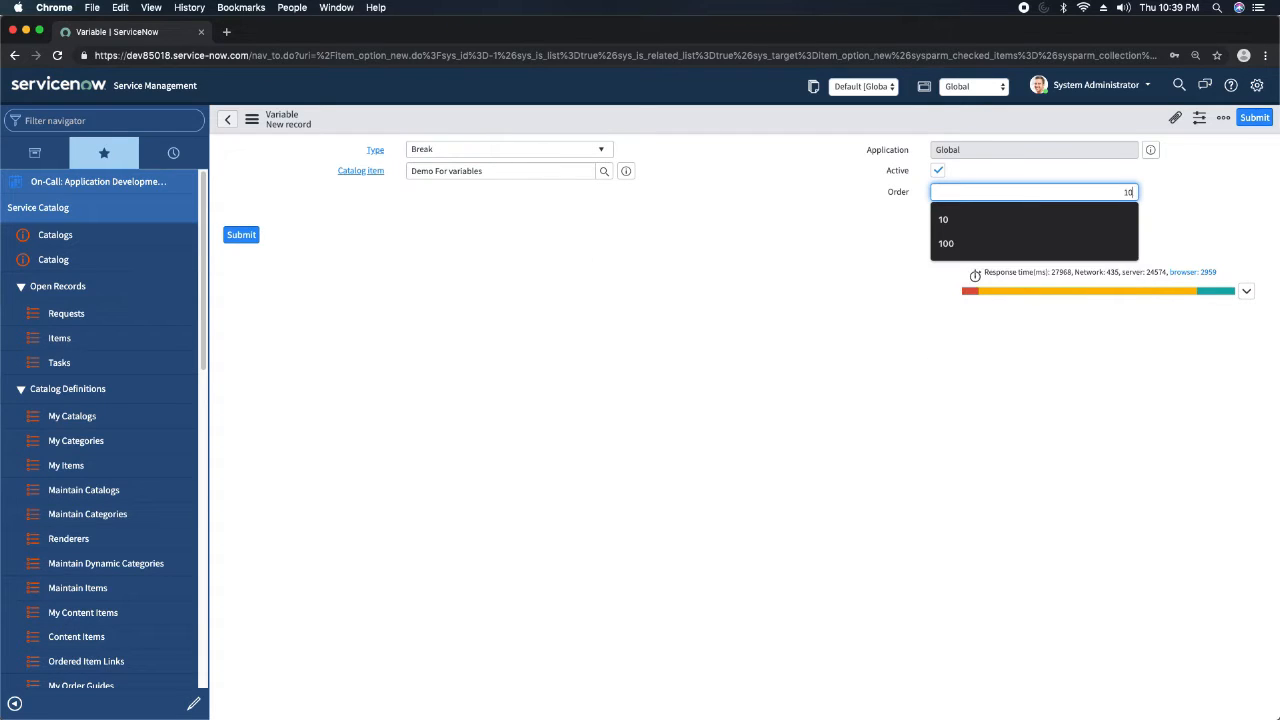
click(1005, 232)
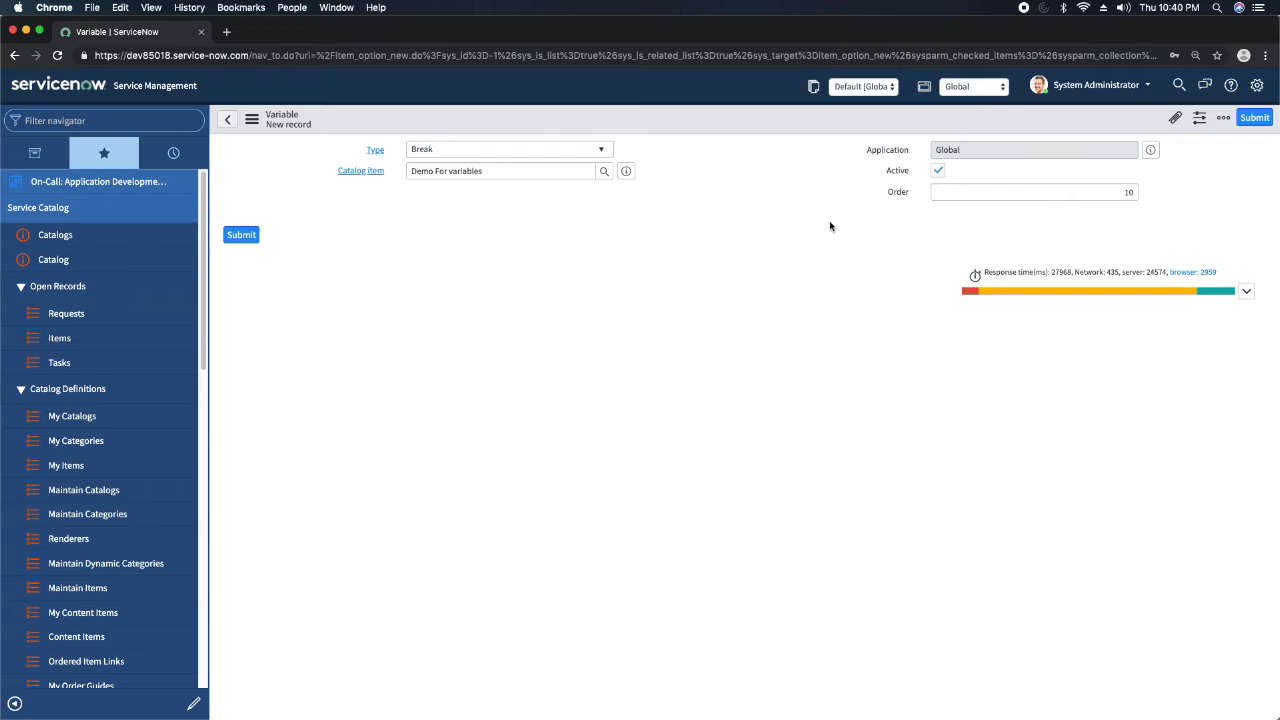
click(246, 241)
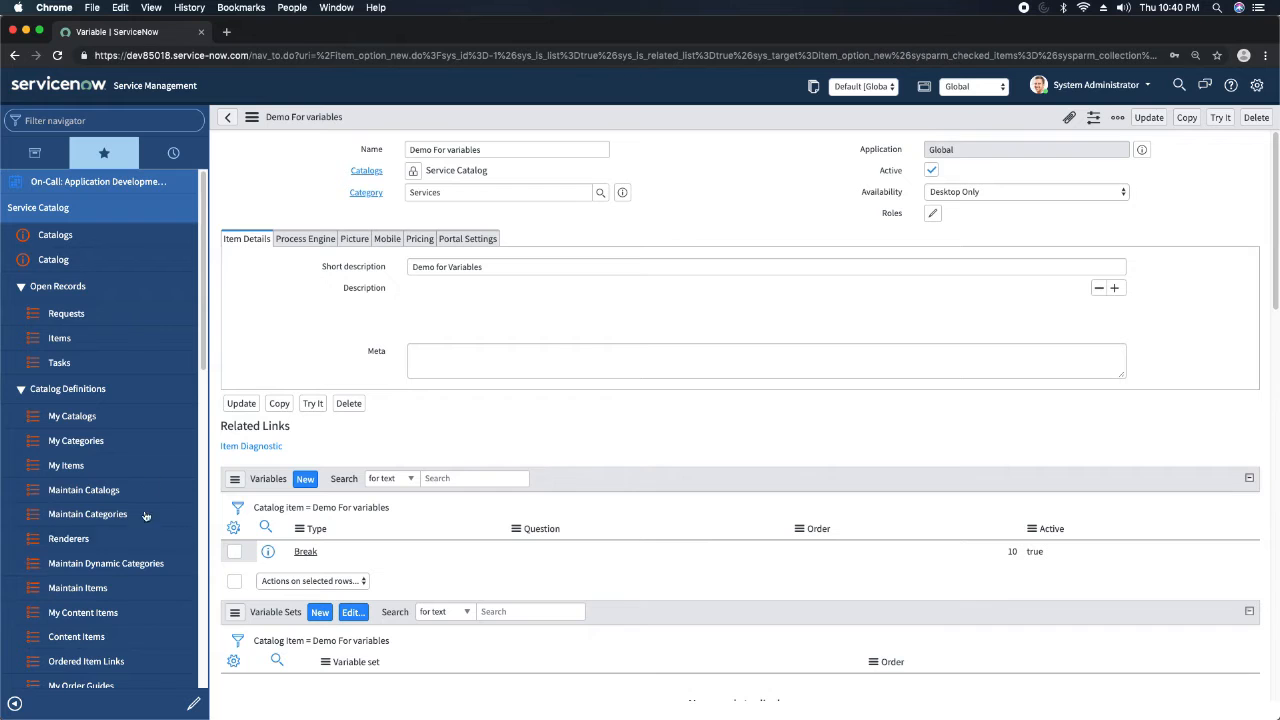
Open the Demo For variables item from Maintain Items in a separate browser tab and examine its order-page preview, including breadcrumb and short description.
super+click(80, 588)
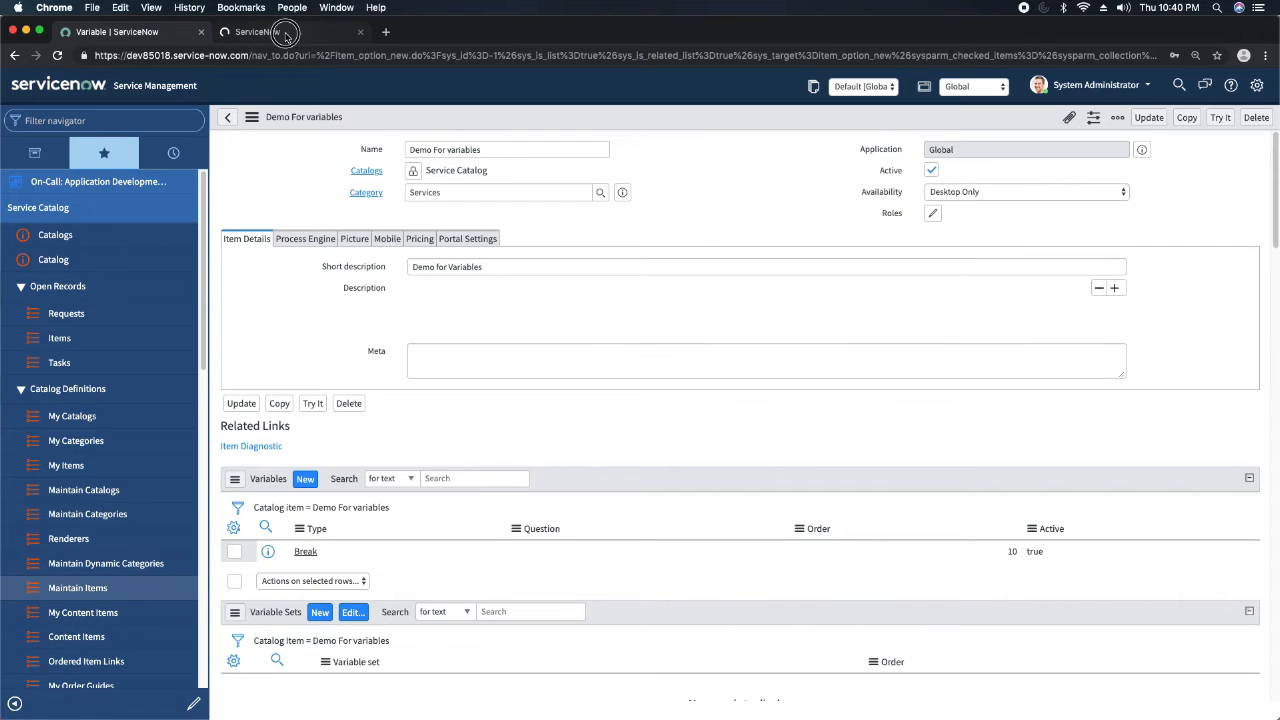
click(285, 34)
click(113, 157)
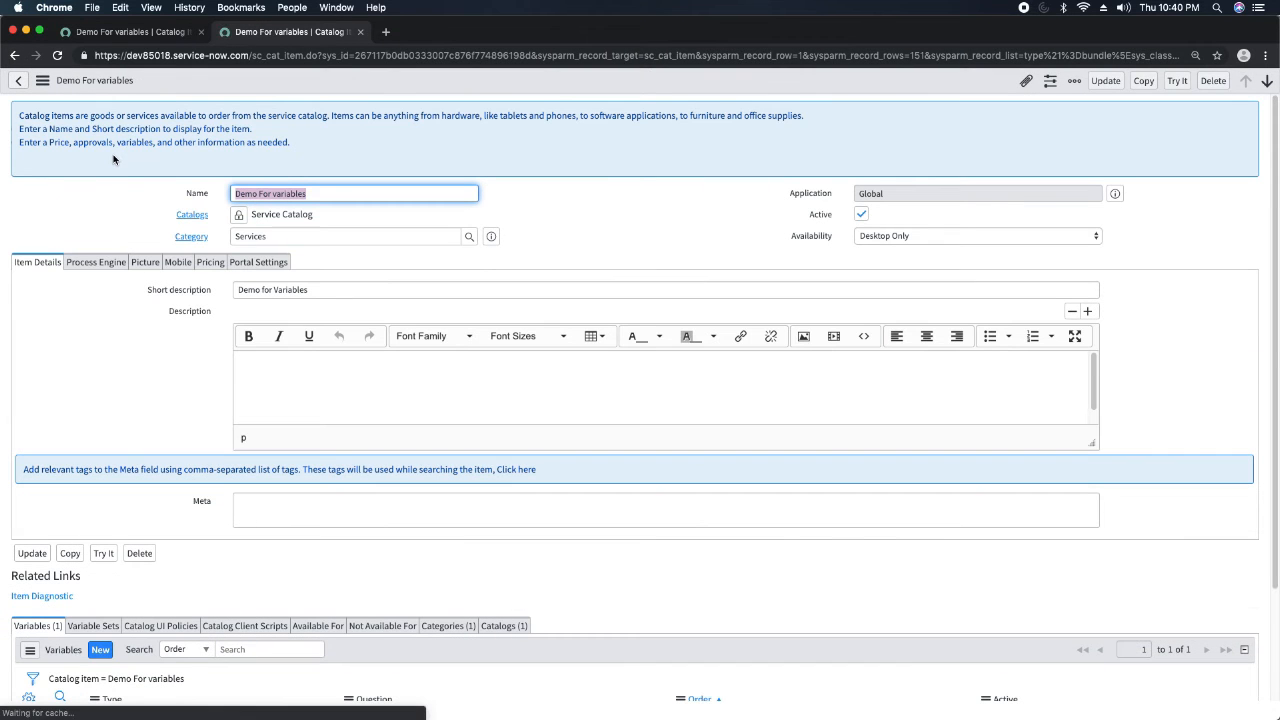
click(1179, 83)
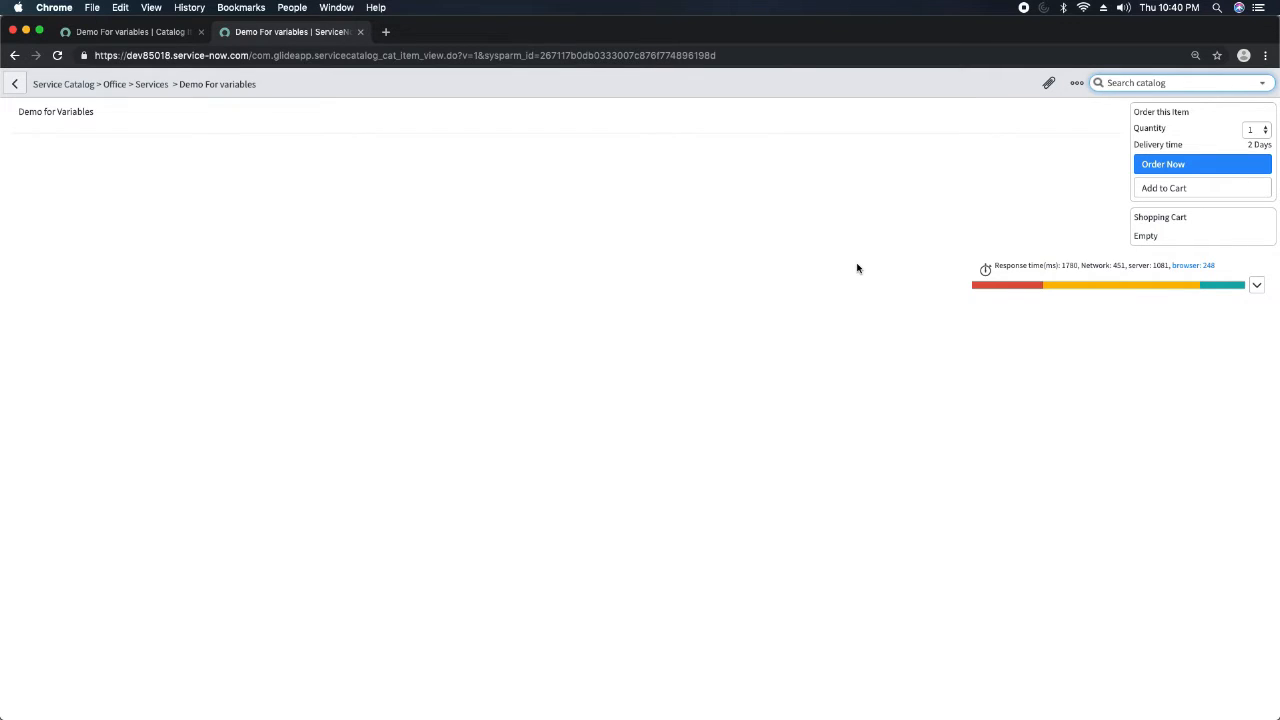
drag(257, 87, 183, 84)
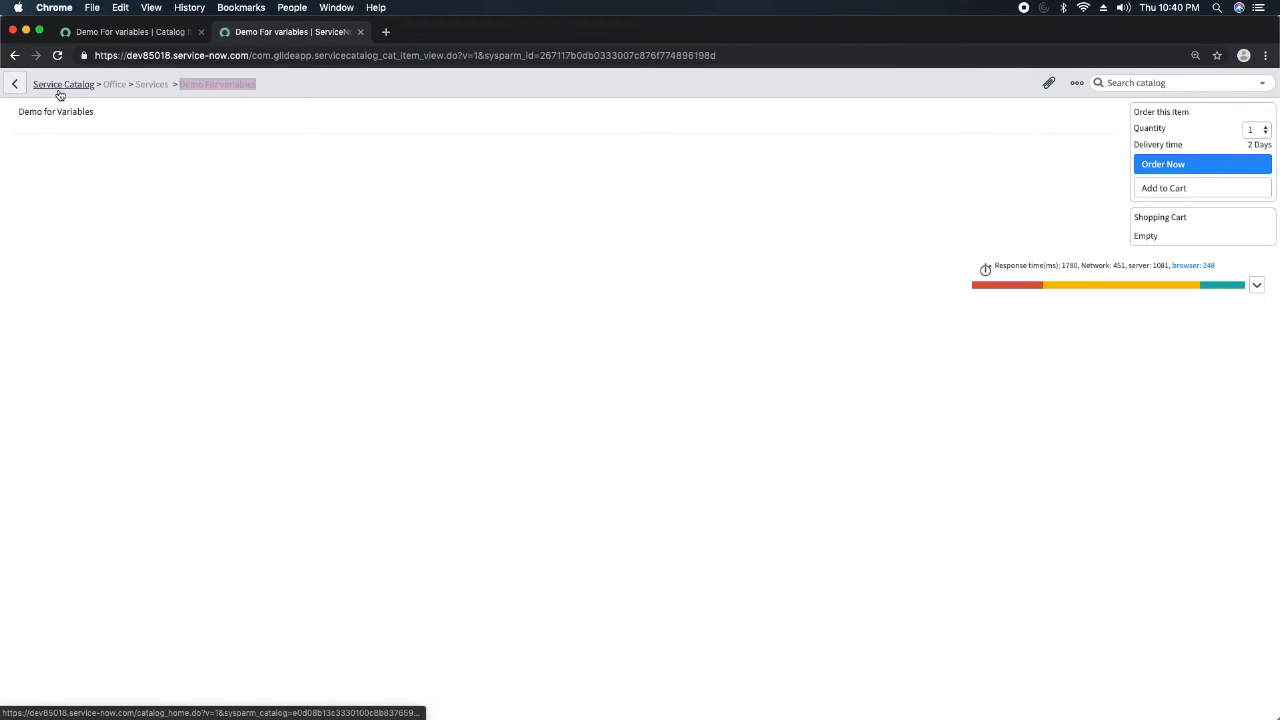
drag(20, 111, 120, 117)
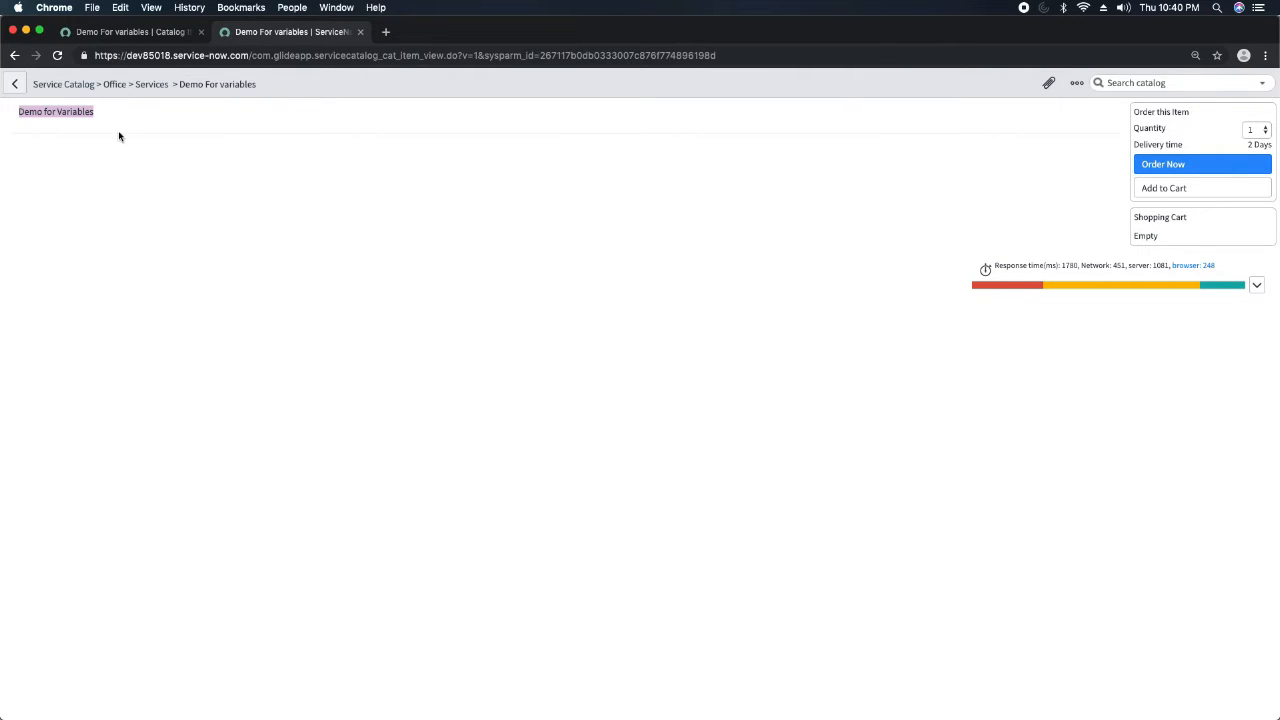
Change the item's short description to "Demo for VariablesST", save the record, and reload the order-page preview.
click(139, 32)
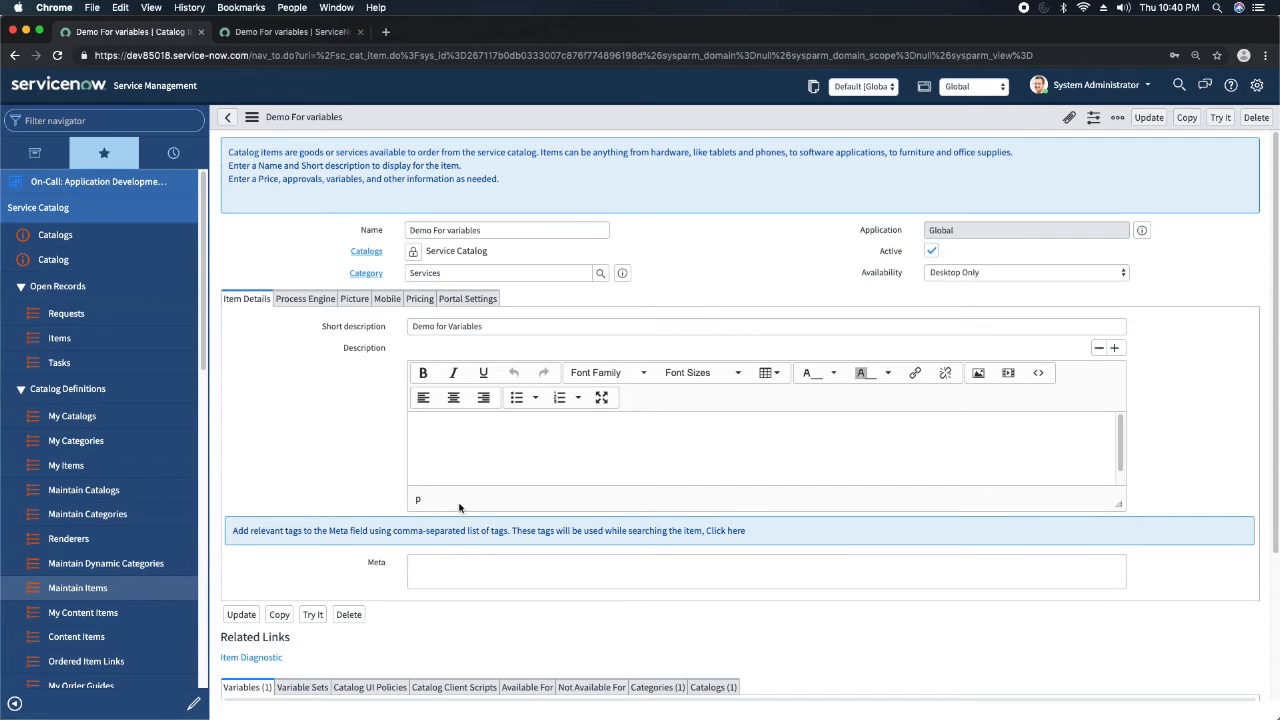
click(492, 325)
text(ST)
right_click(657, 116)
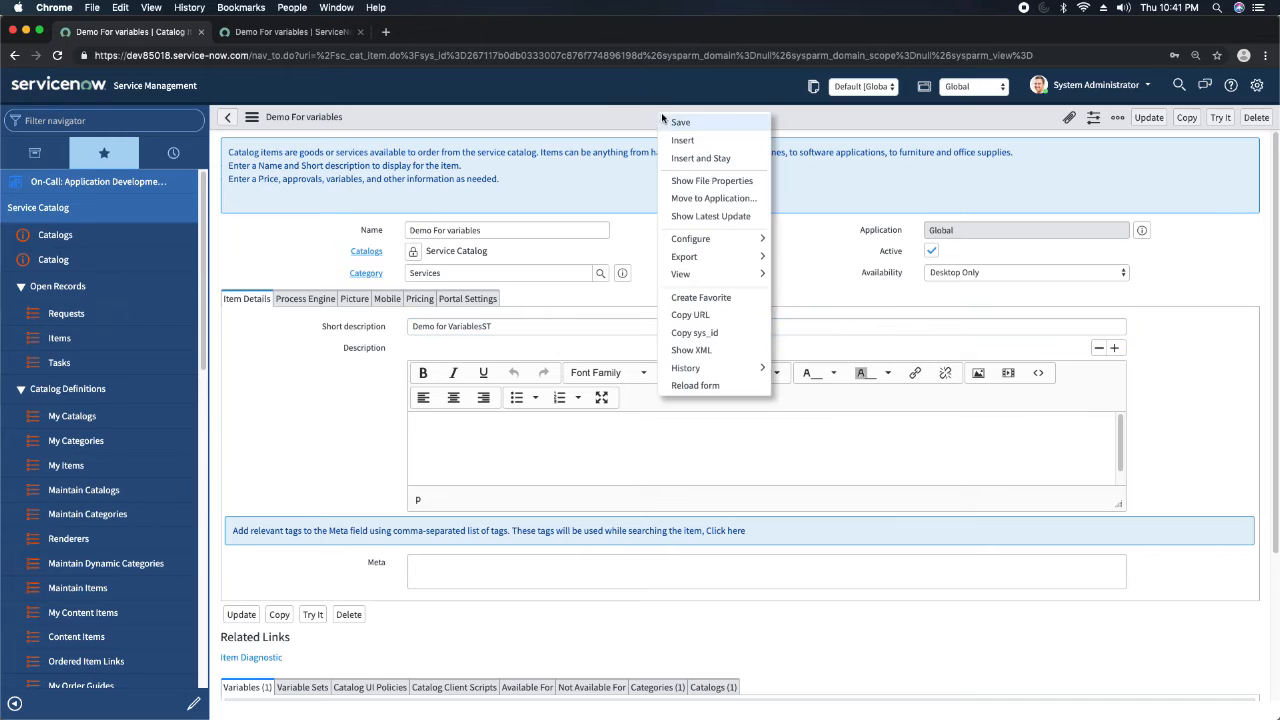
click(681, 121)
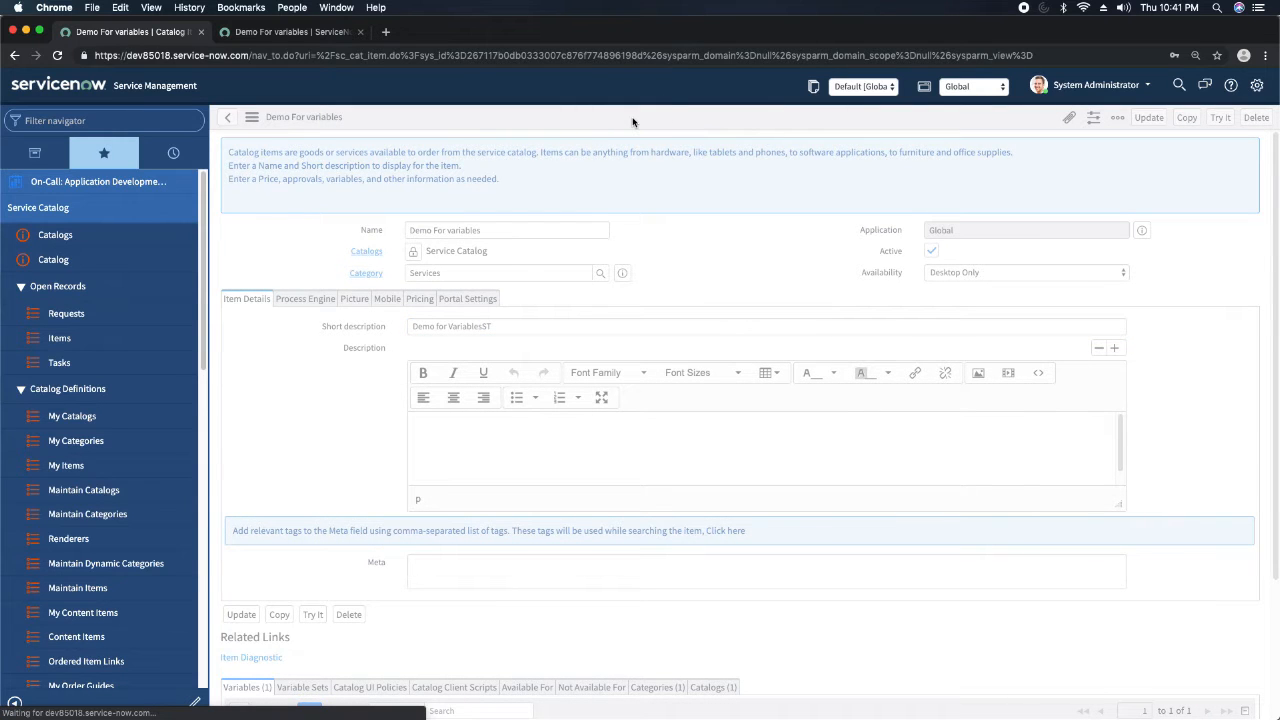
click(295, 32)
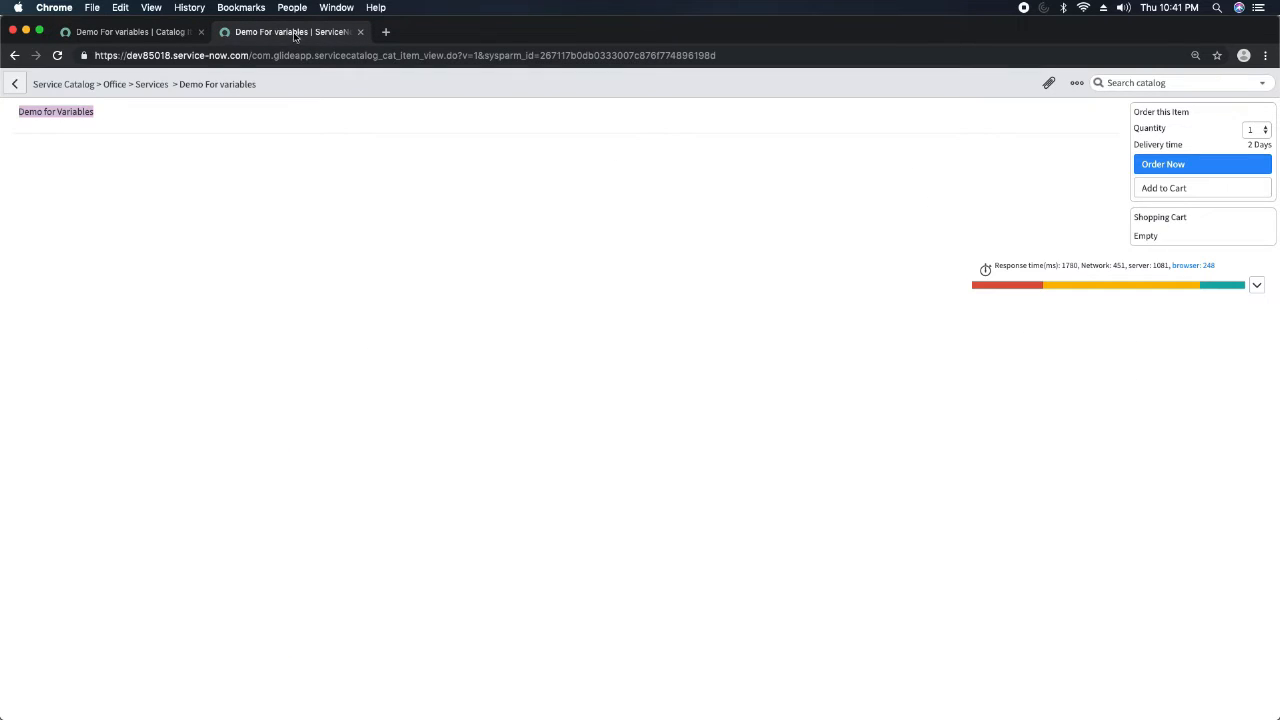
click(57, 55)
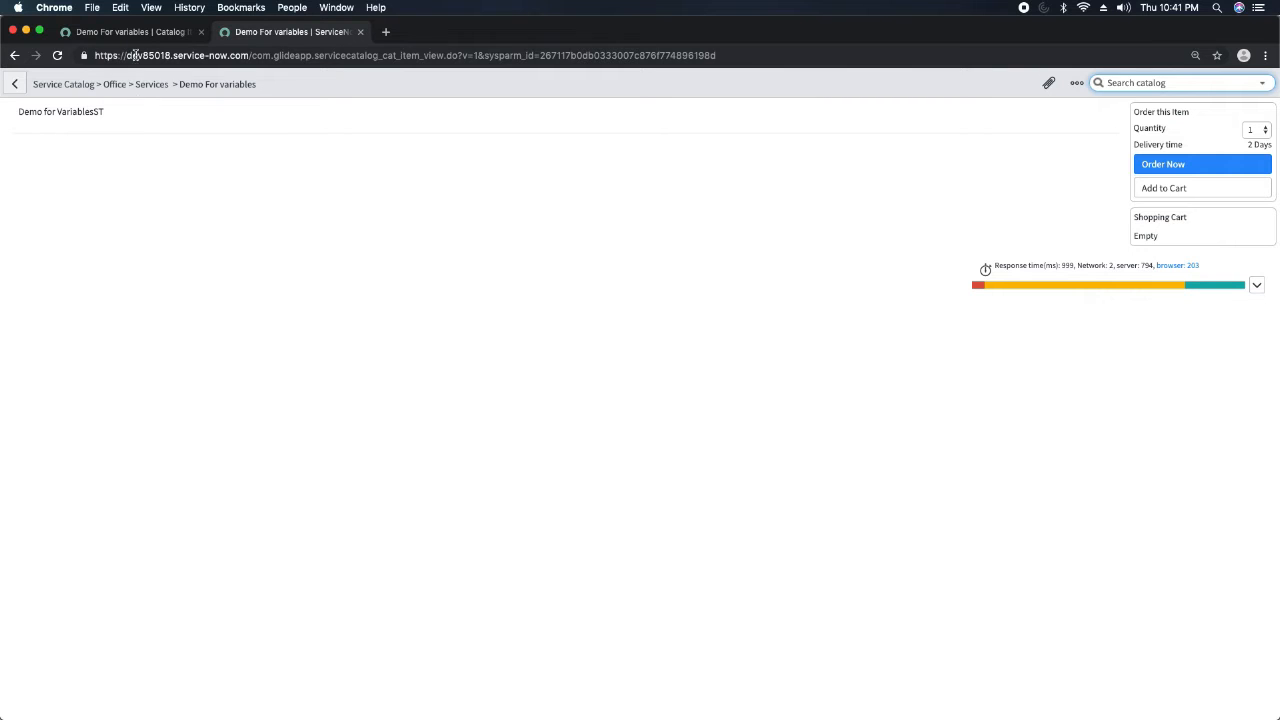
Start another new variable for the Demo For variables item and set its type to CheckBox.
click(135, 38)
scroll(308, 352, down, 4)
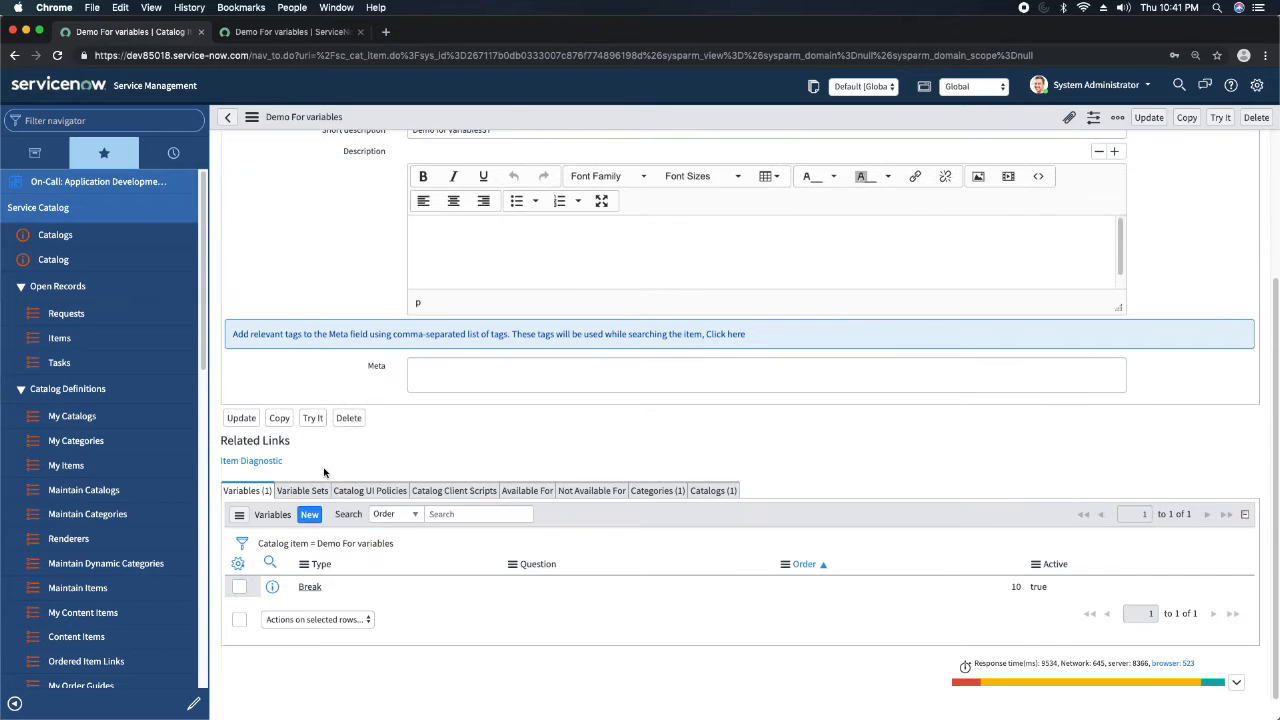
click(311, 516)
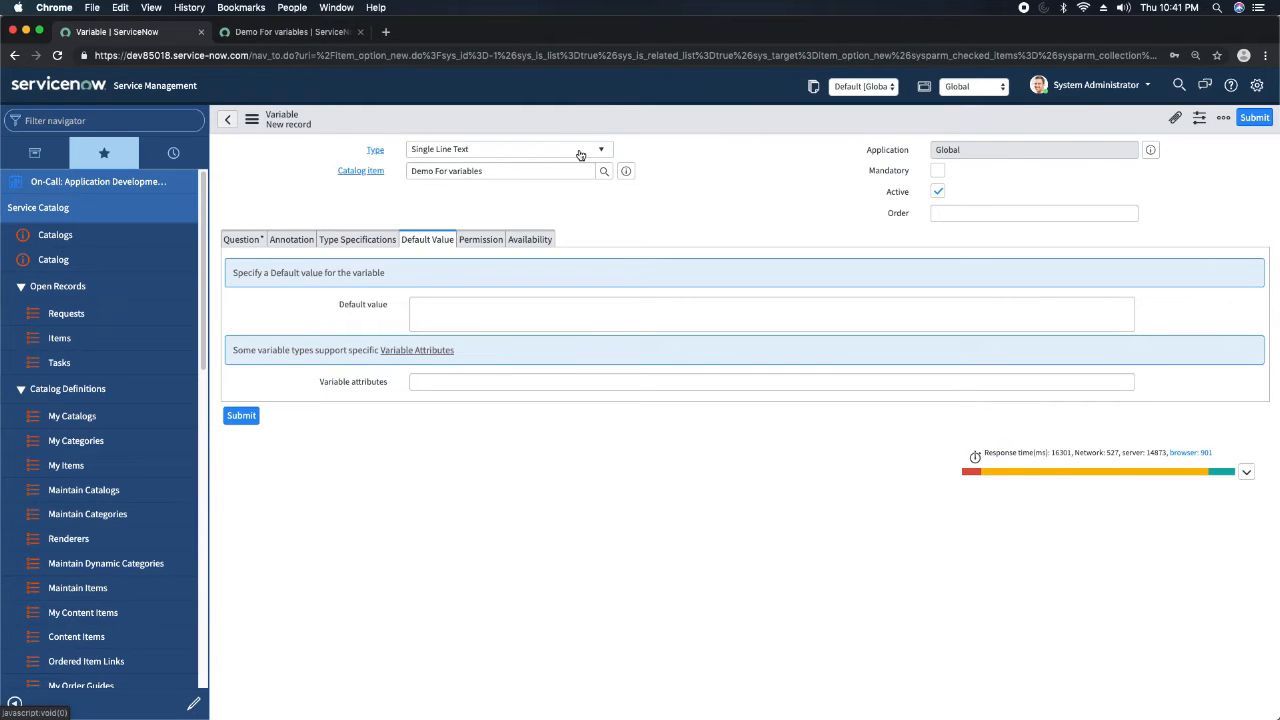
click(581, 151)
text(check)
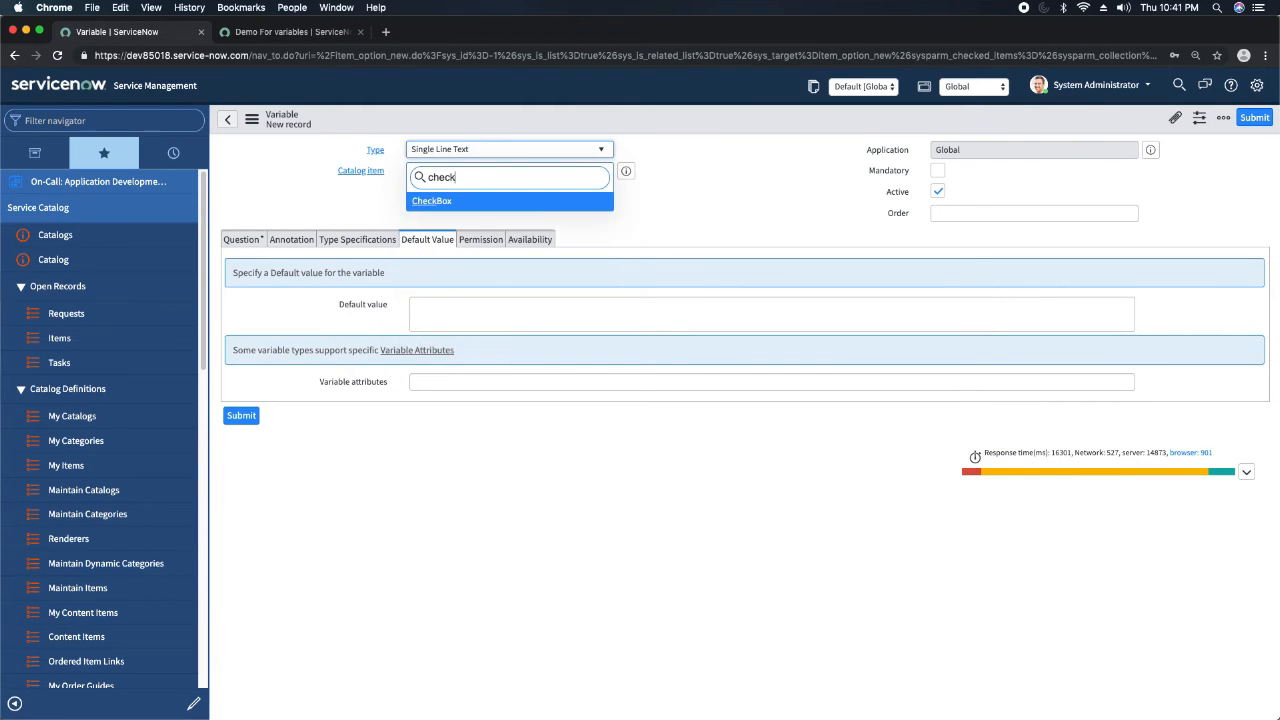
key(Return)
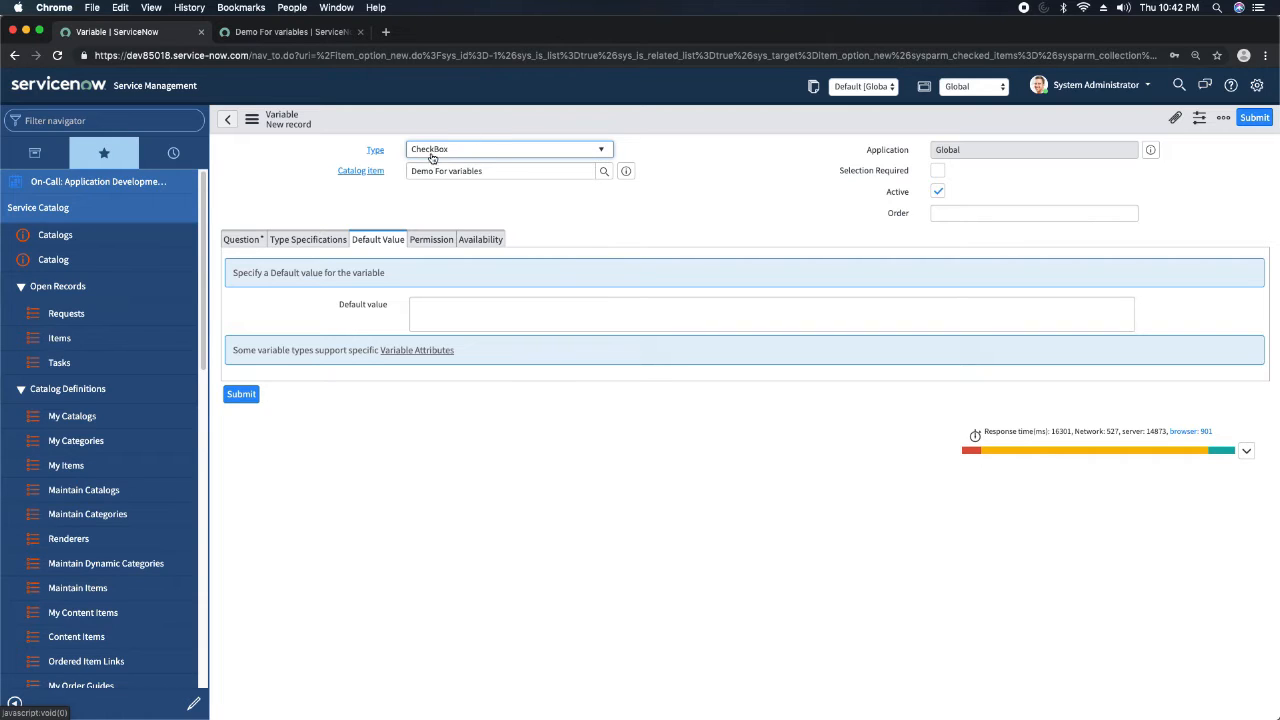
Enter "Have you attached the document" as the question of the new CheckBox variable.
click(603, 200)
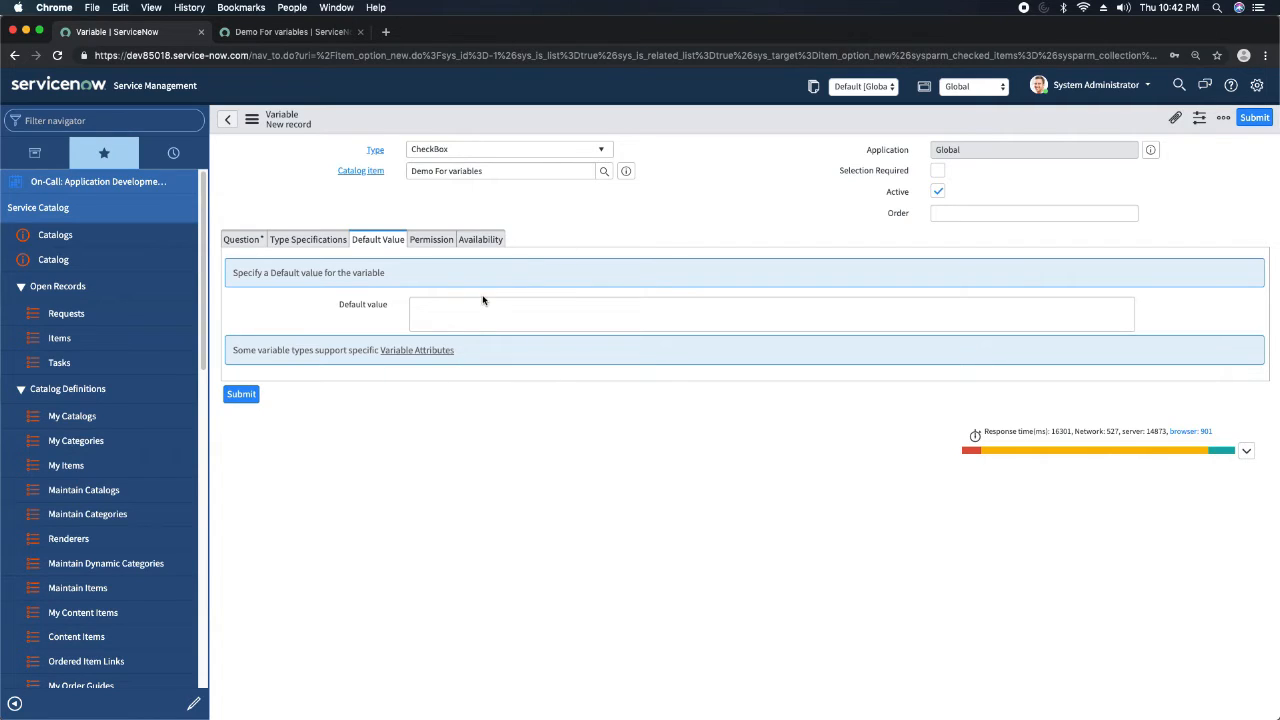
click(240, 244)
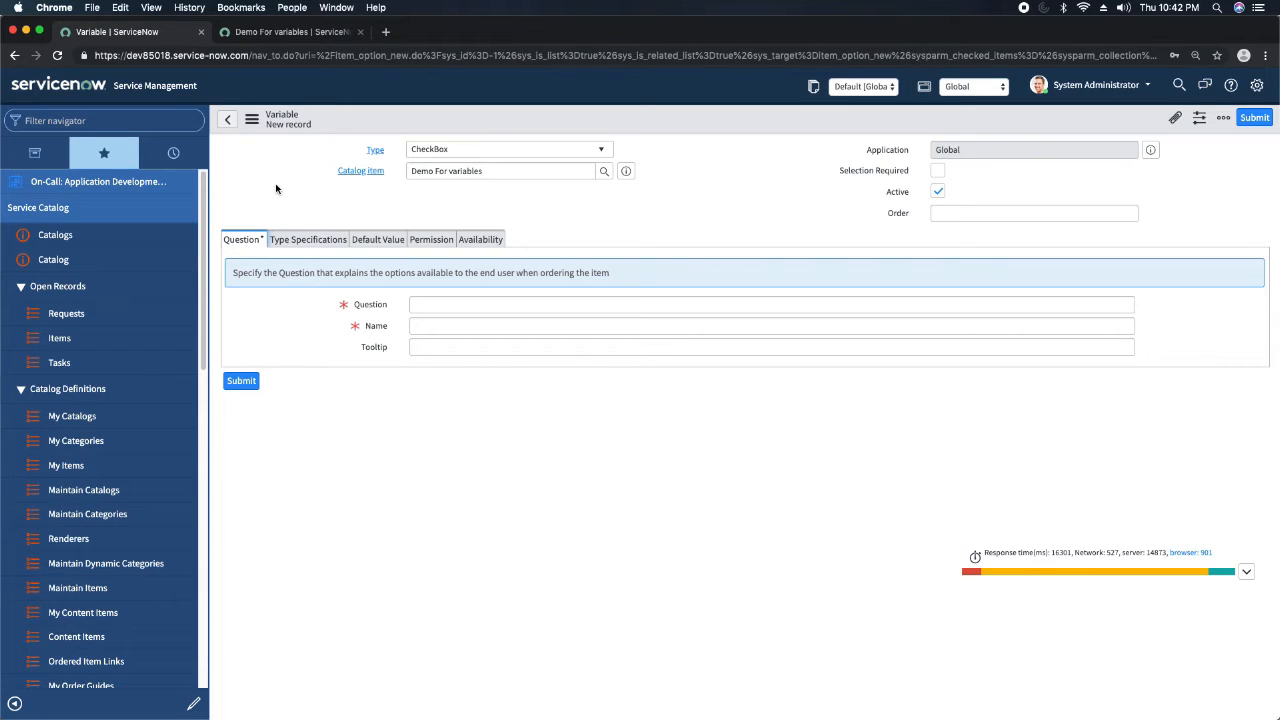
click(503, 304)
text(Have )
text(tyou)
key(BackSpace)
key(BackSpace)
key(BackSpace)
text(you attached the document)
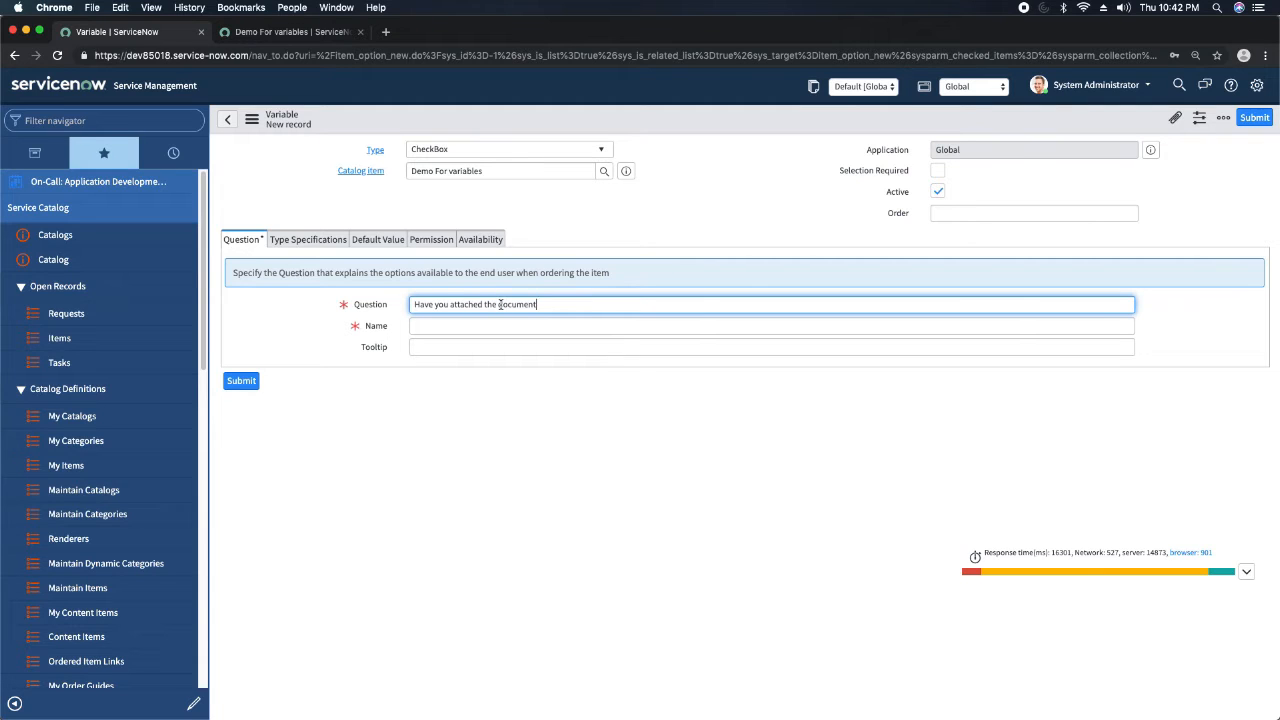
key(Tab)
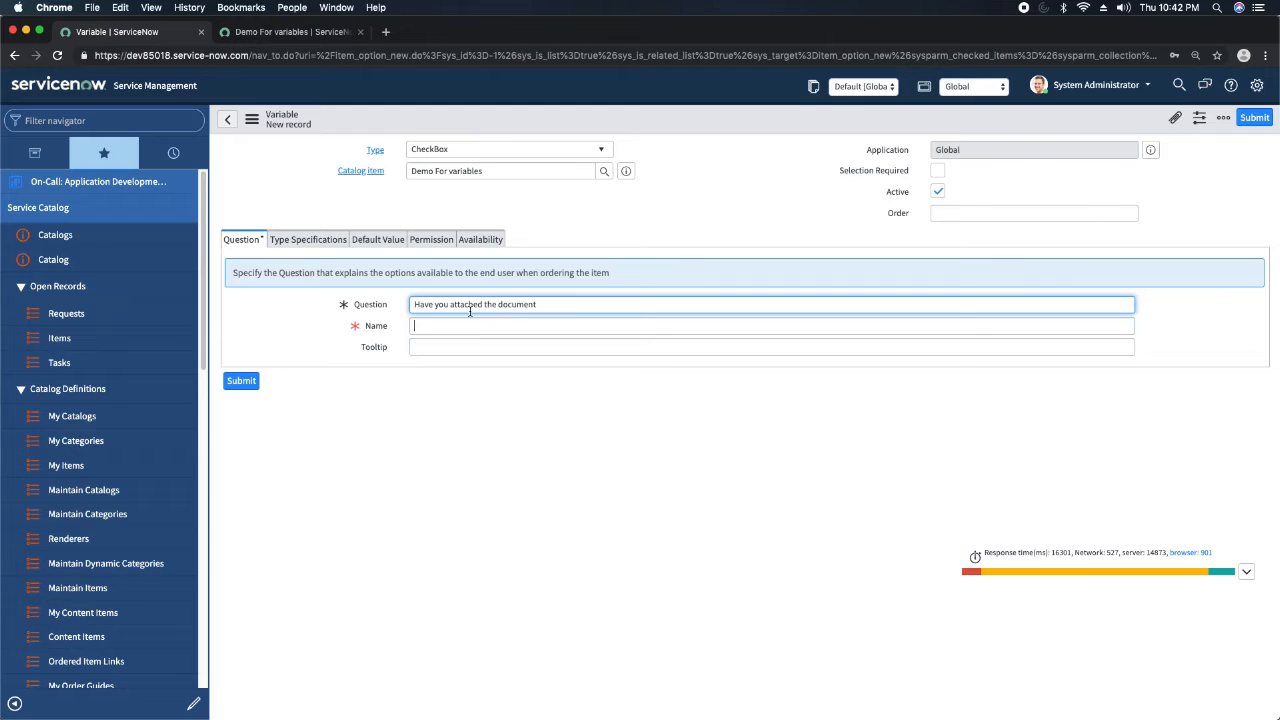
Review the CheckBox variable's type specifications, default value, permission and availability settings, and set its order to 20.
click(316, 242)
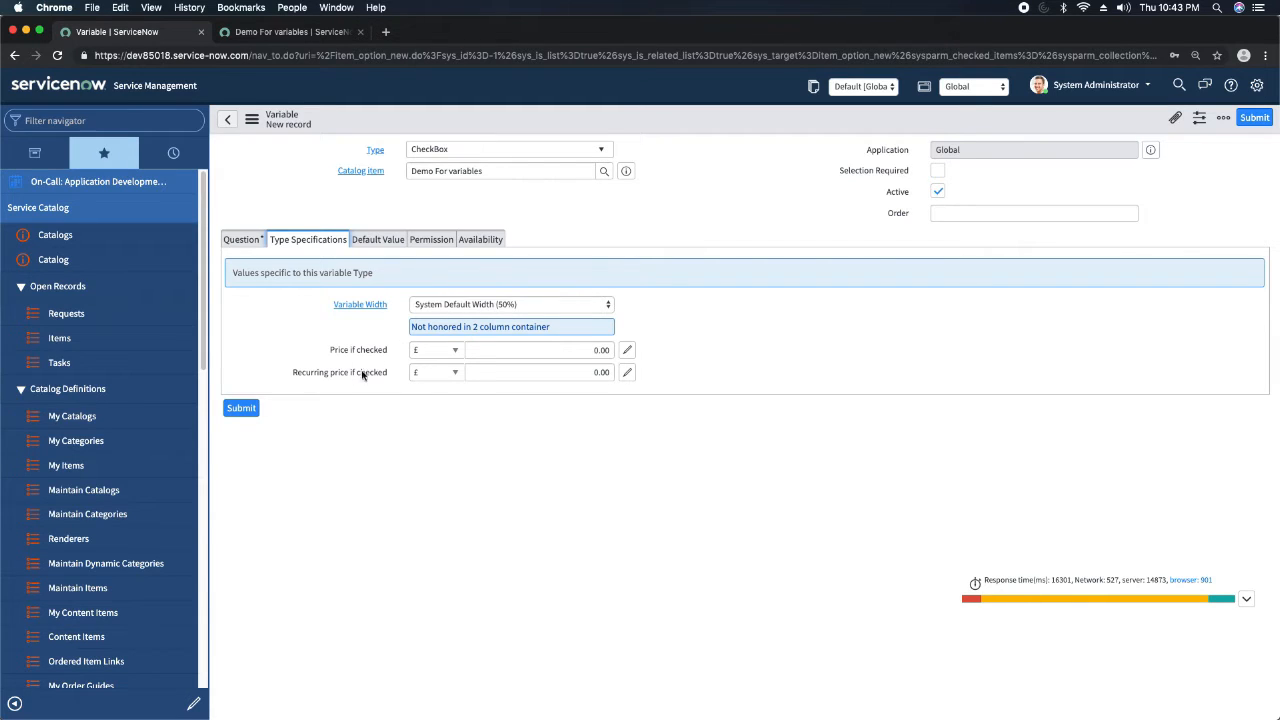
click(371, 240)
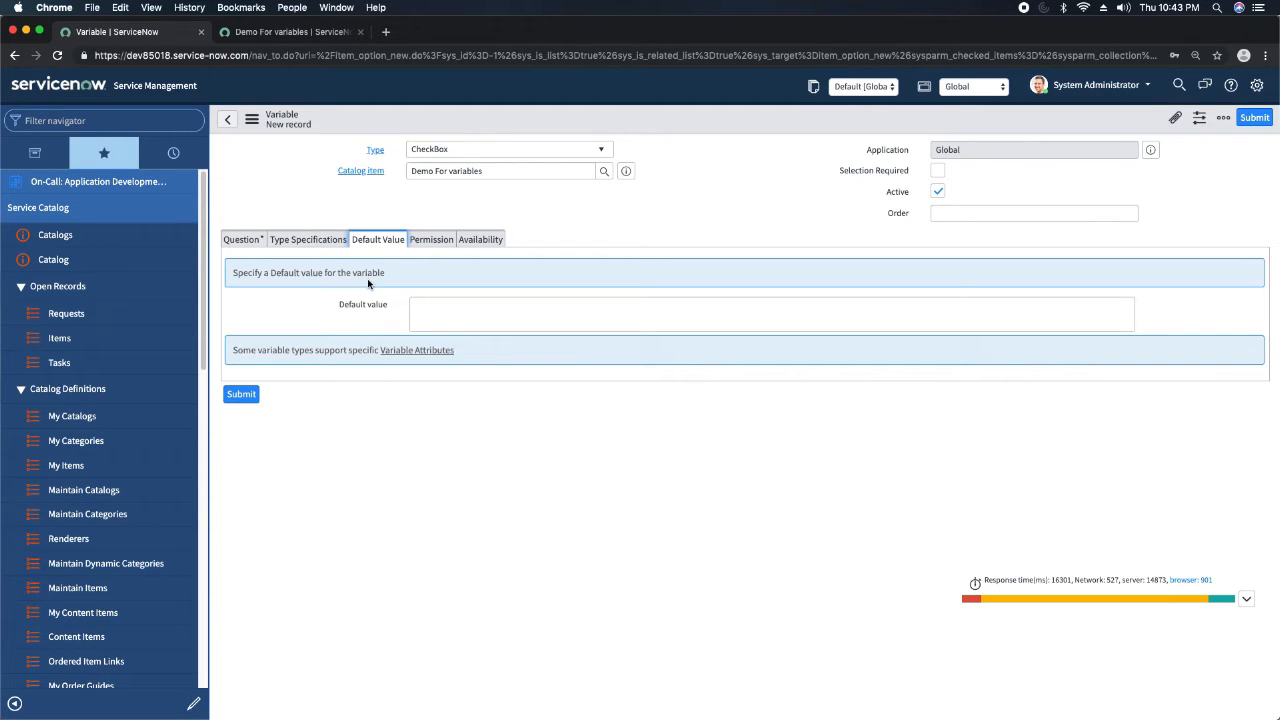
click(463, 328)
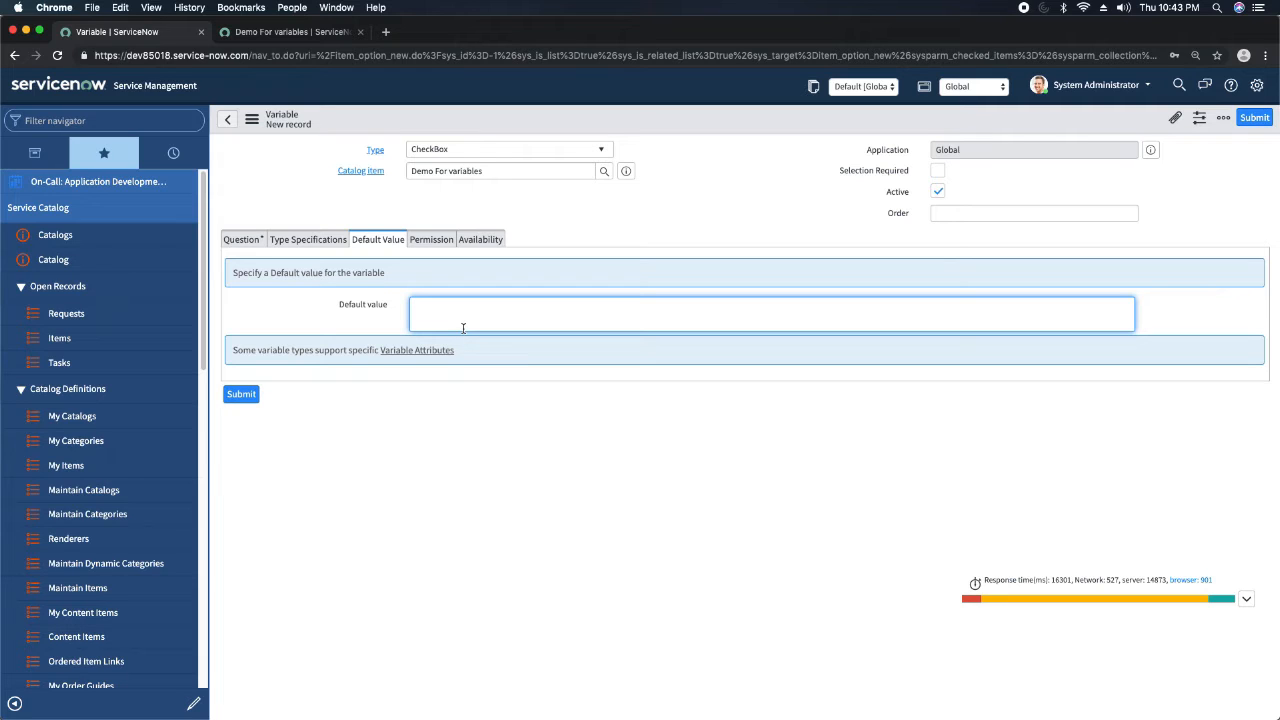
click(430, 240)
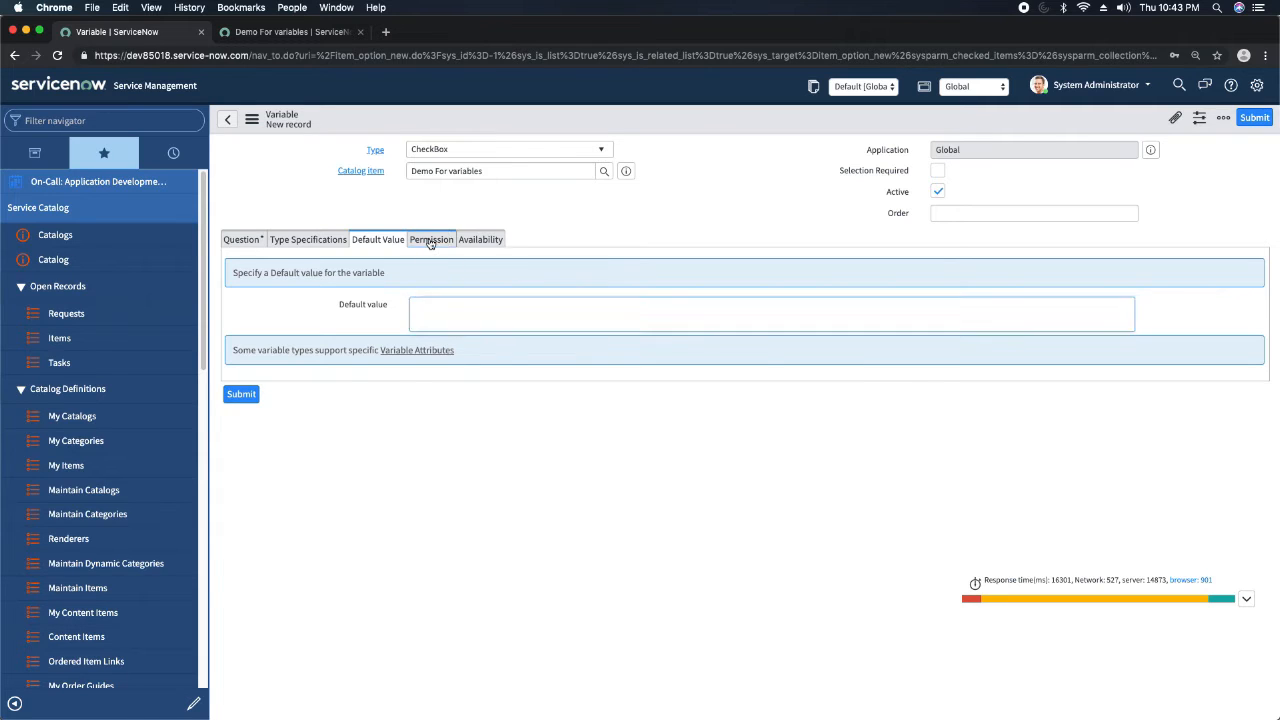
click(490, 242)
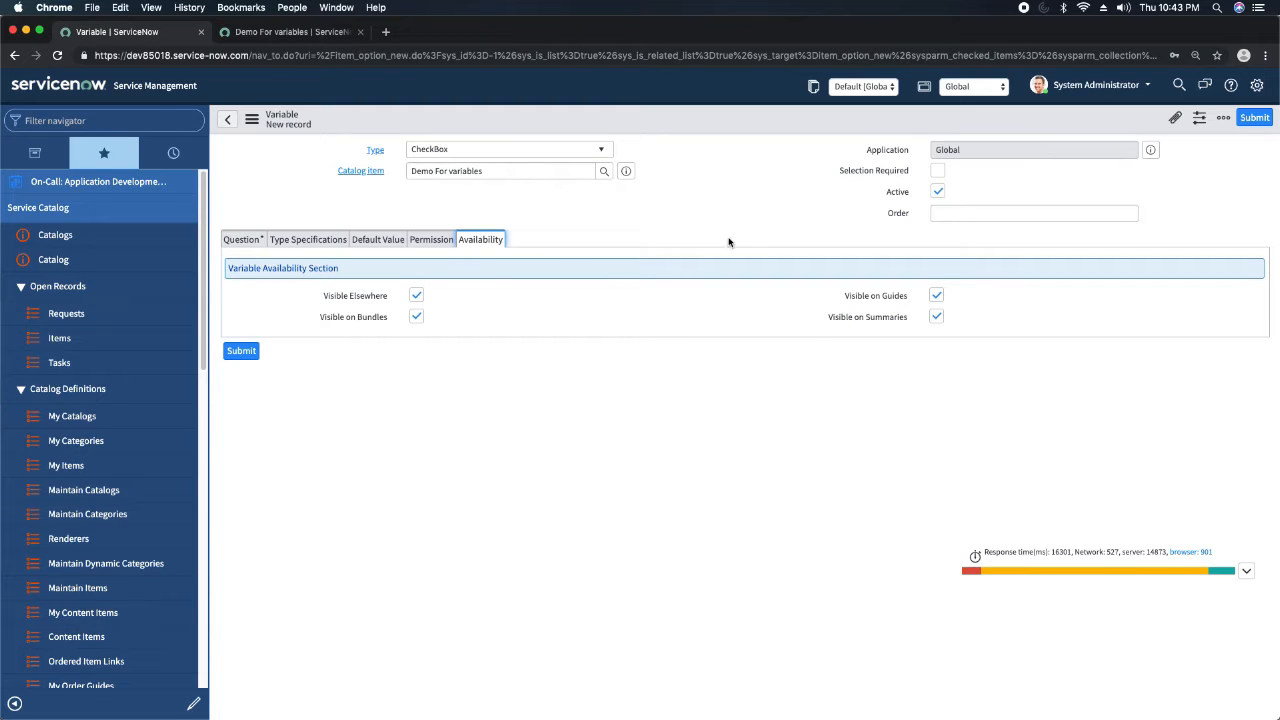
click(1024, 213)
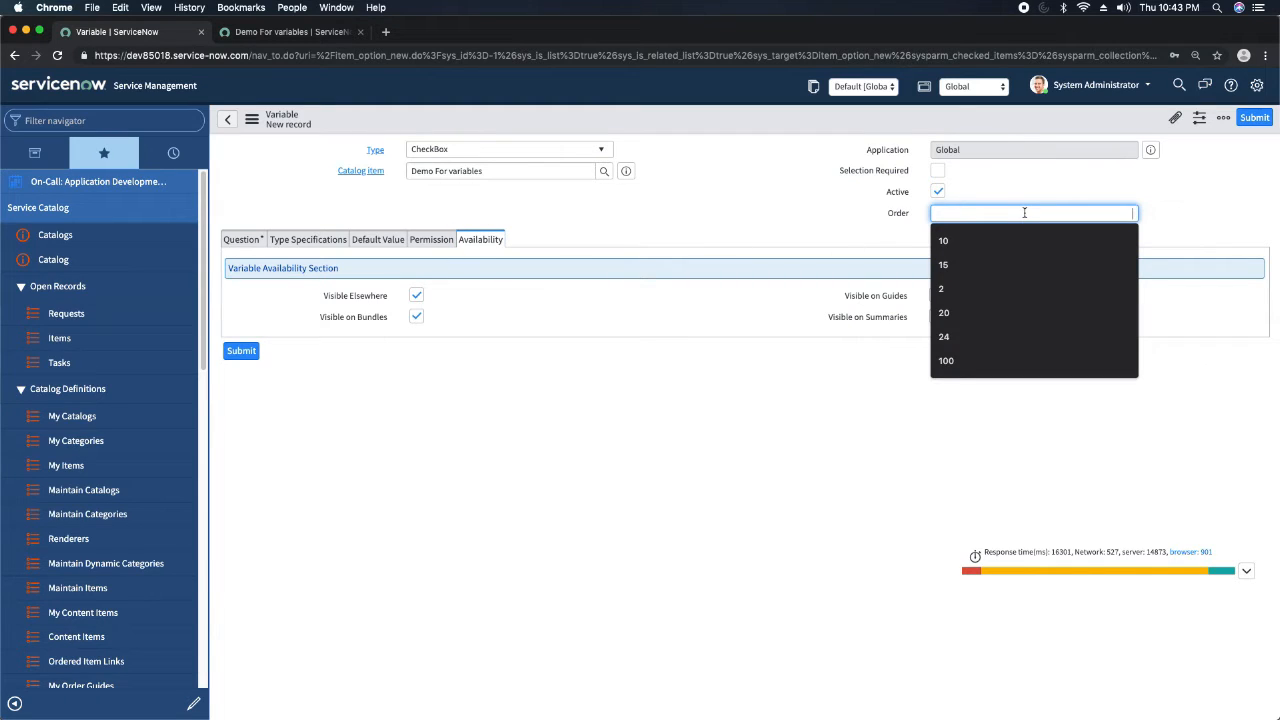
text(20)
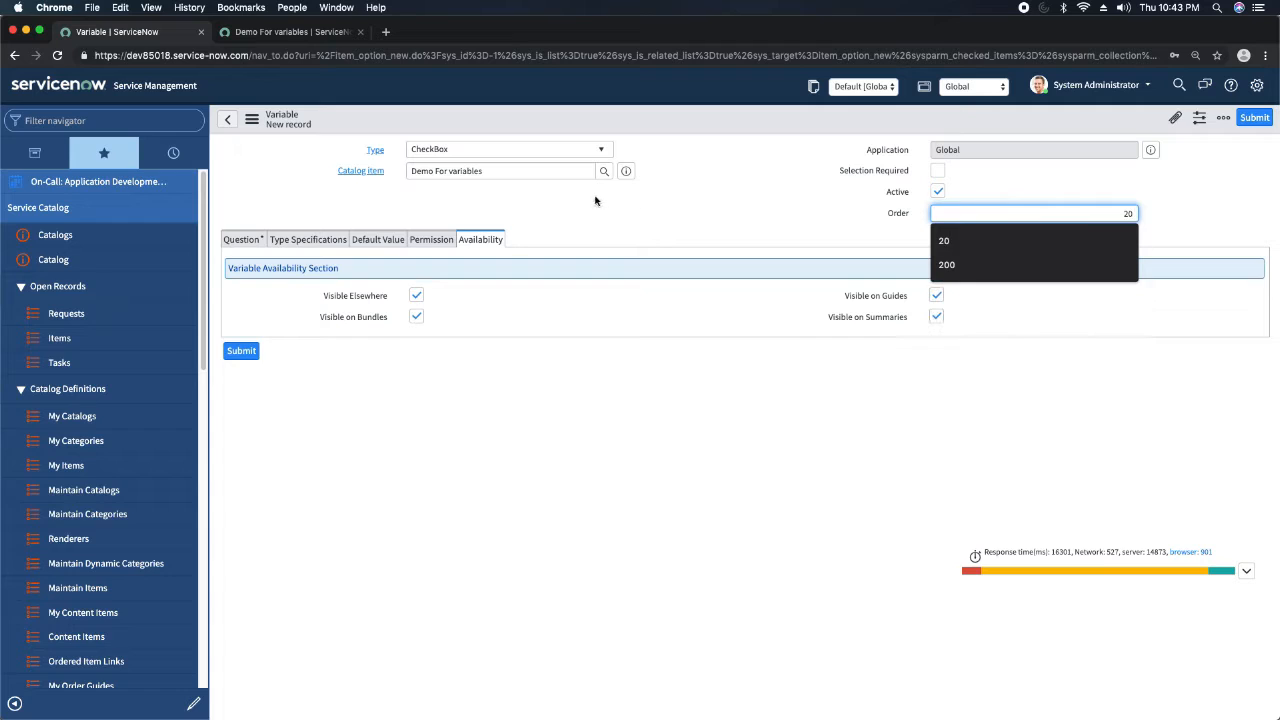
click(703, 222)
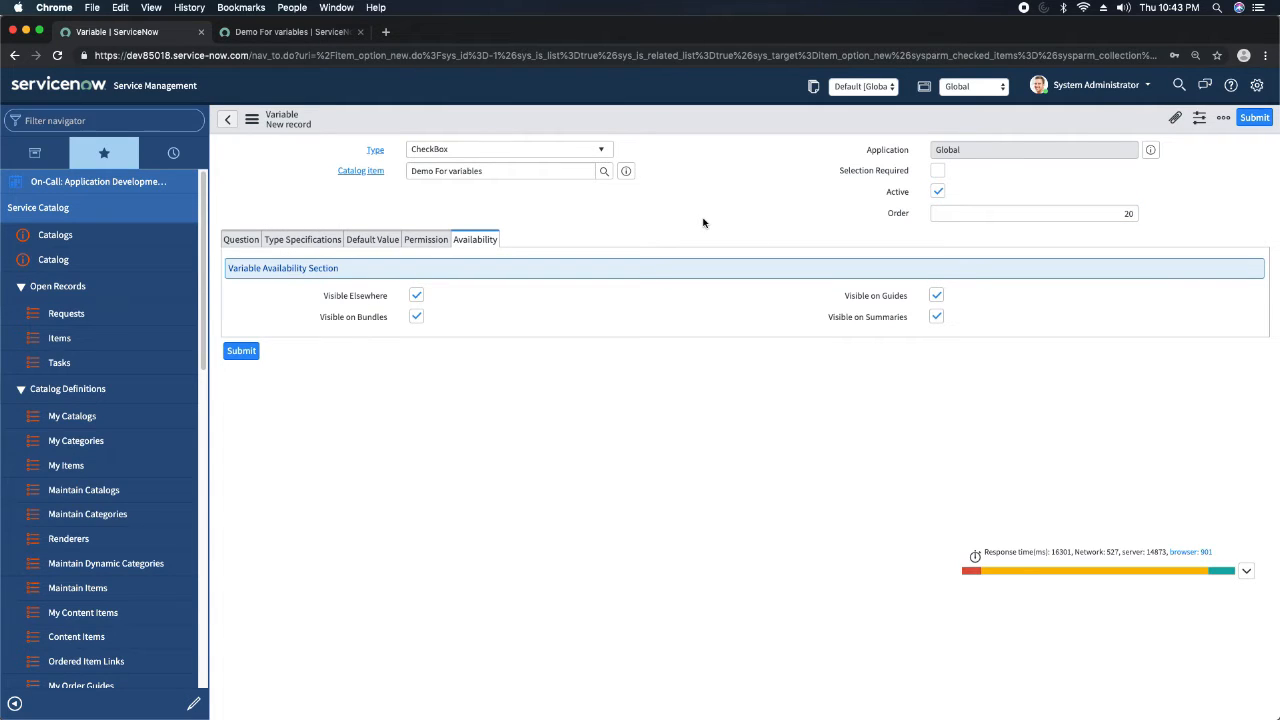
Give the CheckBox variable the tooltip "demo tool tip" and save the record.
click(241, 240)
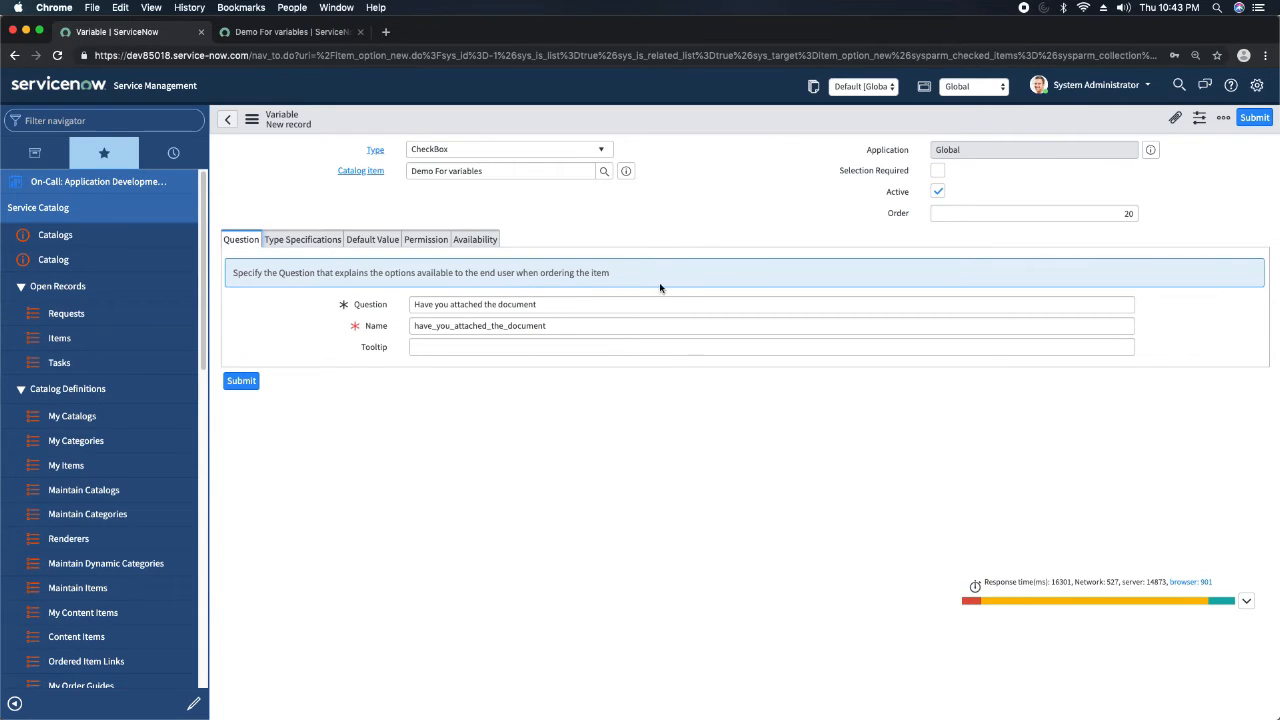
click(451, 346)
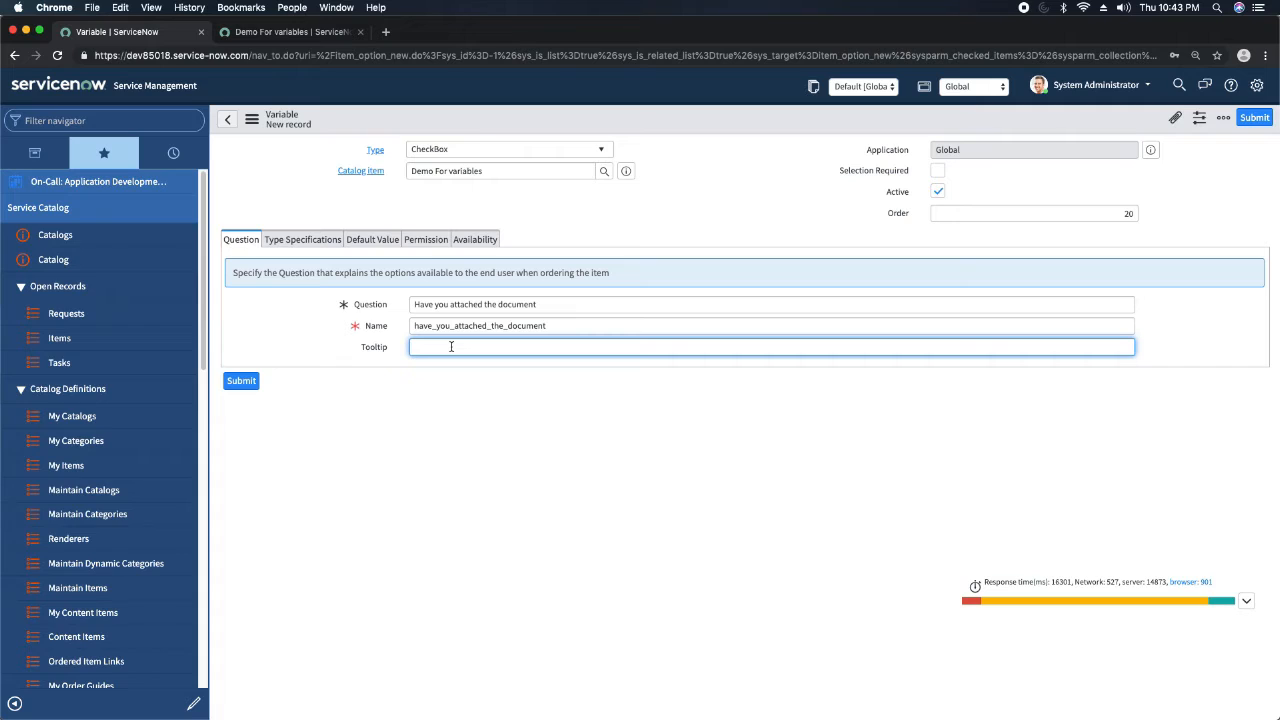
text(demo tool tip)
right_click(683, 121)
click(710, 129)
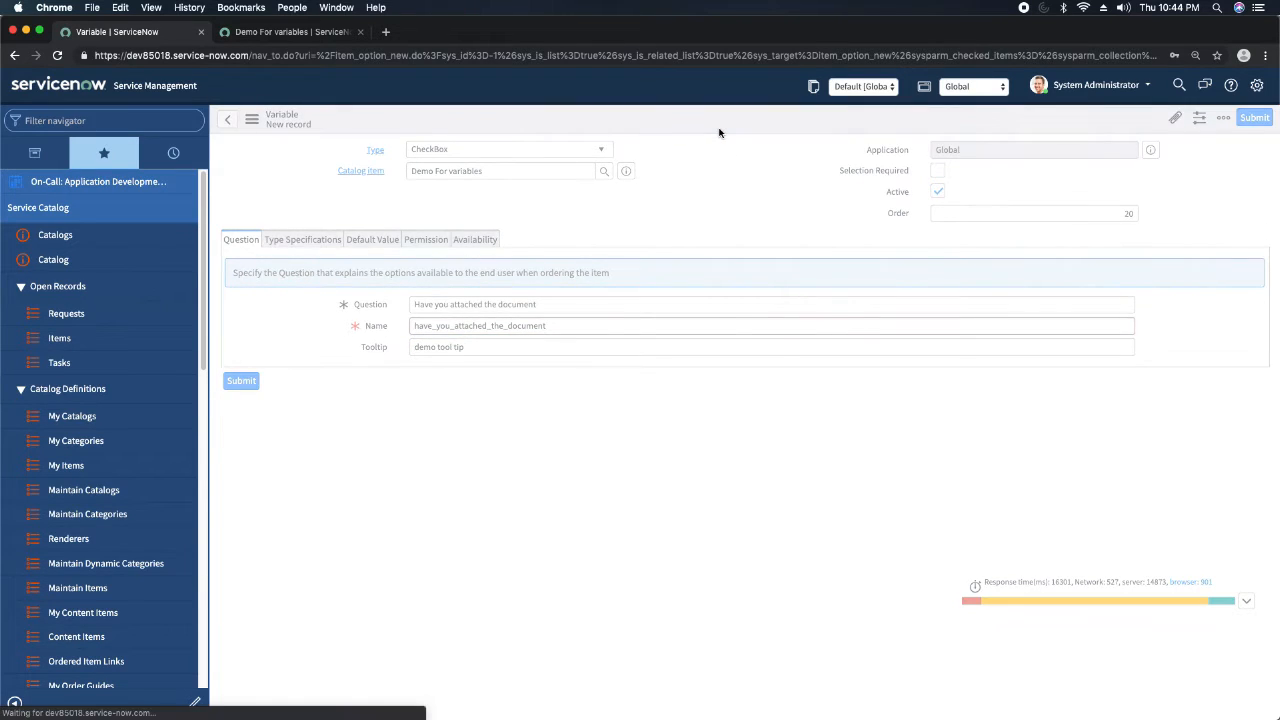
Reload the item's order-page preview in the other browser tab and examine the checkbox question and its tooltip.
click(300, 33)
click(57, 55)
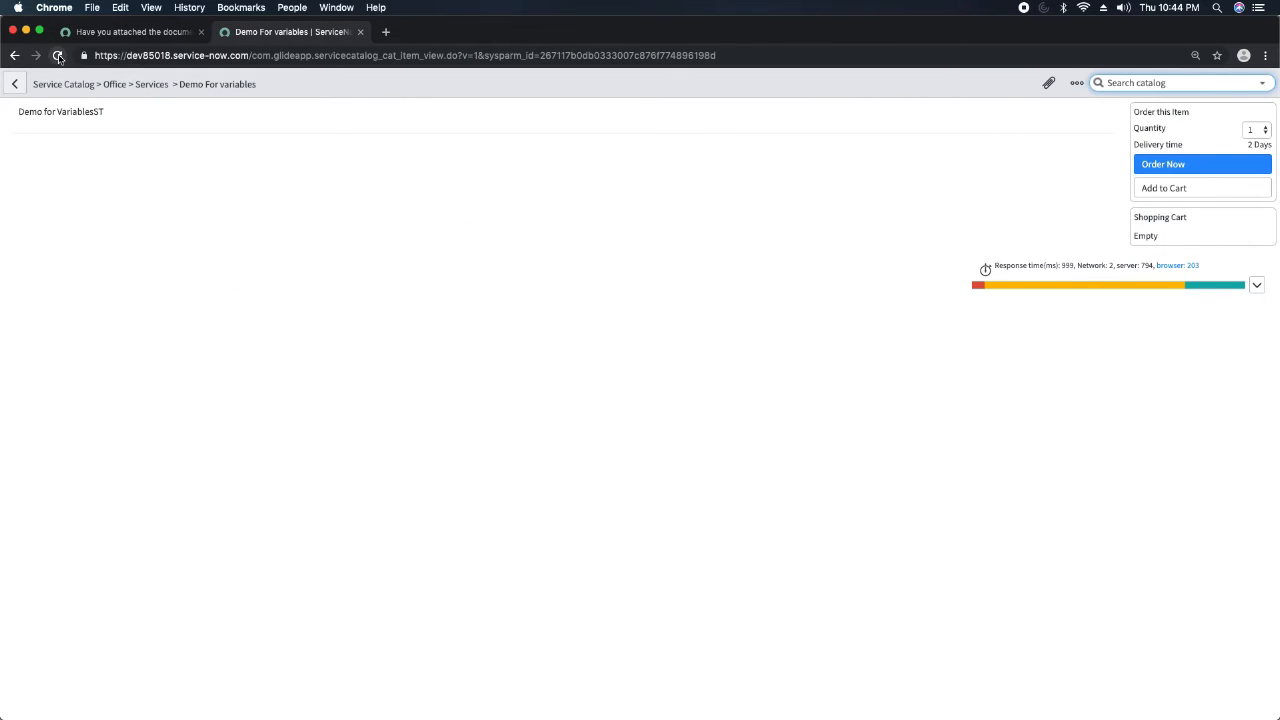
click(58, 56)
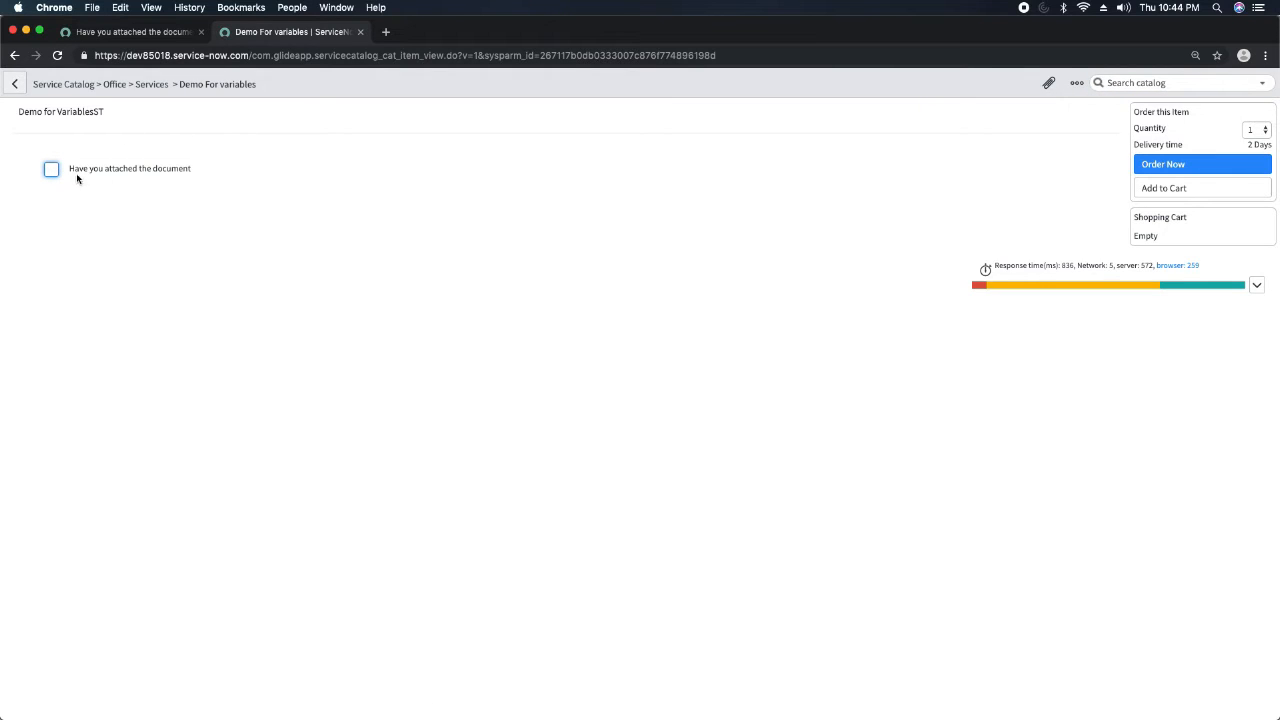
mouse_move(134, 168)
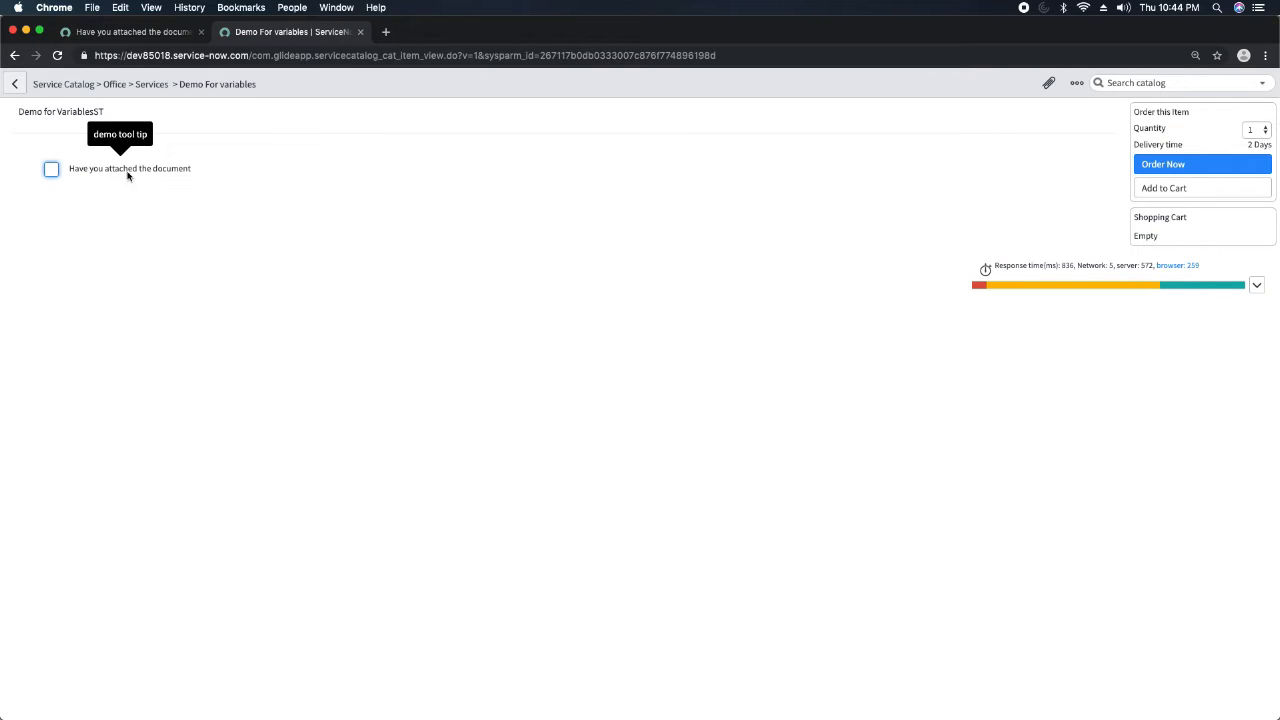
click(51, 170)
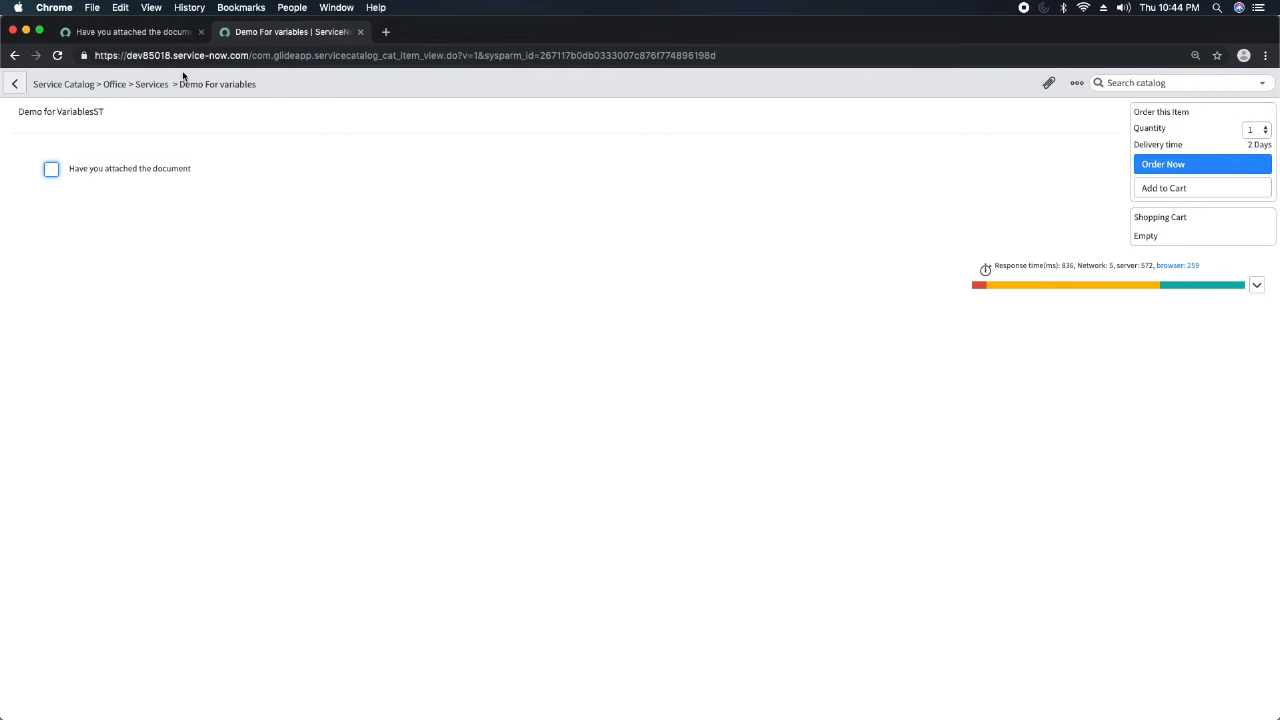
Open the Demo For variables item record from the CheckBox variable and start another new variable.
click(160, 32)
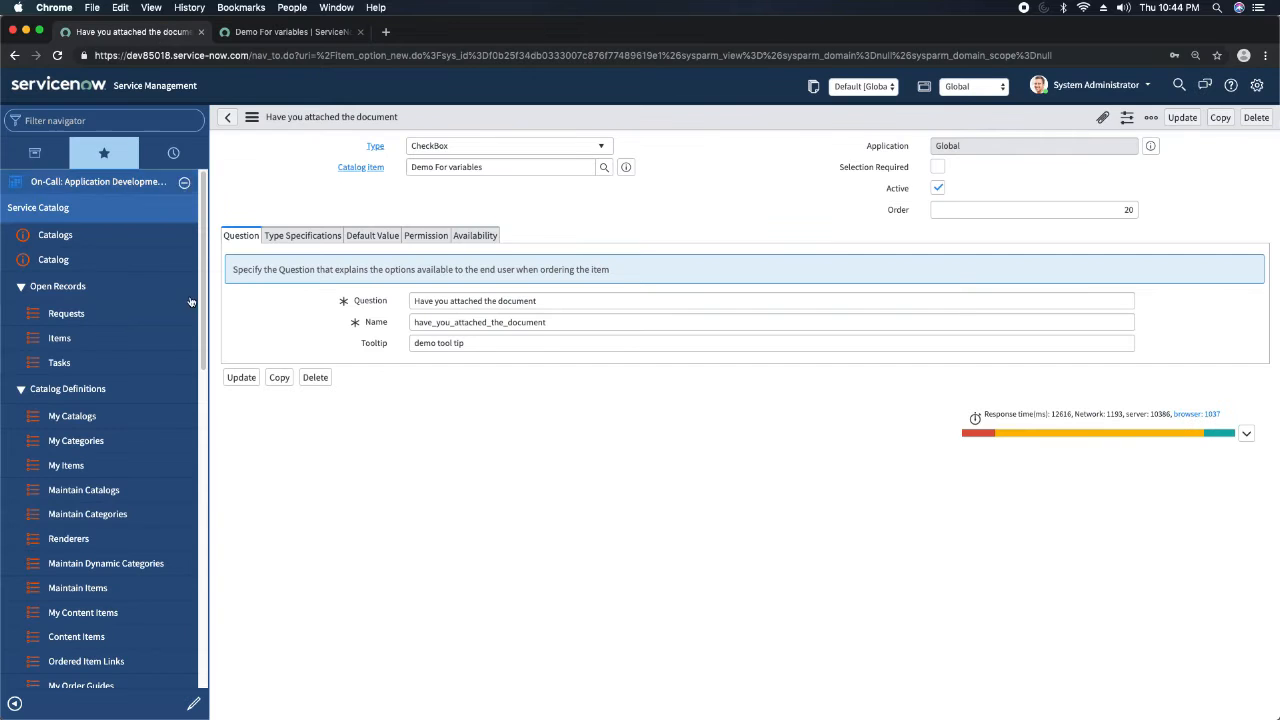
click(626, 167)
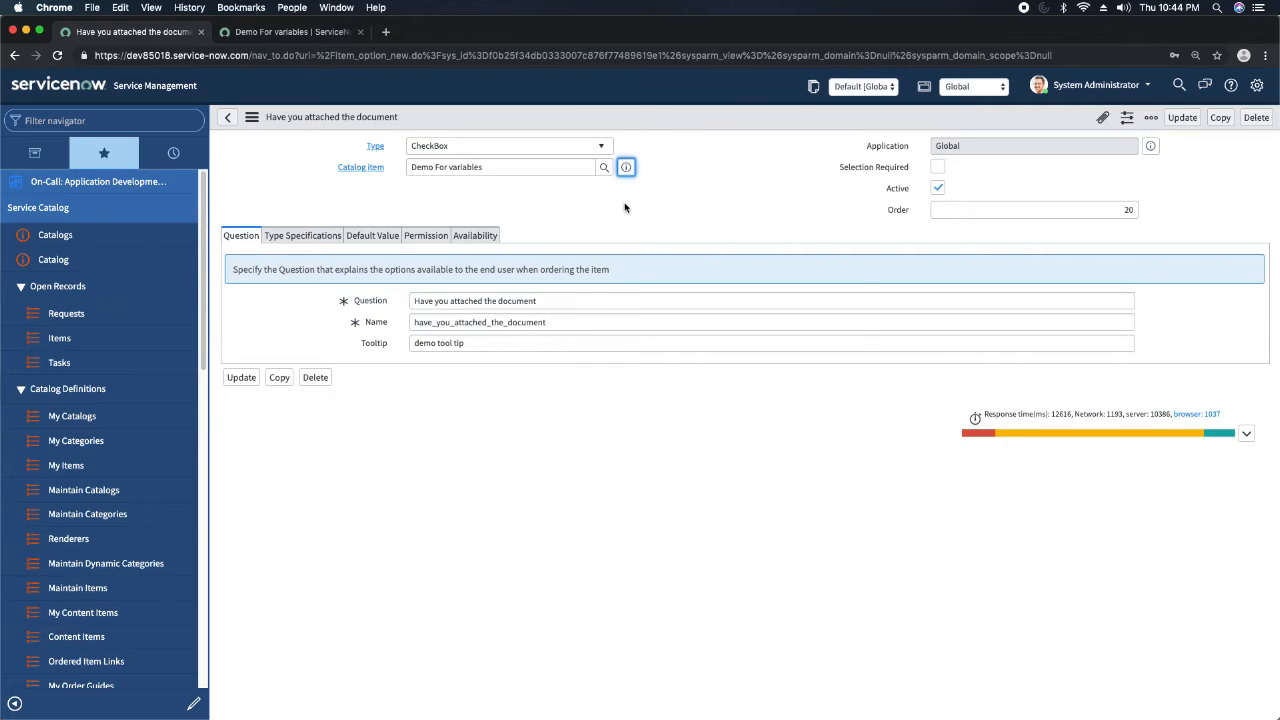
click(830, 205)
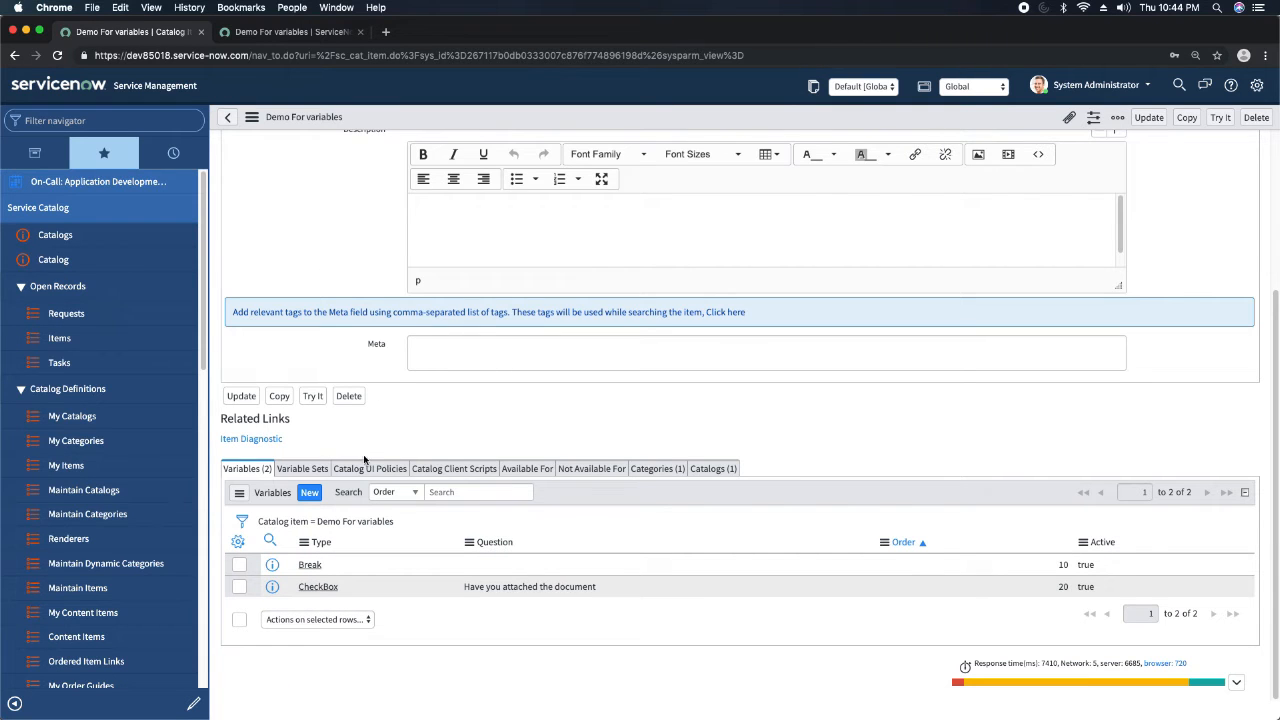
click(309, 492)
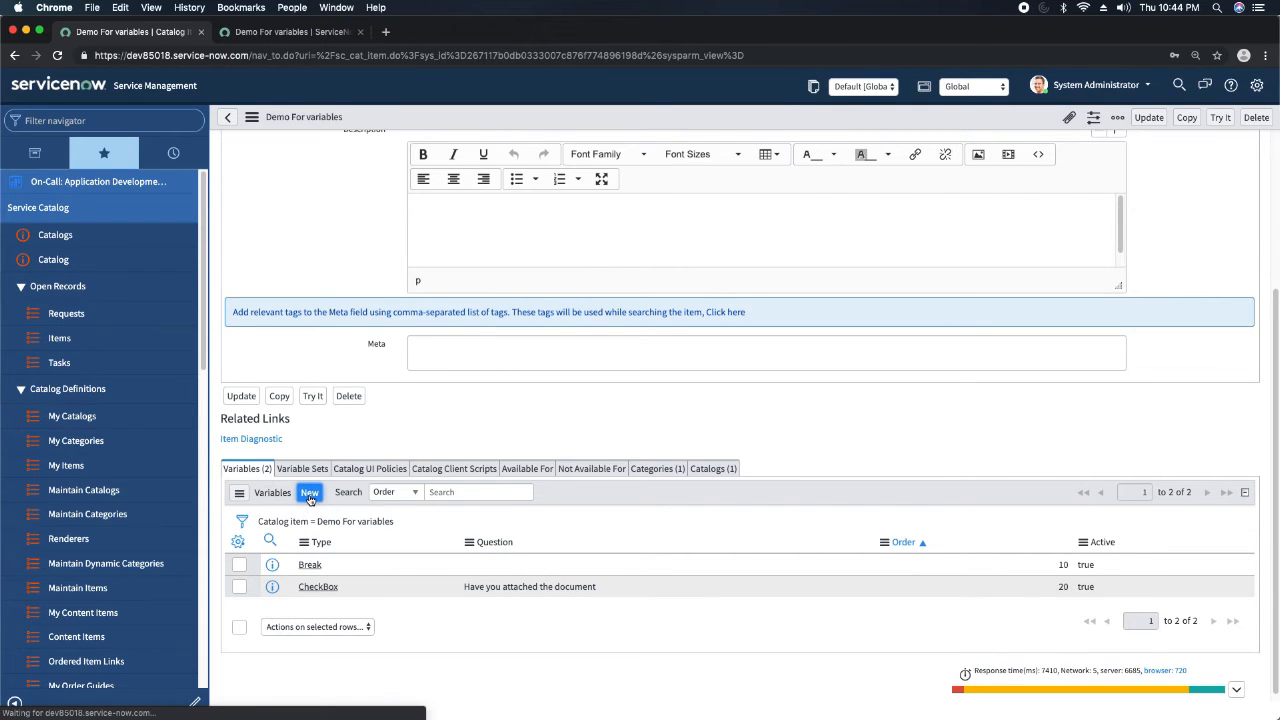
click(511, 150)
text(conta)
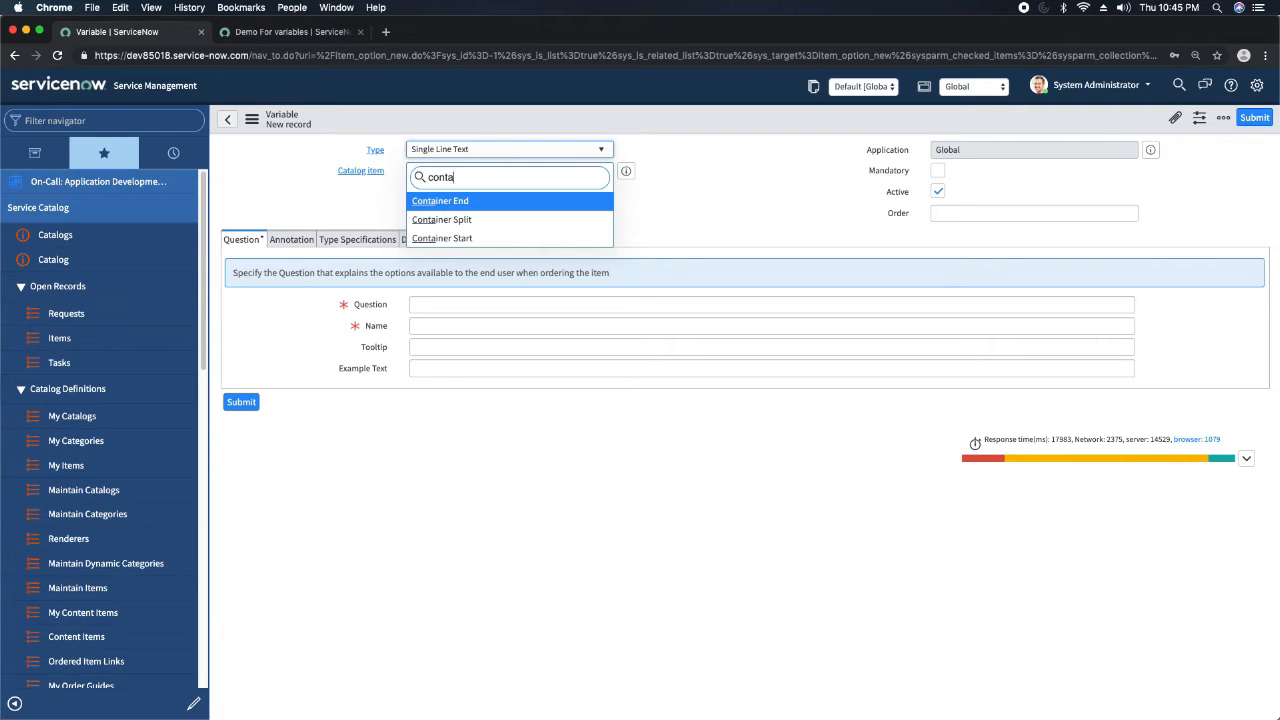
click(354, 205)
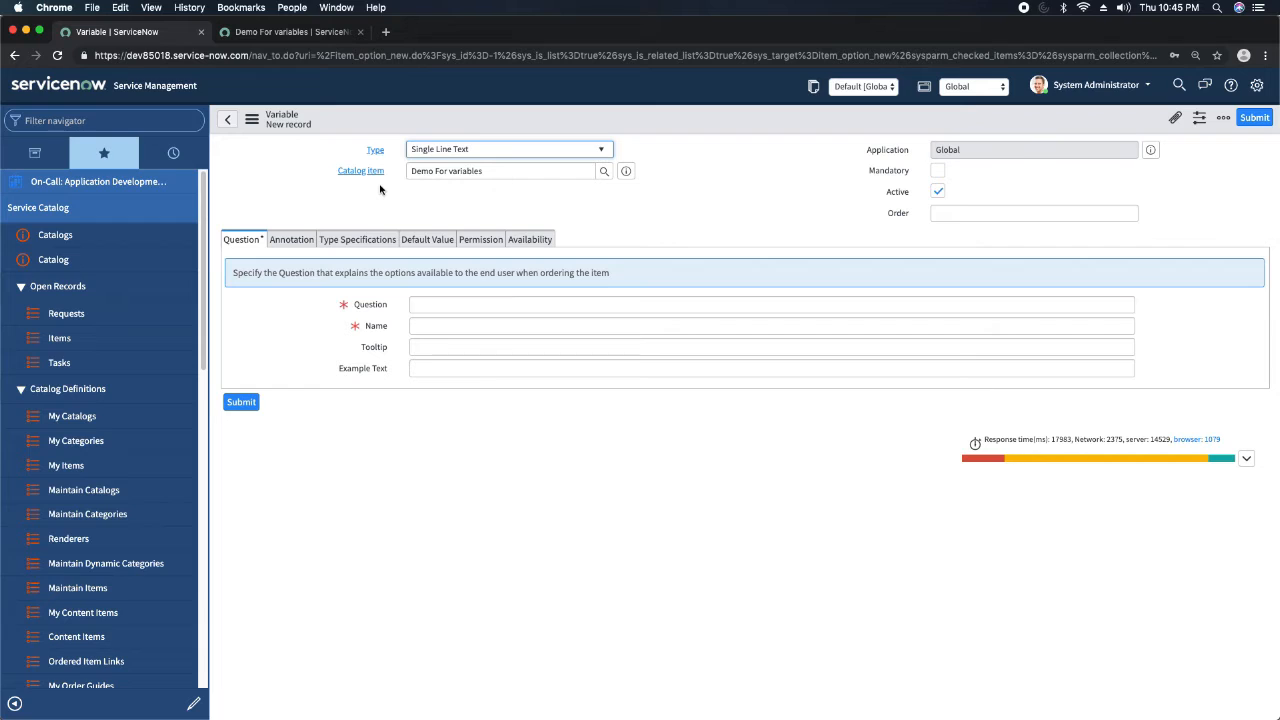
click(538, 152)
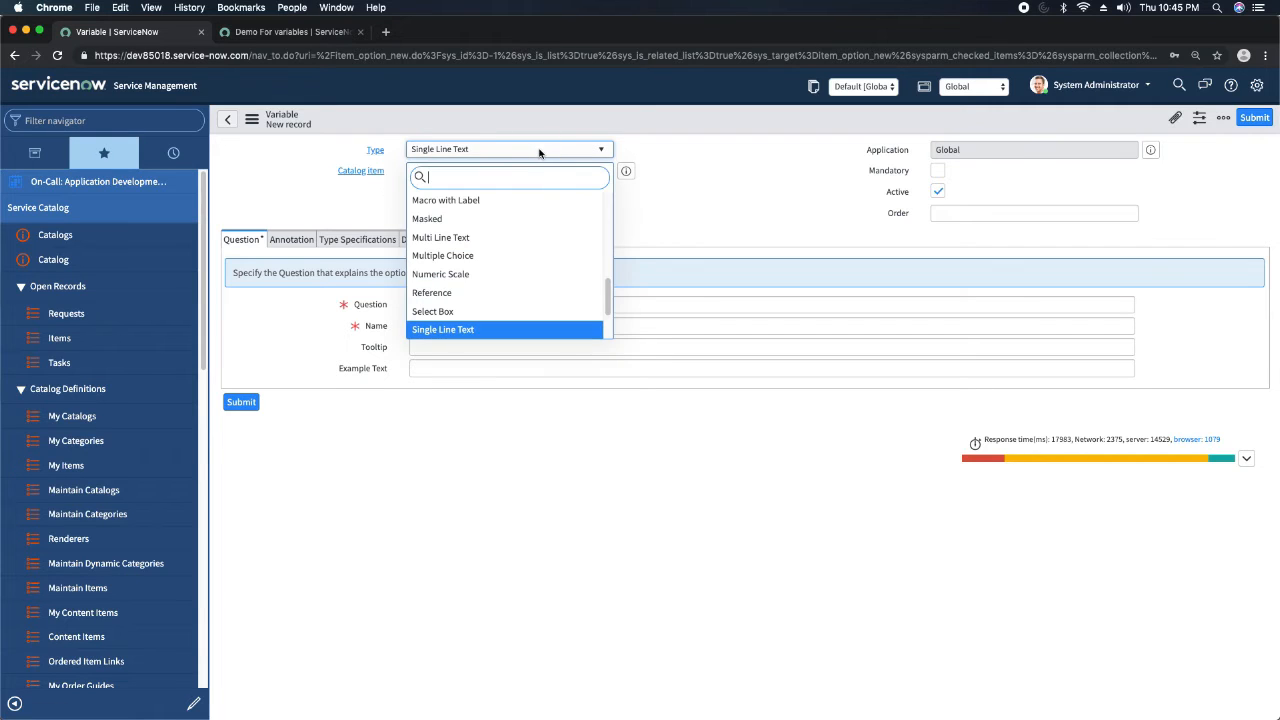
text(date)
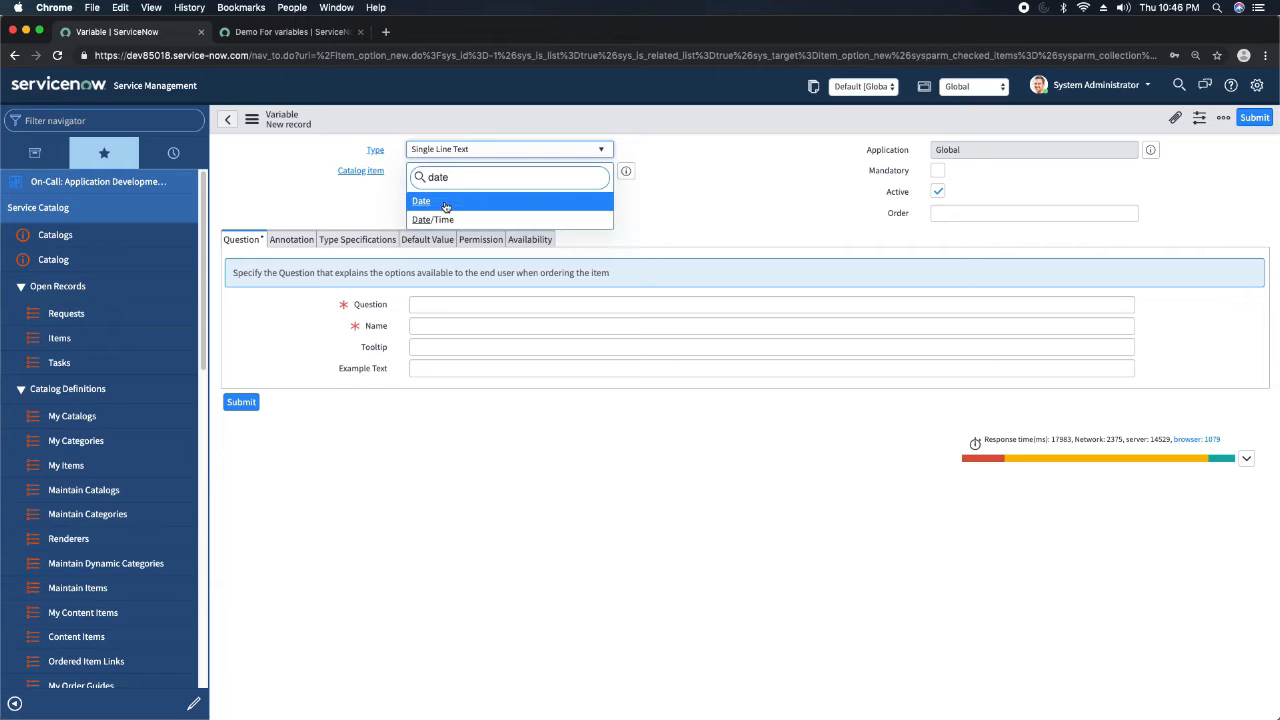
click(664, 172)
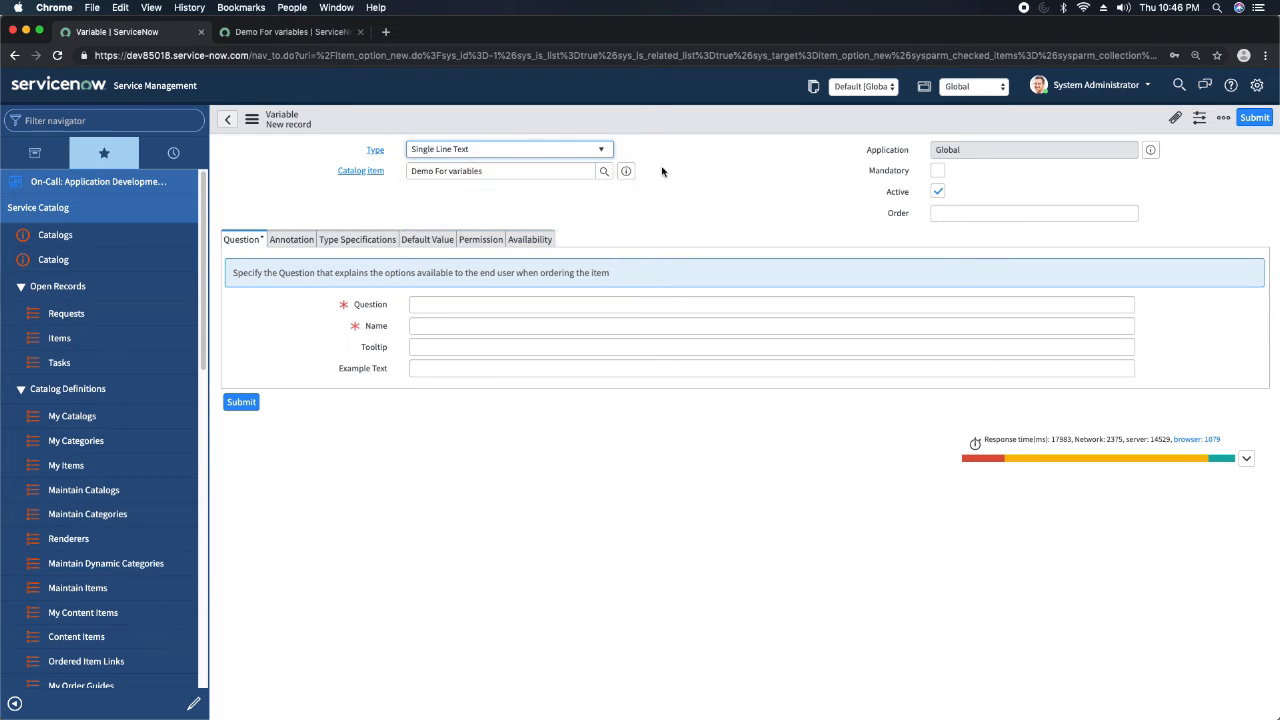
Set the new variable's type to Date.
click(489, 152)
text(date)
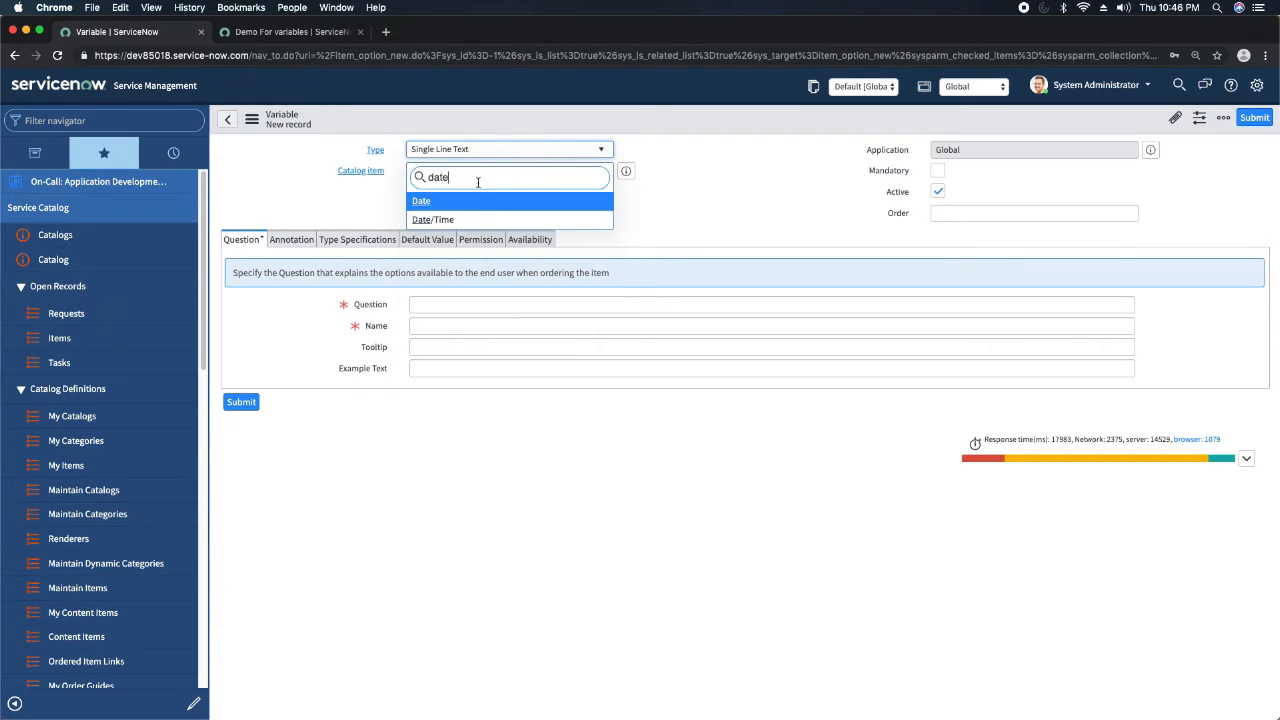
key(Return)
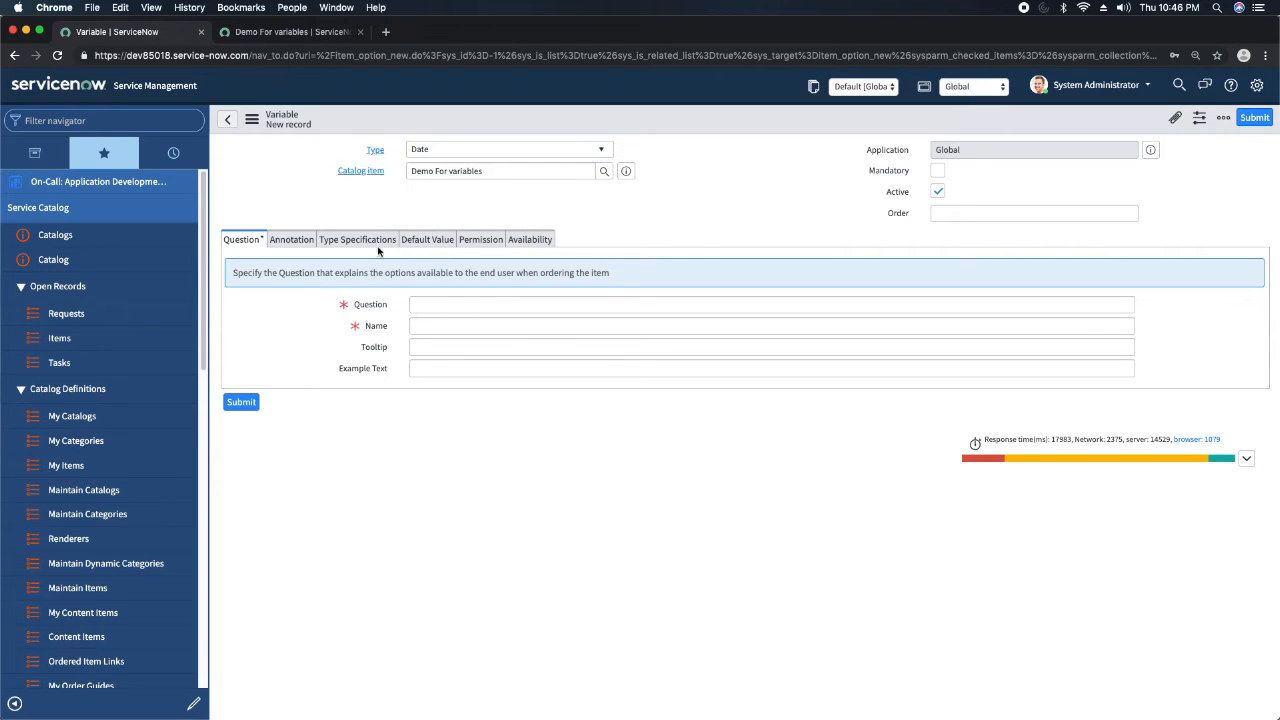
Enter "Please select the date" as the Date variable's question and let its name fill in from it.
click(459, 305)
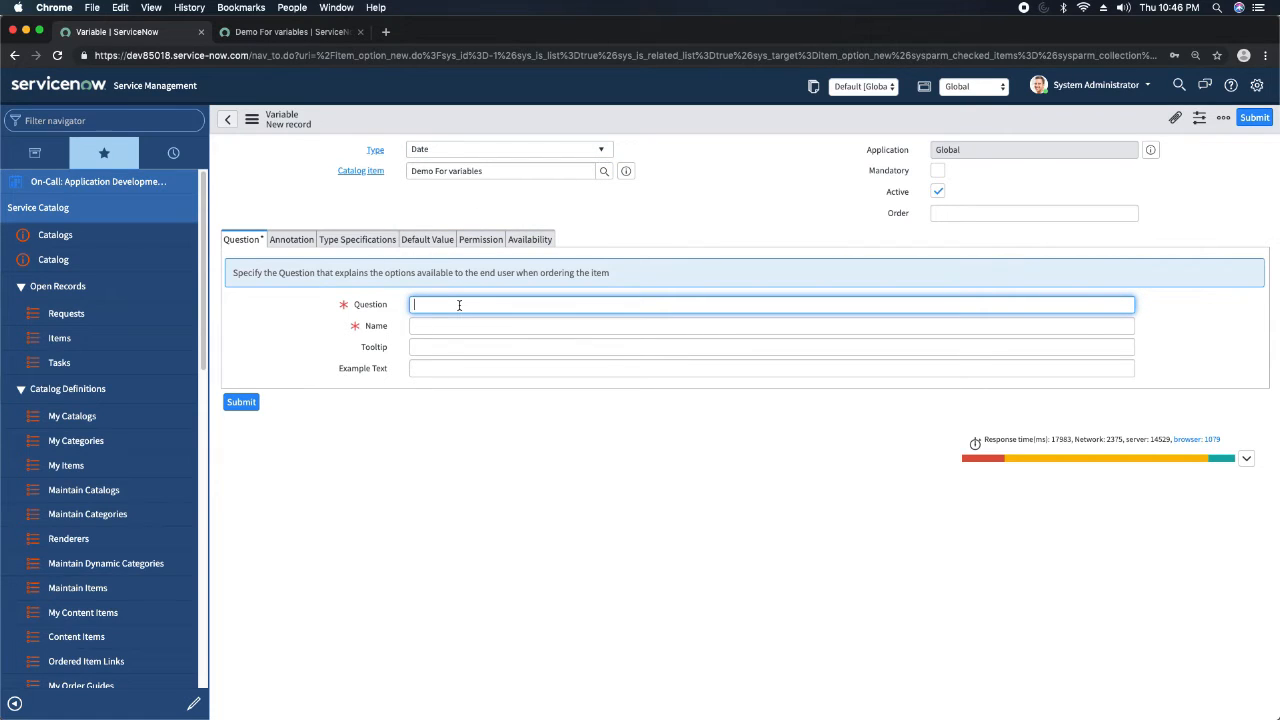
text(Please select thed date)
key(Tab)
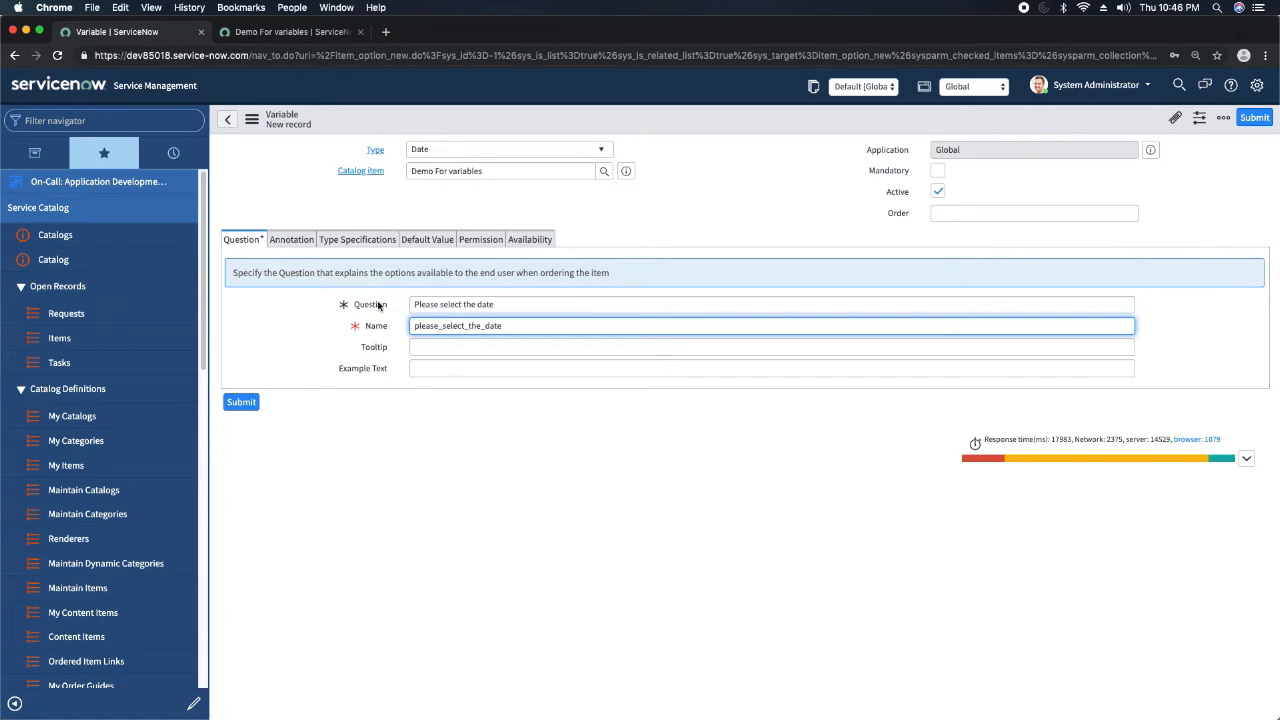
Set the Date variable's order to 30.
click(1069, 213)
text(30)
click(680, 189)
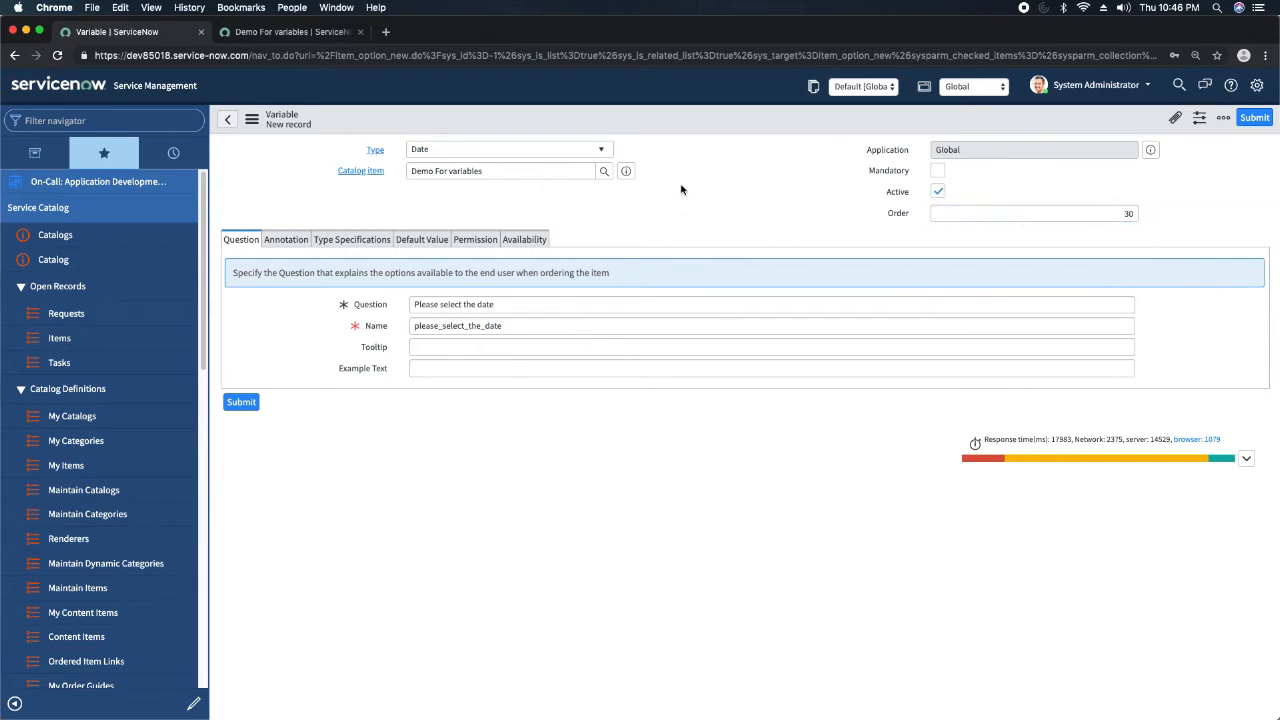
Turn on Show help for the Date variable and enter "Demo Help Text" as its help text.
click(308, 245)
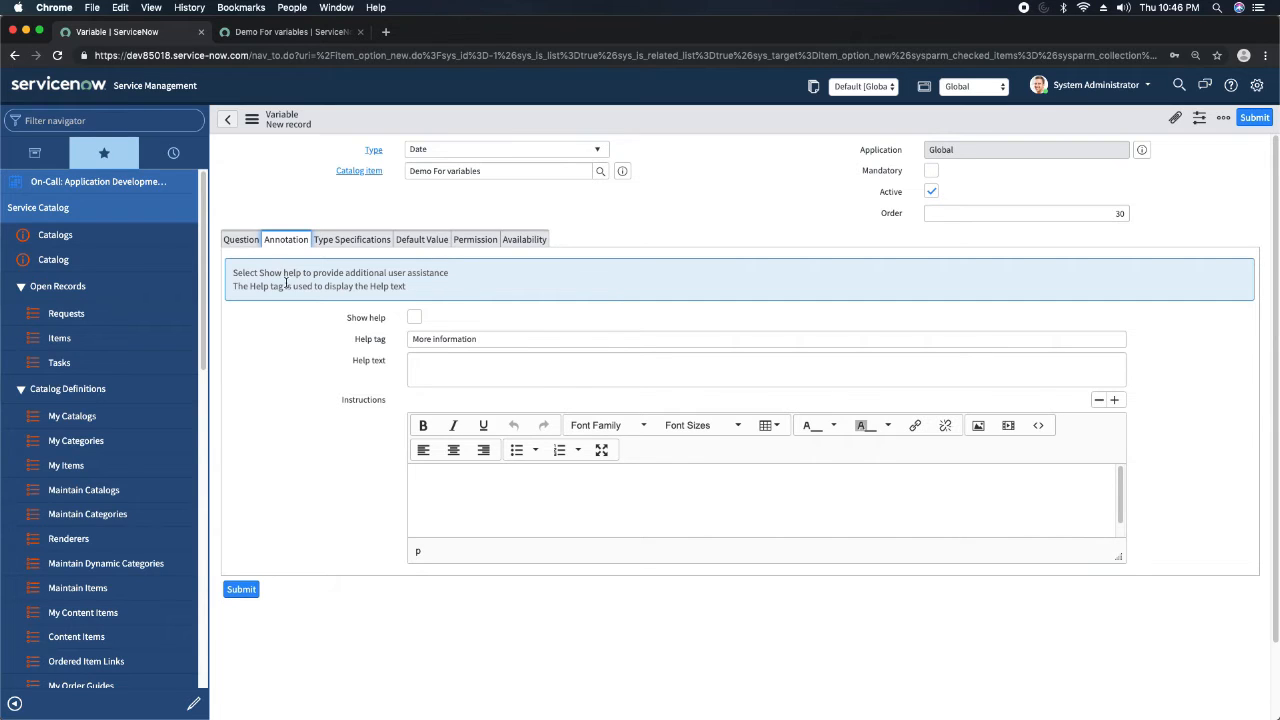
click(416, 317)
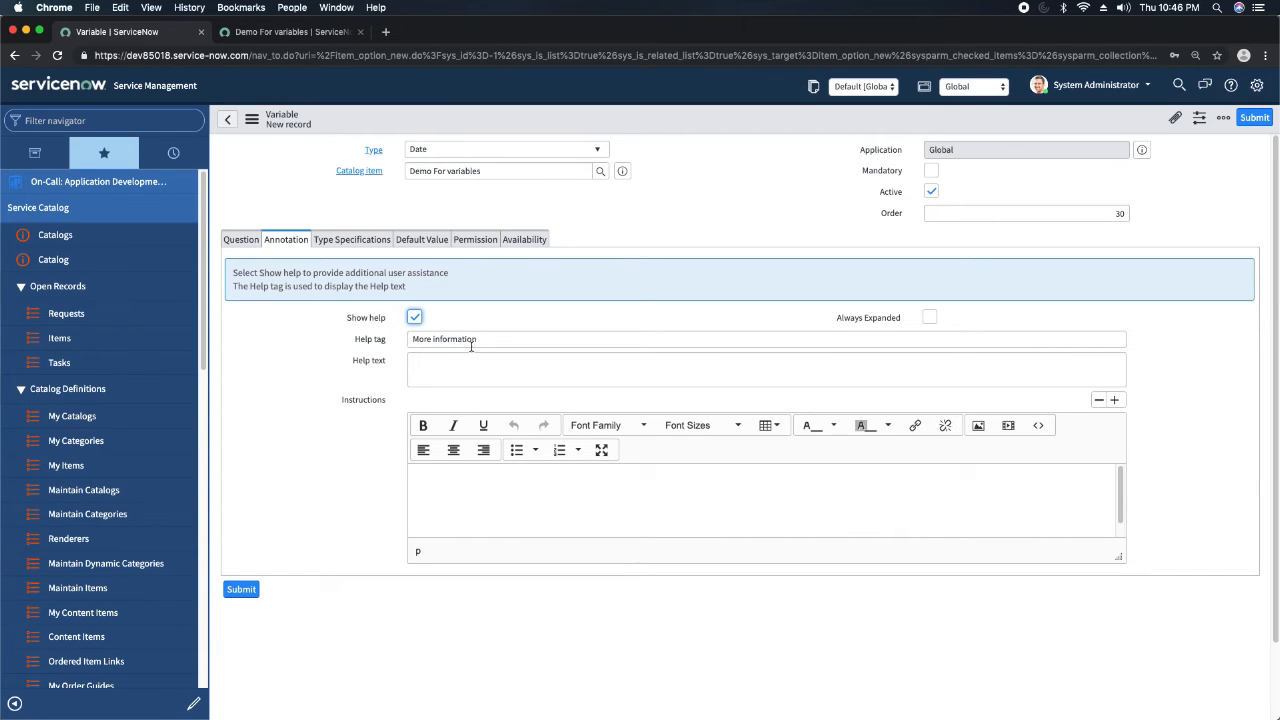
click(473, 340)
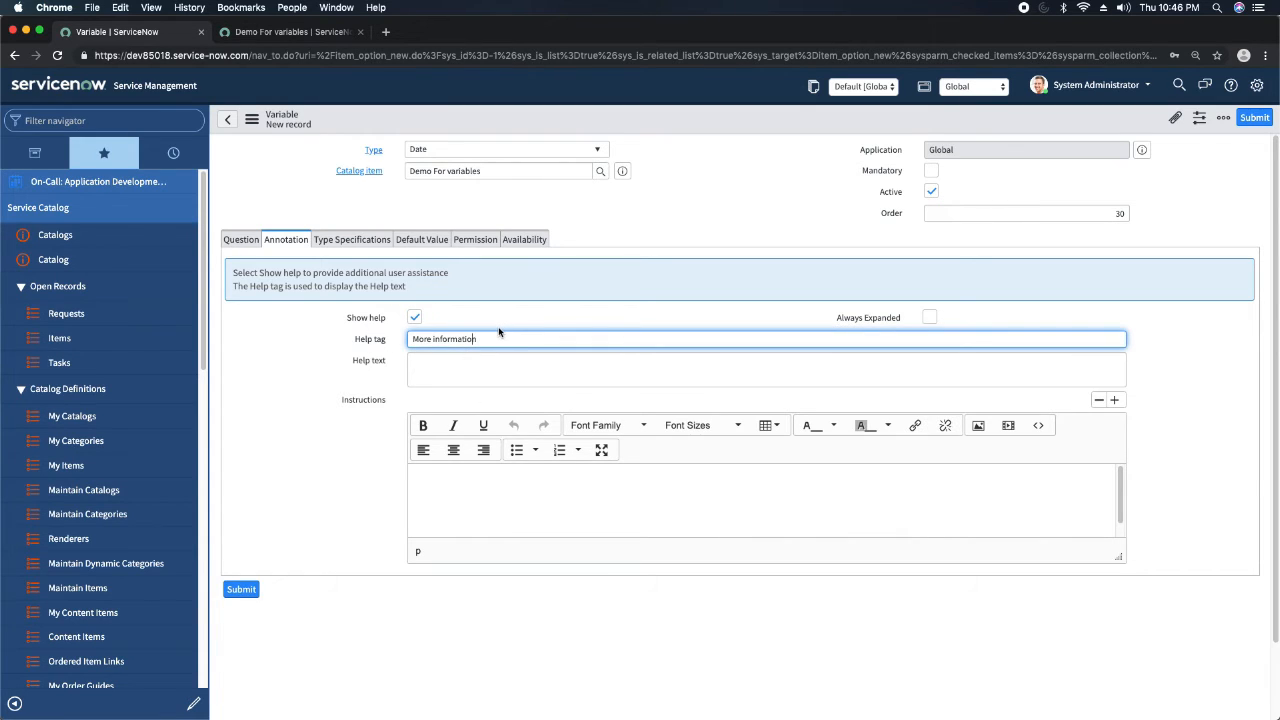
click(467, 371)
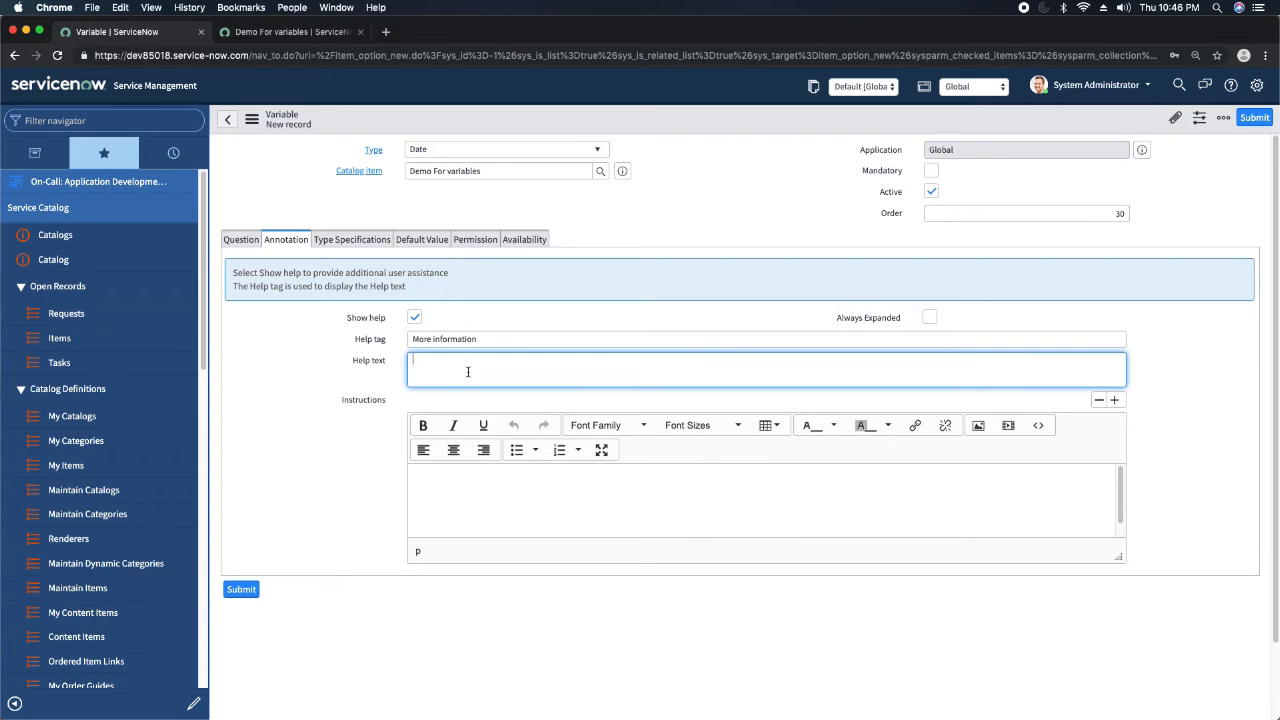
text(Demo )
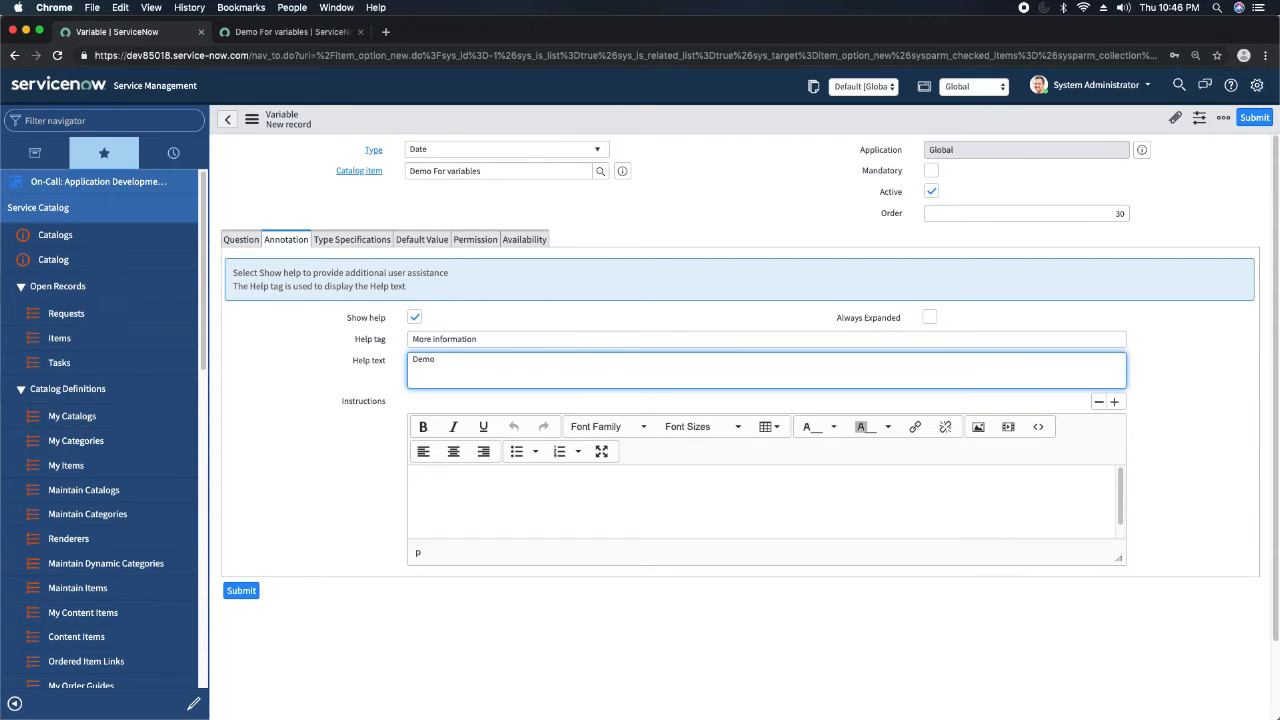
text(Help Text)
Review the Date variable's type specifications, default value, permission and availability settings, and save the variable.
click(358, 240)
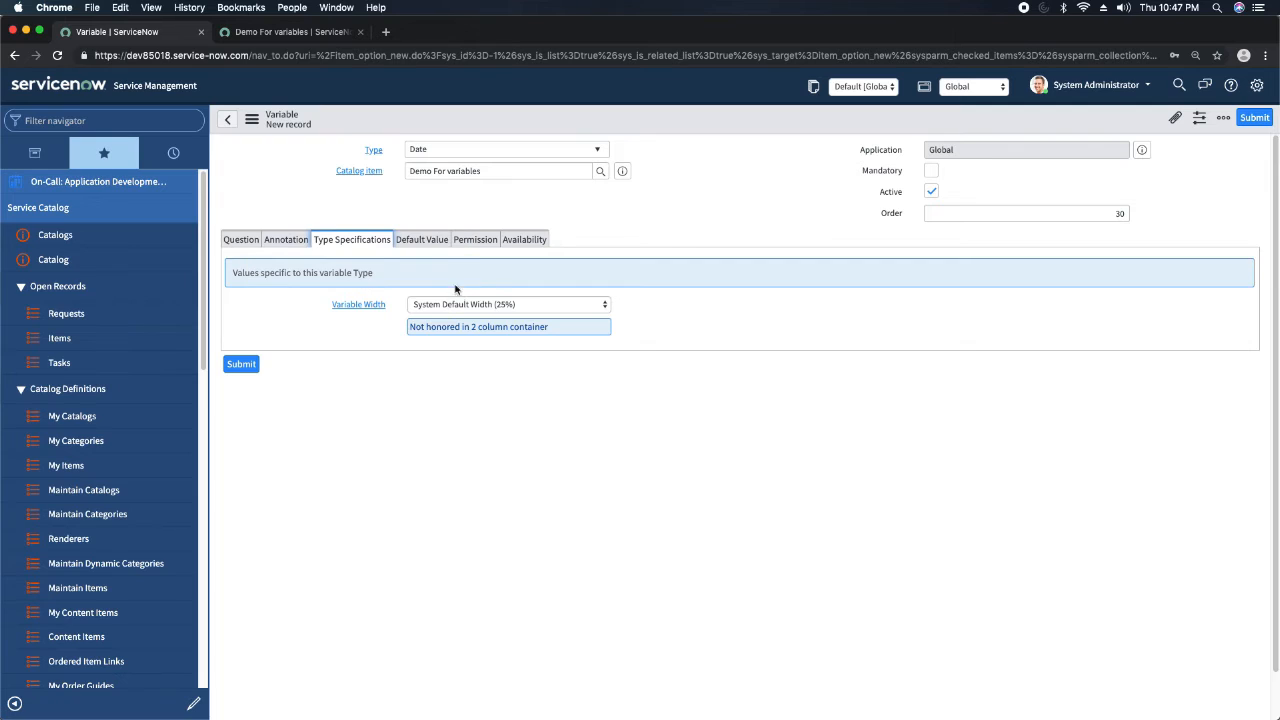
click(422, 241)
click(474, 245)
click(411, 244)
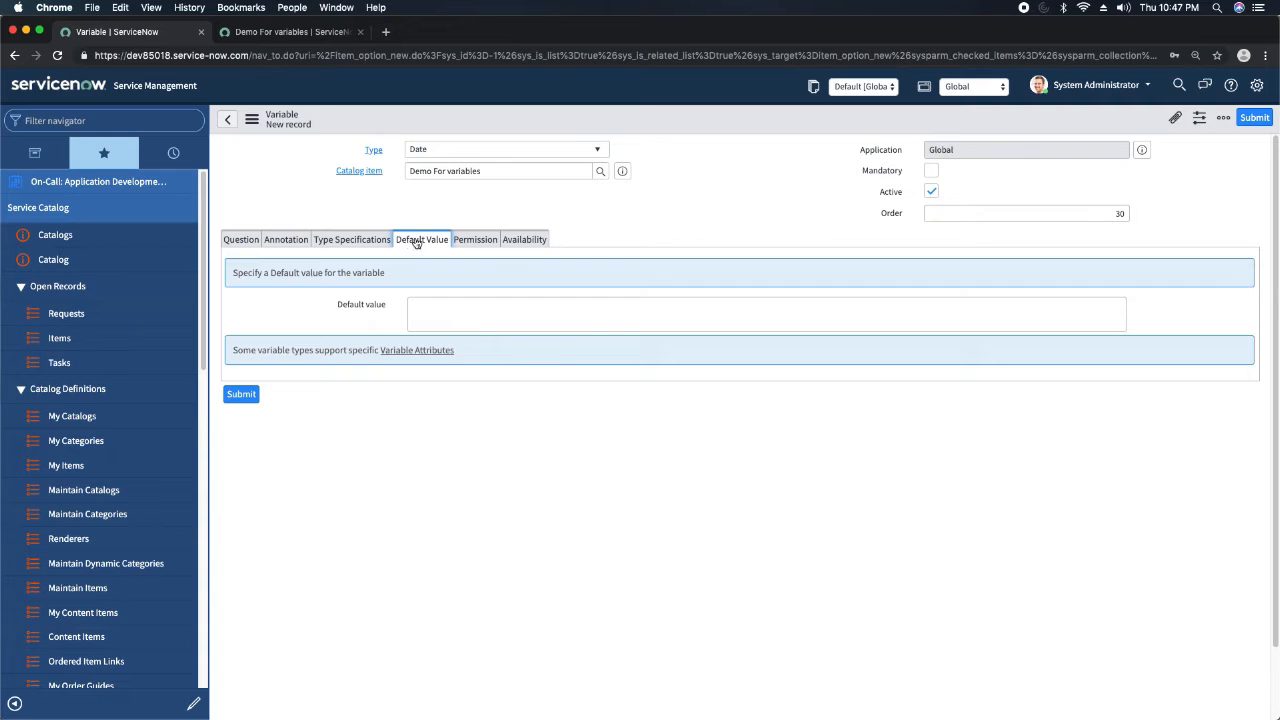
click(474, 240)
click(522, 239)
click(960, 214)
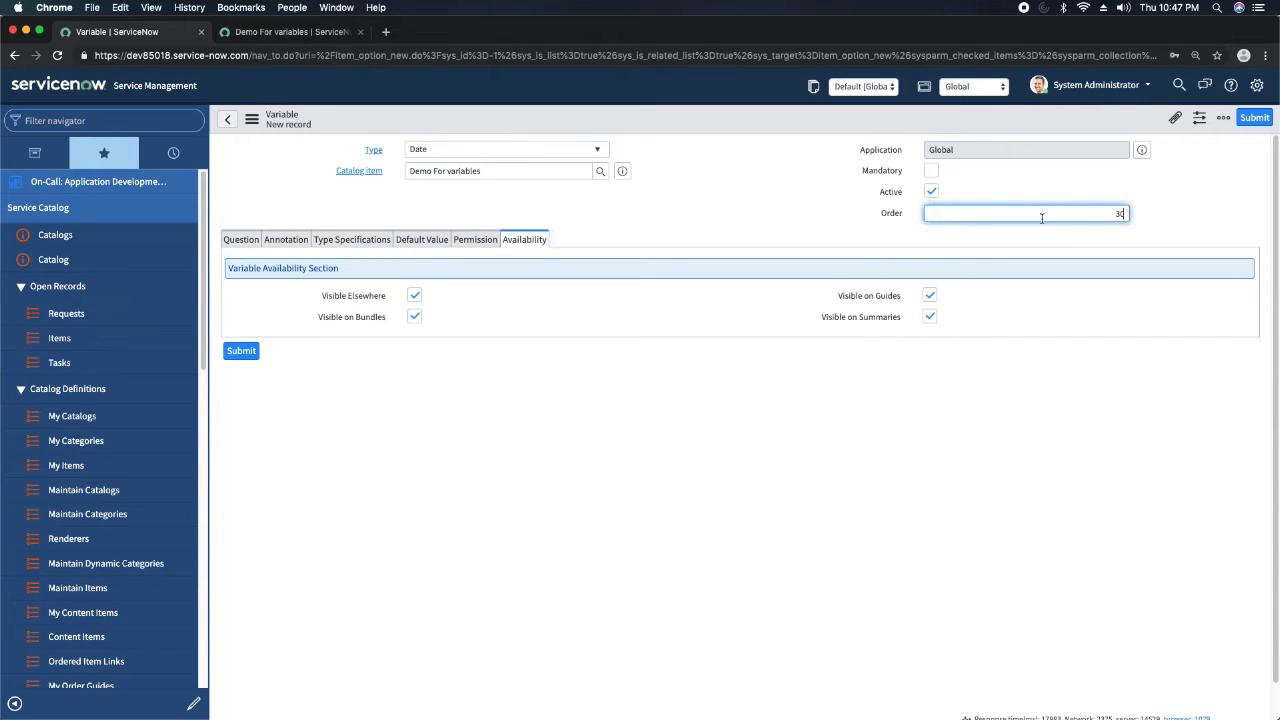
click(712, 222)
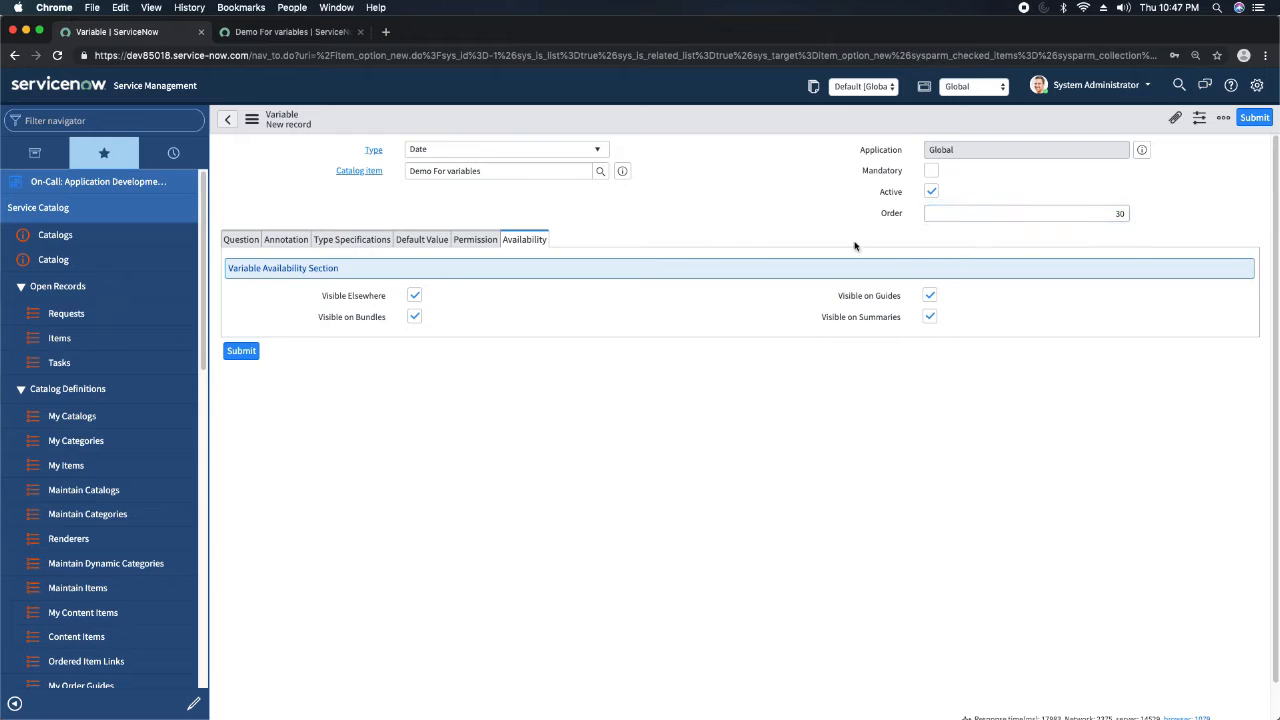
right_click(685, 119)
click(705, 128)
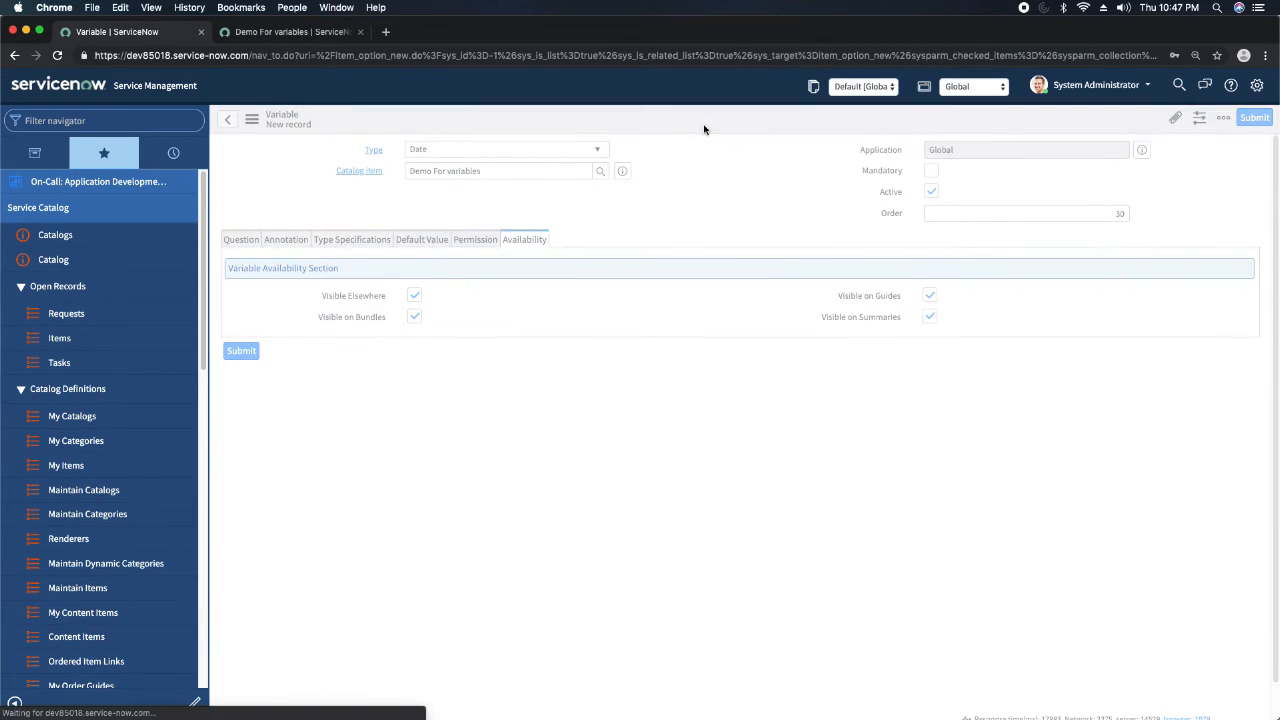
Reload the Demo For variables item preview and expand the date question's More information help.
click(311, 36)
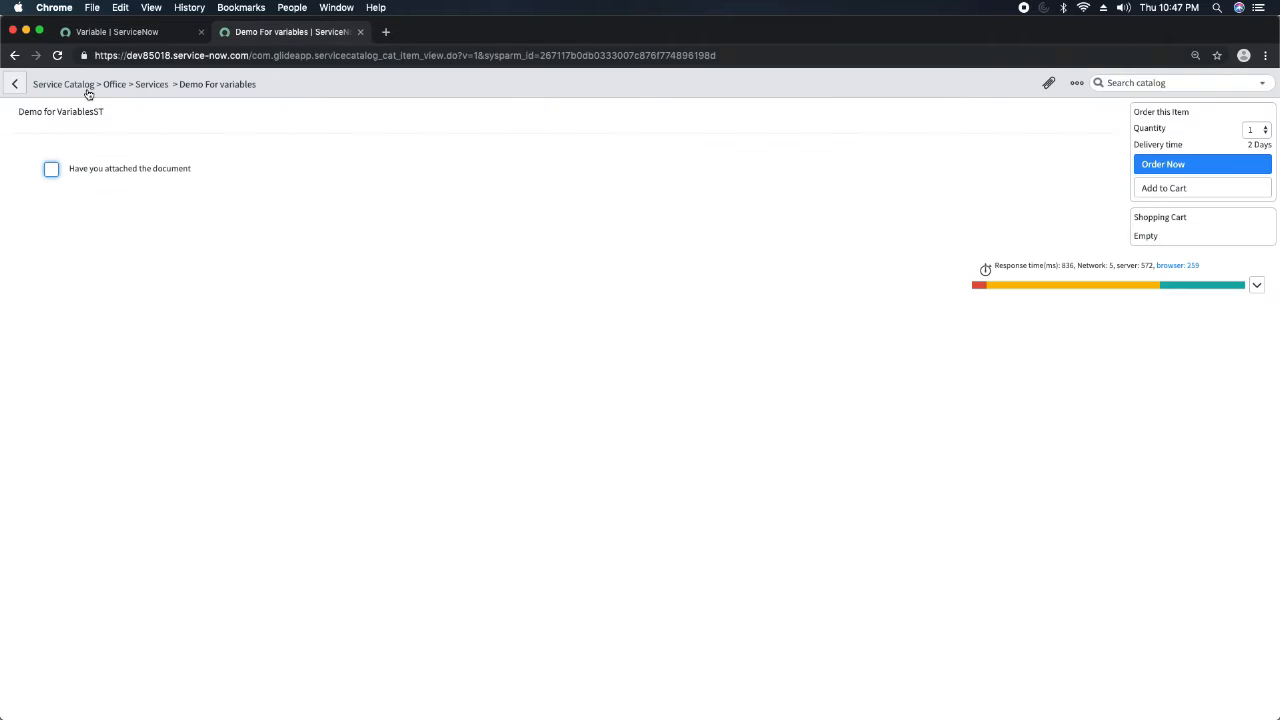
click(58, 56)
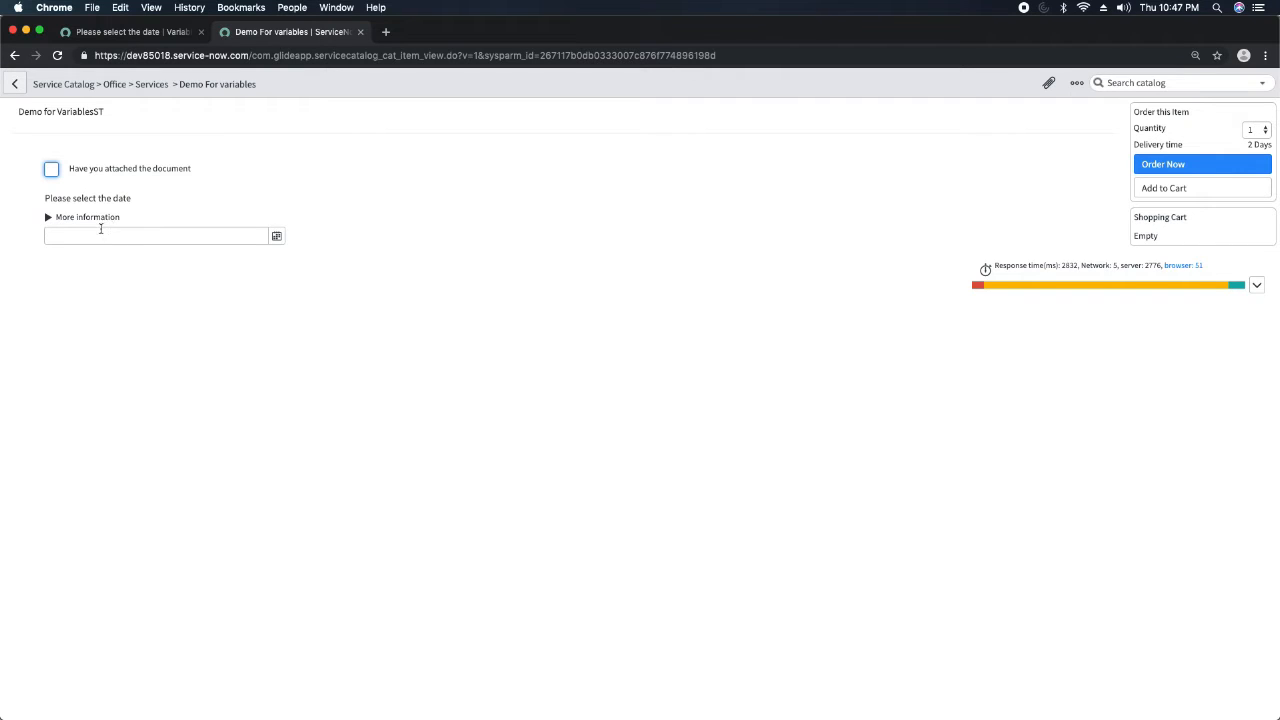
click(50, 220)
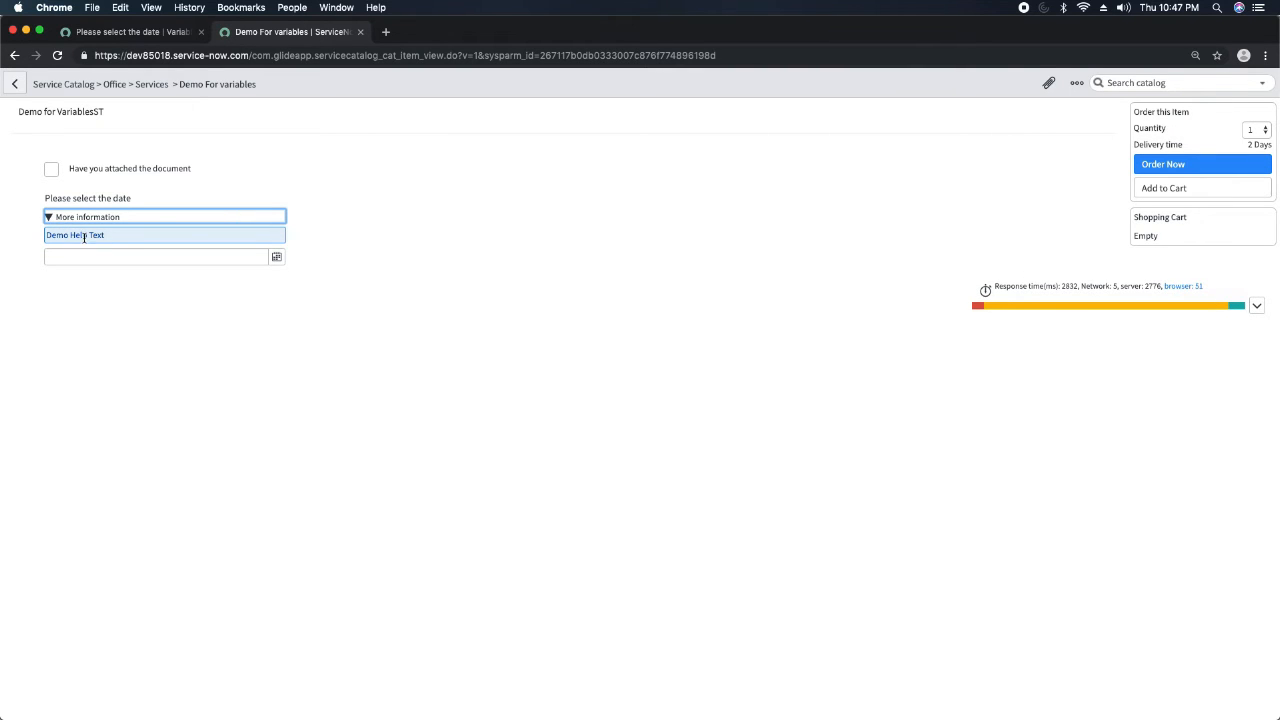
mouse_move(121, 174)
Open the Demo For variables item record from the Date variable and start a new variable.
click(117, 38)
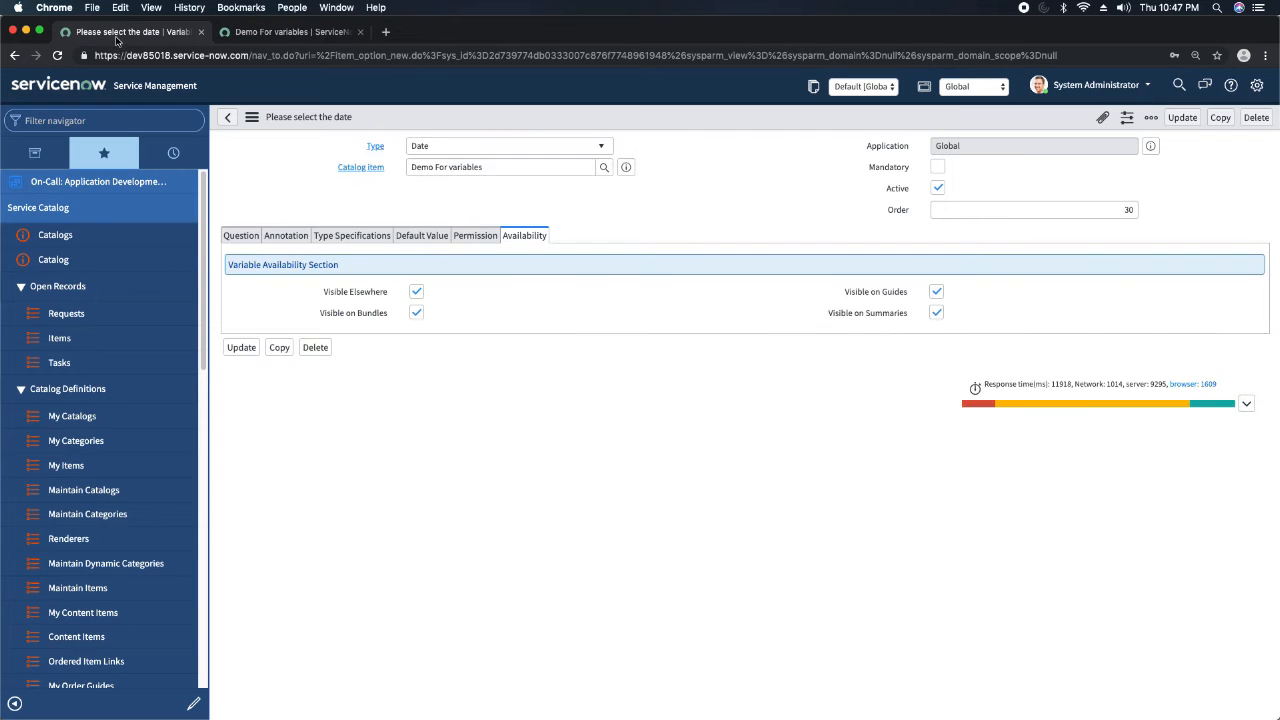
click(625, 168)
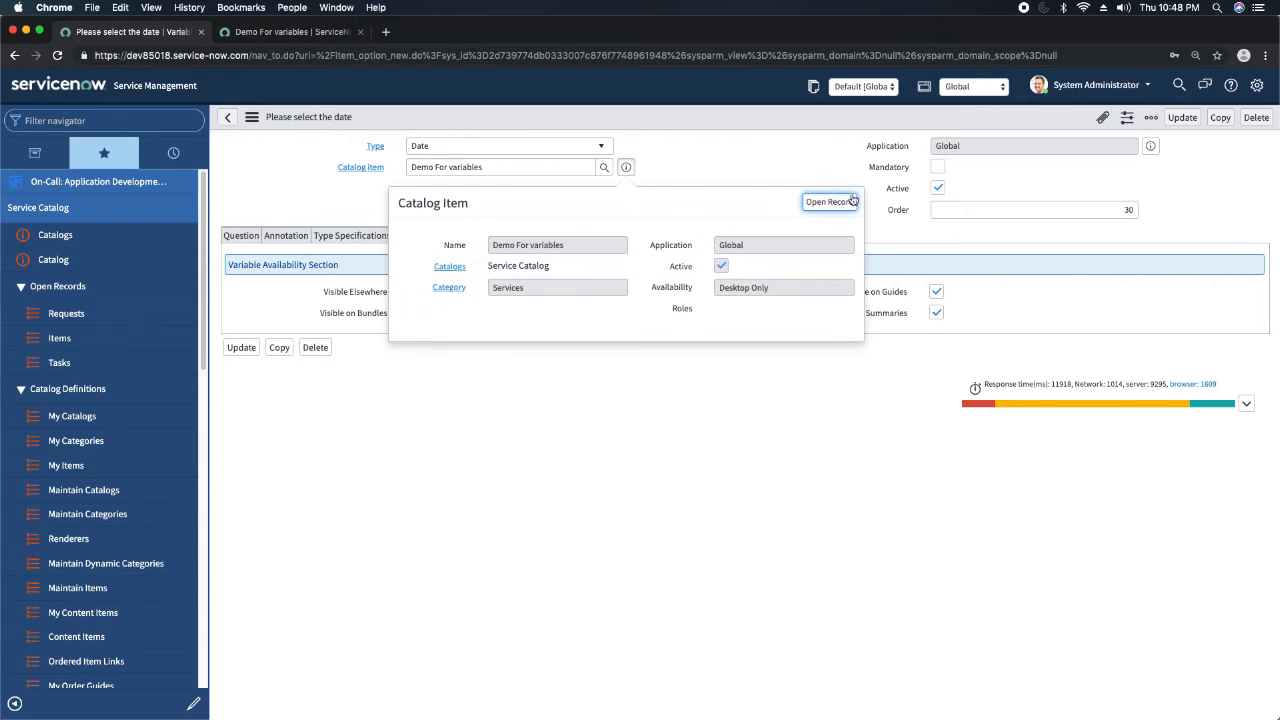
click(833, 204)
scroll(386, 385, down, 5)
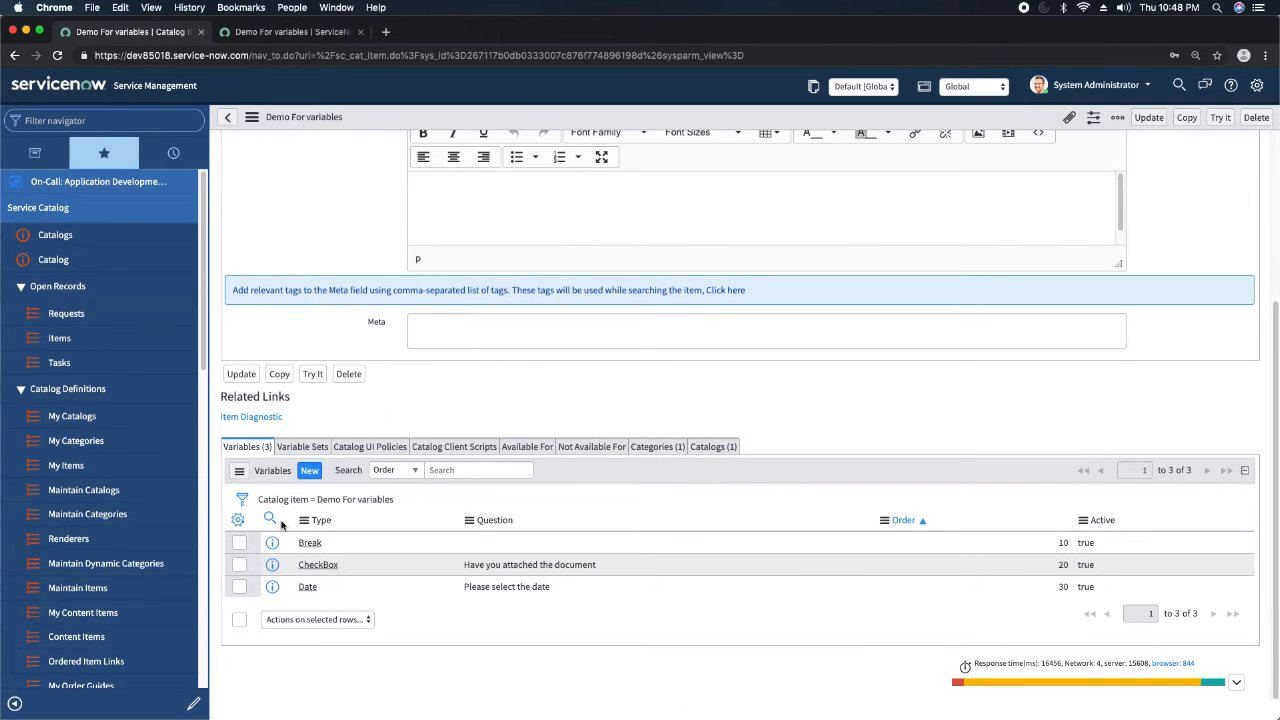
click(308, 475)
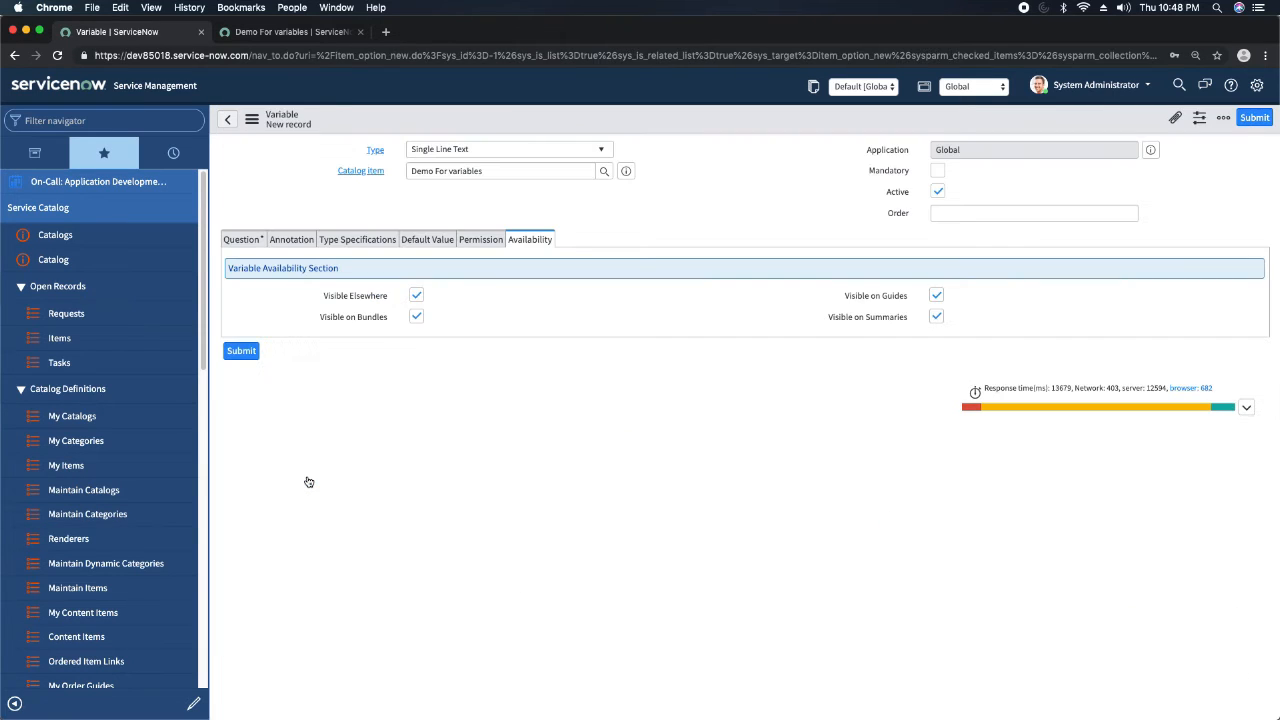
Set the new variable's type to Date/Time.
click(518, 148)
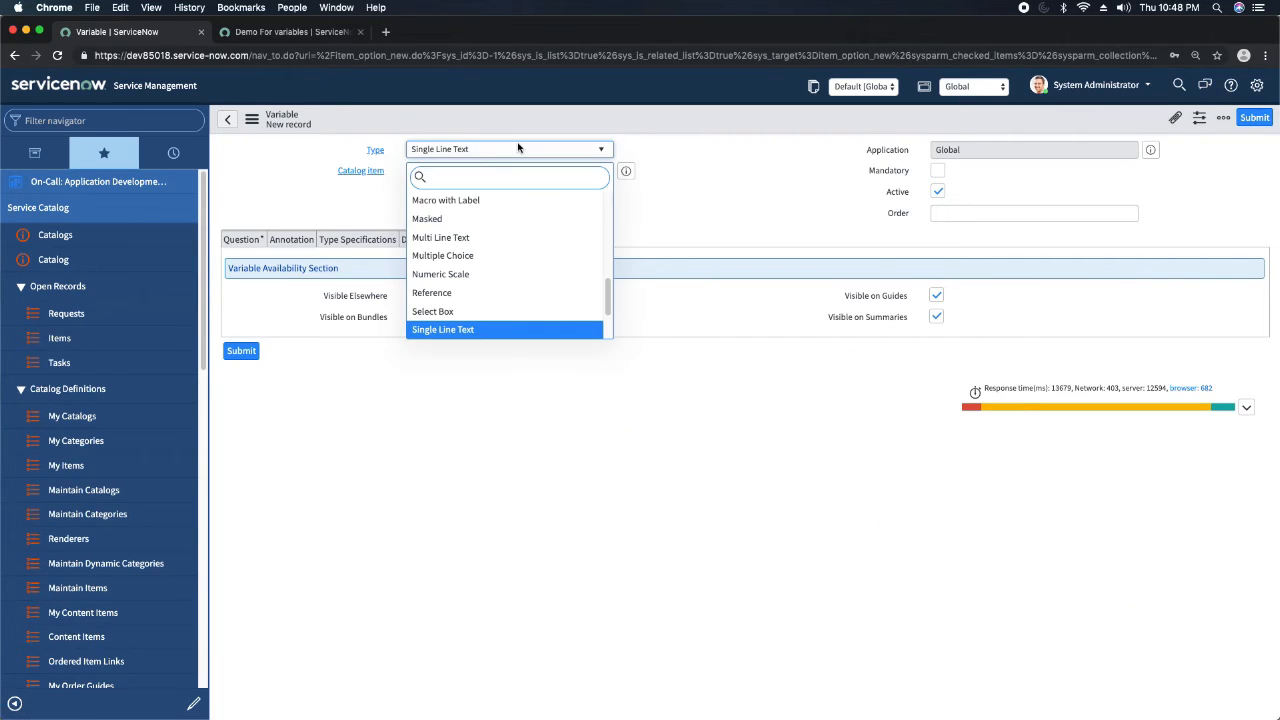
text(date)
key(Down)
key(Return)
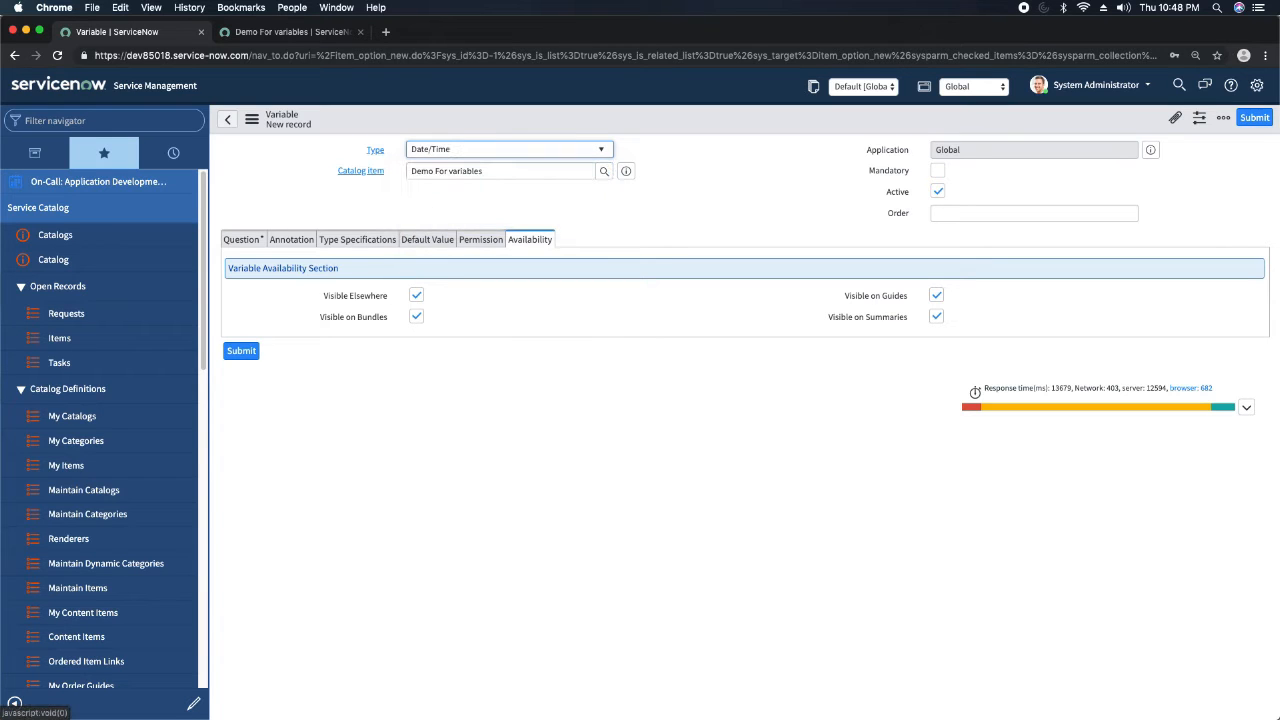
Enter "Select the date and time" as the Date/Time variable's question and let its name fill in from it.
click(241, 241)
click(452, 303)
text(Select t)
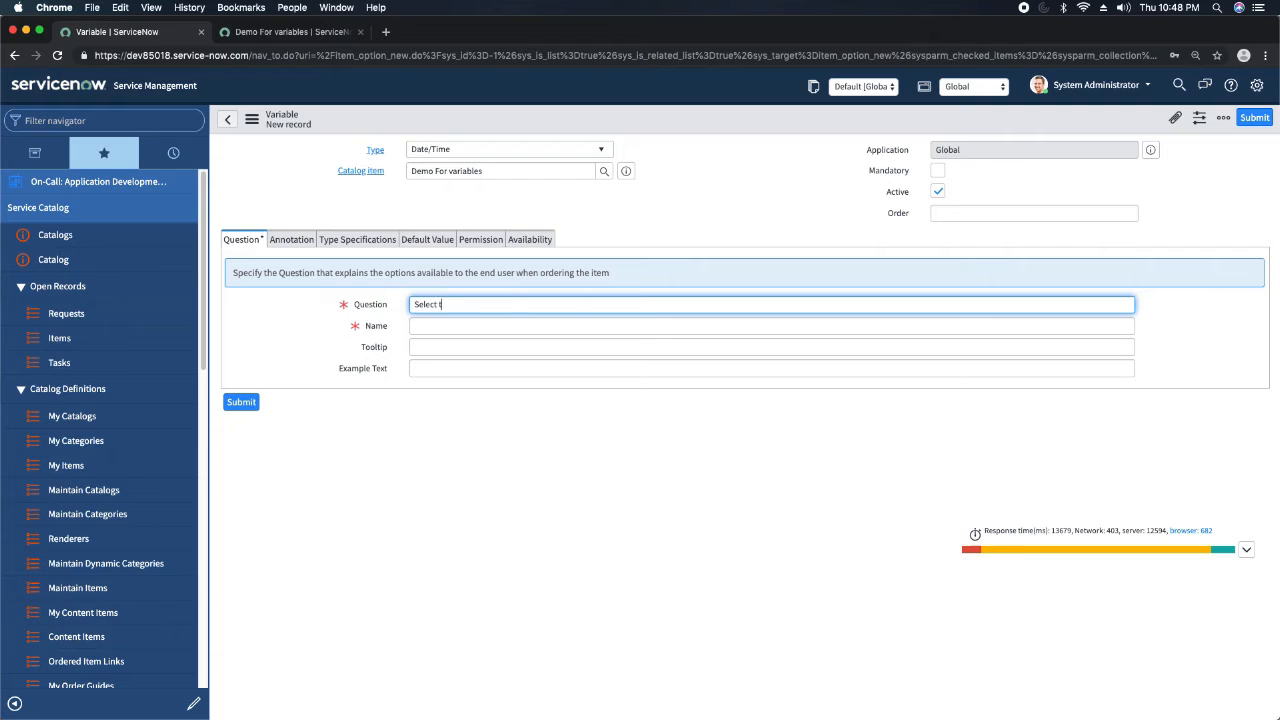
text(he date and time)
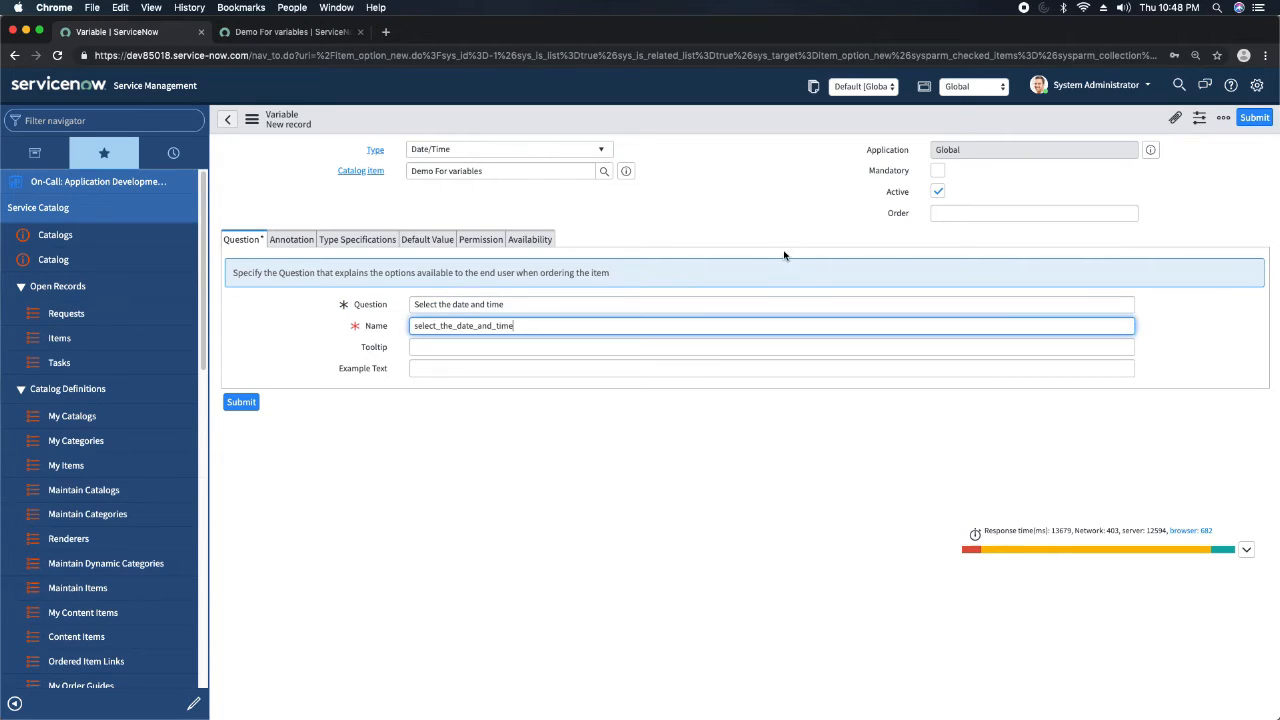
Set the Date/Time variable's order to 40.
click(1089, 213)
text(40)
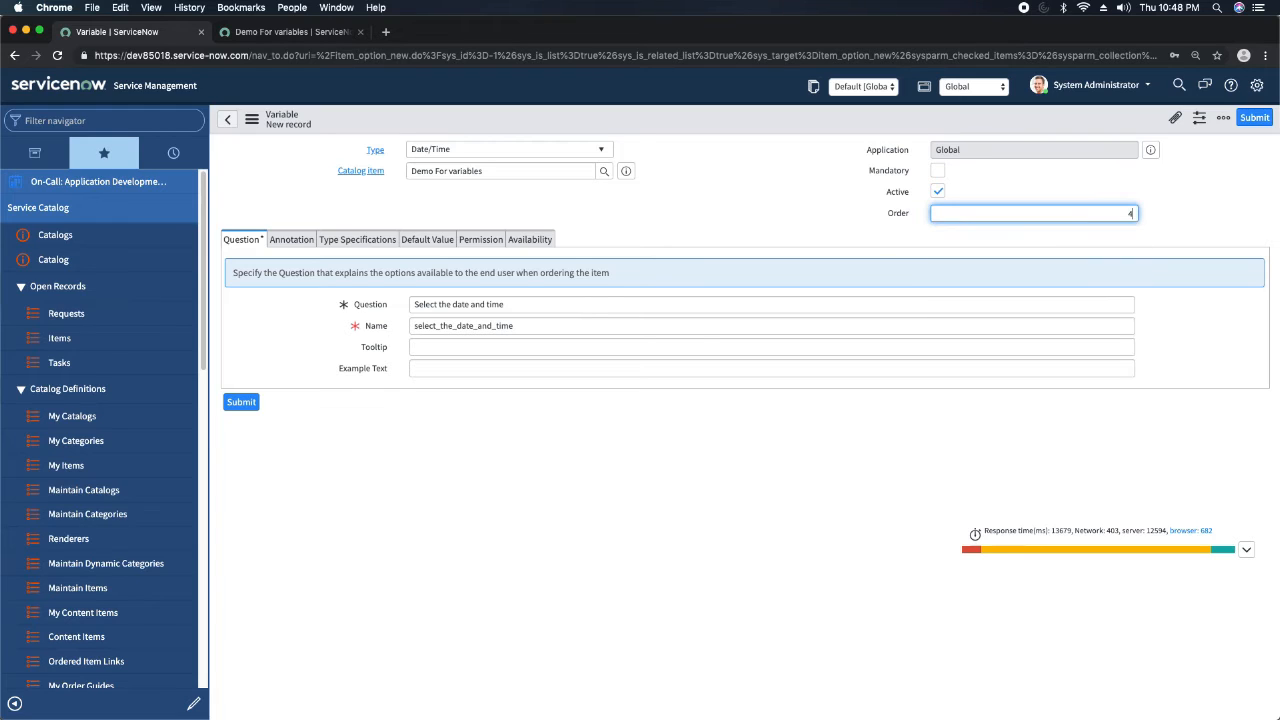
click(703, 212)
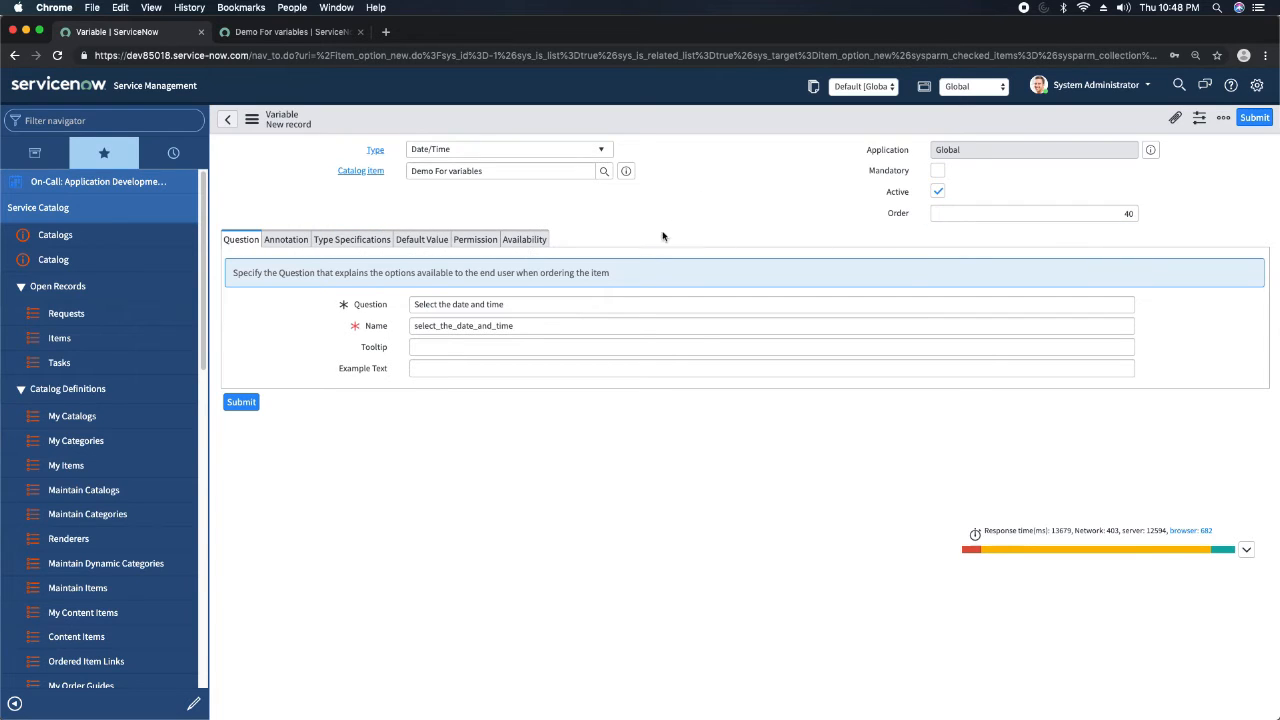
Review the Date/Time variable's default value, availability and annotation settings, and save the variable.
click(360, 241)
click(413, 241)
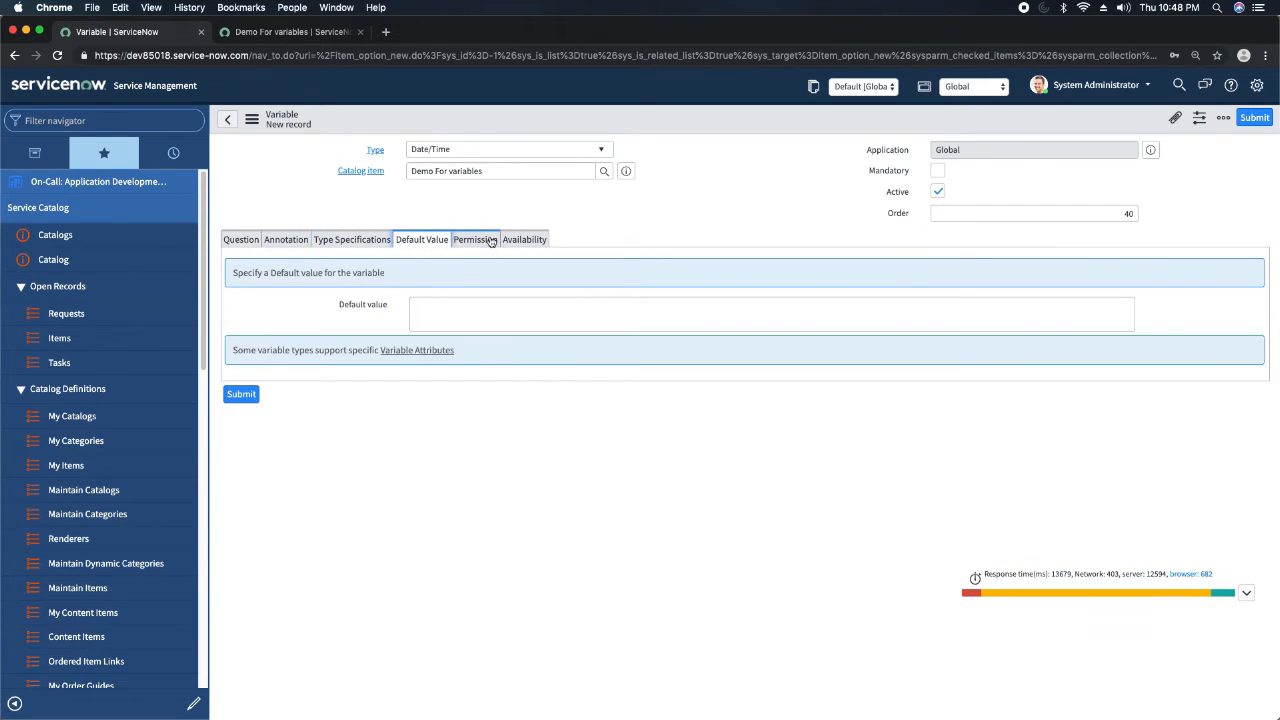
click(524, 240)
click(282, 240)
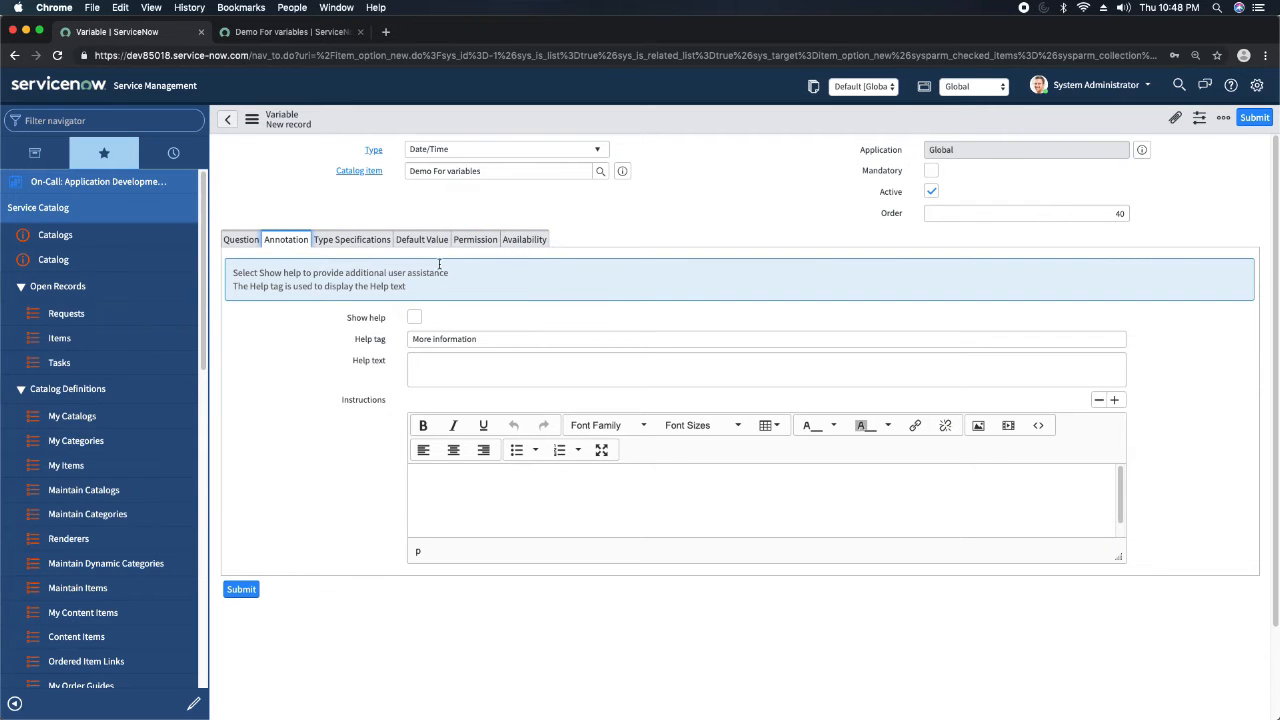
click(757, 172)
right_click(709, 133)
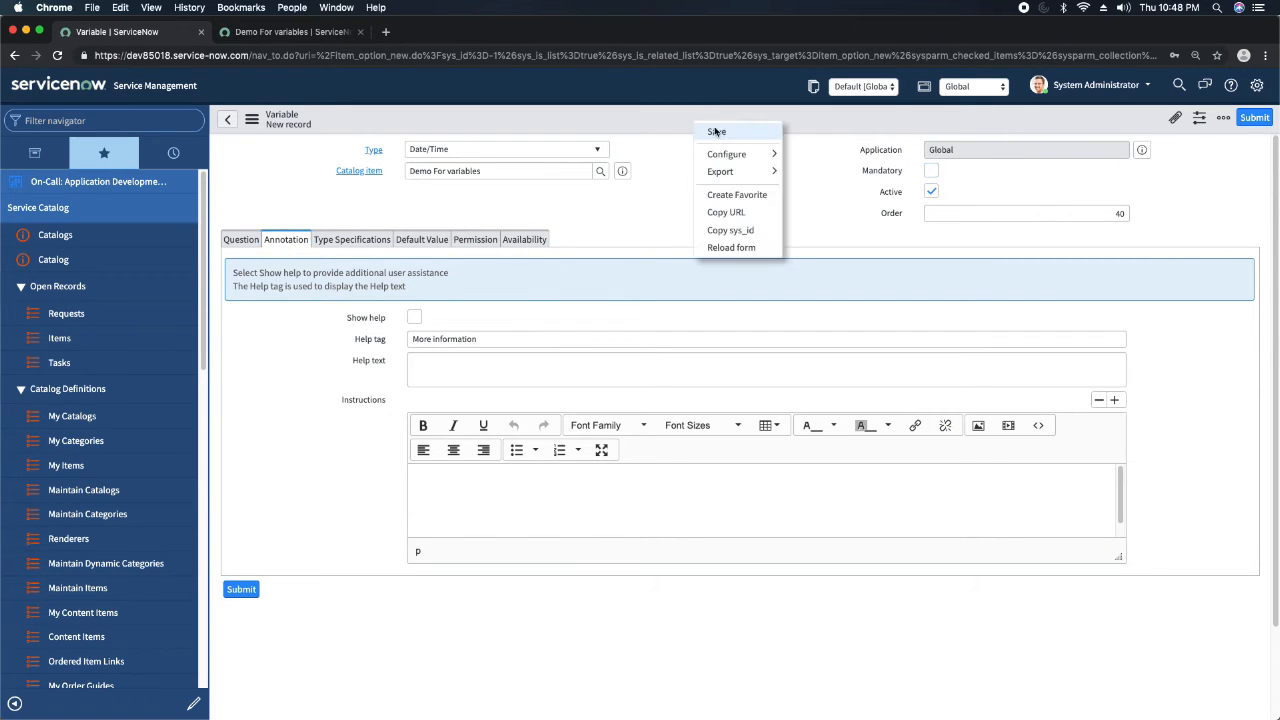
click(711, 131)
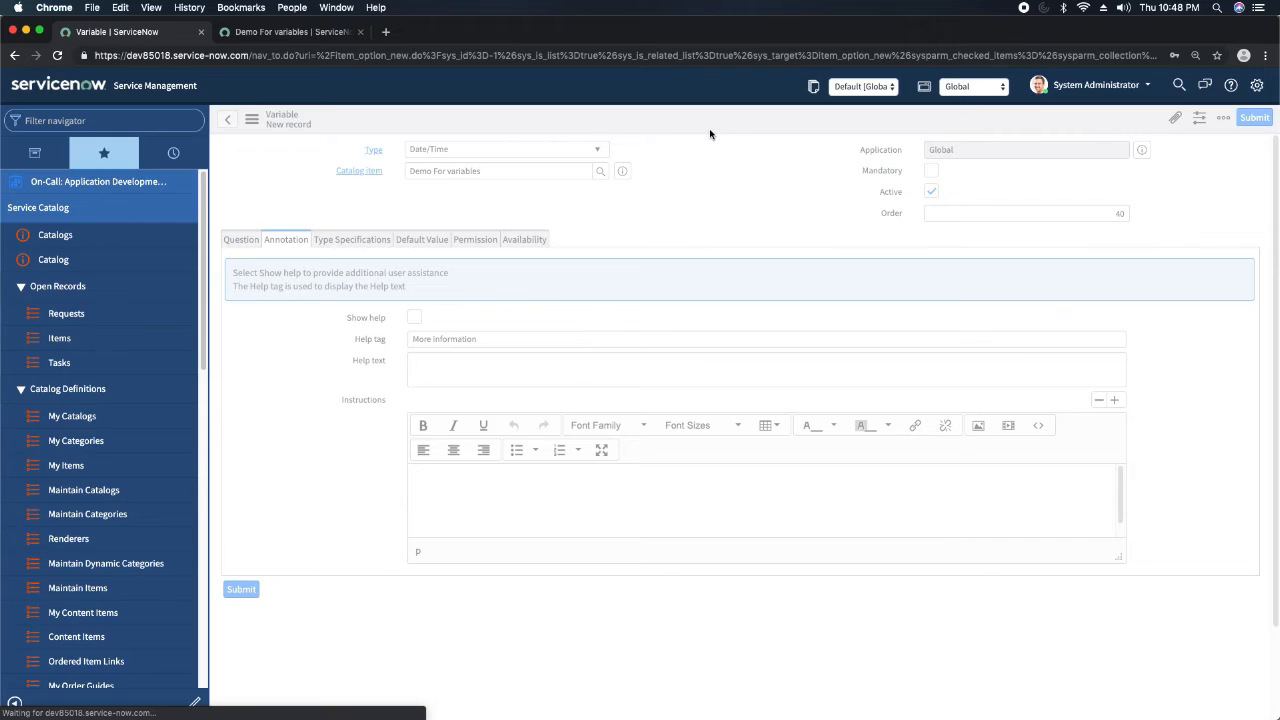
Reload the item preview and test both date pickers, choosing 2019-08-01 for the date question and cancelling the date and time picker.
click(289, 36)
click(57, 55)
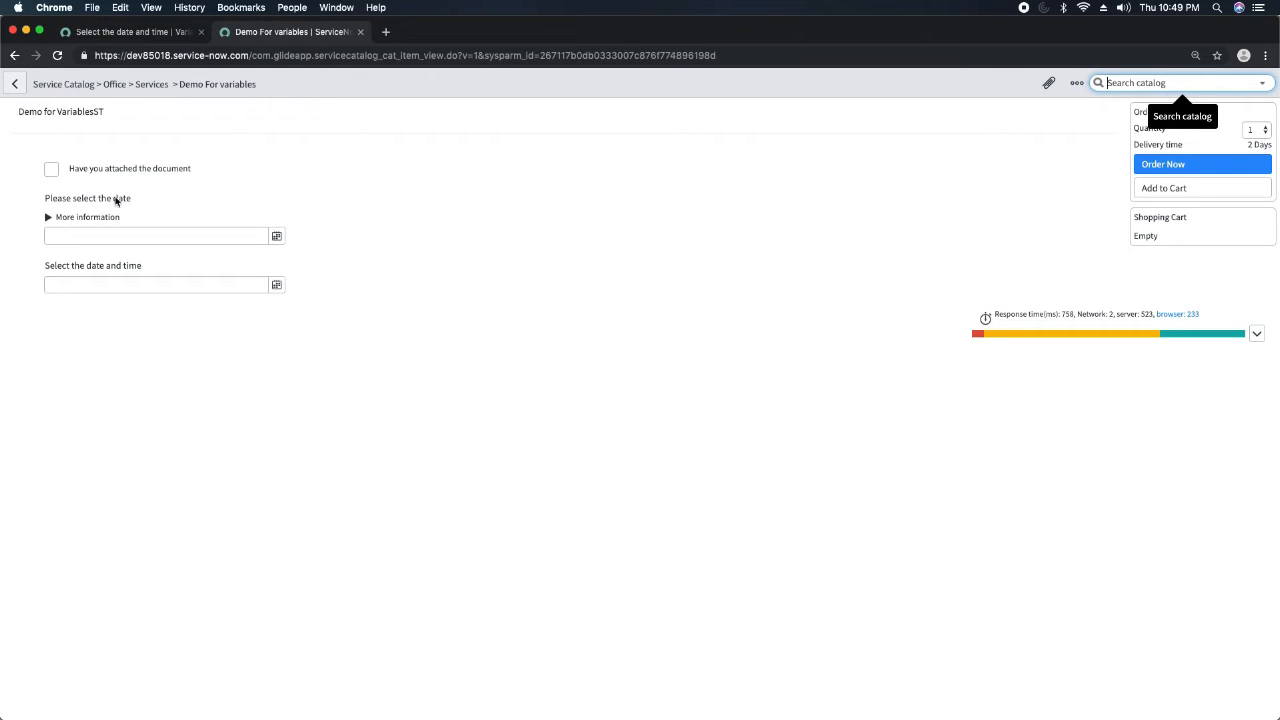
click(286, 236)
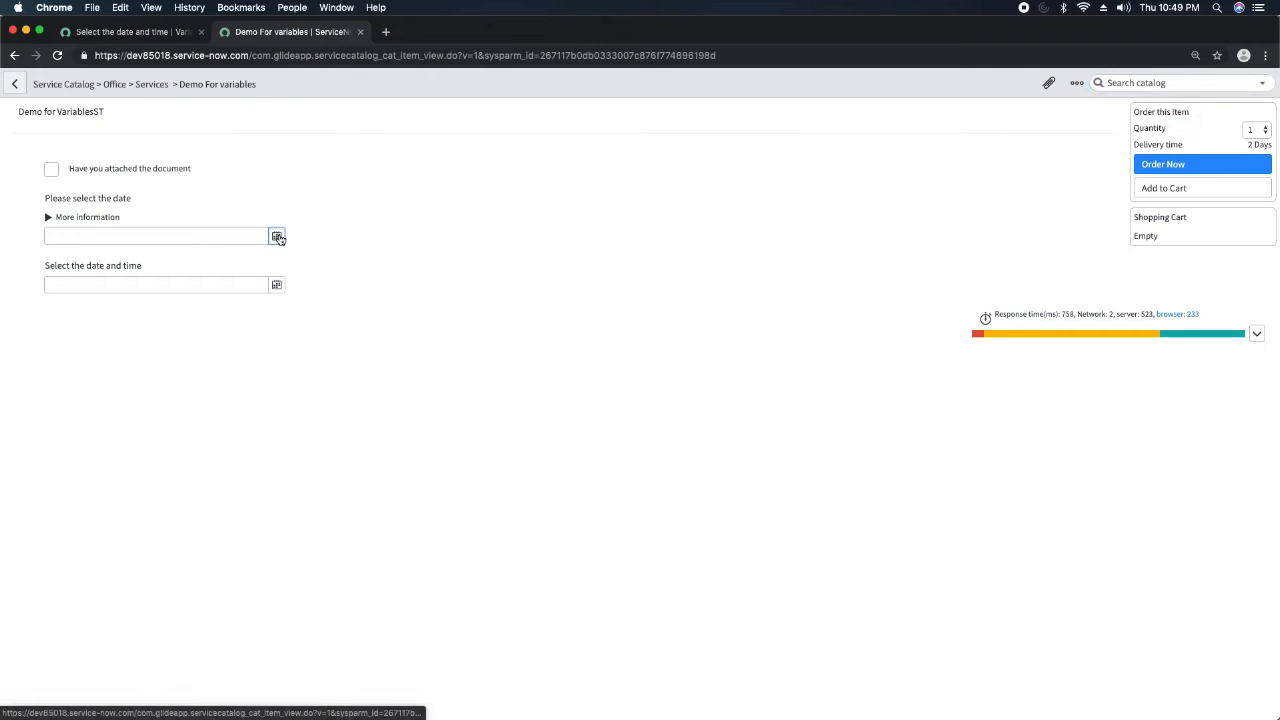
click(277, 236)
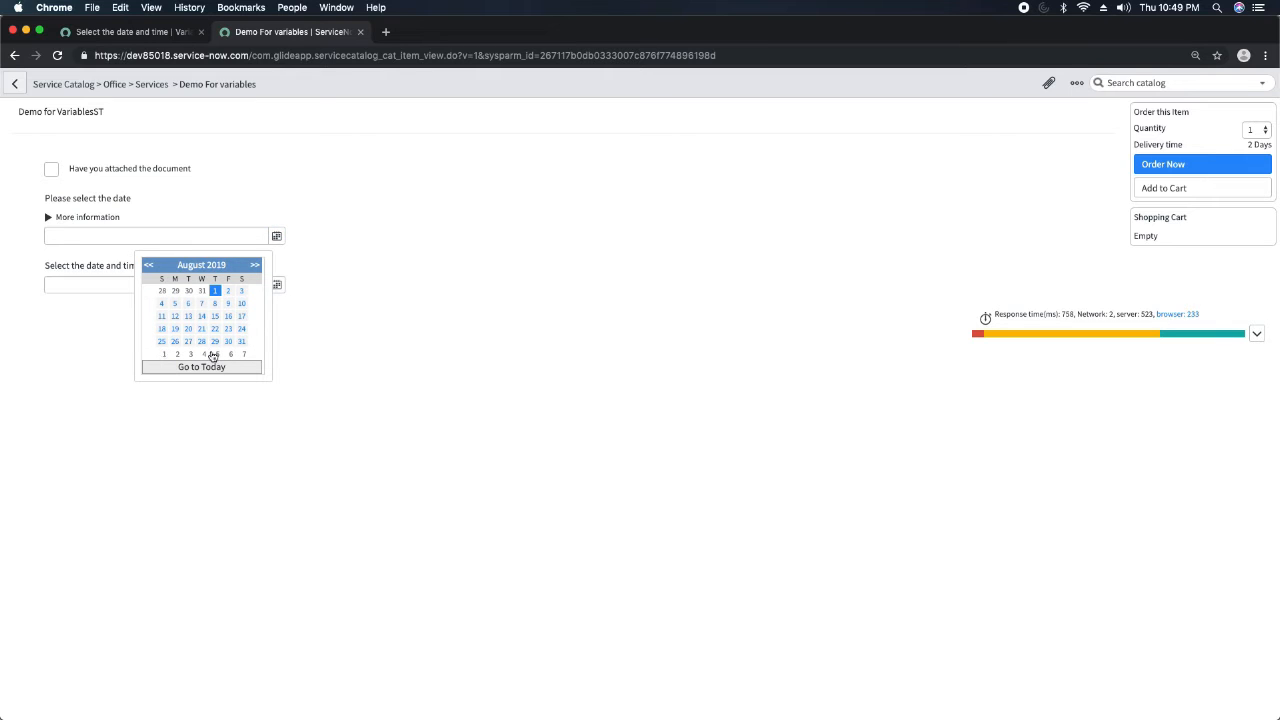
click(420, 256)
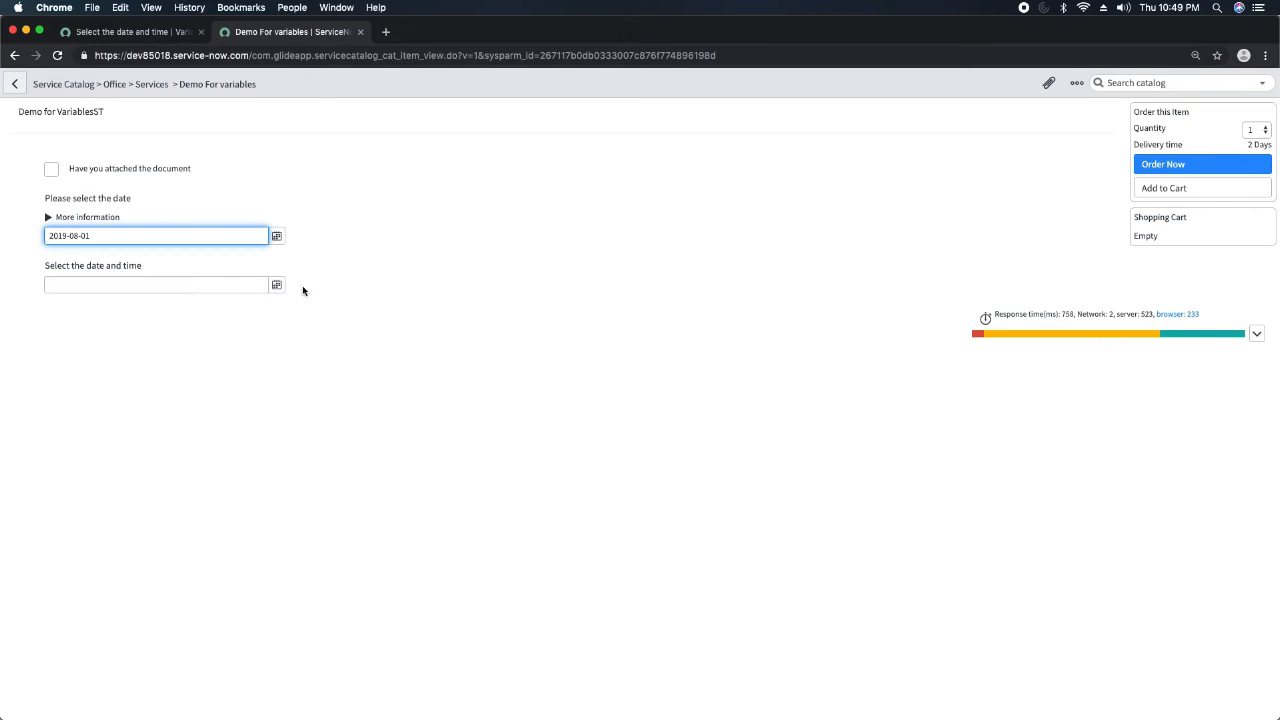
click(277, 285)
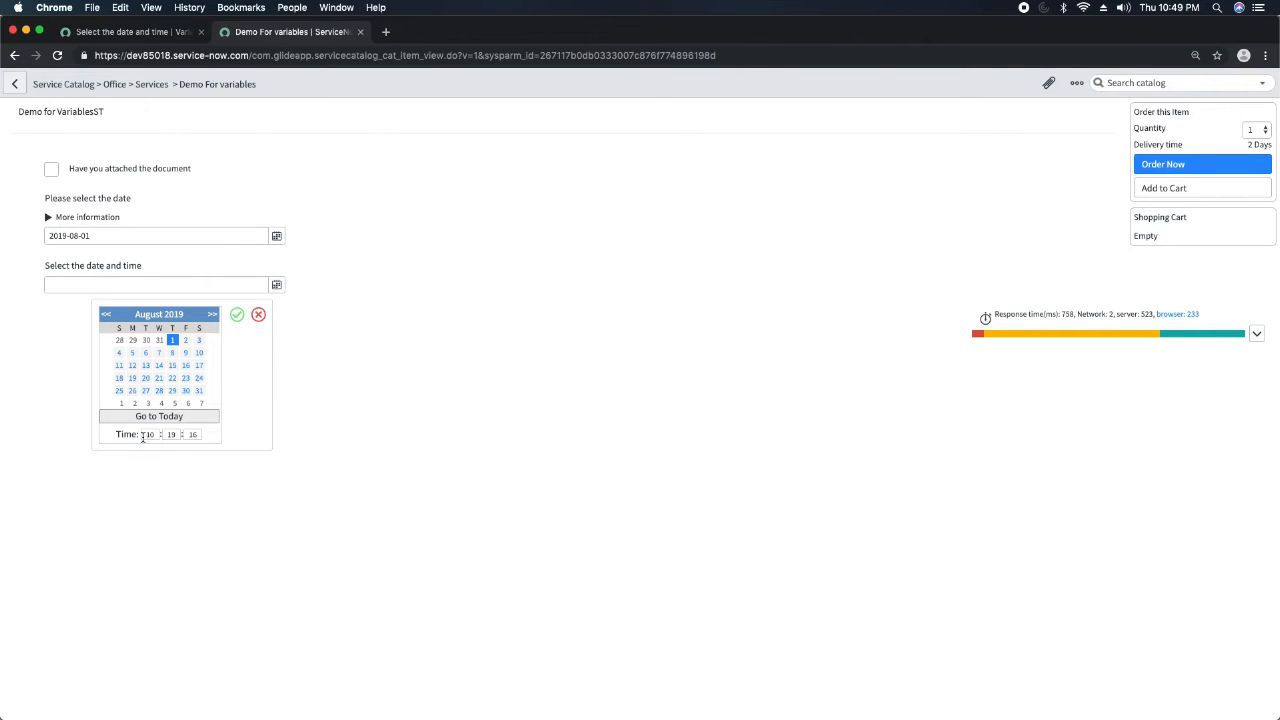
click(257, 315)
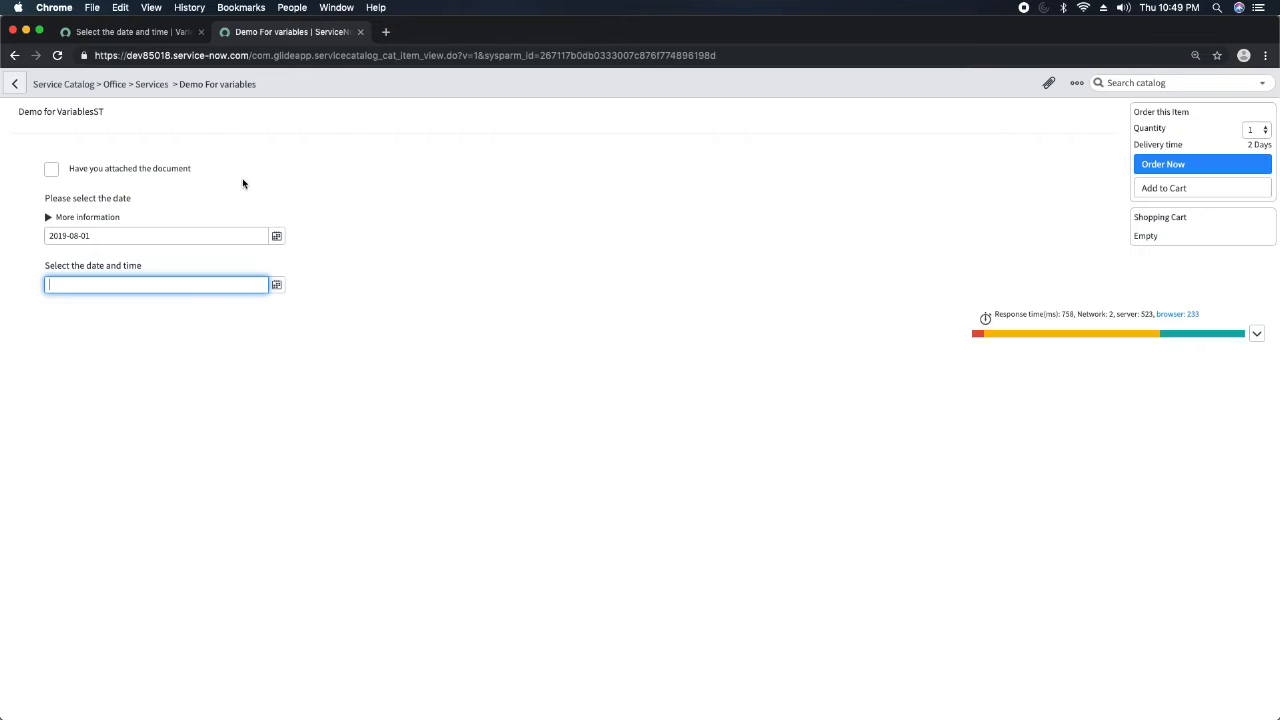
Start a new variable from the Demo For variables catalog item record, with type Duration and order 50.
click(140, 32)
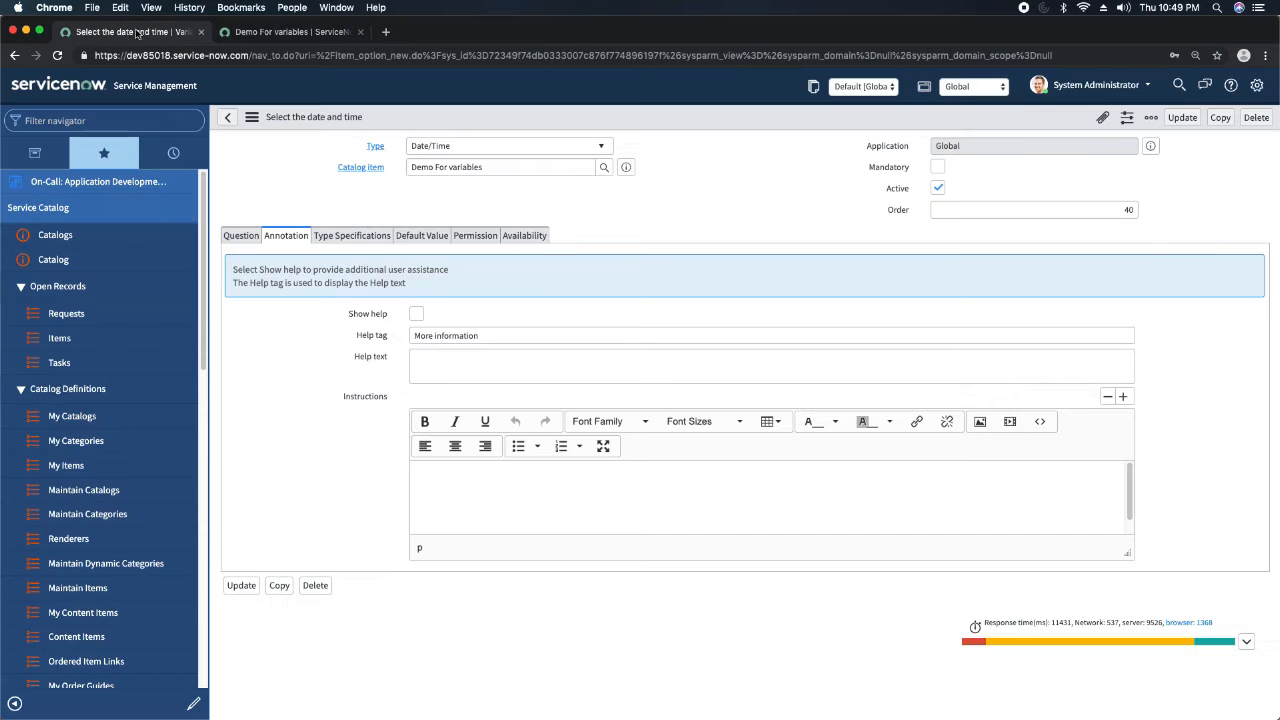
click(626, 167)
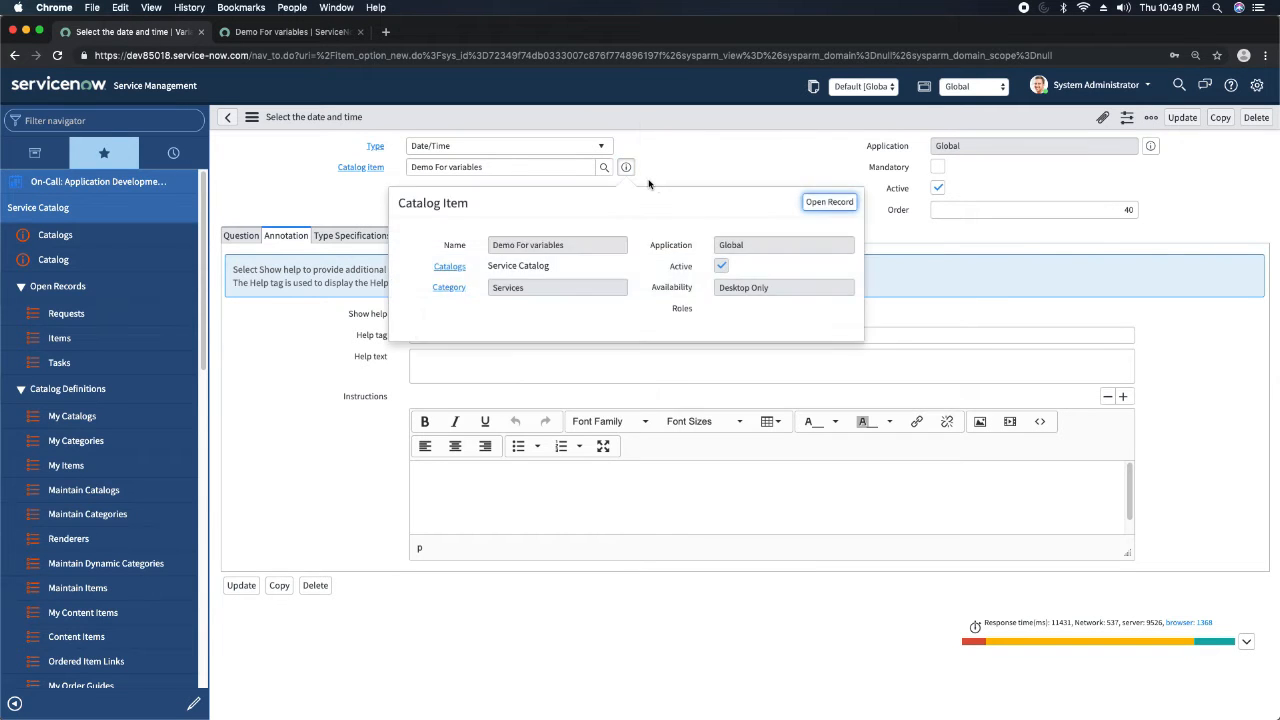
click(829, 202)
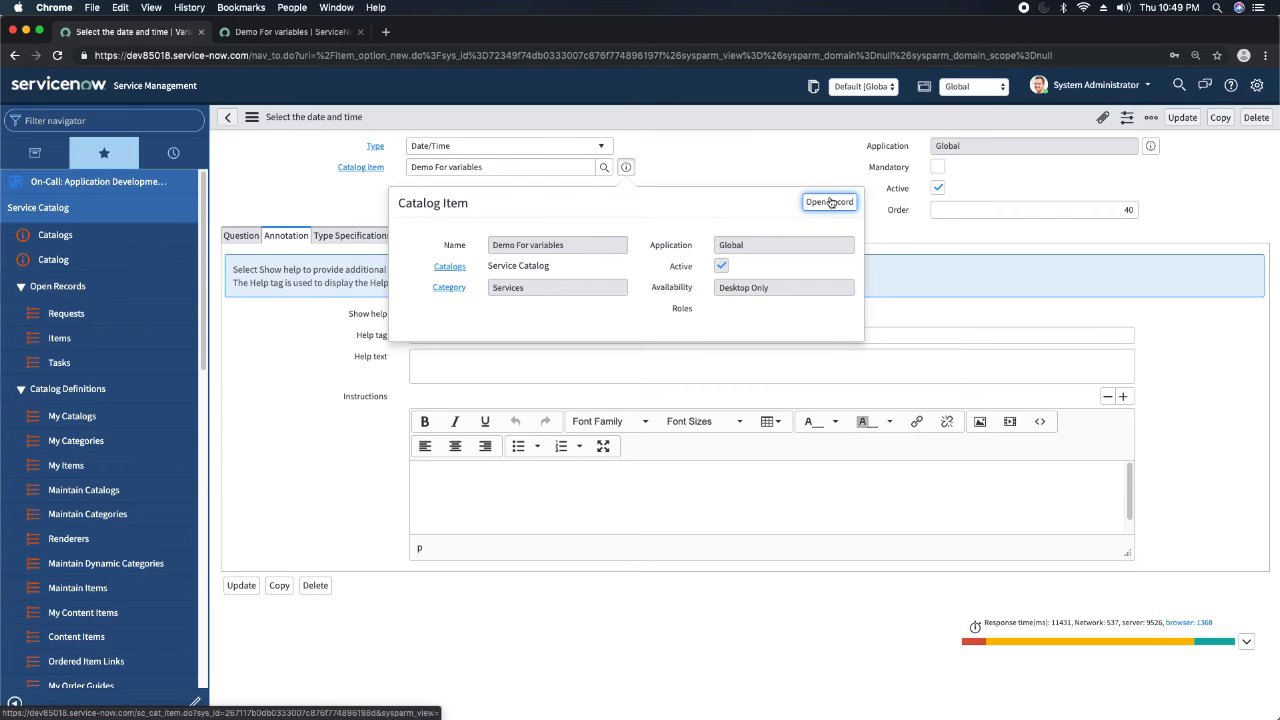
click(310, 449)
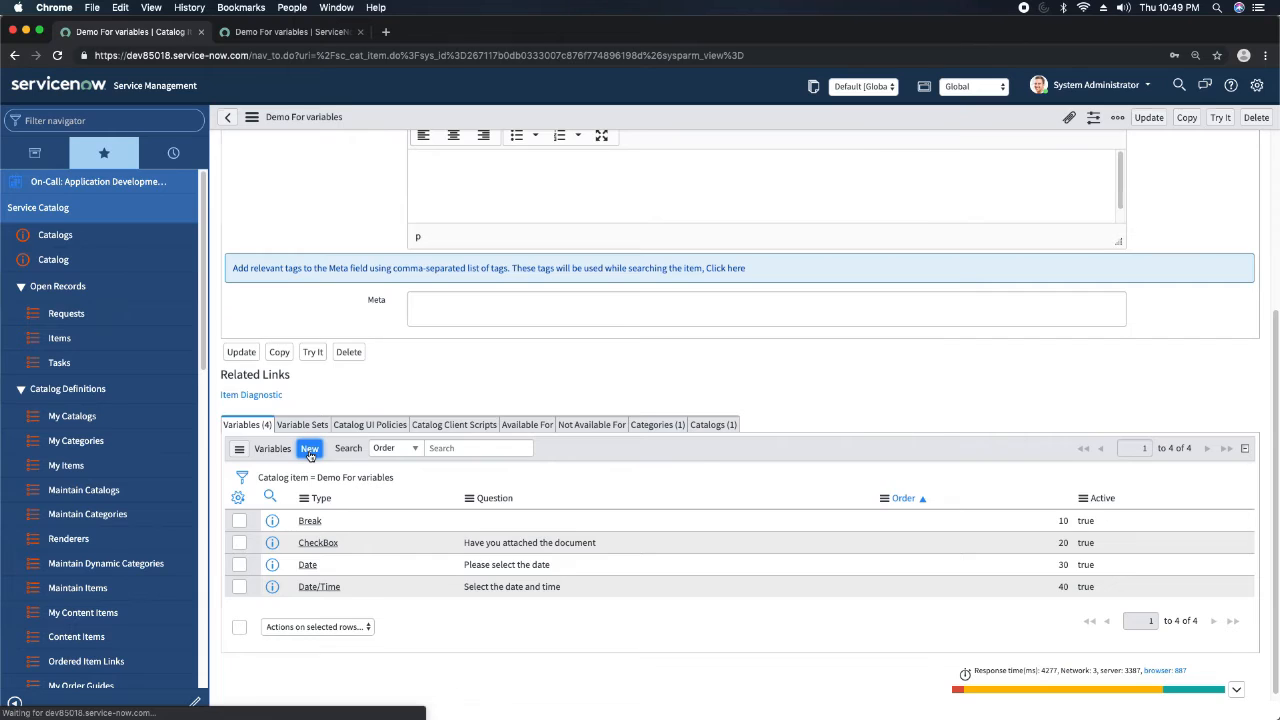
click(510, 151)
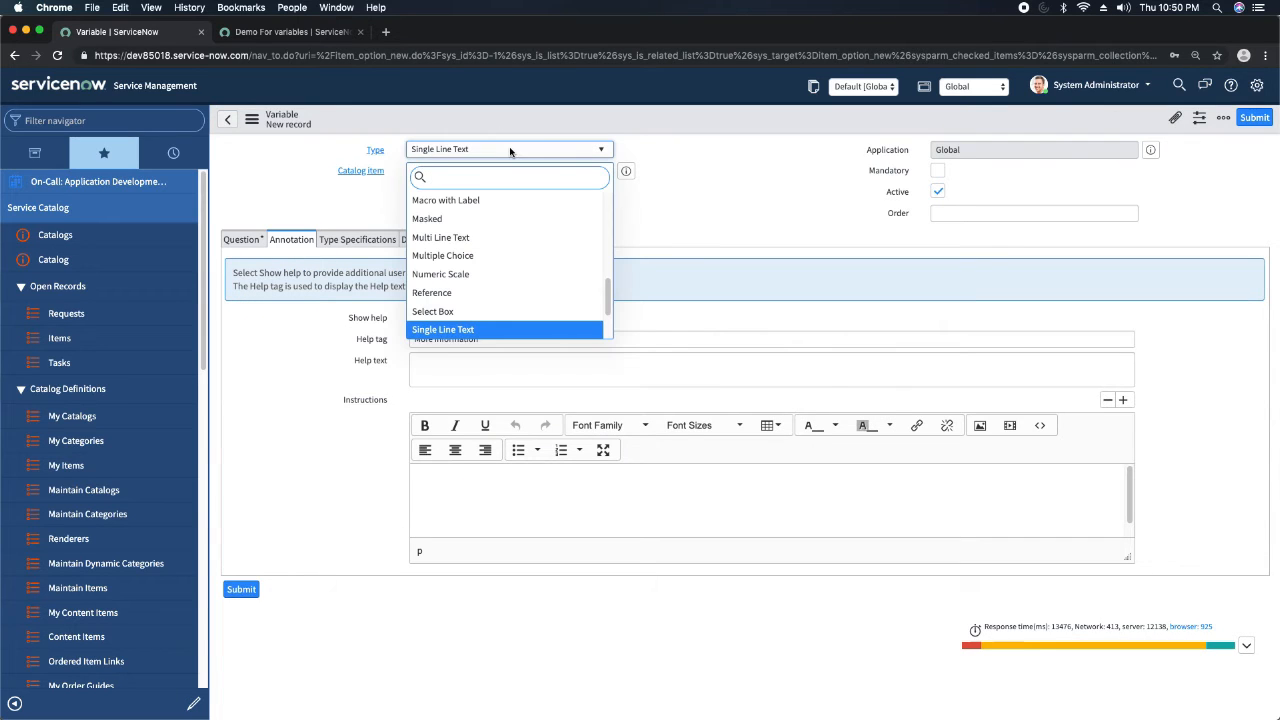
text(dura)
key(Return)
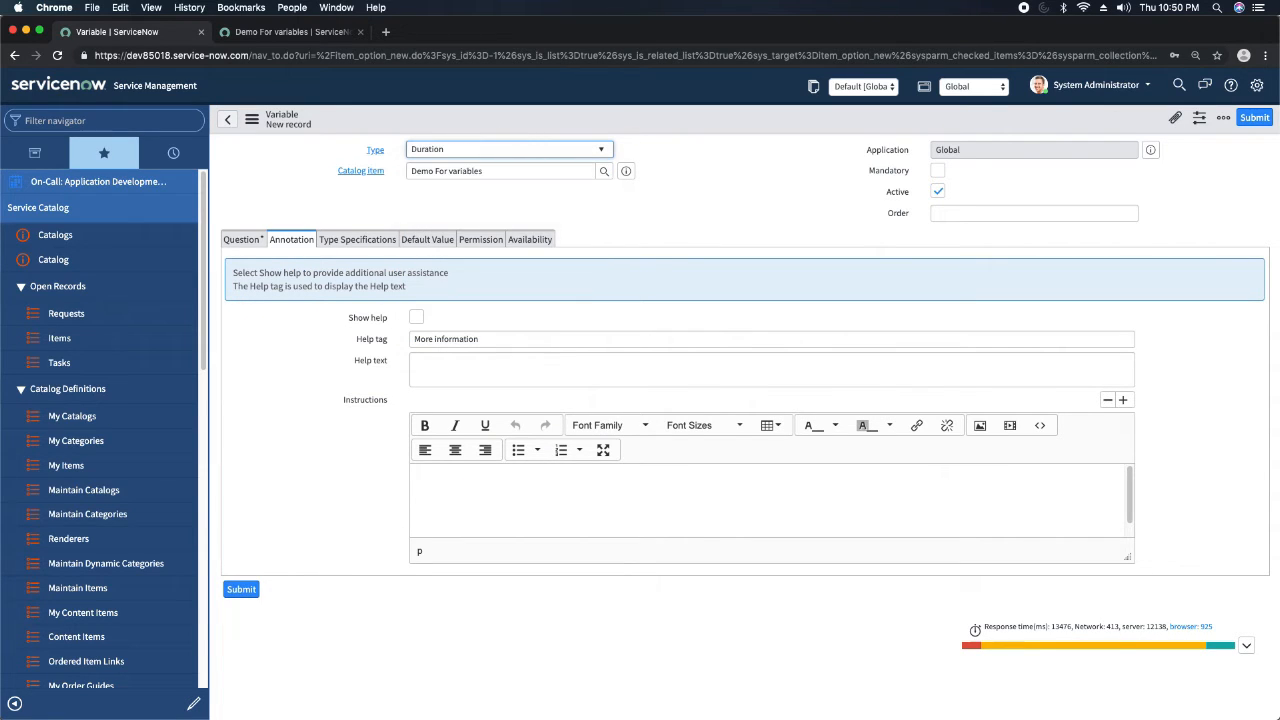
click(1086, 216)
text(50)
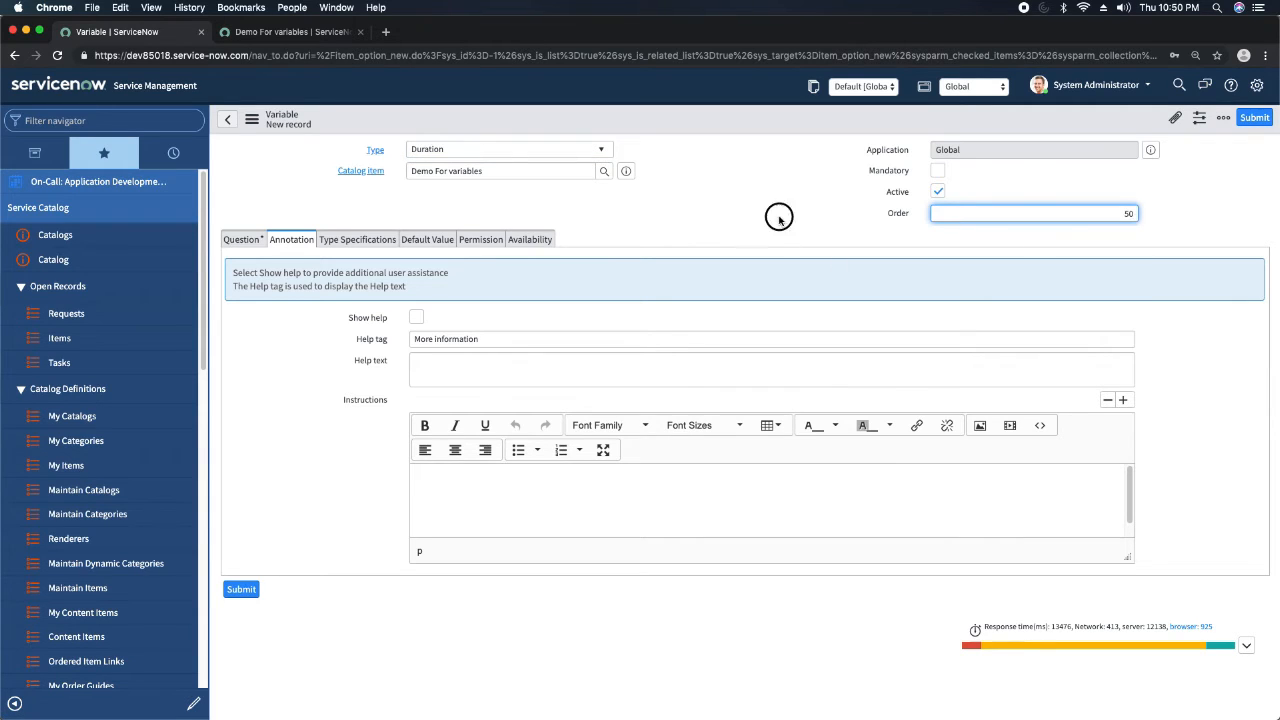
Enter "Pleaase mention the duration" as the Duration variable's question and let its name fill in from it.
click(243, 242)
click(433, 305)
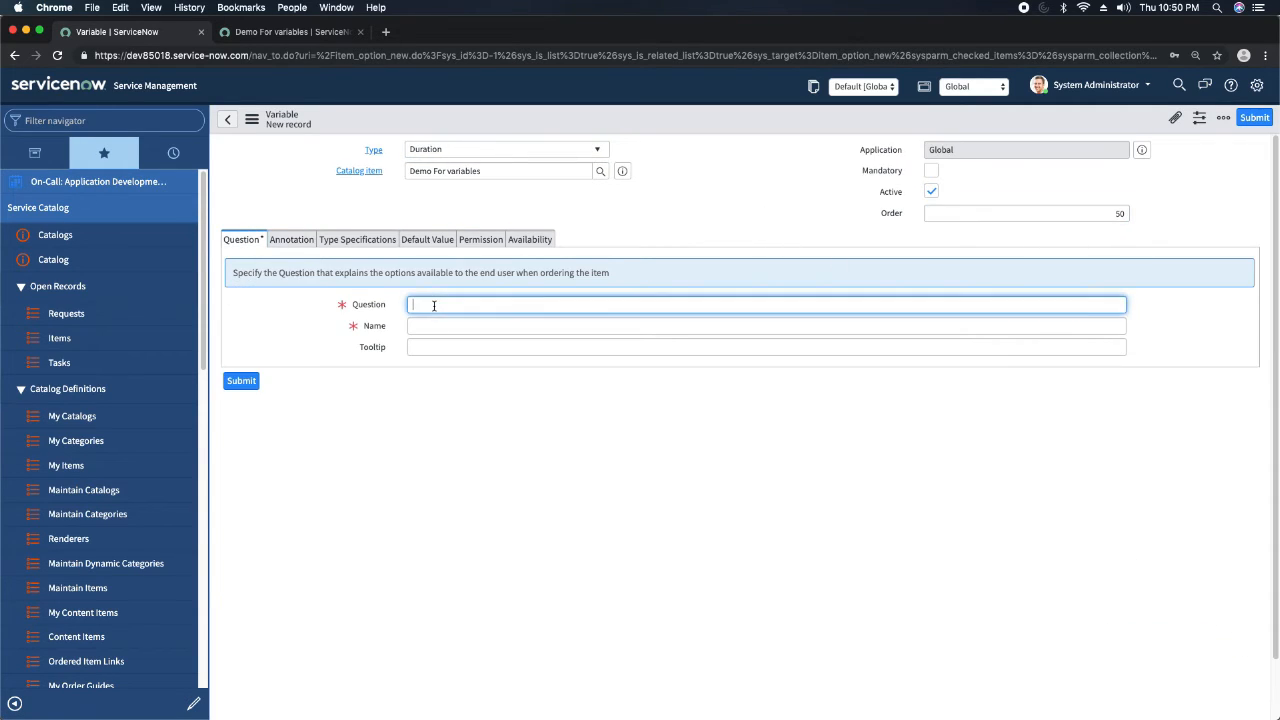
text(Please mention the duration)
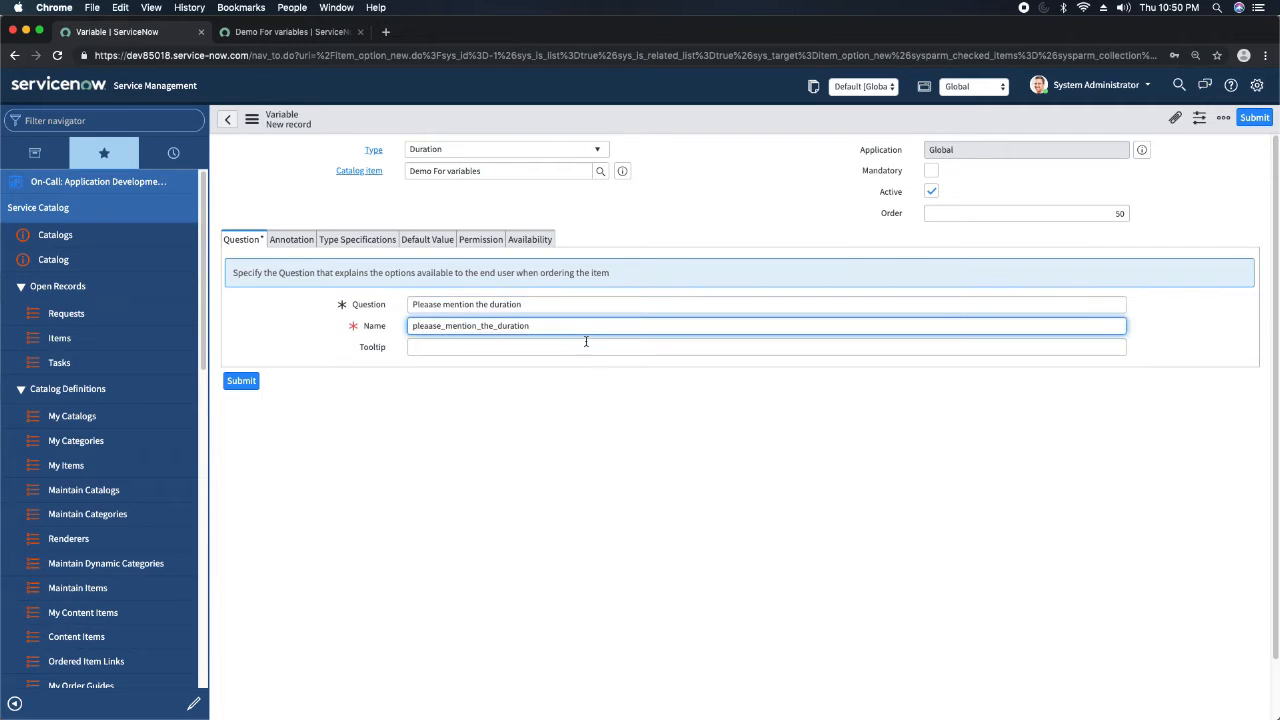
click(665, 226)
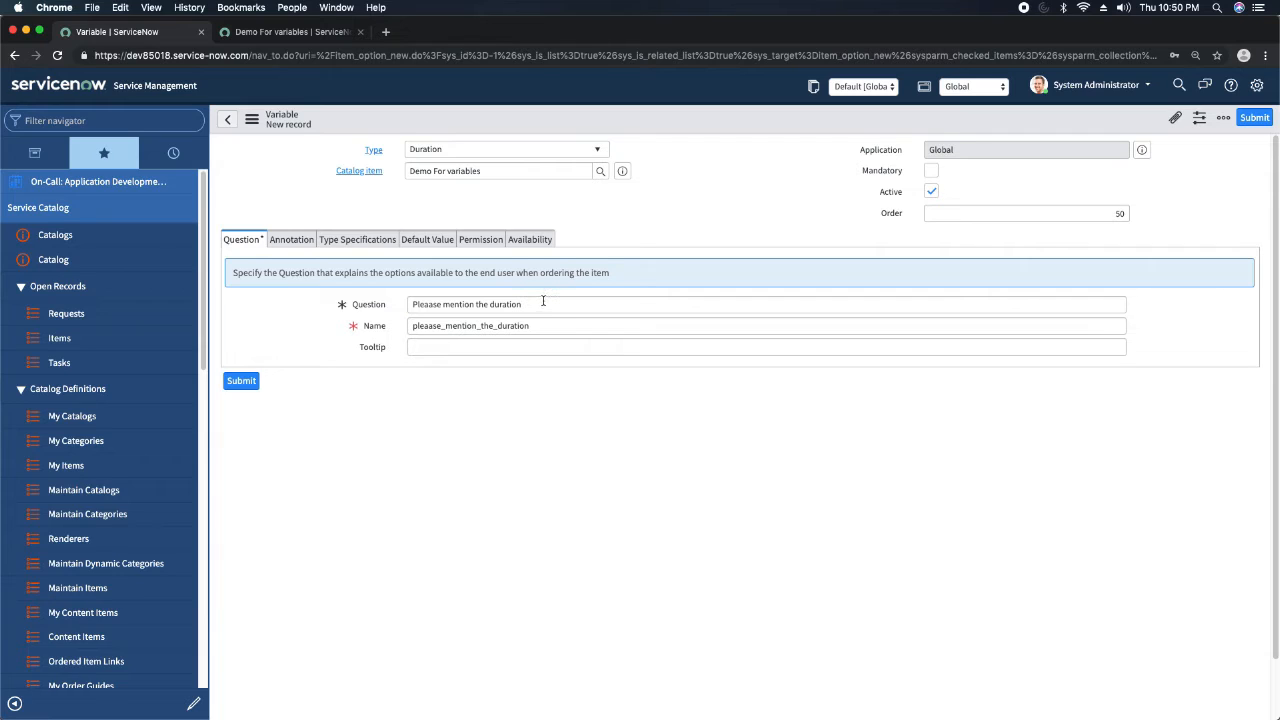
drag(542, 303, 366, 306)
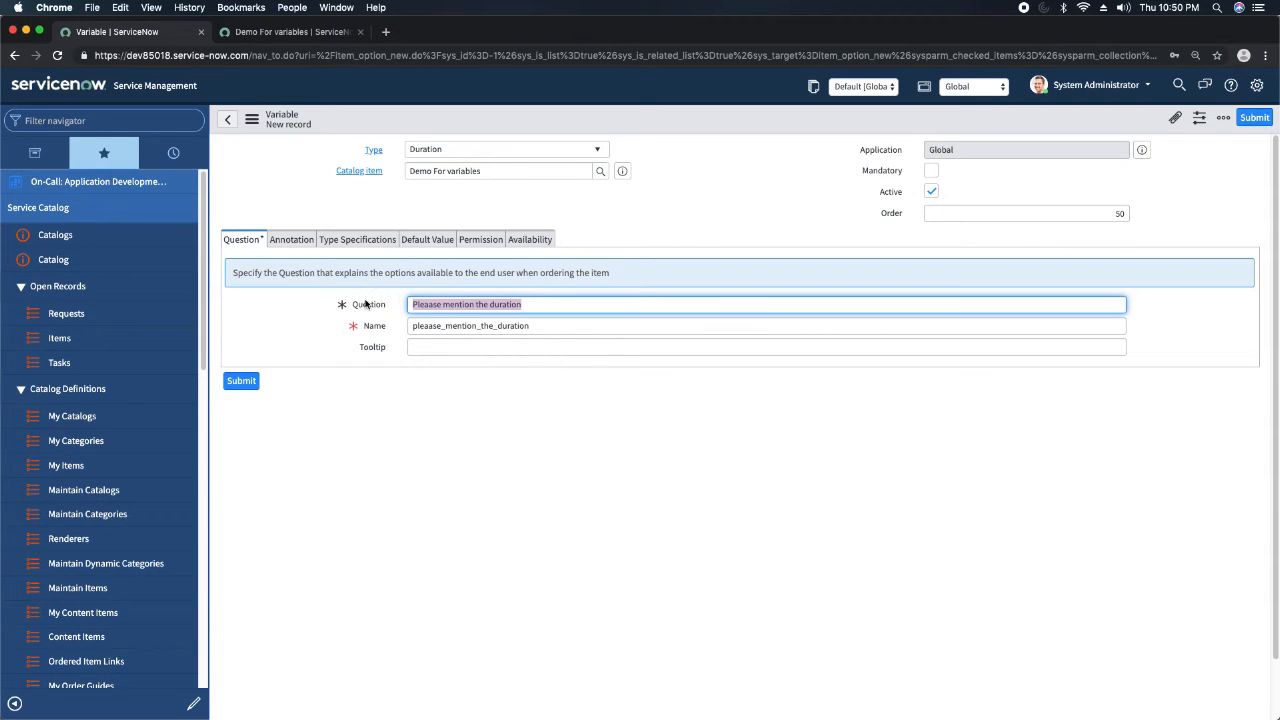
drag(532, 328, 320, 330)
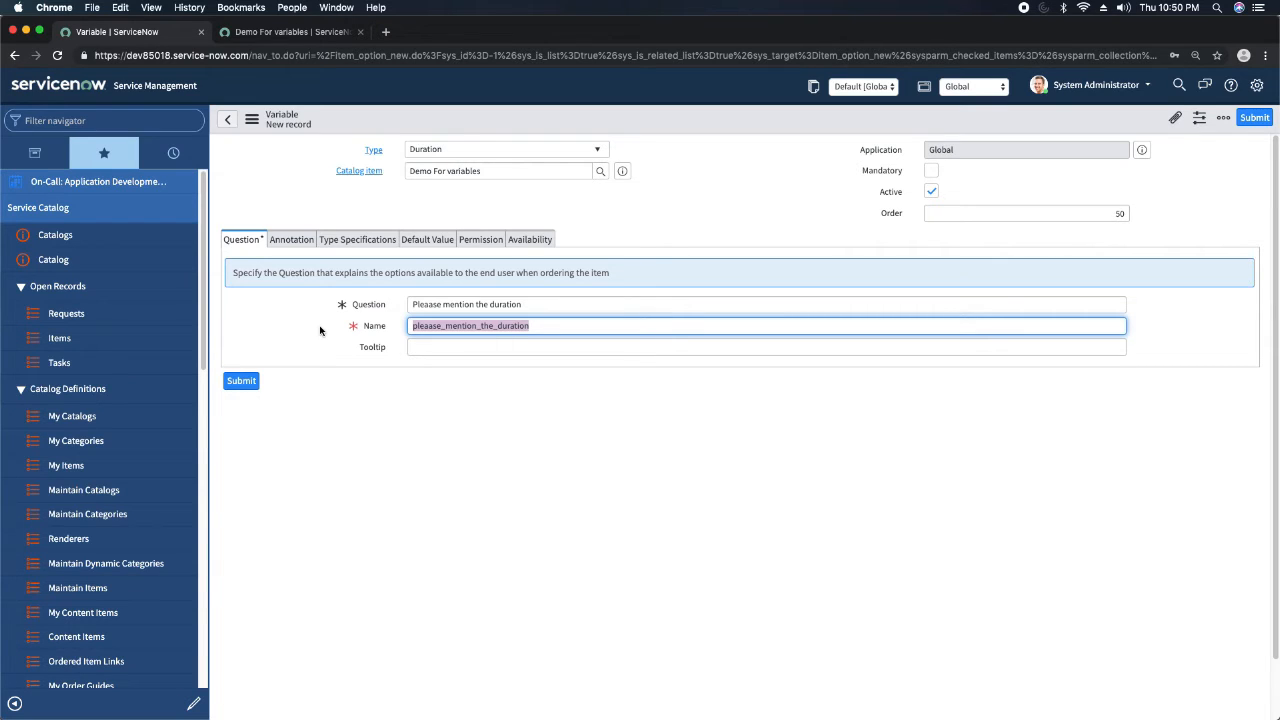
click(622, 210)
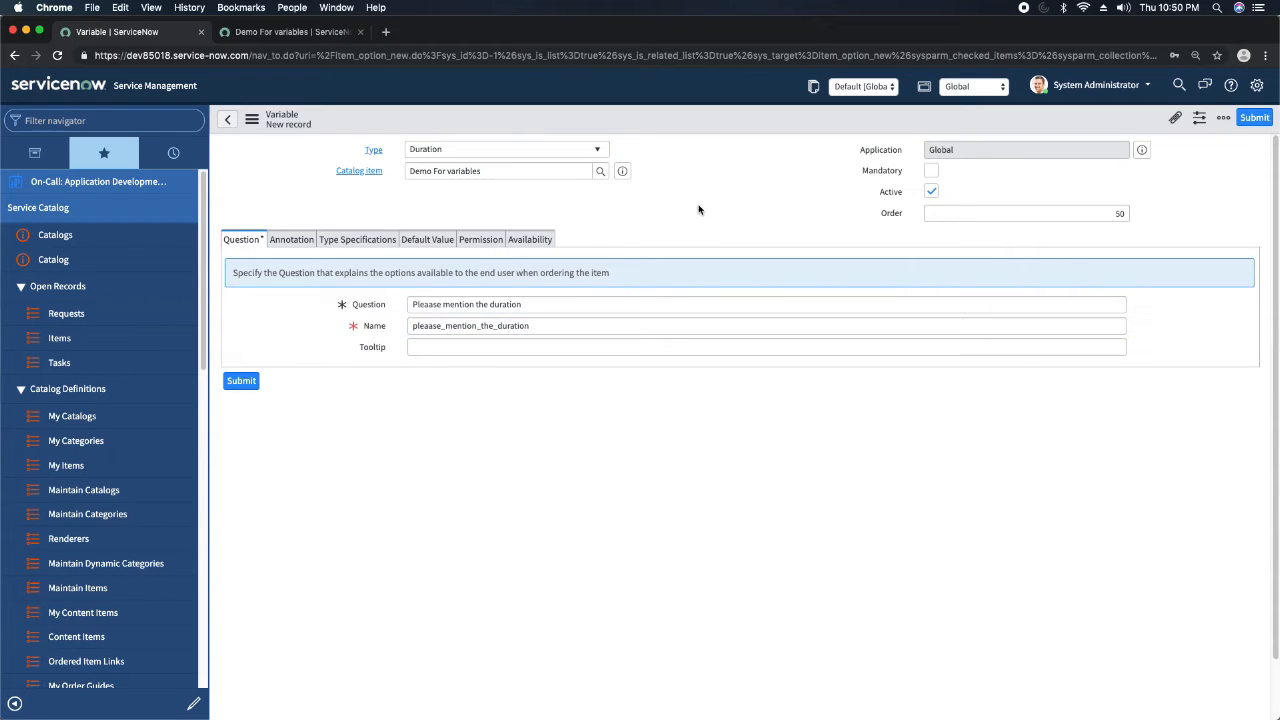
Save the Duration variable after checking its default value and availability settings, and reload the item preview.
click(388, 241)
click(427, 240)
click(530, 240)
right_click(648, 122)
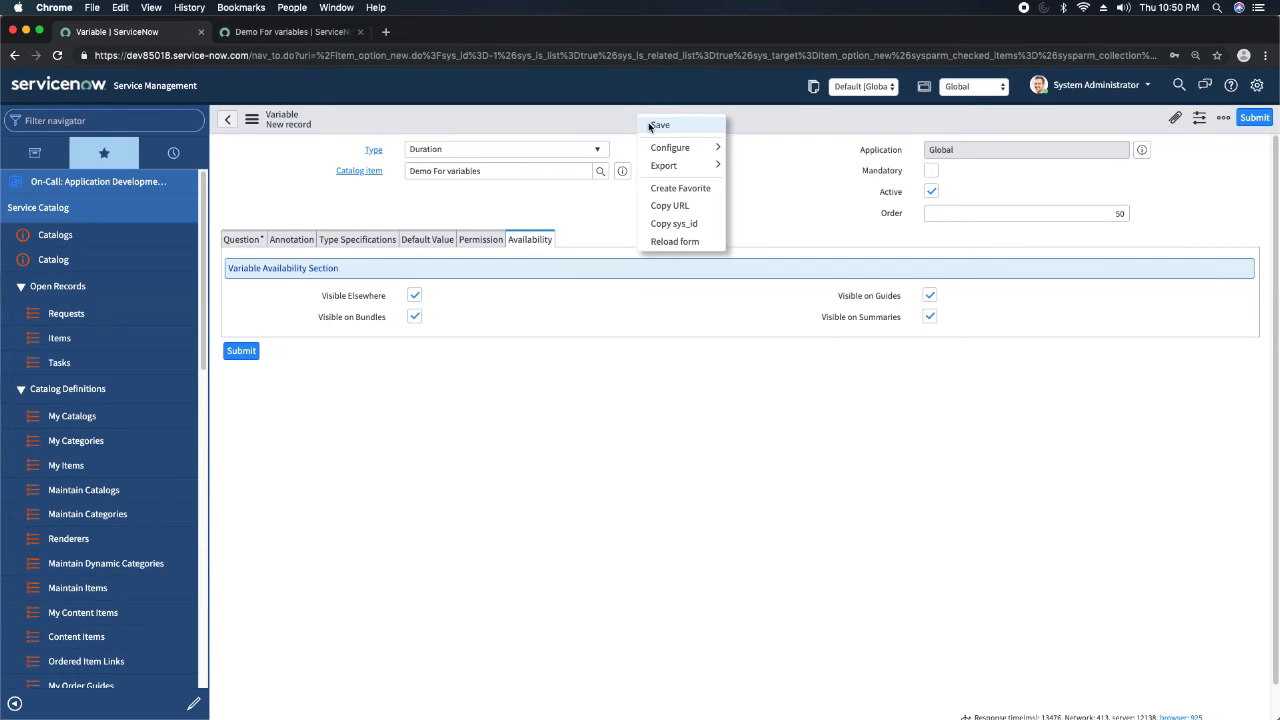
click(658, 126)
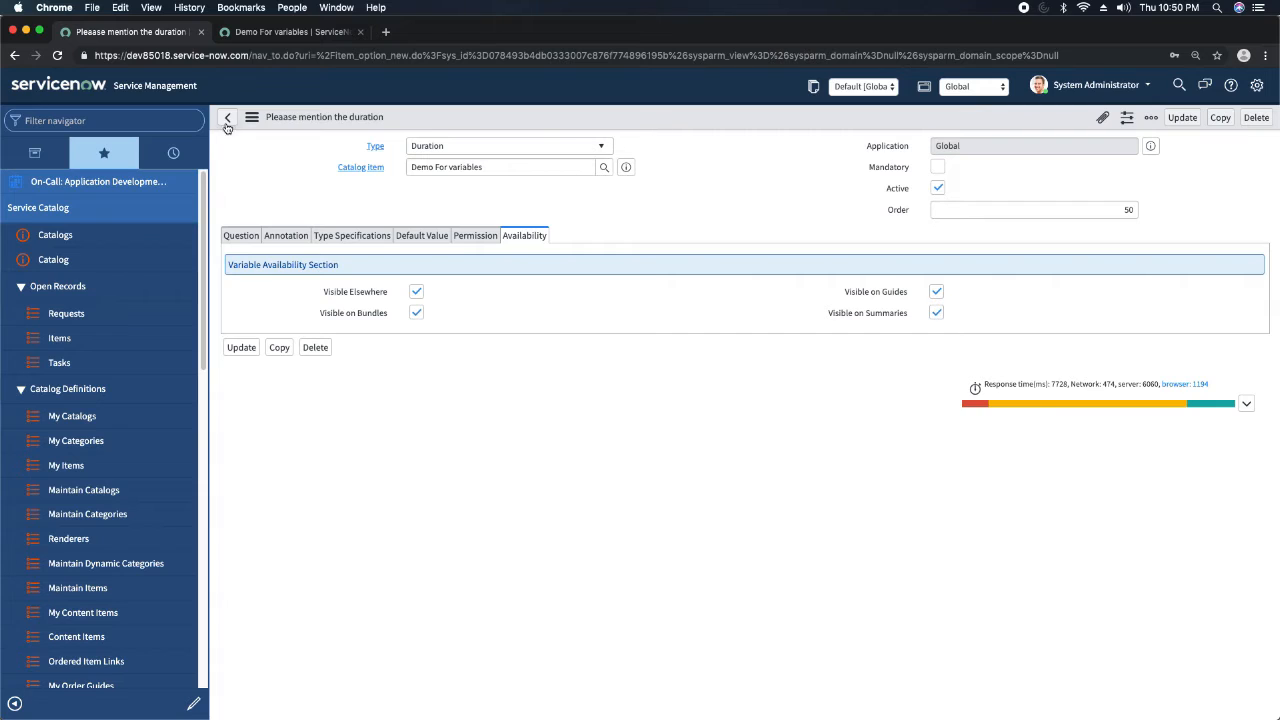
click(288, 34)
click(57, 56)
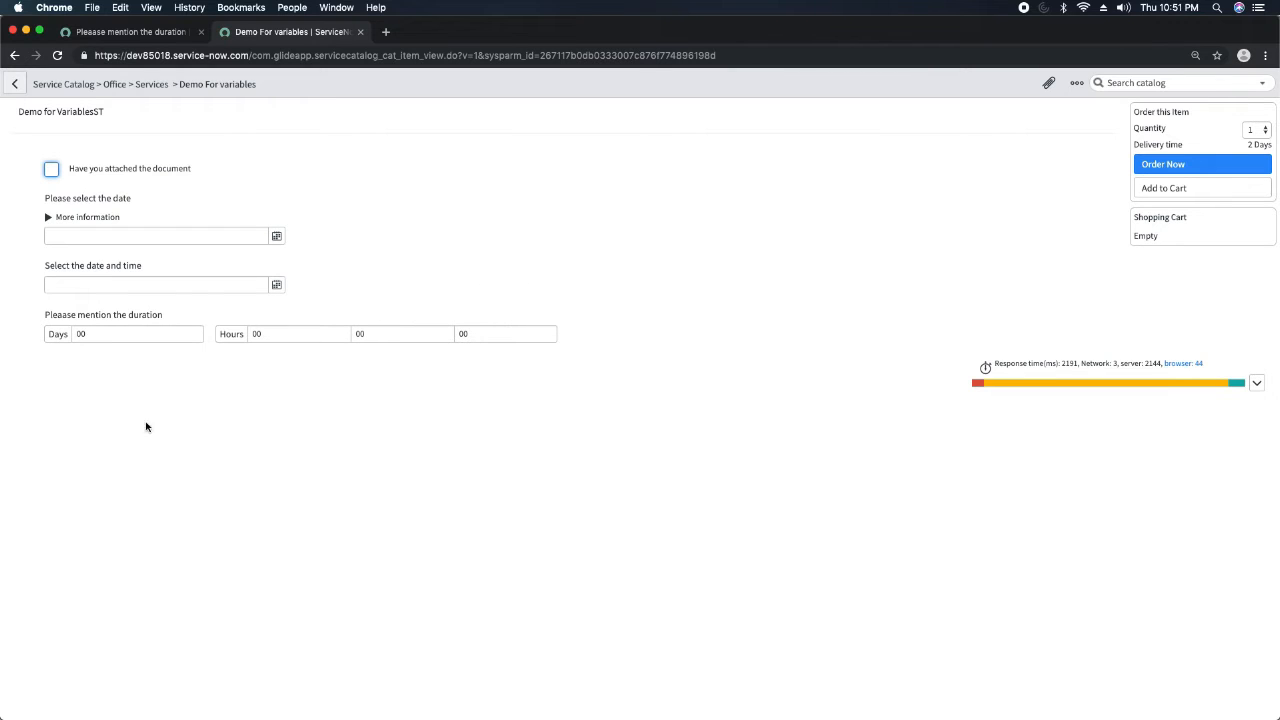
Reopen the Demo For variables catalog item record and start a new variable of type Email.
click(122, 32)
click(626, 167)
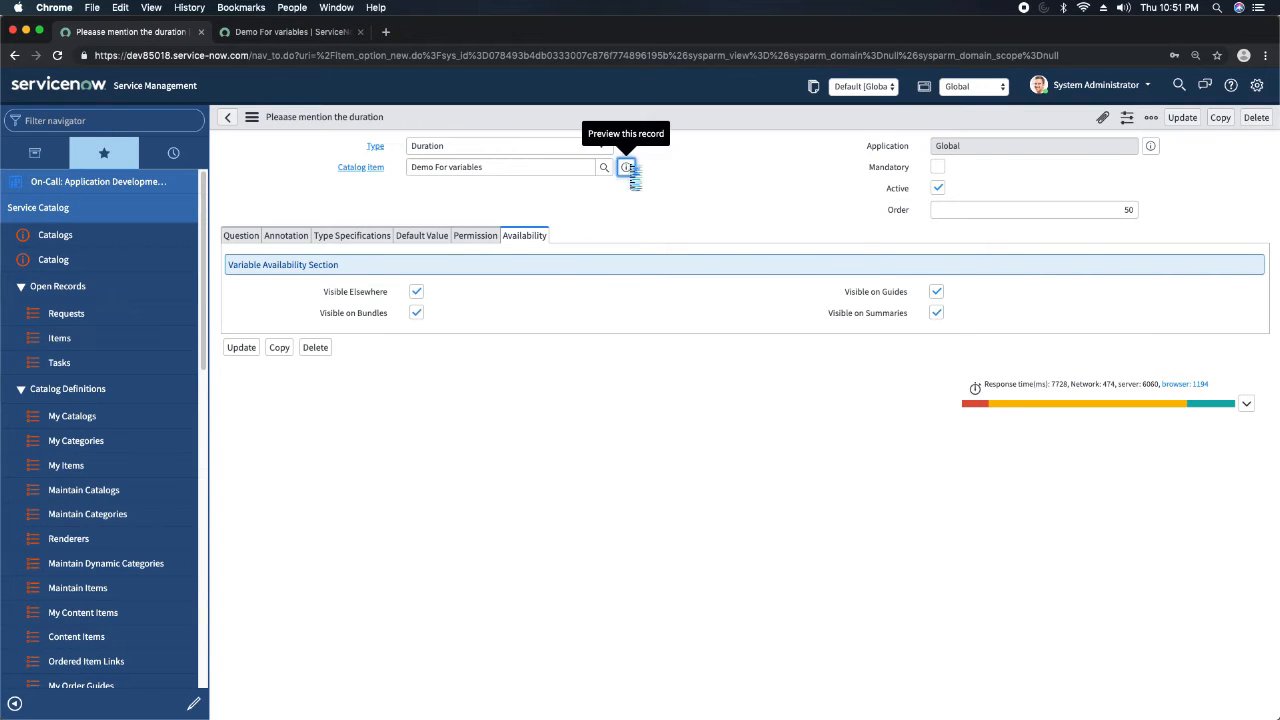
click(828, 203)
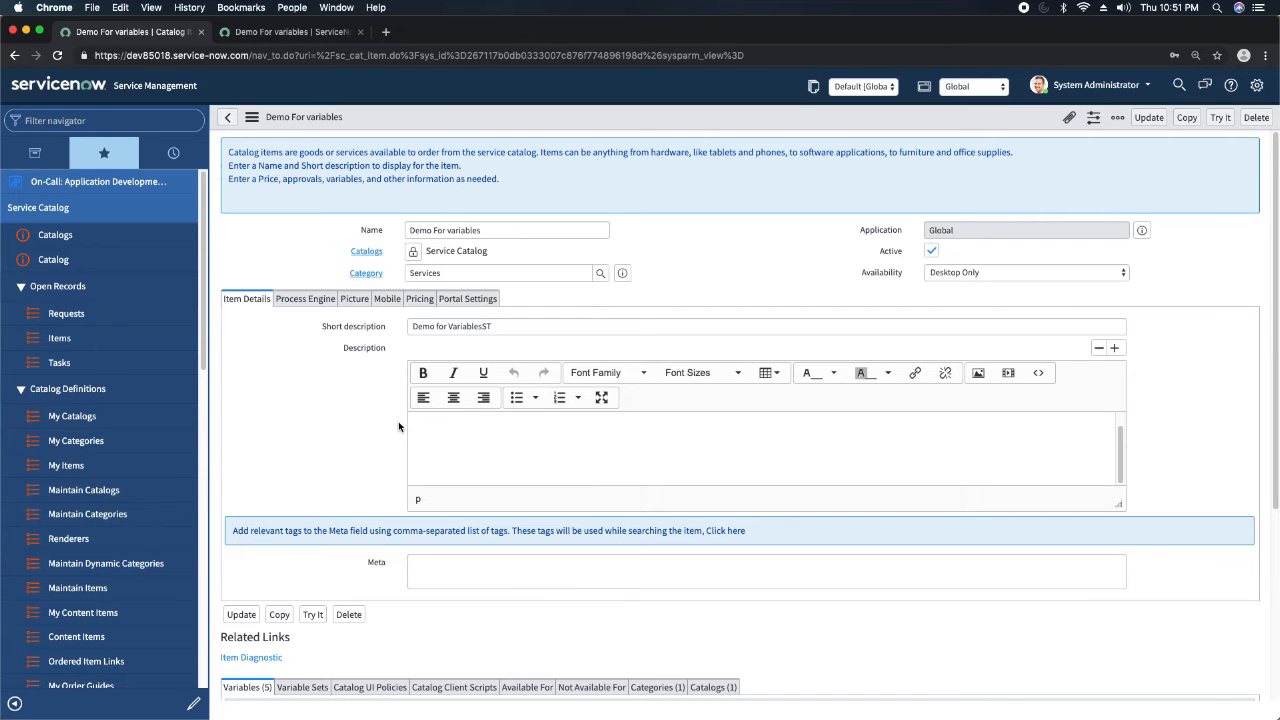
scroll(398, 421, down, 5)
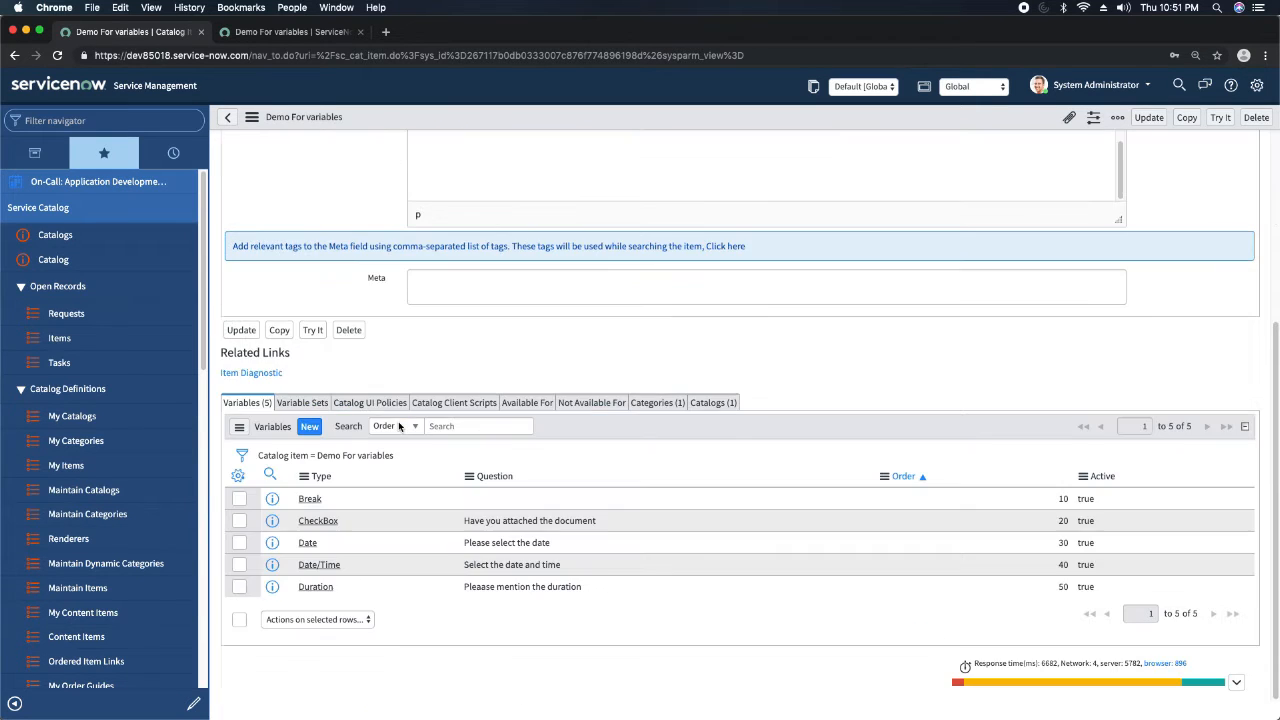
click(309, 428)
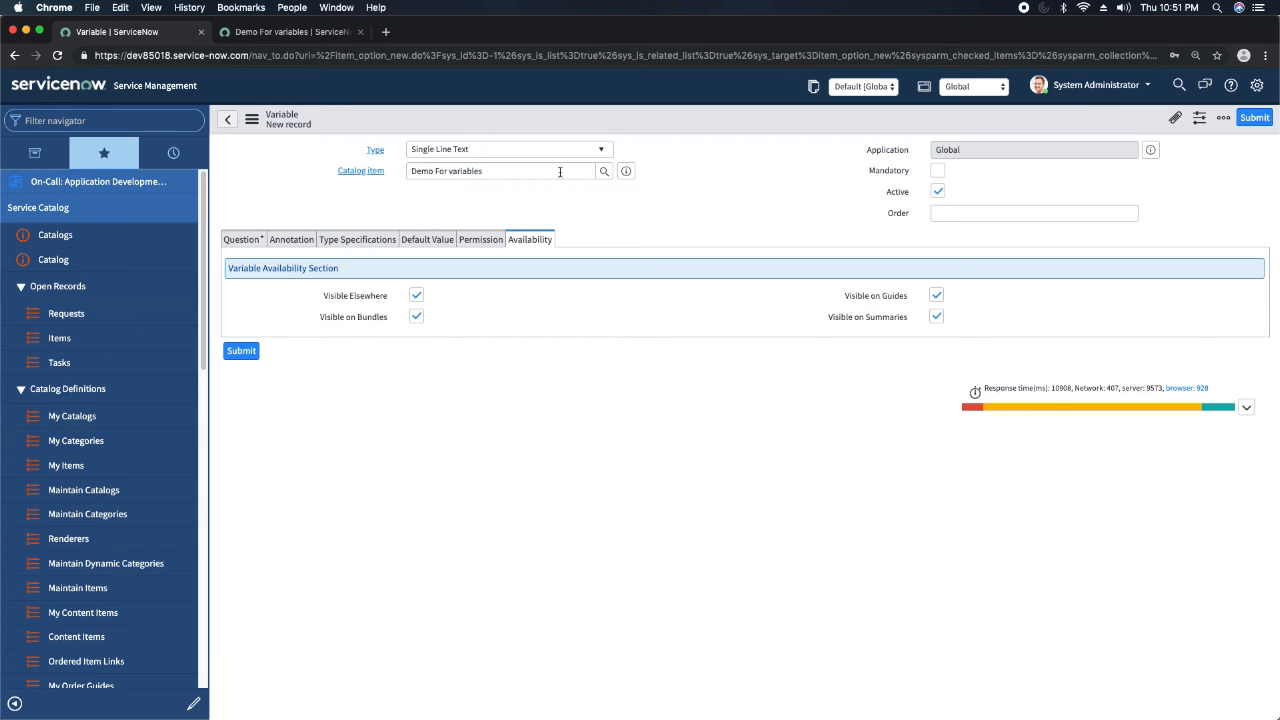
click(522, 151)
text(emai)
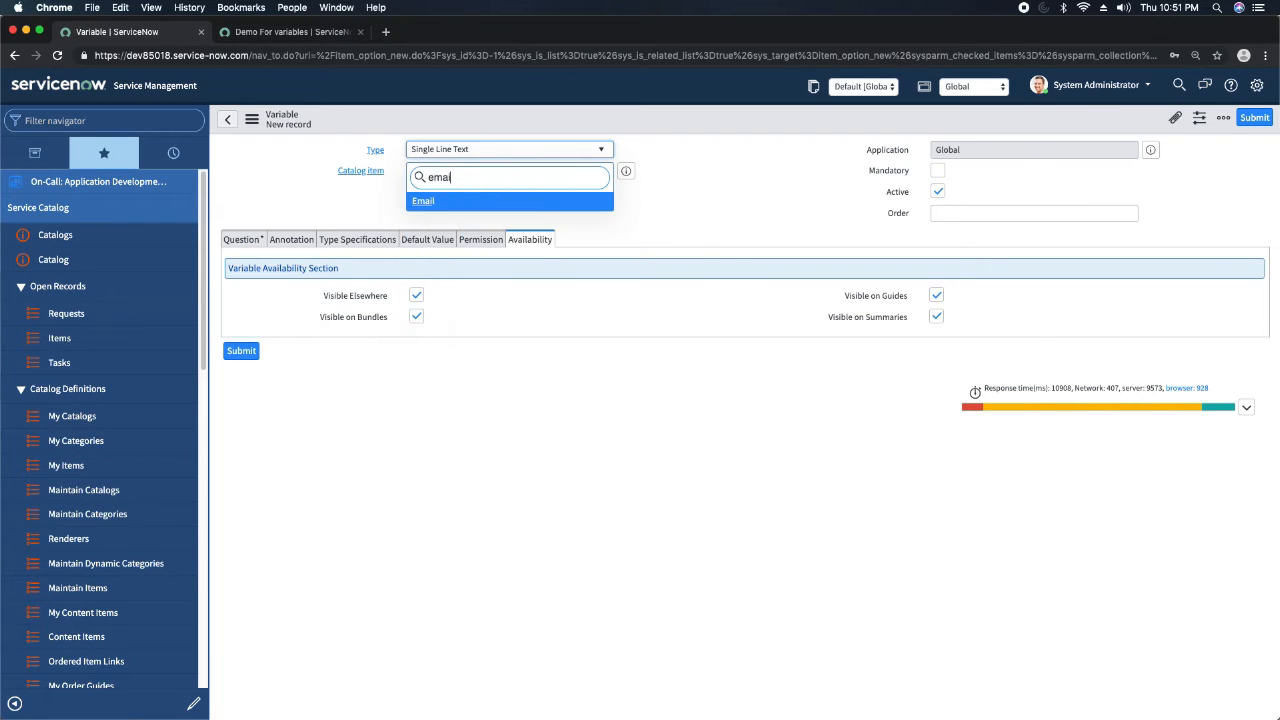
key(Return)
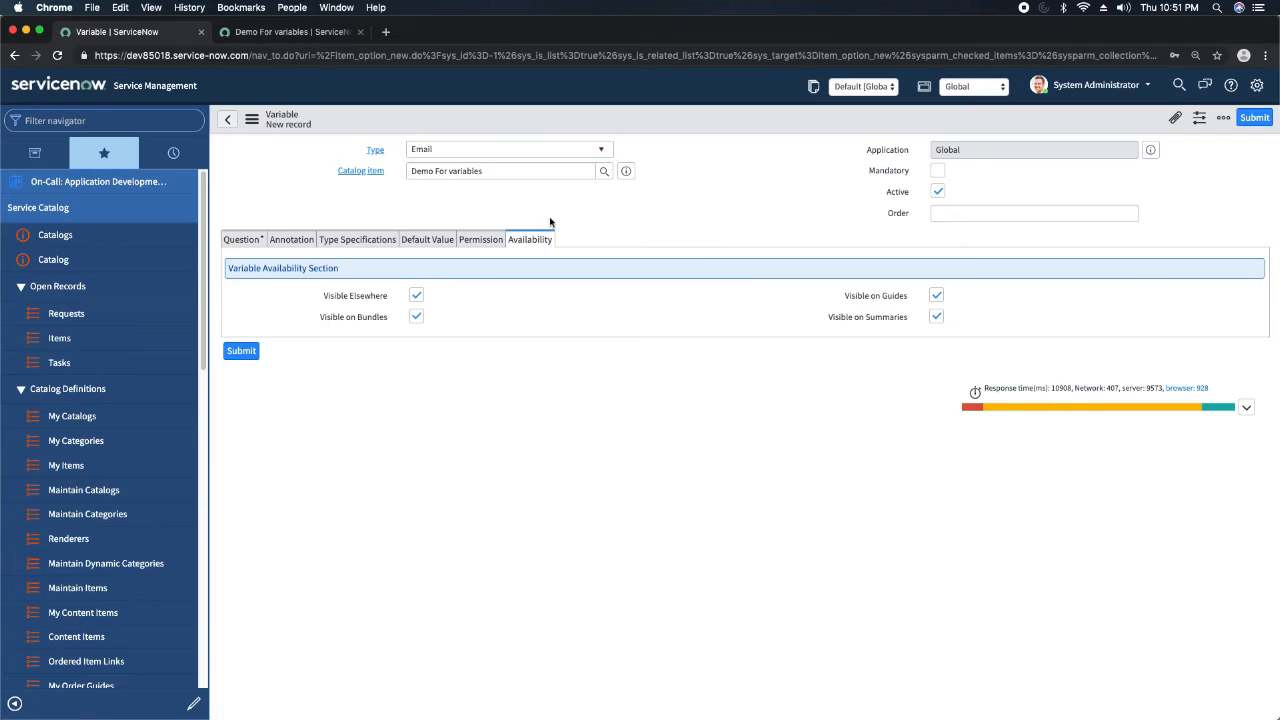
Enter "Please enter your email" as the Email variable's question and set its order to 60.
click(240, 244)
click(494, 305)
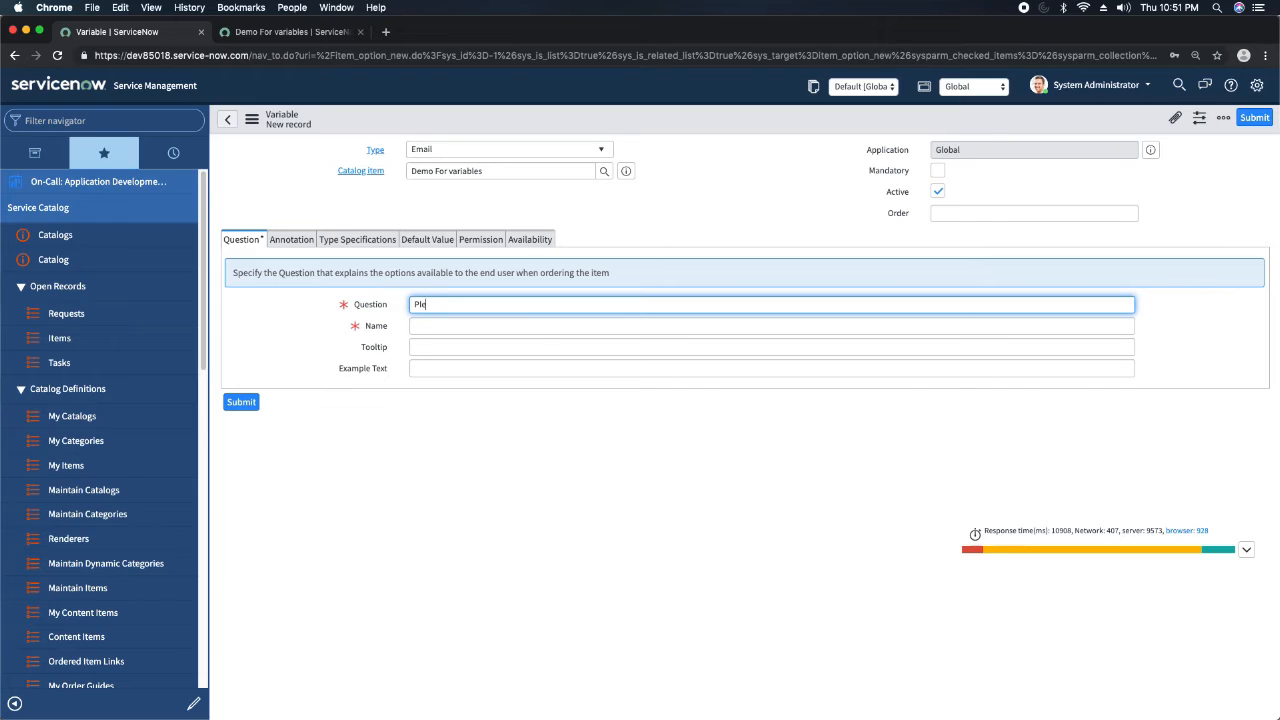
text(Please entyer your email)
click(1051, 212)
text(60)
click(734, 220)
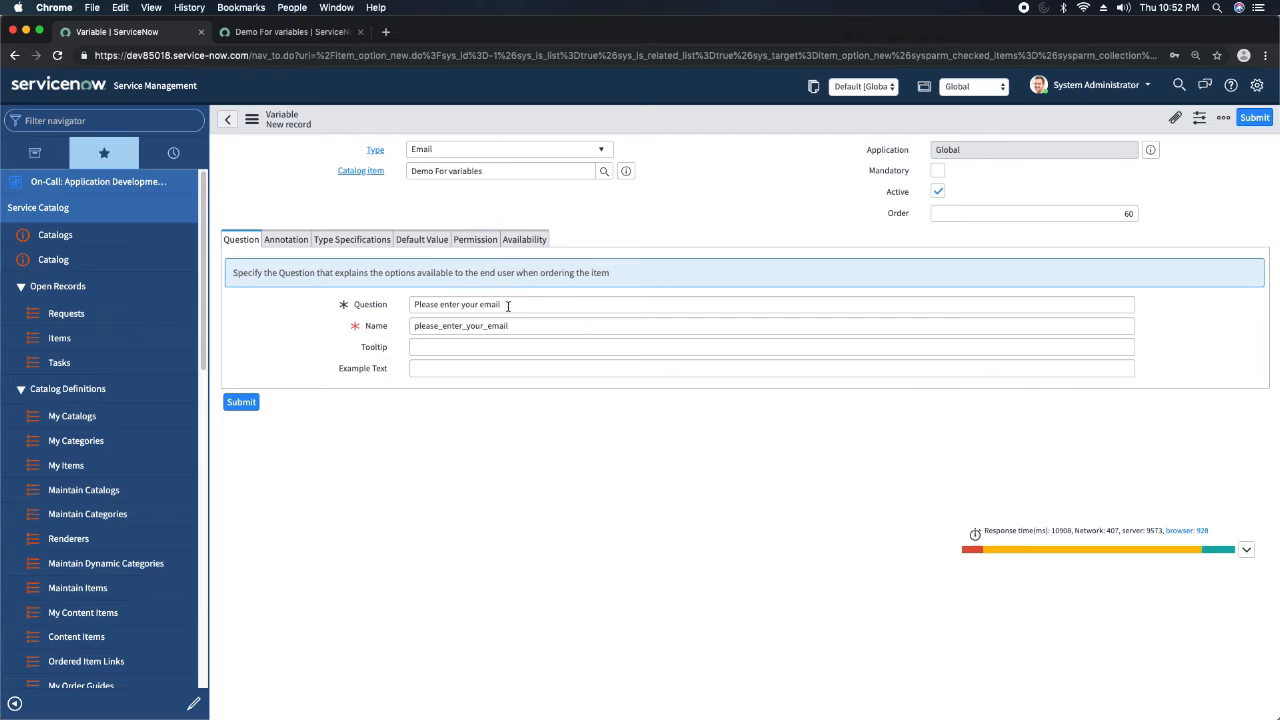
Save the Email variable and reload the item preview to check its email field.
right_click(651, 114)
click(669, 123)
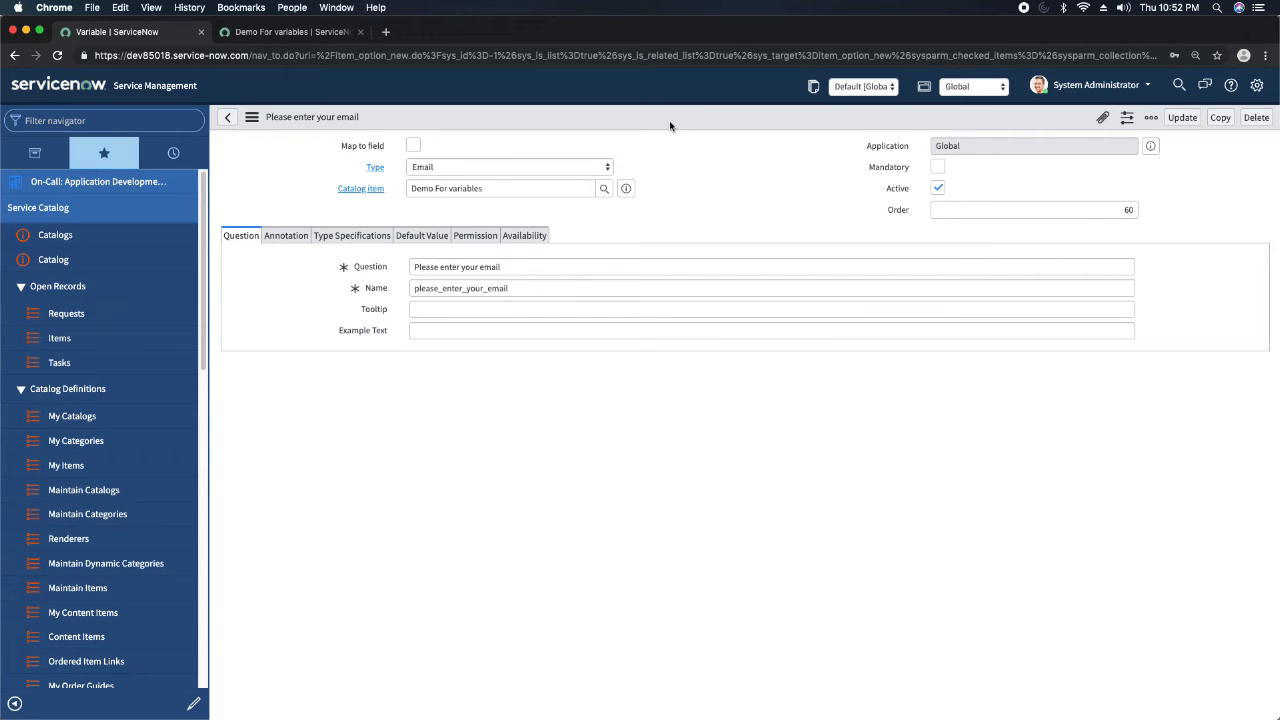
click(296, 38)
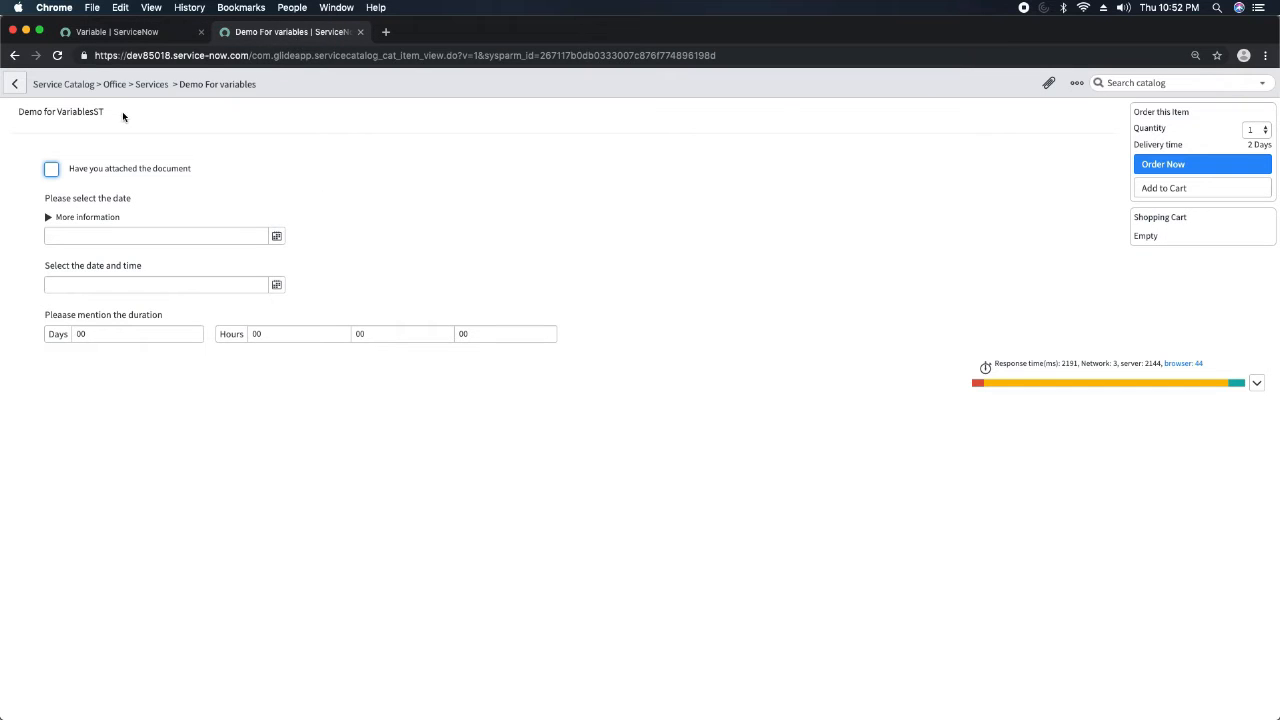
click(57, 56)
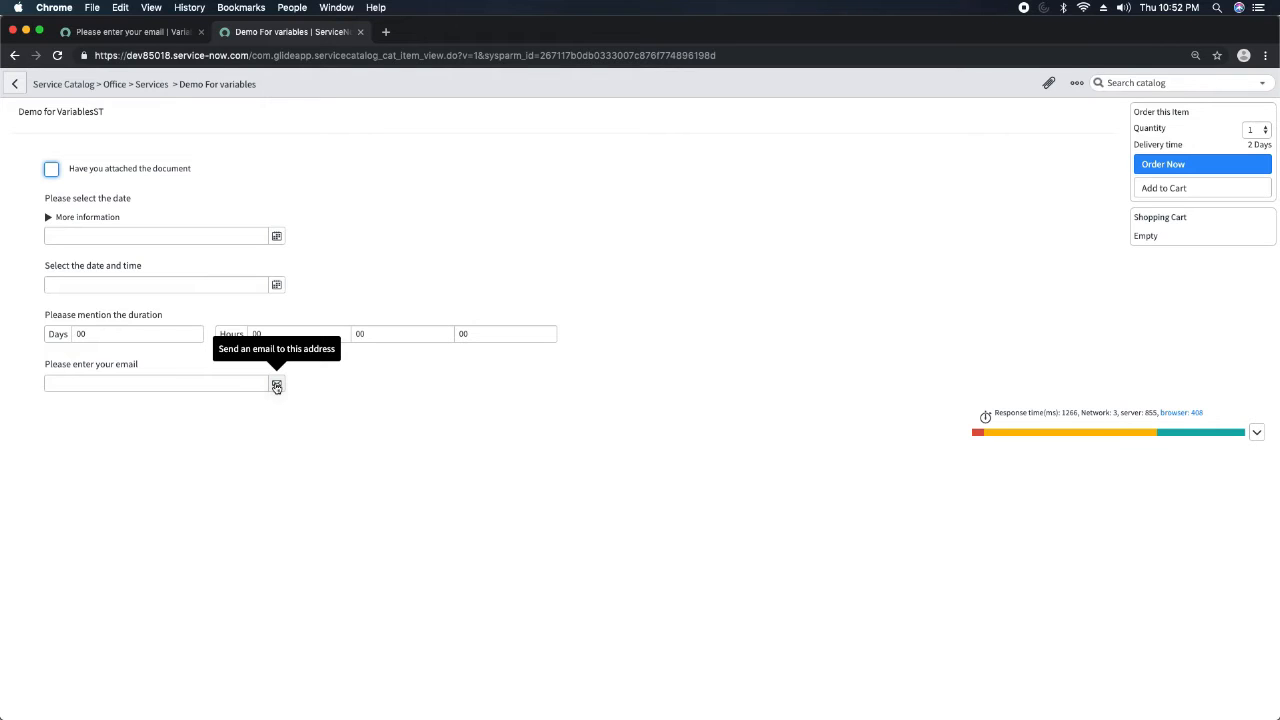
click(163, 379)
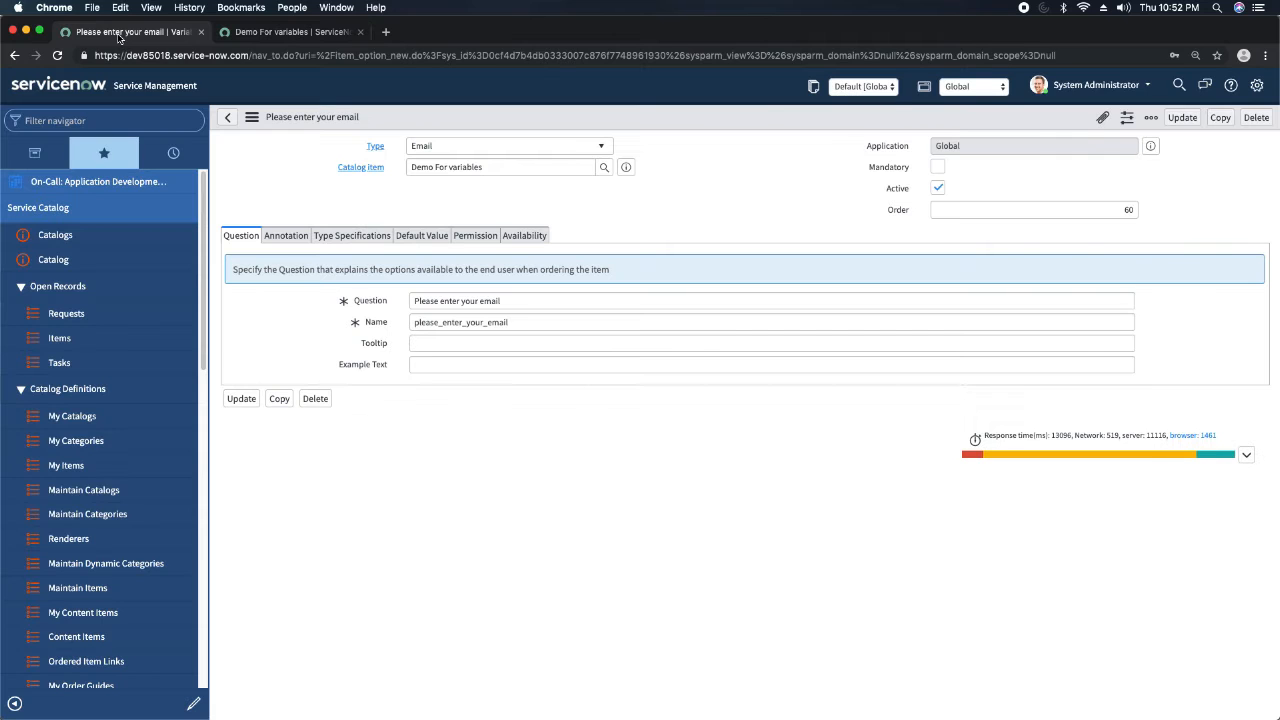
Return to the Demo For variables catalog item record and start a new variable of type HTML.
click(118, 32)
click(626, 166)
click(815, 203)
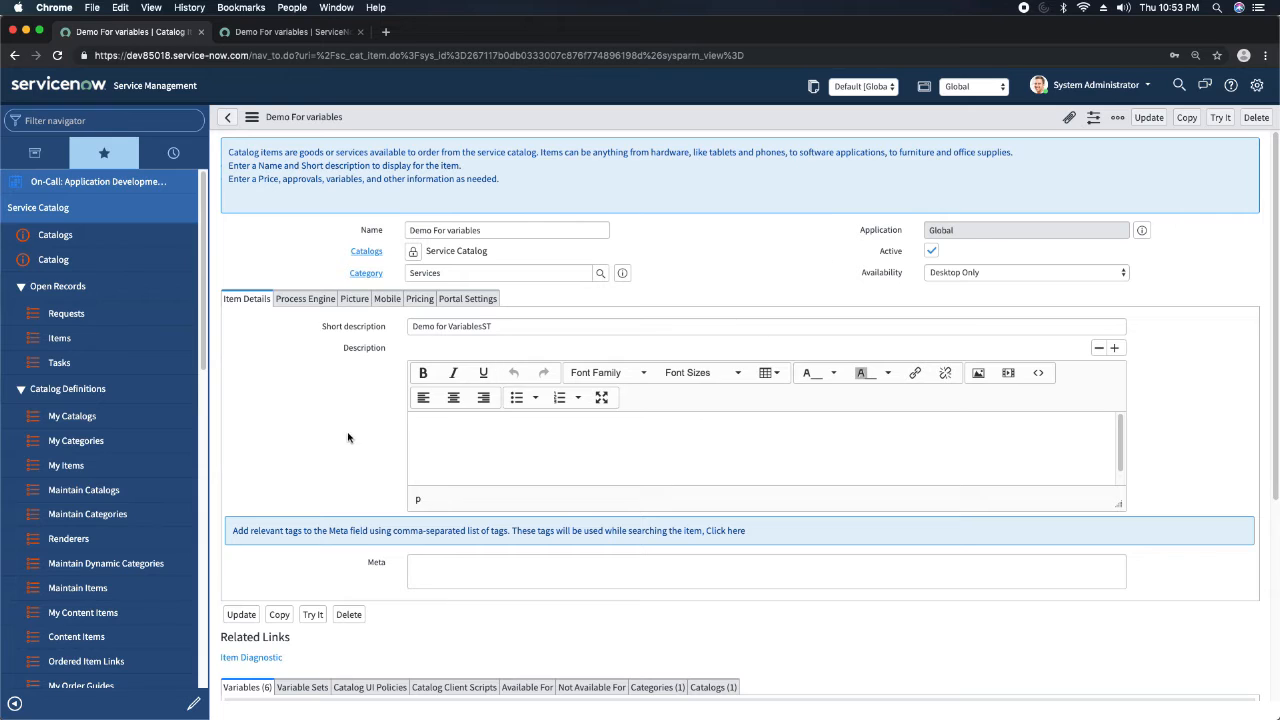
scroll(343, 435, down, 5)
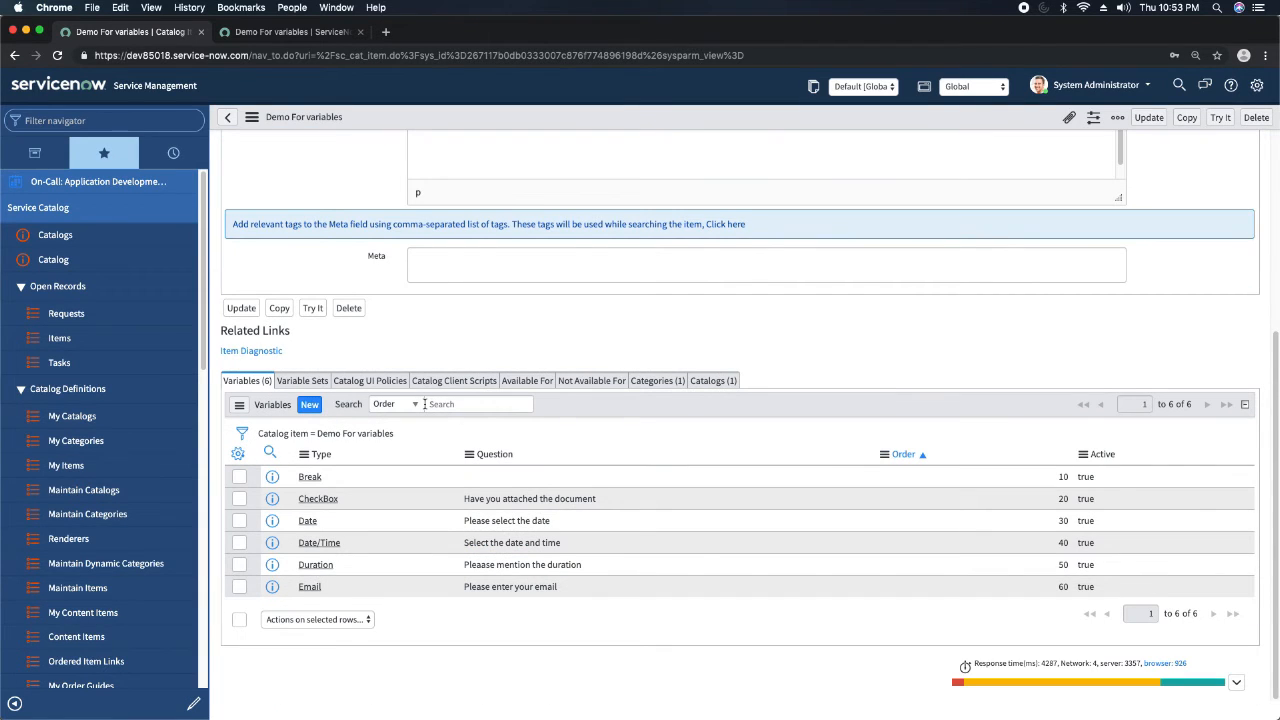
click(310, 406)
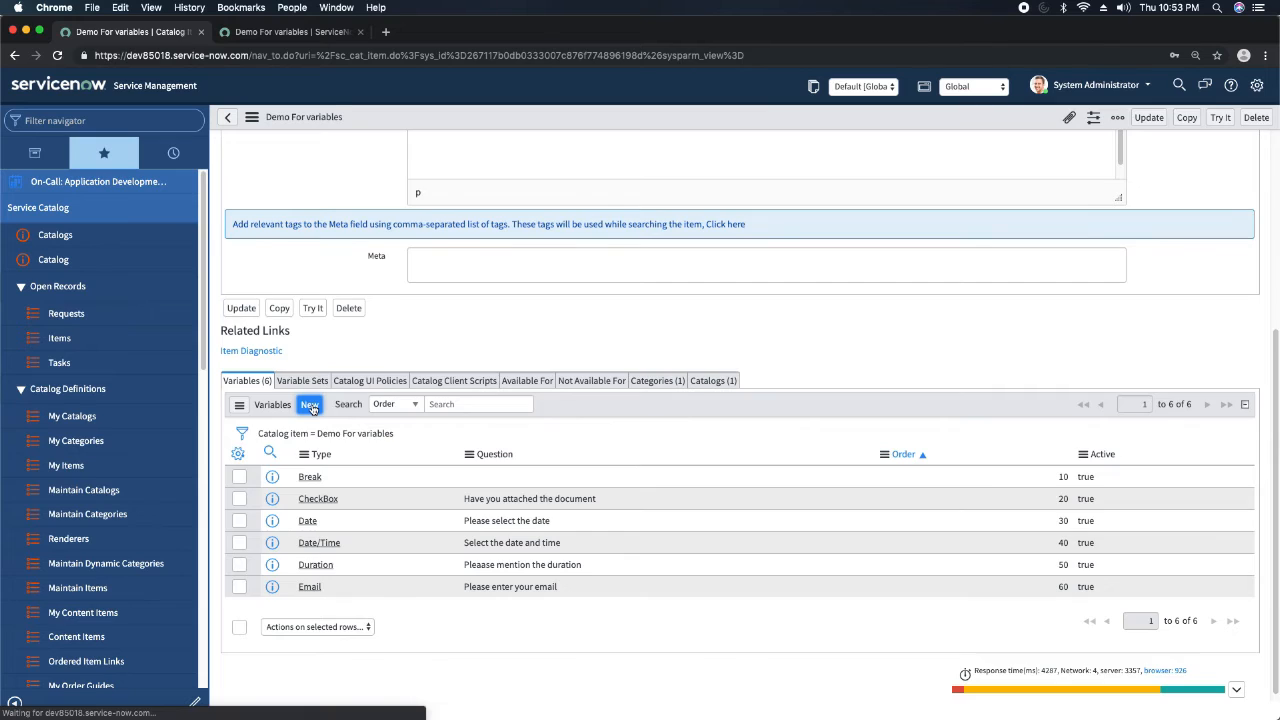
click(517, 152)
text(html)
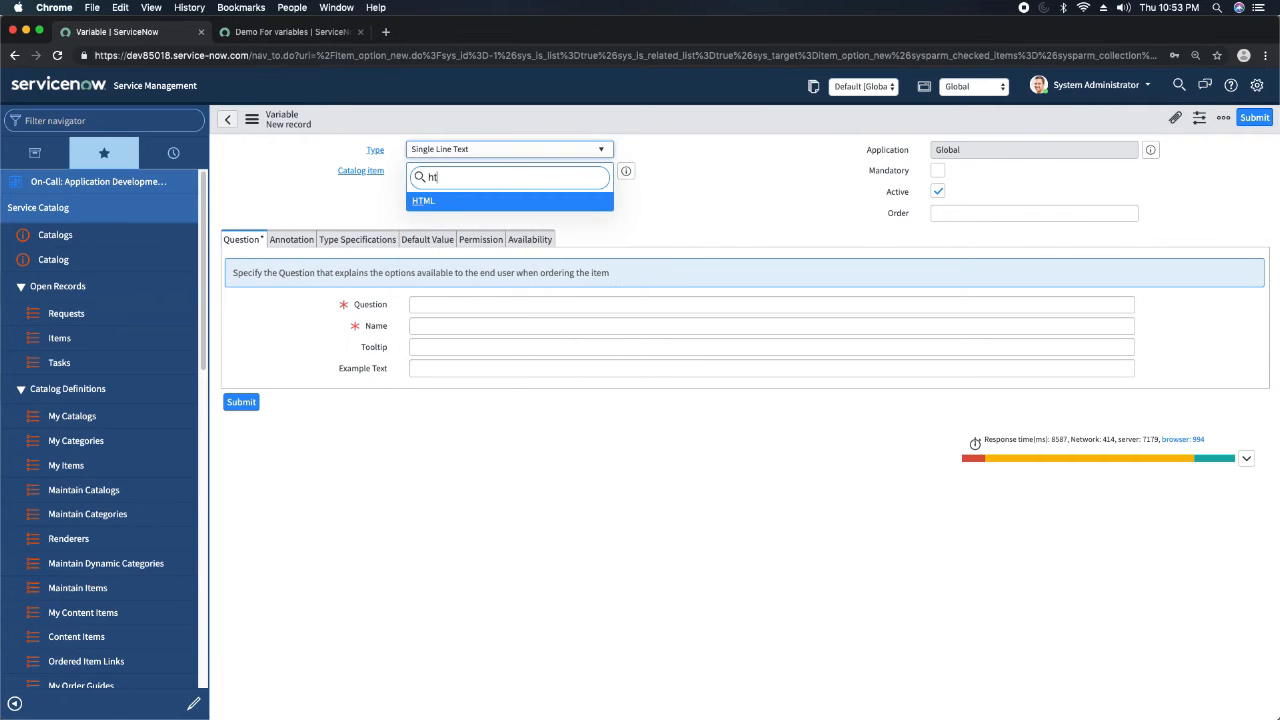
key(Return)
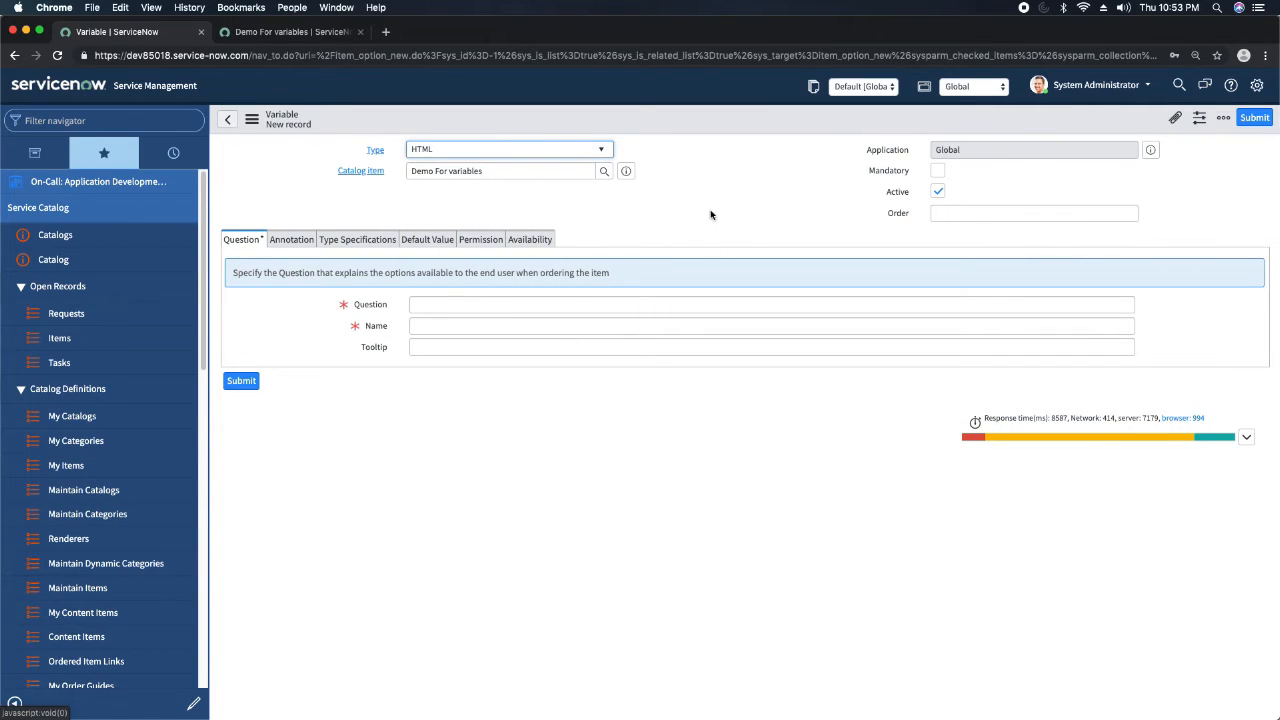
Enter "Please provide the kb content" as the HTML variable's question and let its name fill in from it.
click(546, 303)
text(Pleaese)
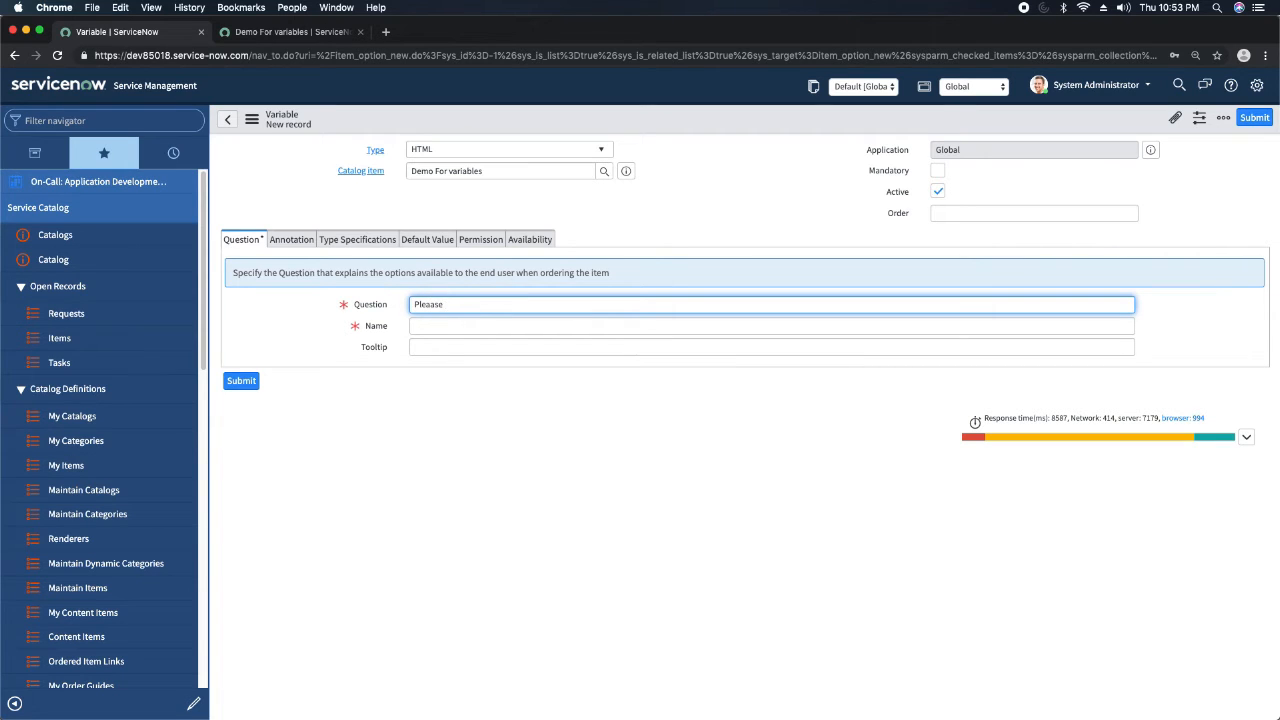
text(provide the kb content)
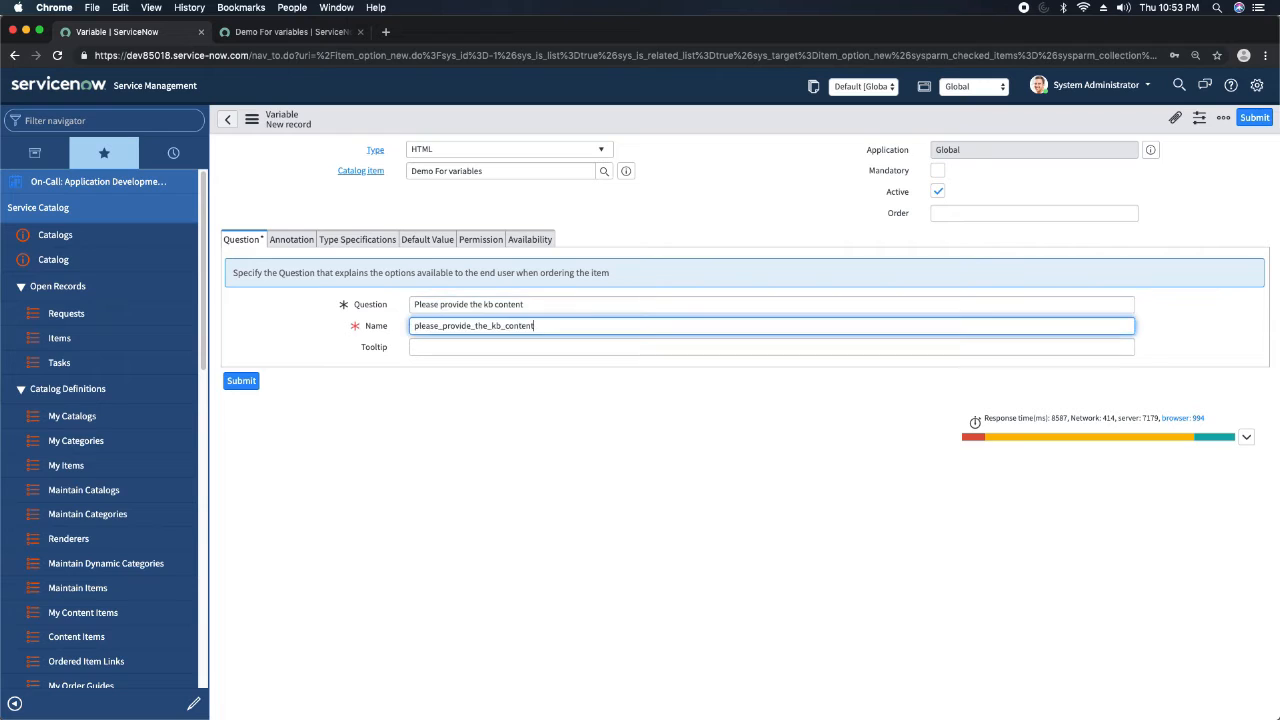
Set the HTML variable's order to 70 and save the variable record.
click(1108, 214)
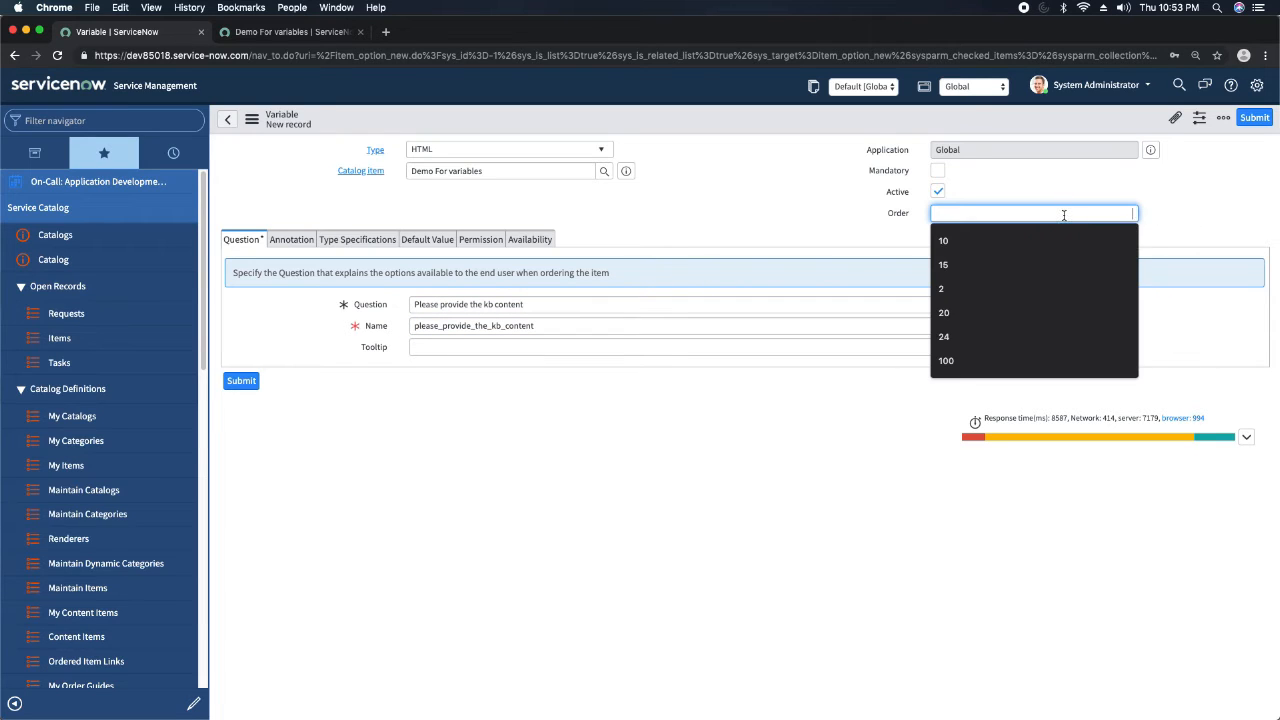
text(70)
key(shift+Tab)
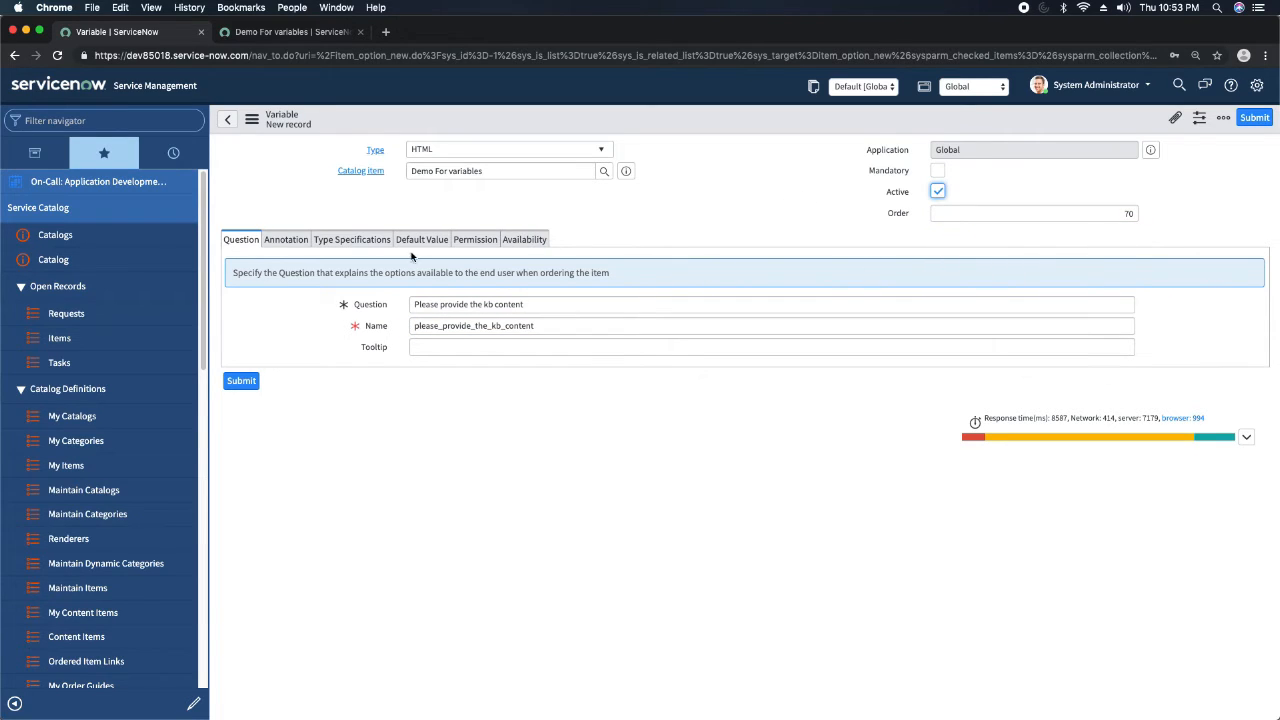
right_click(644, 125)
click(650, 128)
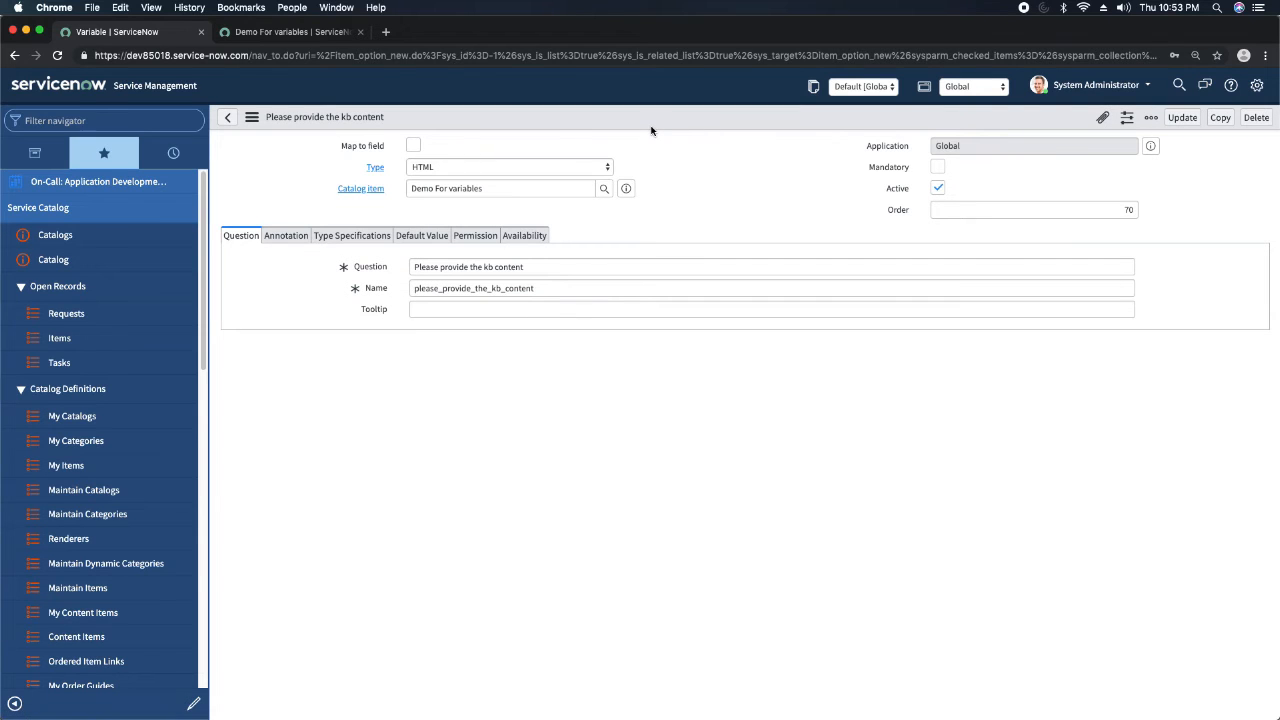
Reload the Demo For variables item preview and check the kb content HTML field.
click(298, 43)
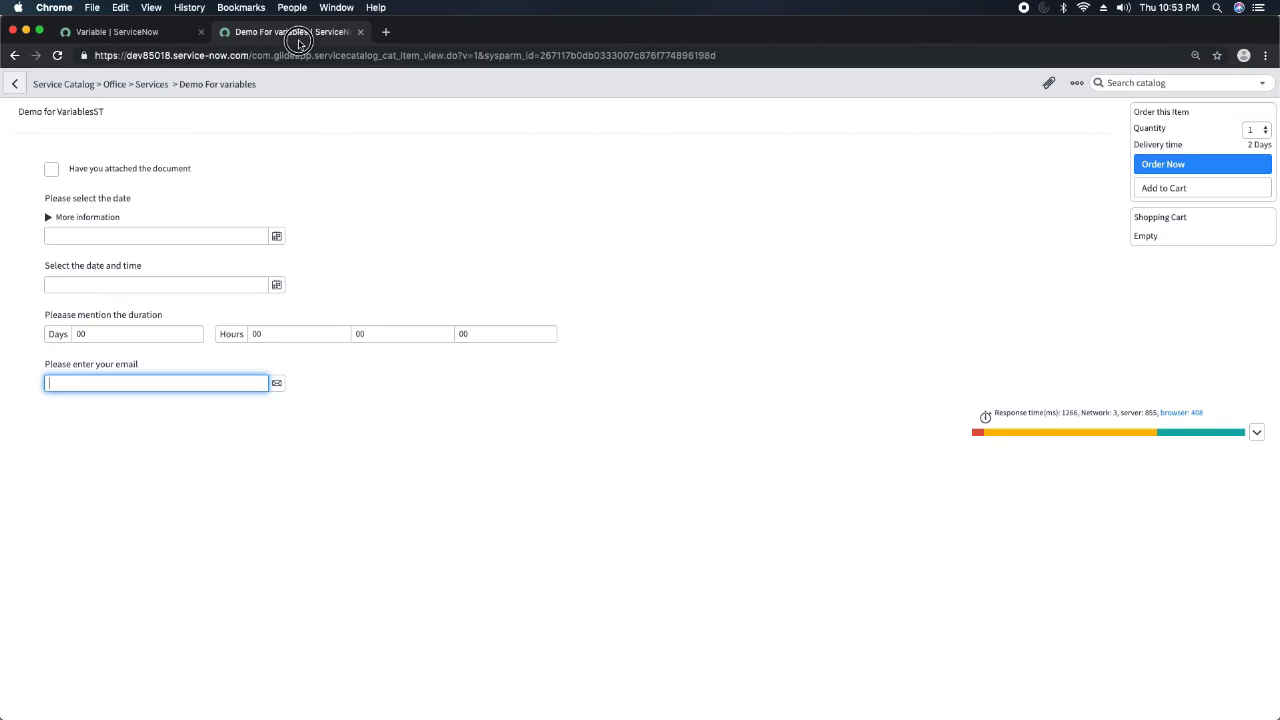
click(57, 56)
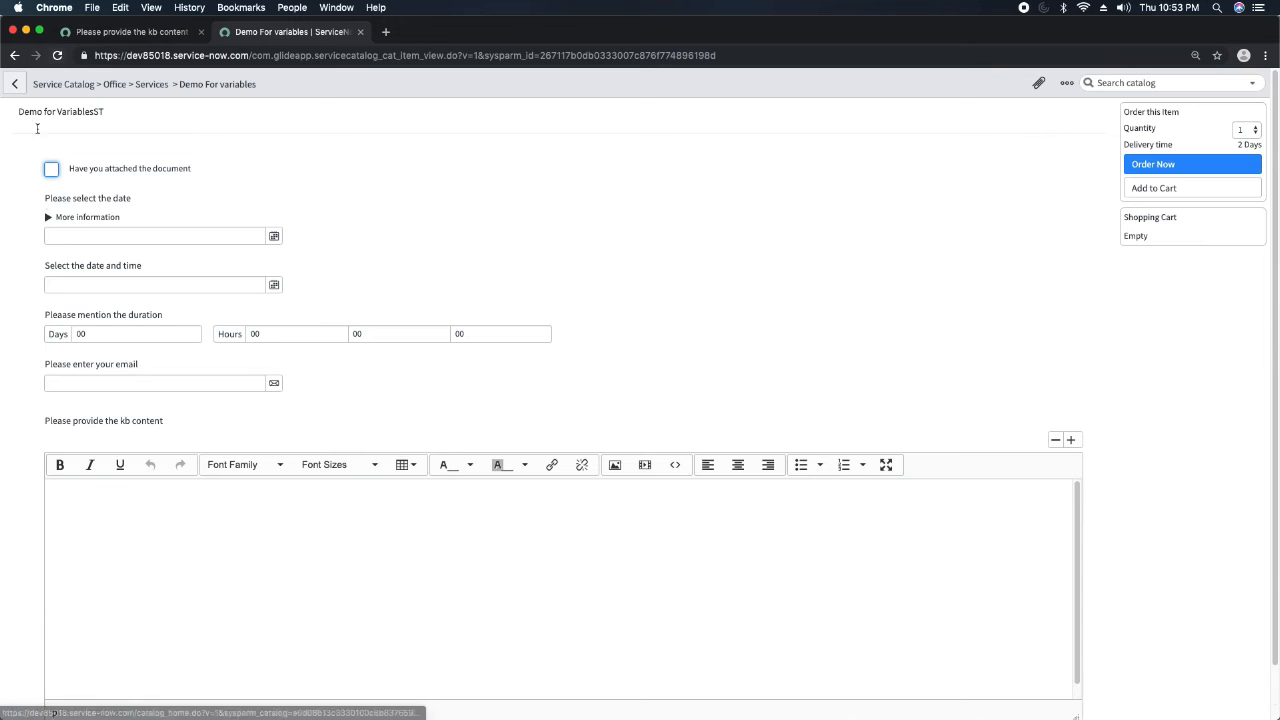
scroll(319, 319, down, 1)
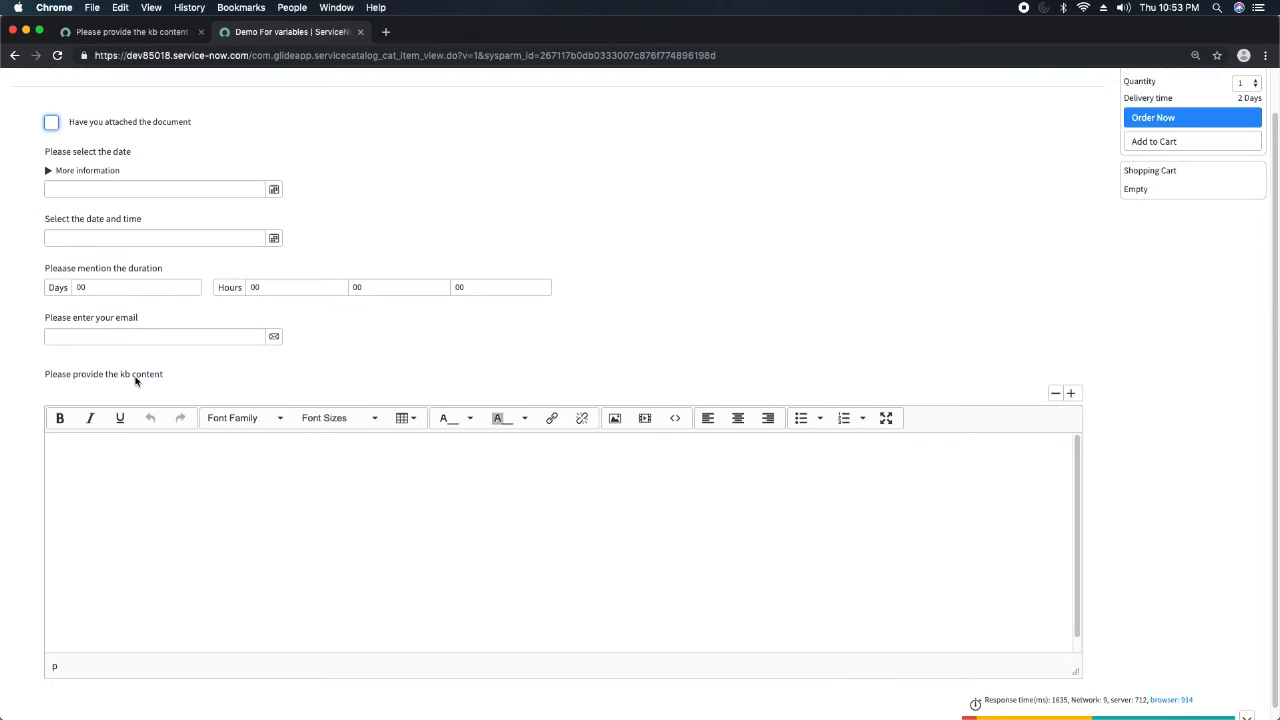
scroll(162, 378, down, 1)
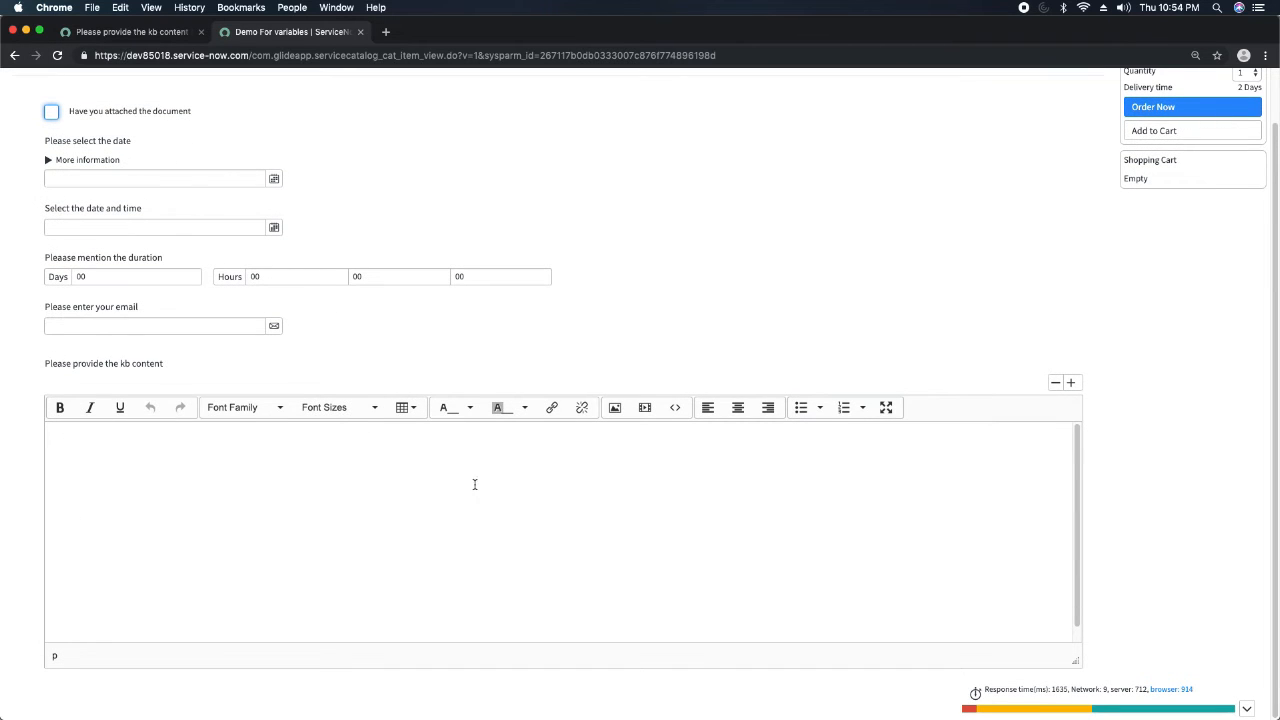
Try out the kb content editor with the sample text "asdaudkabdkbakd", view its HTML source dialog, and try resizing the editor.
click(367, 465)
text(asdaudkabdkbakd)
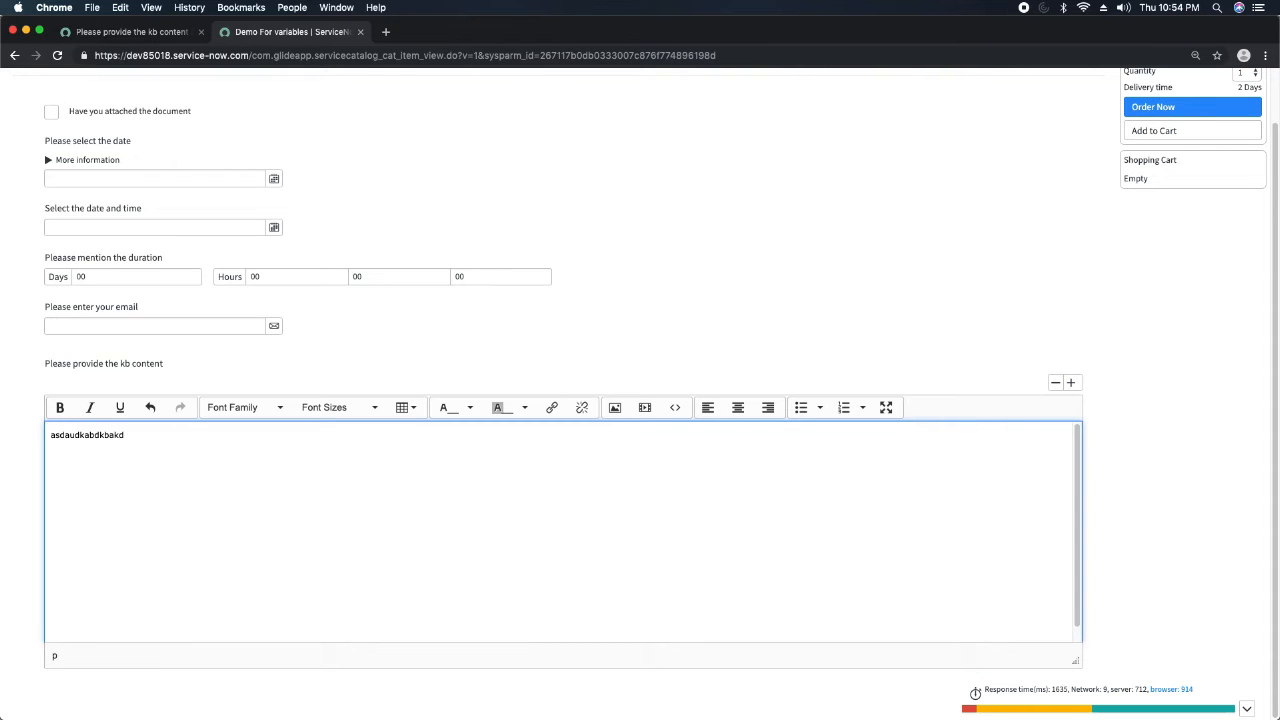
click(675, 407)
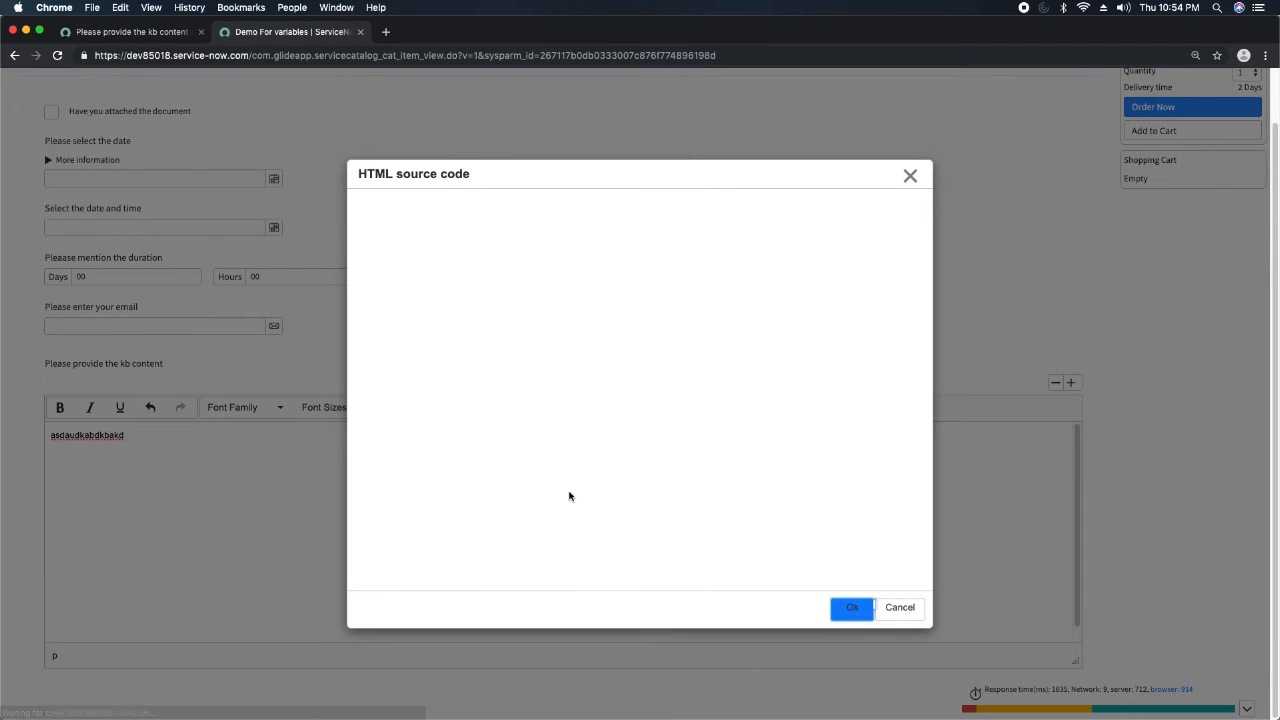
click(899, 608)
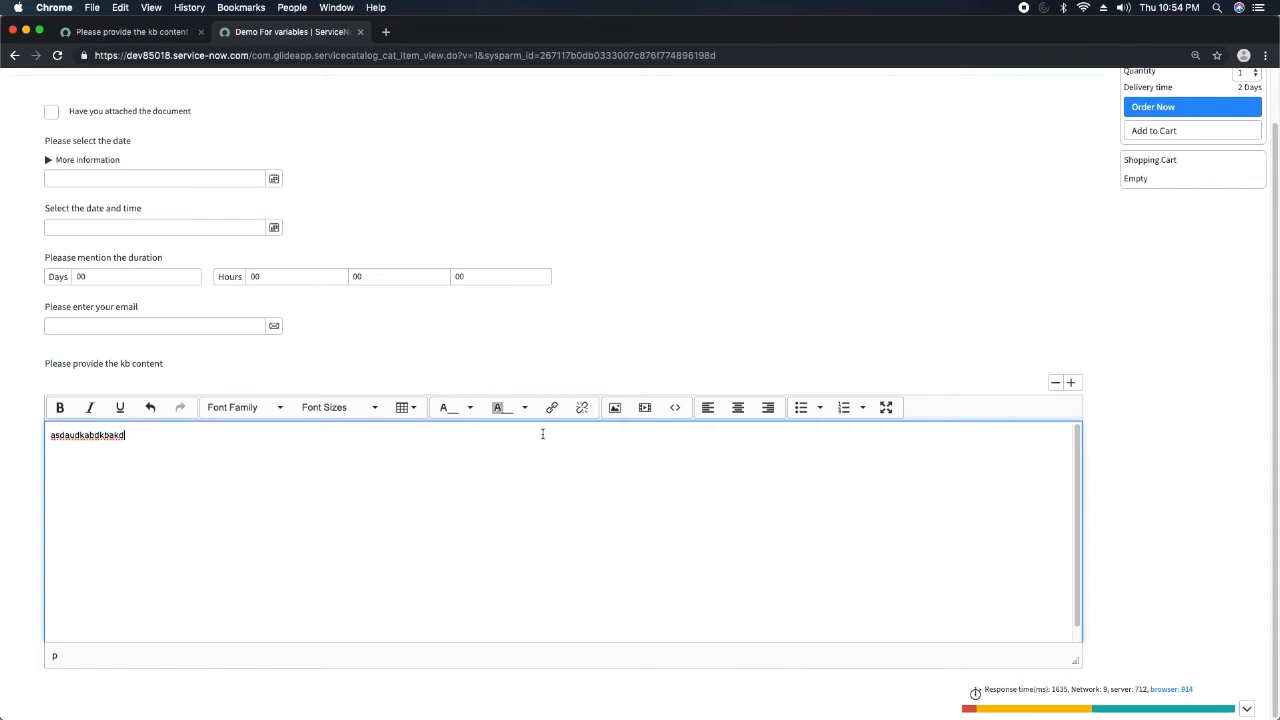
mouse_move(1073, 661)
mouse_down()
mouse_move(1066, 409)
mouse_move(1068, 645)
mouse_up()
drag(1064, 706, 1075, 515)
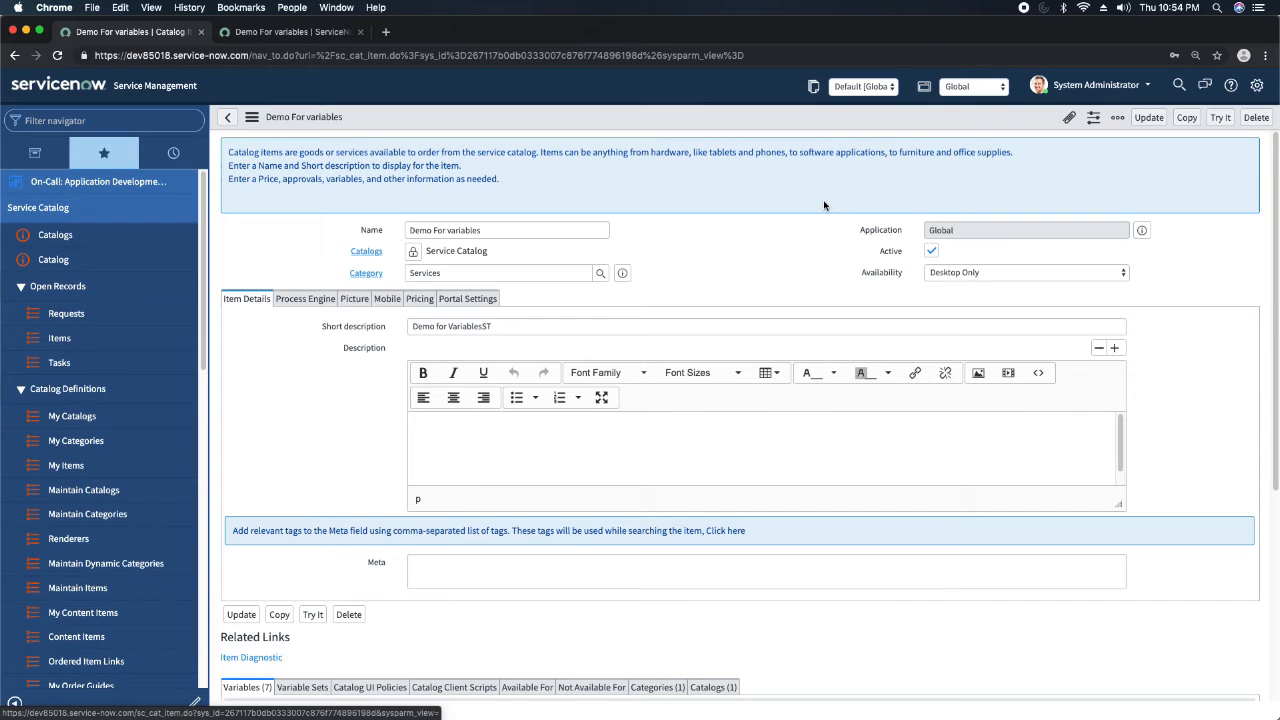
Start a new variable of type IP Address from the Demo For variables item's variable list.
scroll(570, 357, down, 5)
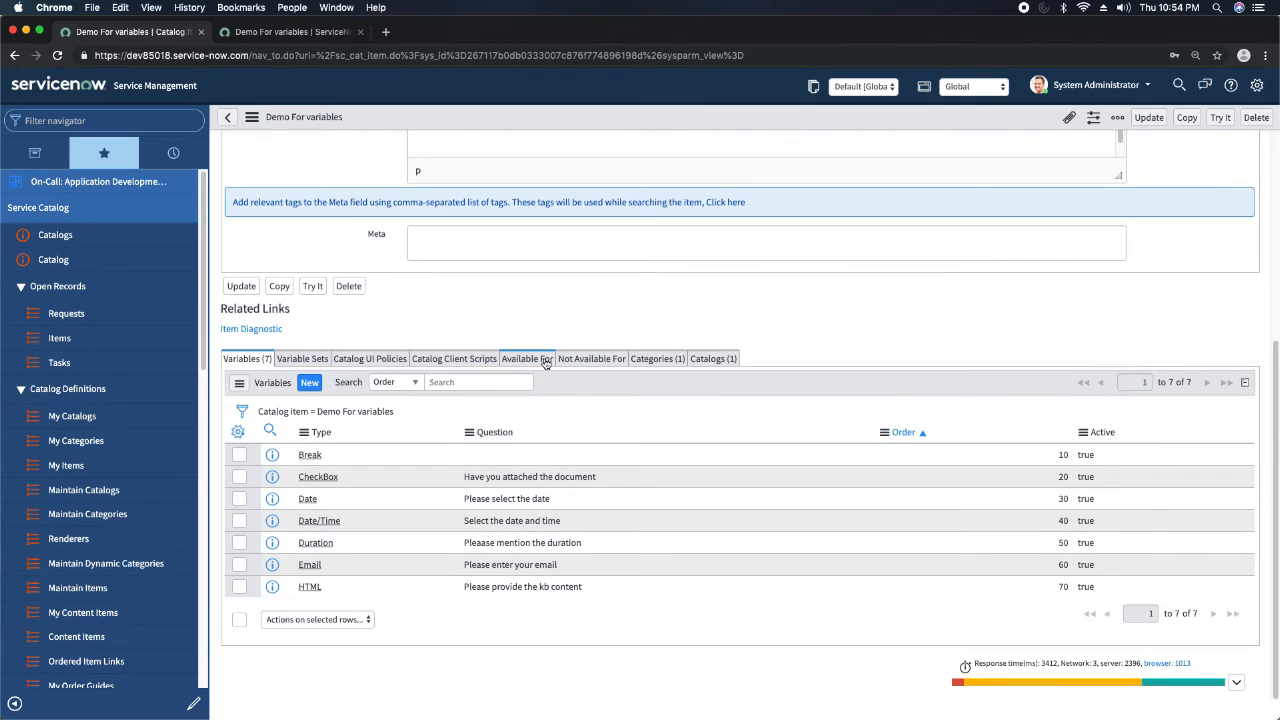
click(310, 386)
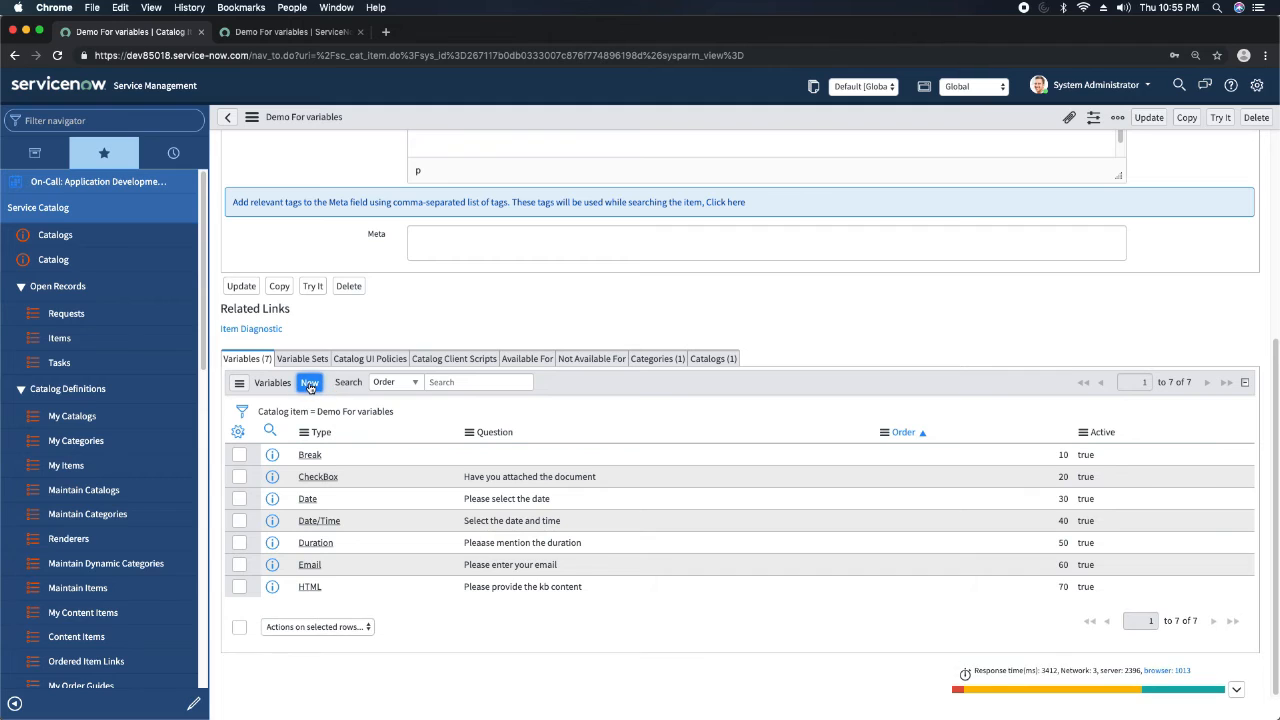
click(514, 150)
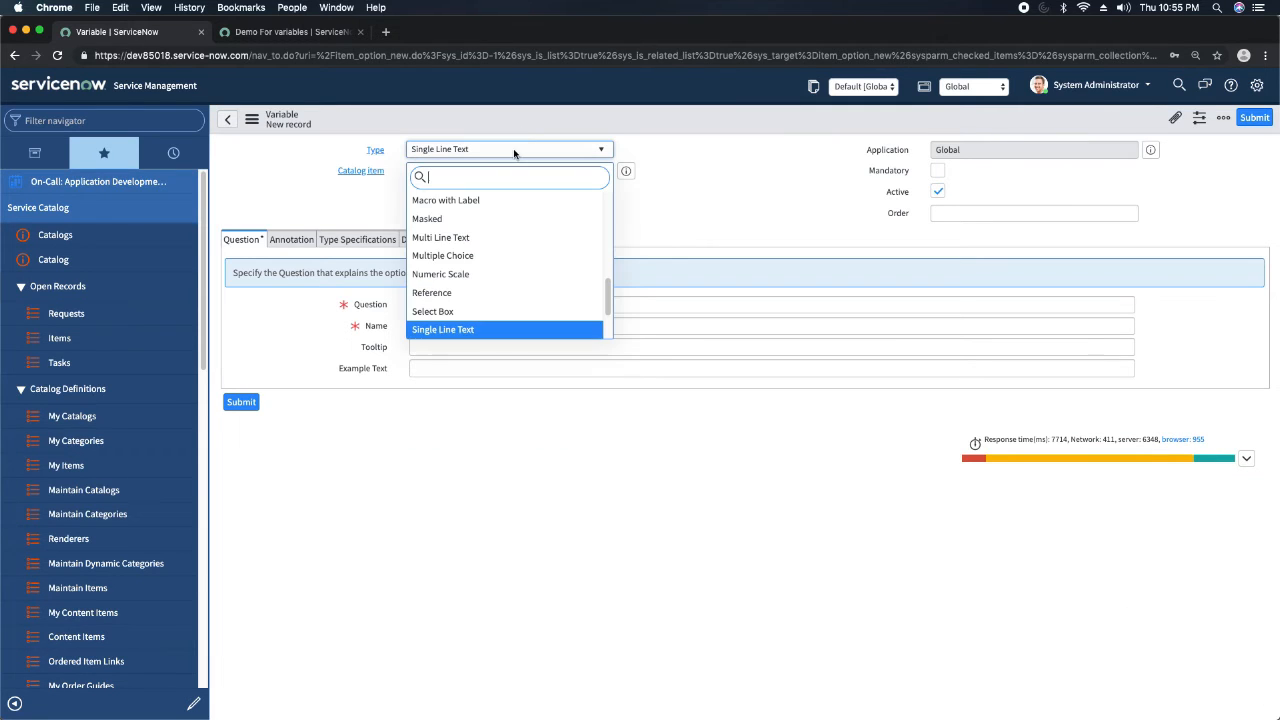
text(ip)
key(Return)
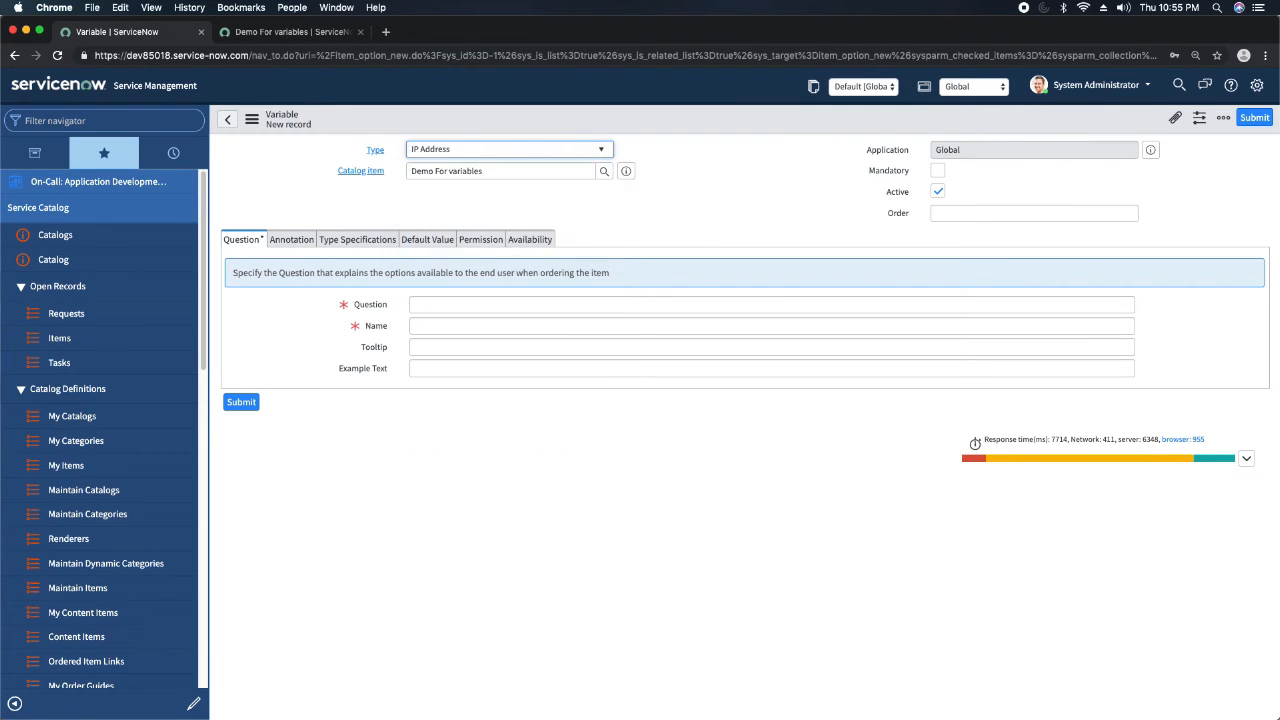
Enter "Please provide IP address" as the IP Address variable's question and set its order to 80.
click(456, 306)
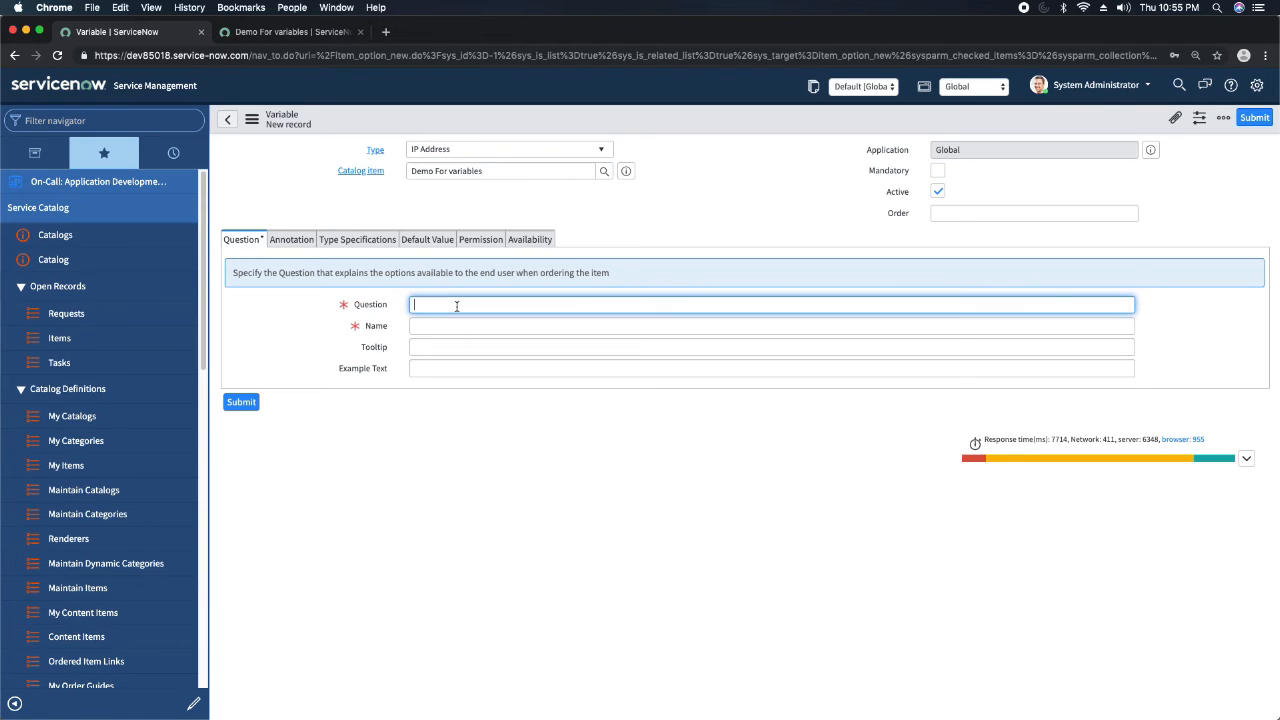
text(Please provide IP address)
click(1088, 214)
text(80)
Save the IP Address variable and reload the item preview to check its field.
click(727, 213)
right_click(658, 114)
click(692, 127)
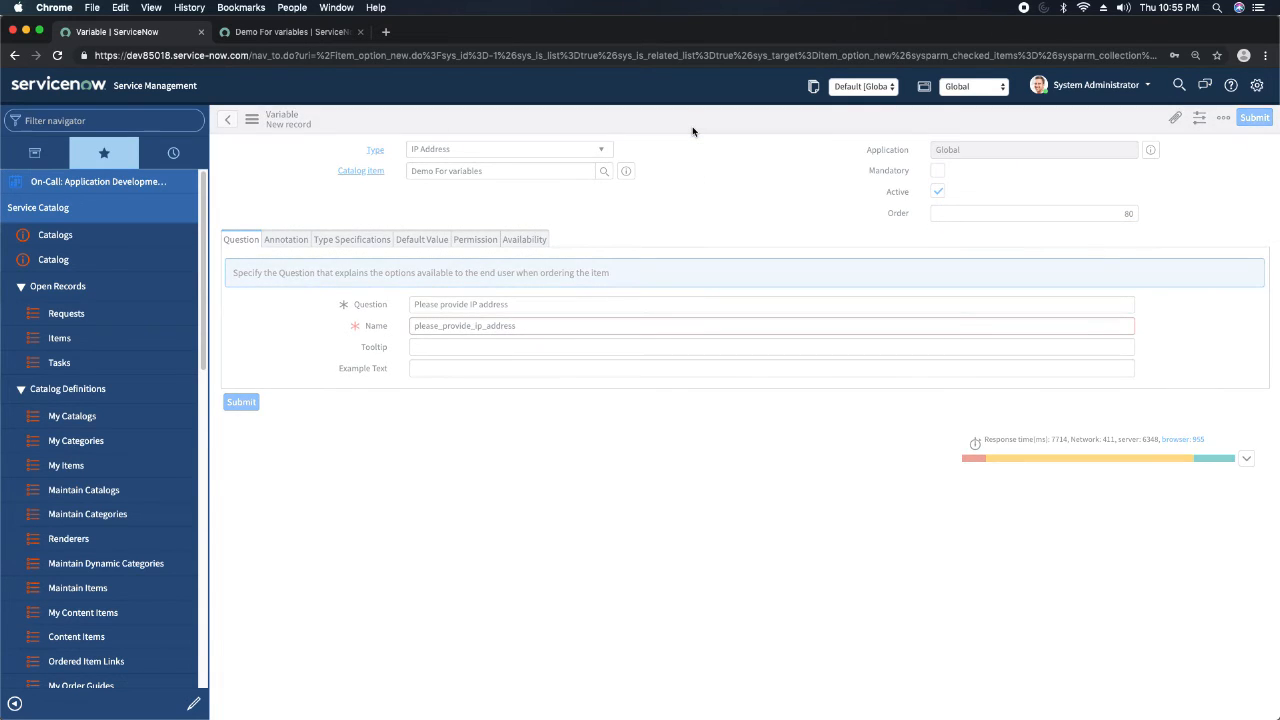
click(290, 31)
click(57, 56)
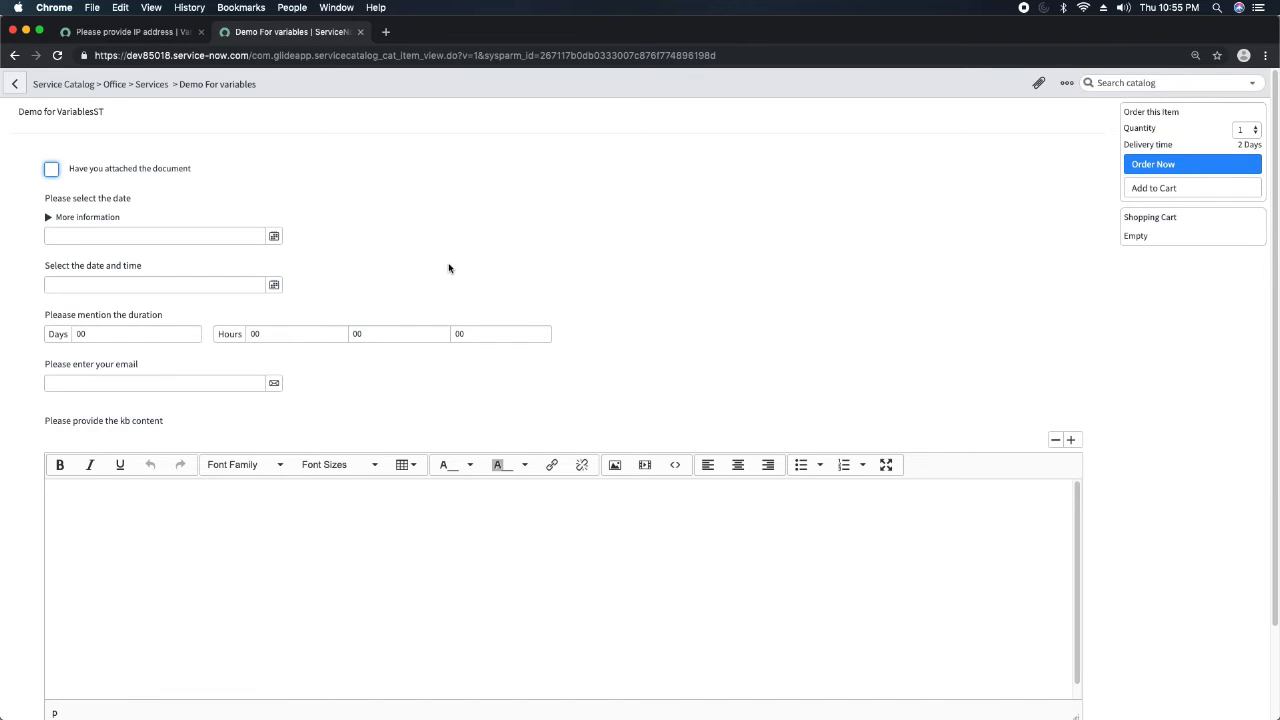
scroll(447, 268, down, 3)
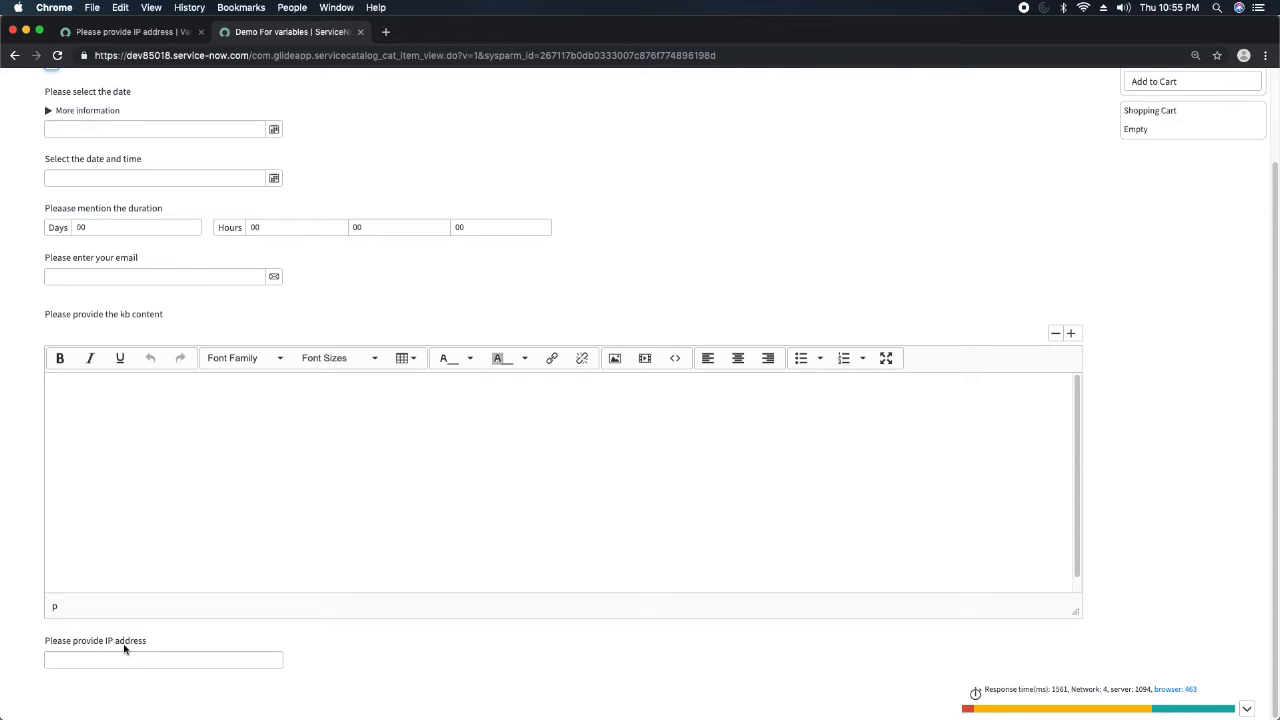
Test field validation by entering "erter" as the email and "dadadd" as the IP address, and try to order the item.
click(110, 273)
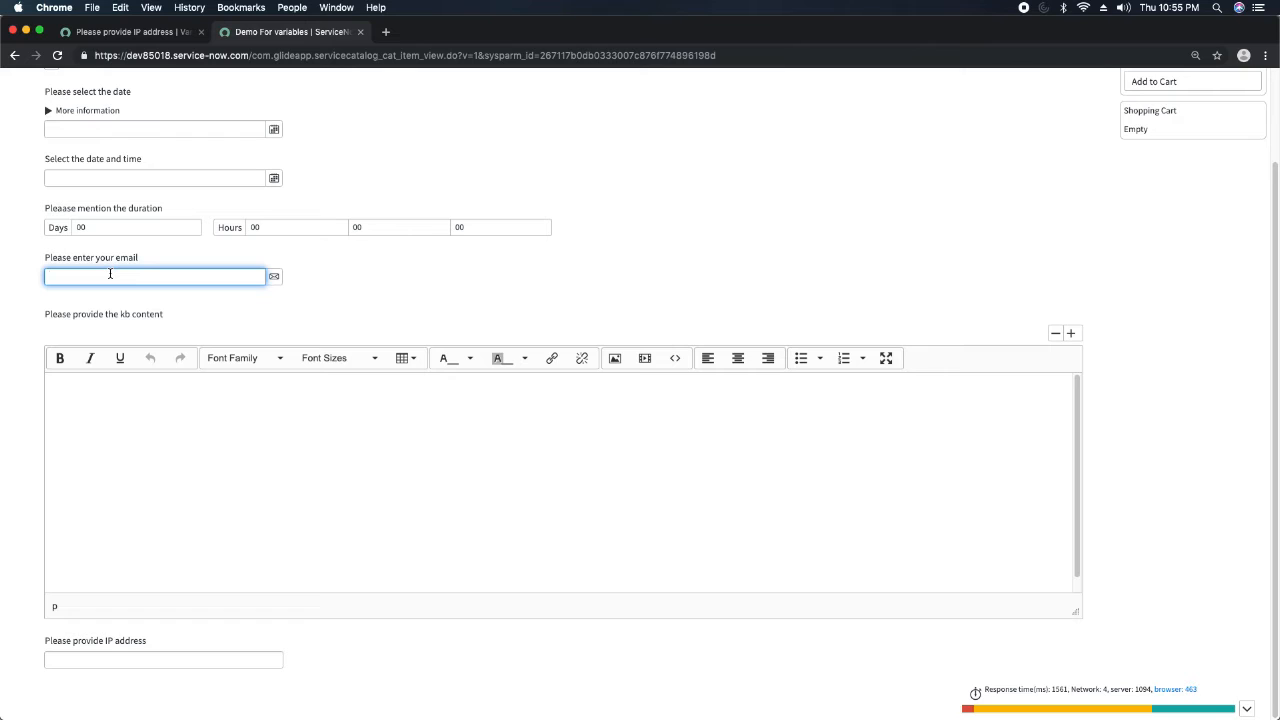
text(erter)
click(116, 661)
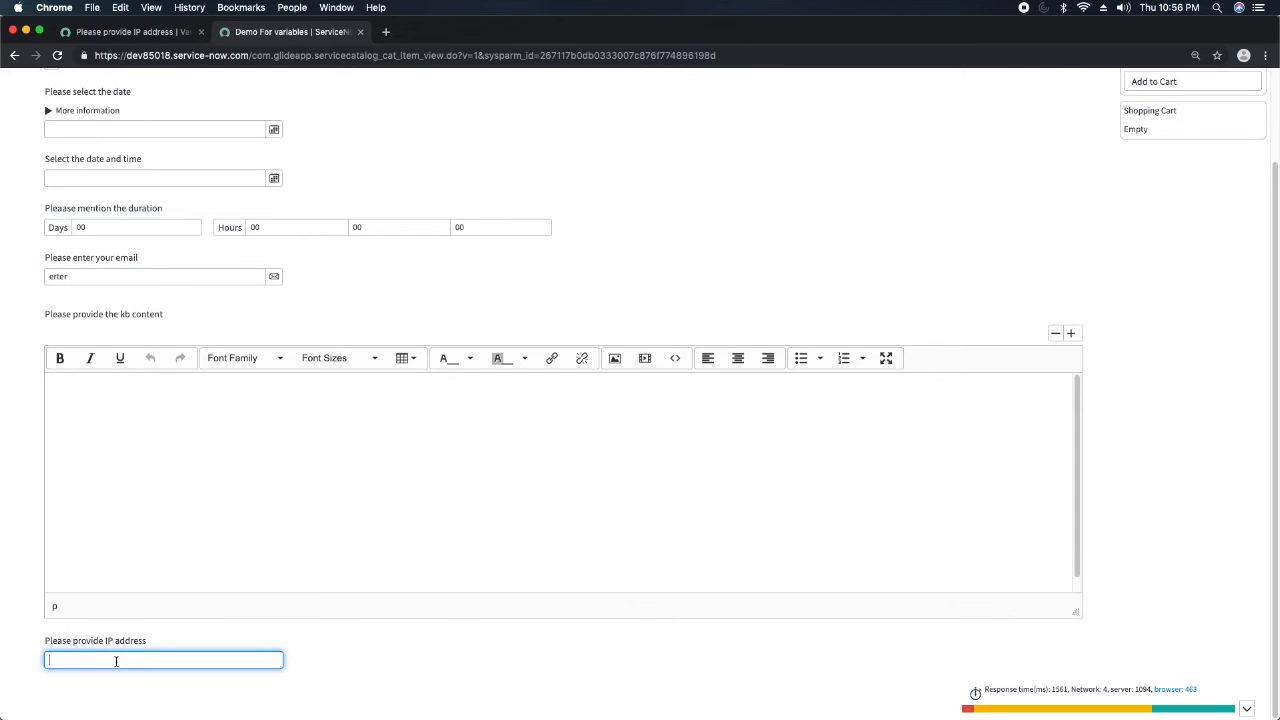
text(dadadd)
scroll(384, 432, down, 1)
click(589, 277)
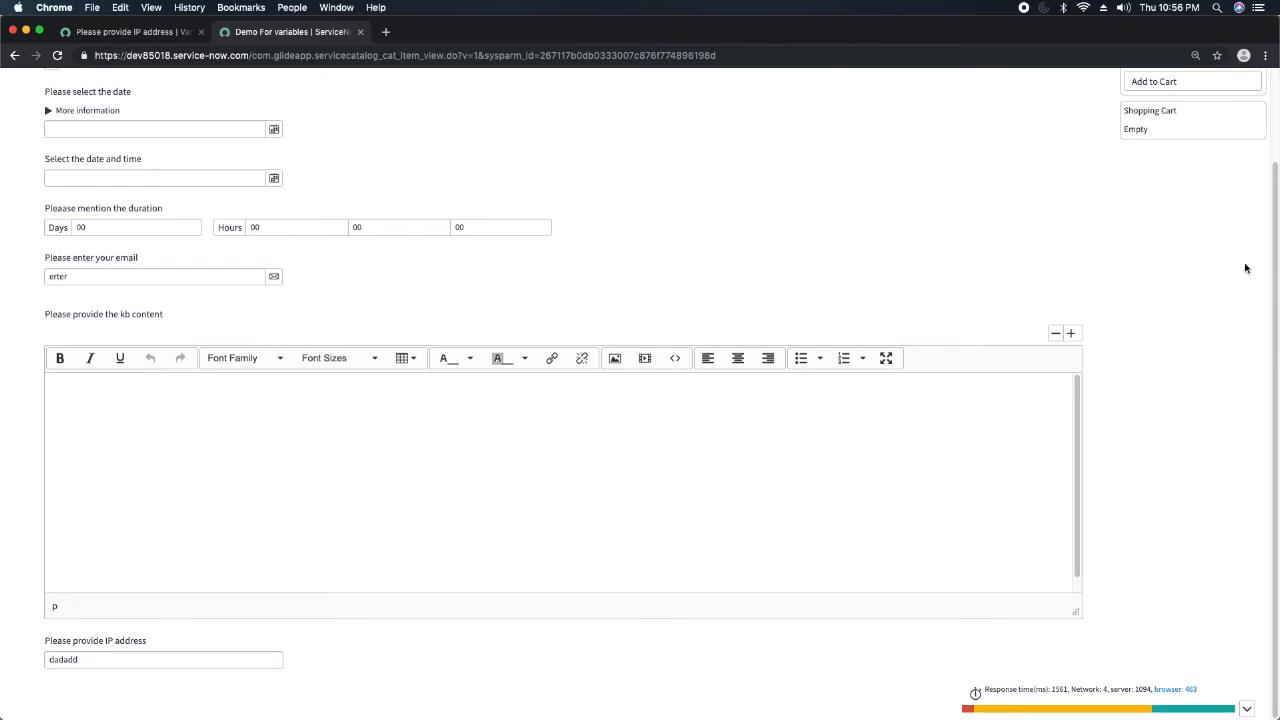
scroll(1270, 280, up, 3)
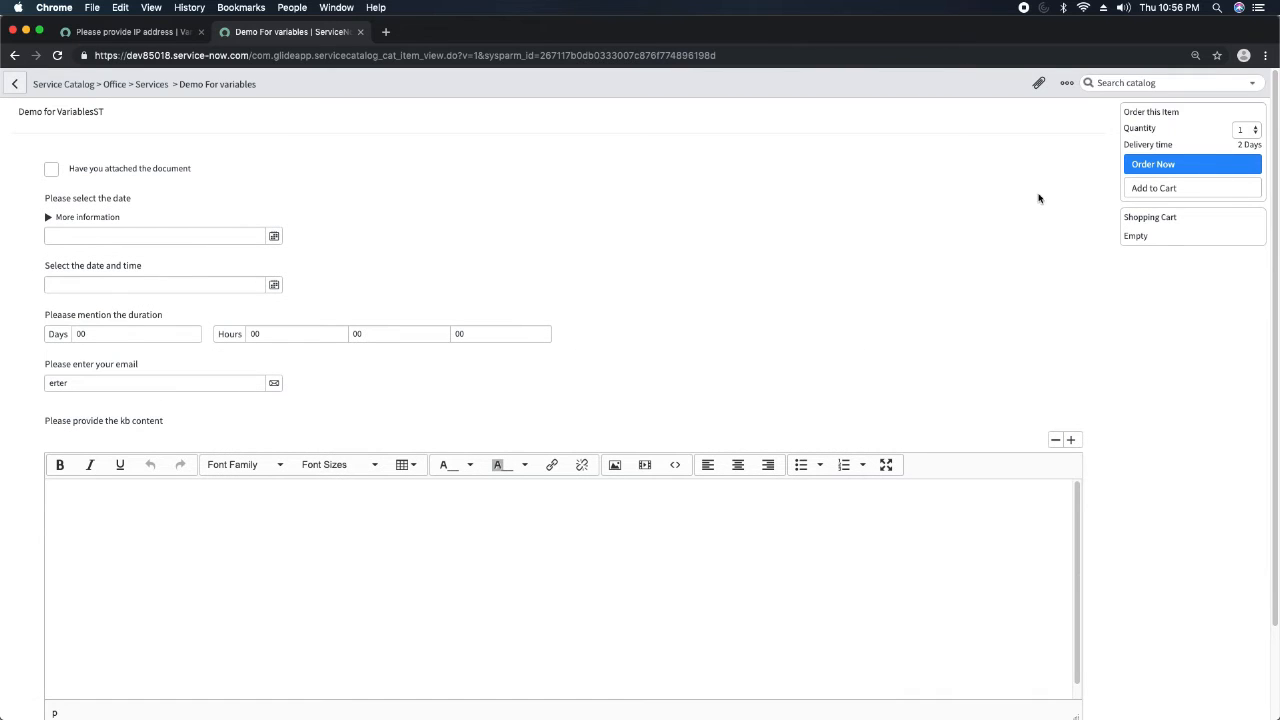
click(1190, 166)
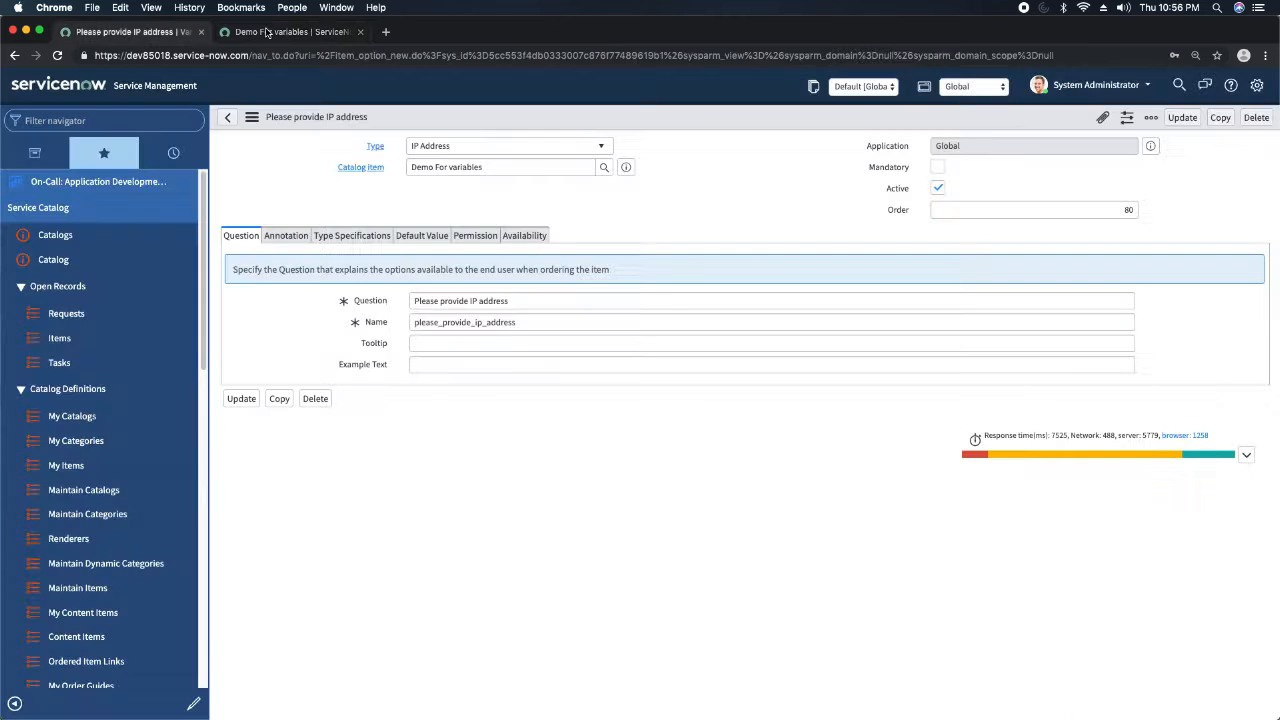
click(279, 33)
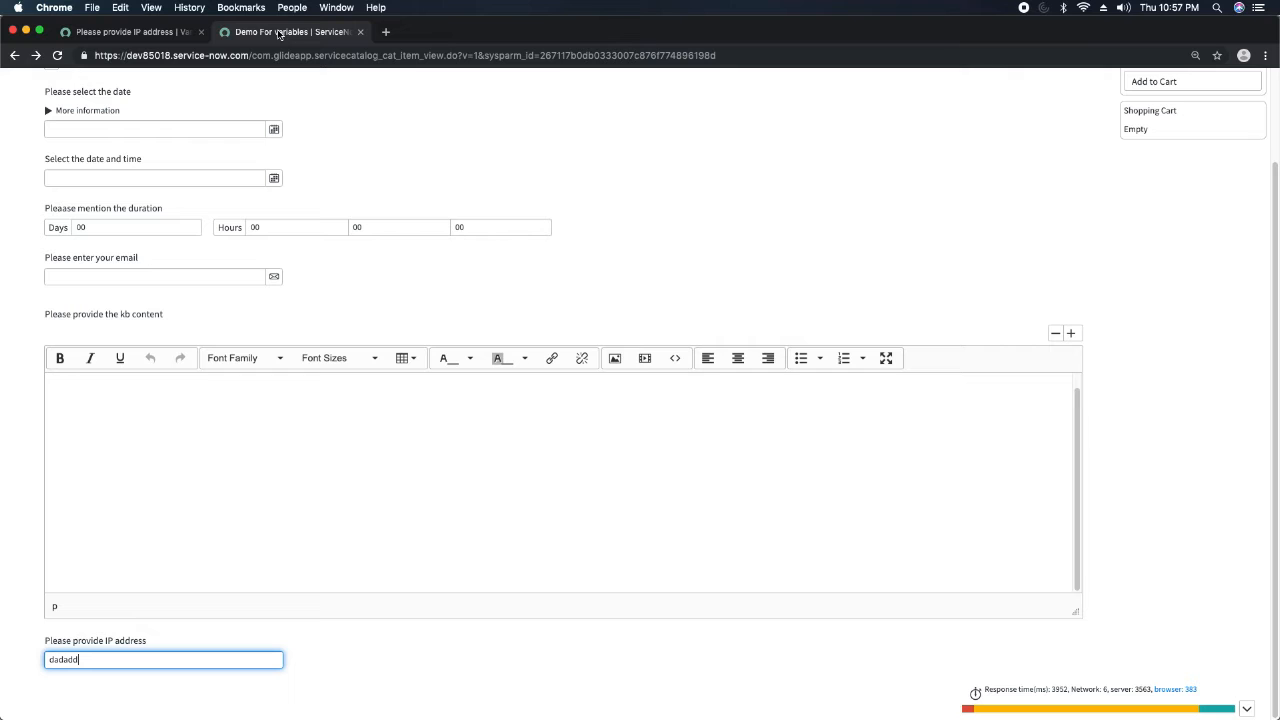
click(597, 250)
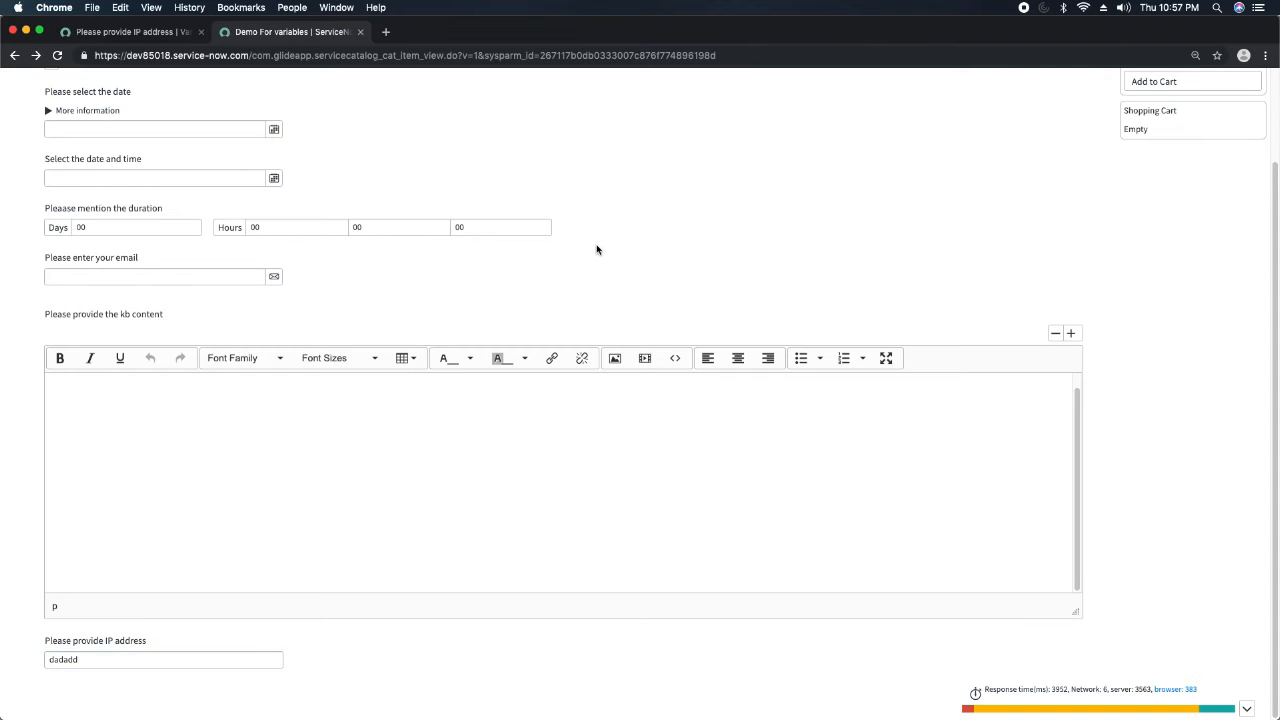
scroll(597, 250, up, 2)
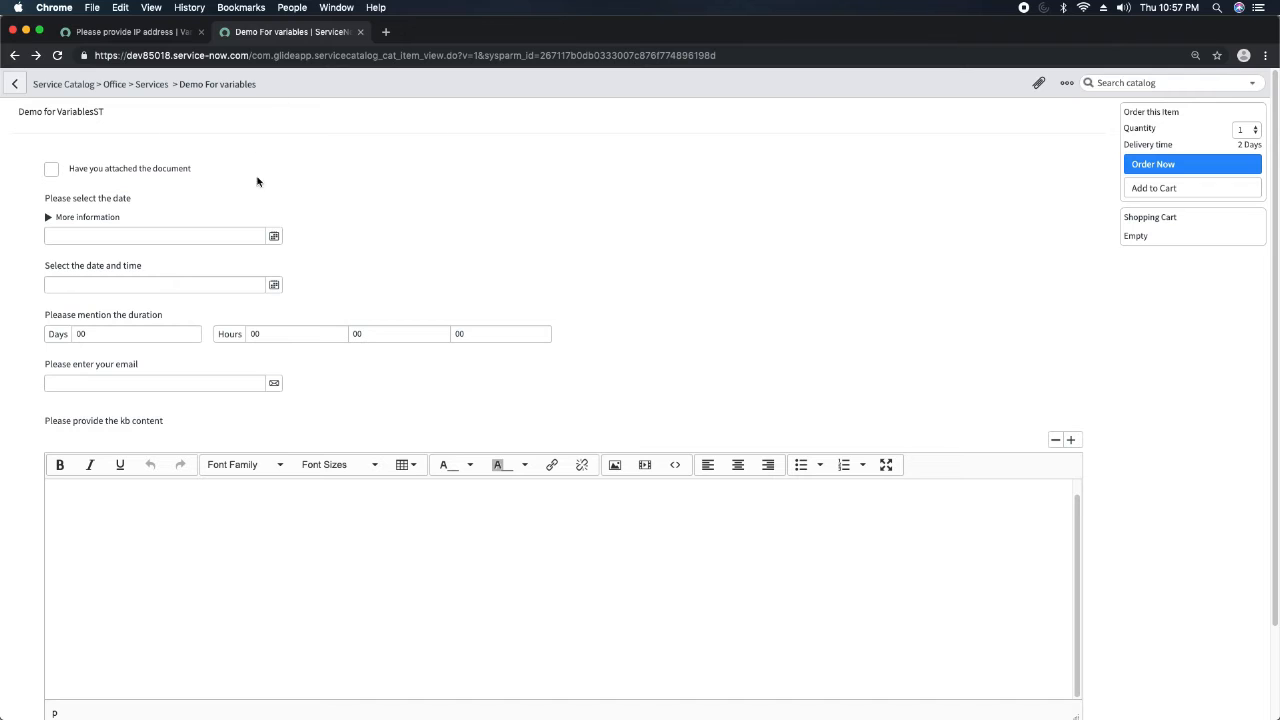
Start a new variable of type Label from the Demo For variables item's variable list.
click(137, 33)
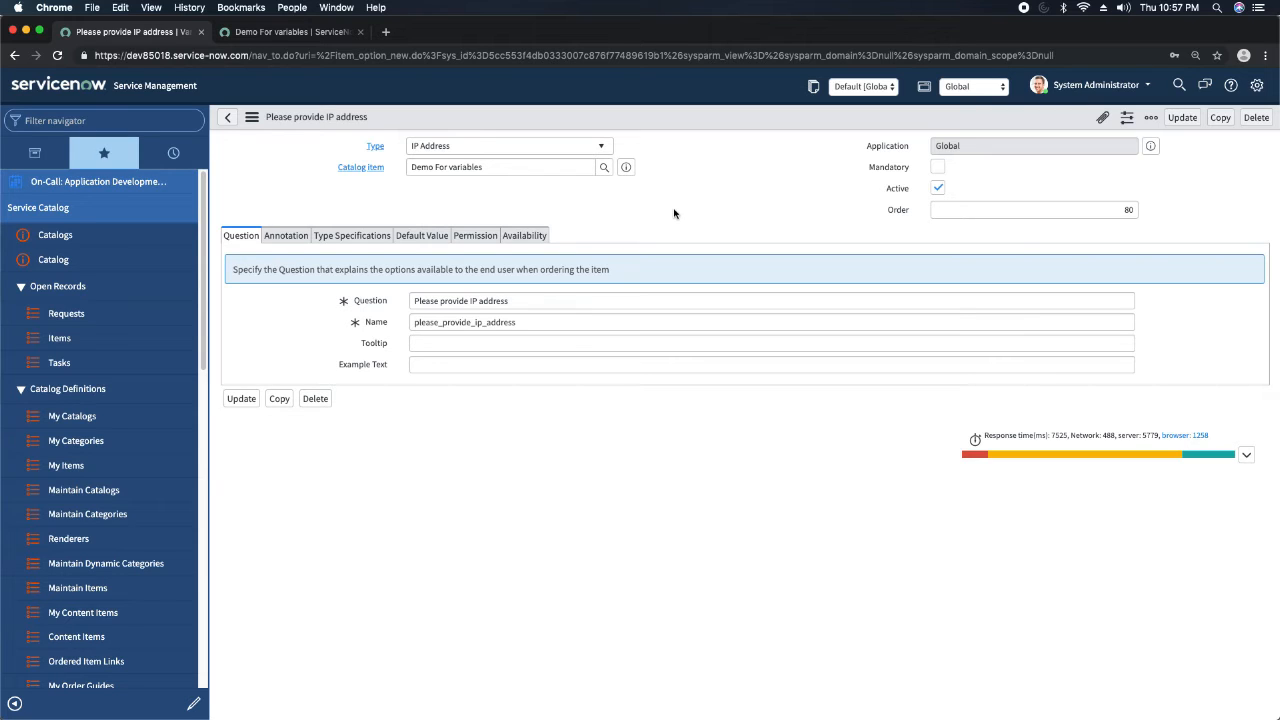
click(626, 167)
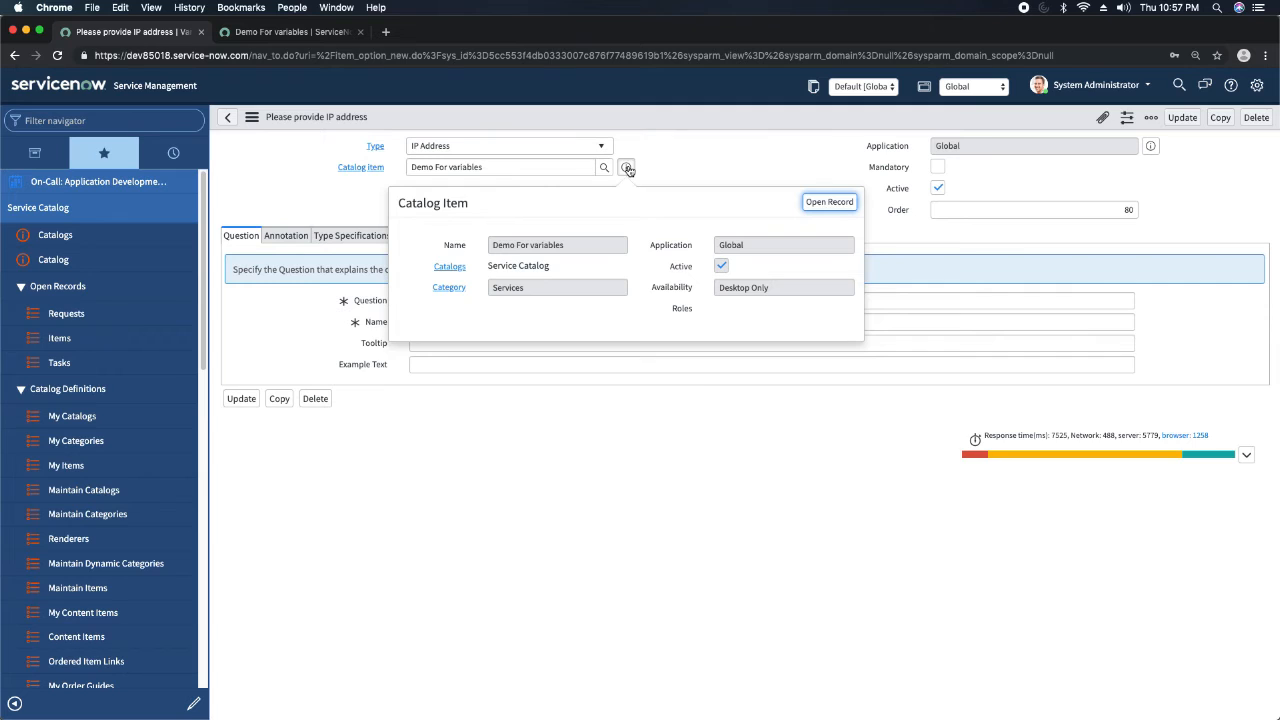
click(829, 202)
scroll(368, 409, down, 5)
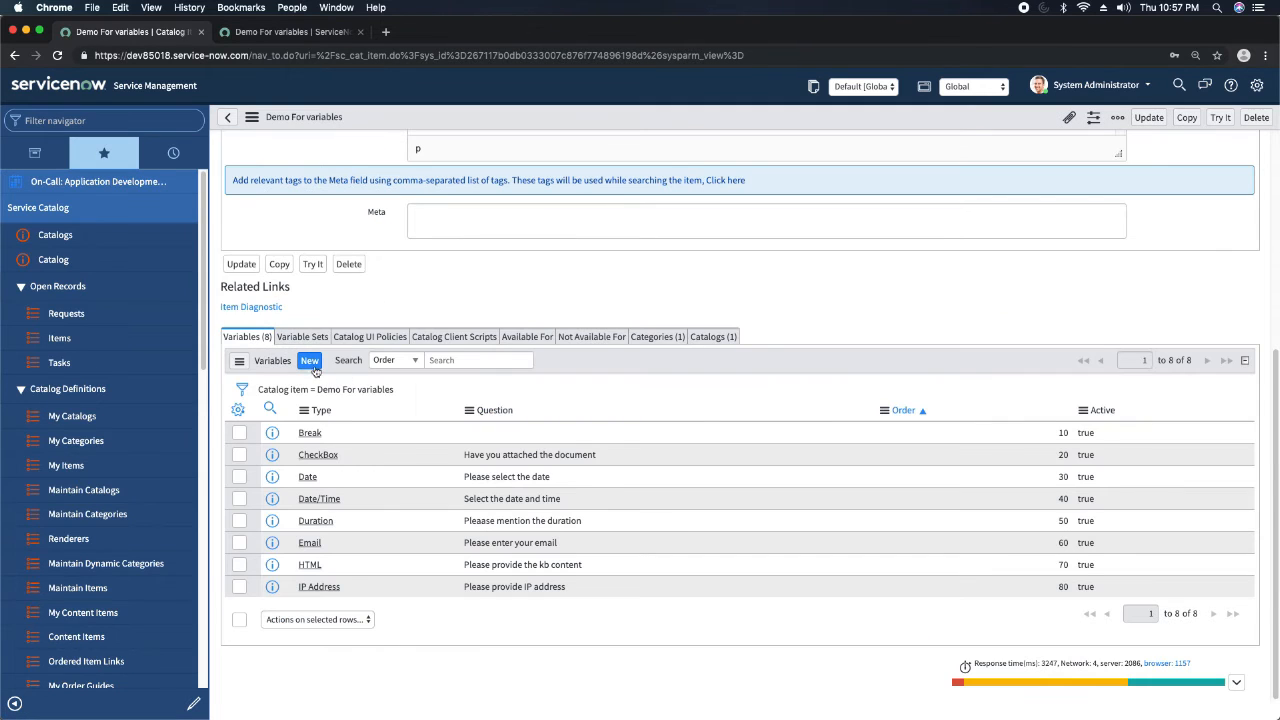
click(308, 362)
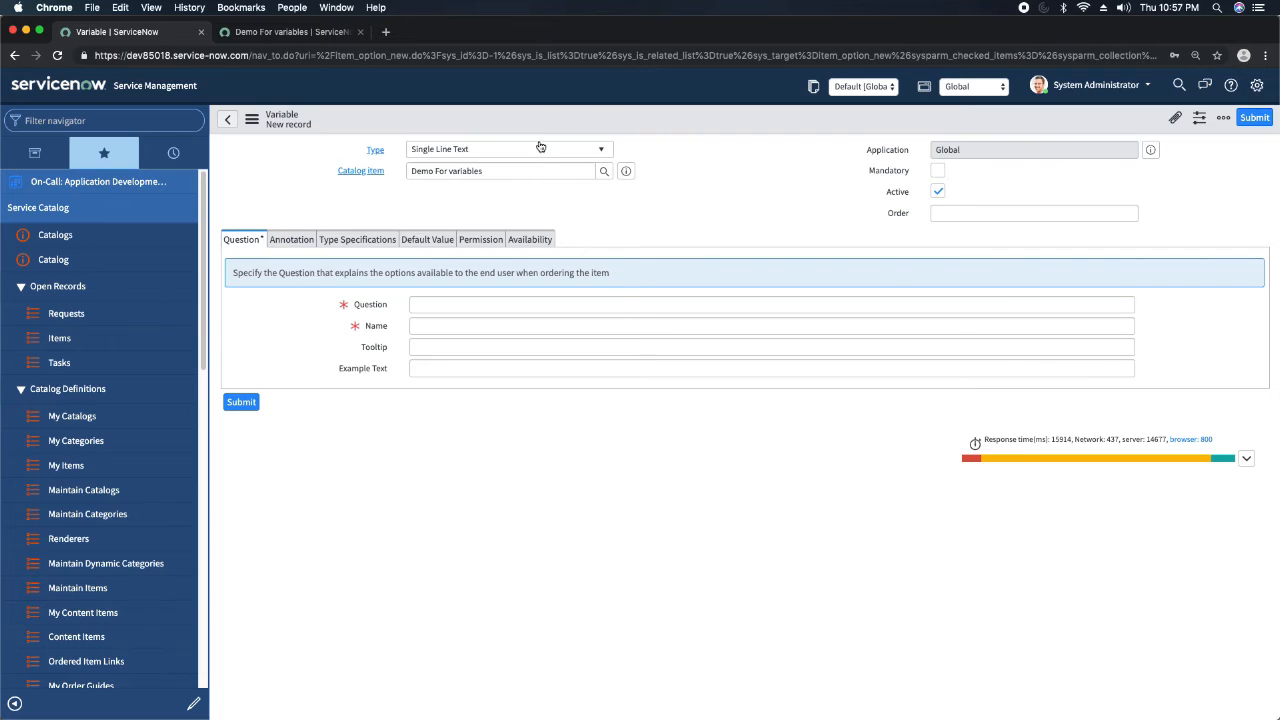
click(538, 147)
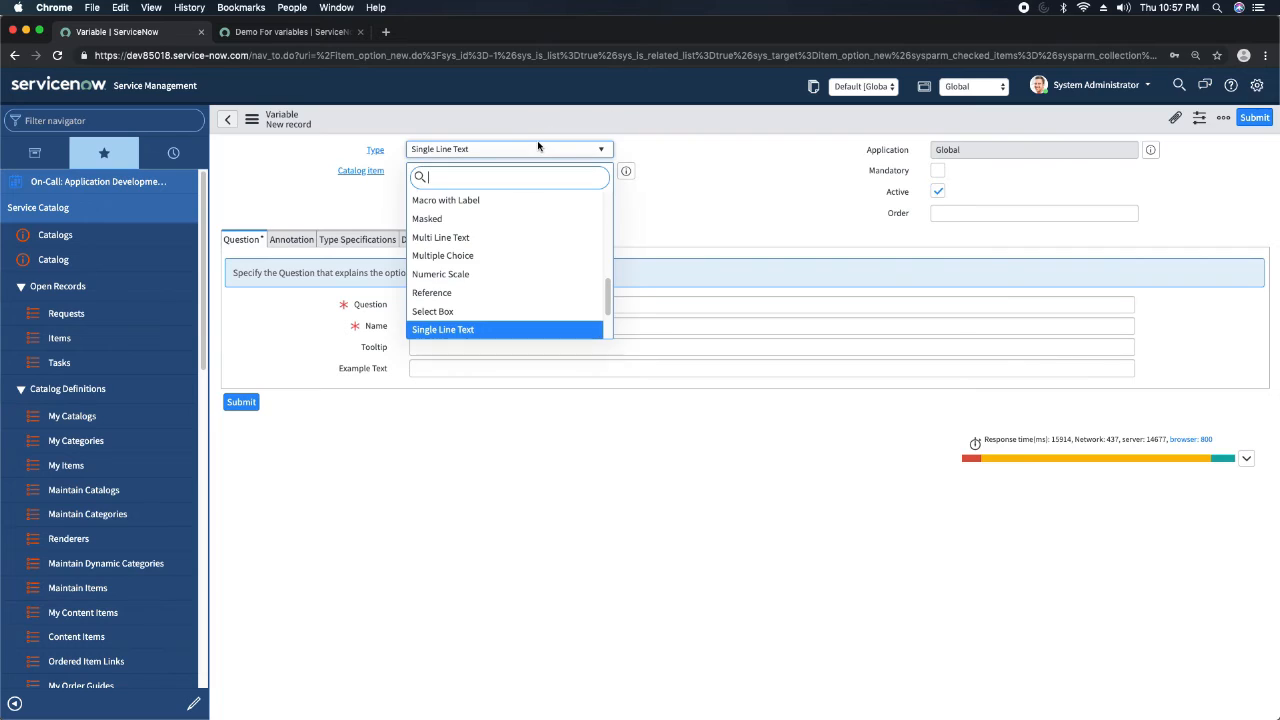
text(lab)
key(Return)
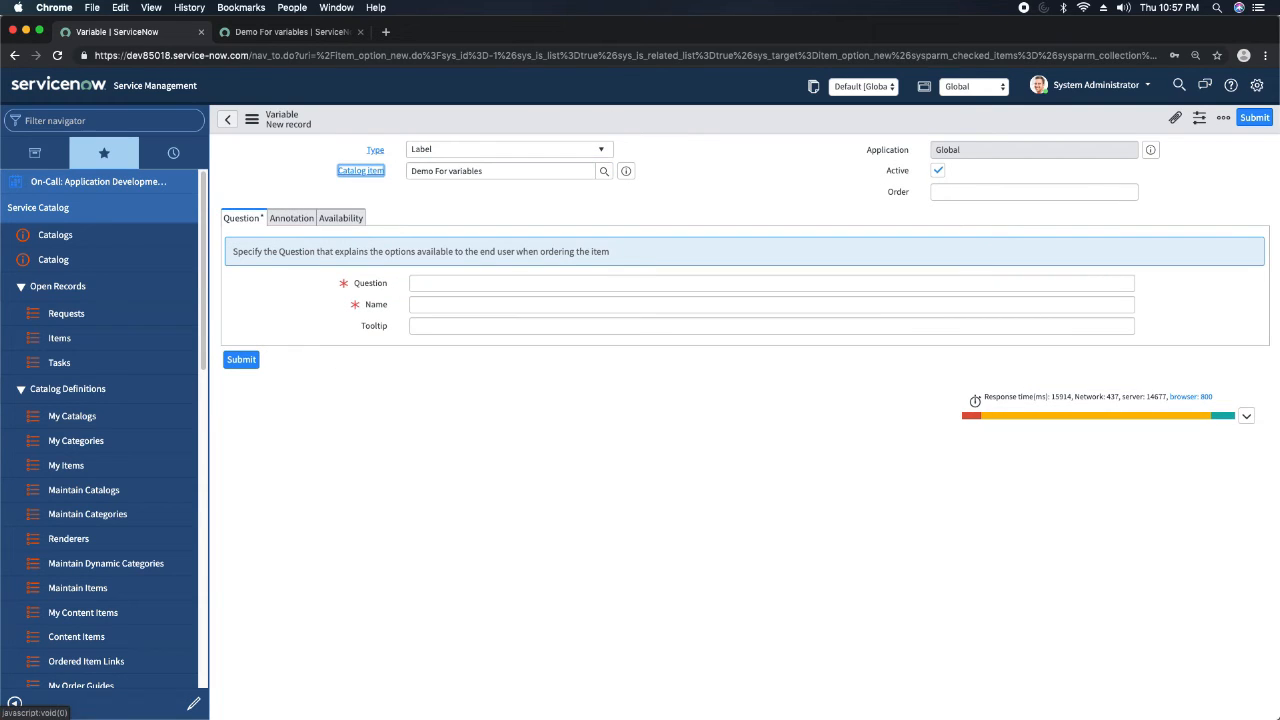
Enter "This the networking section" as the Label variable's question and set its order to 65.
click(490, 284)
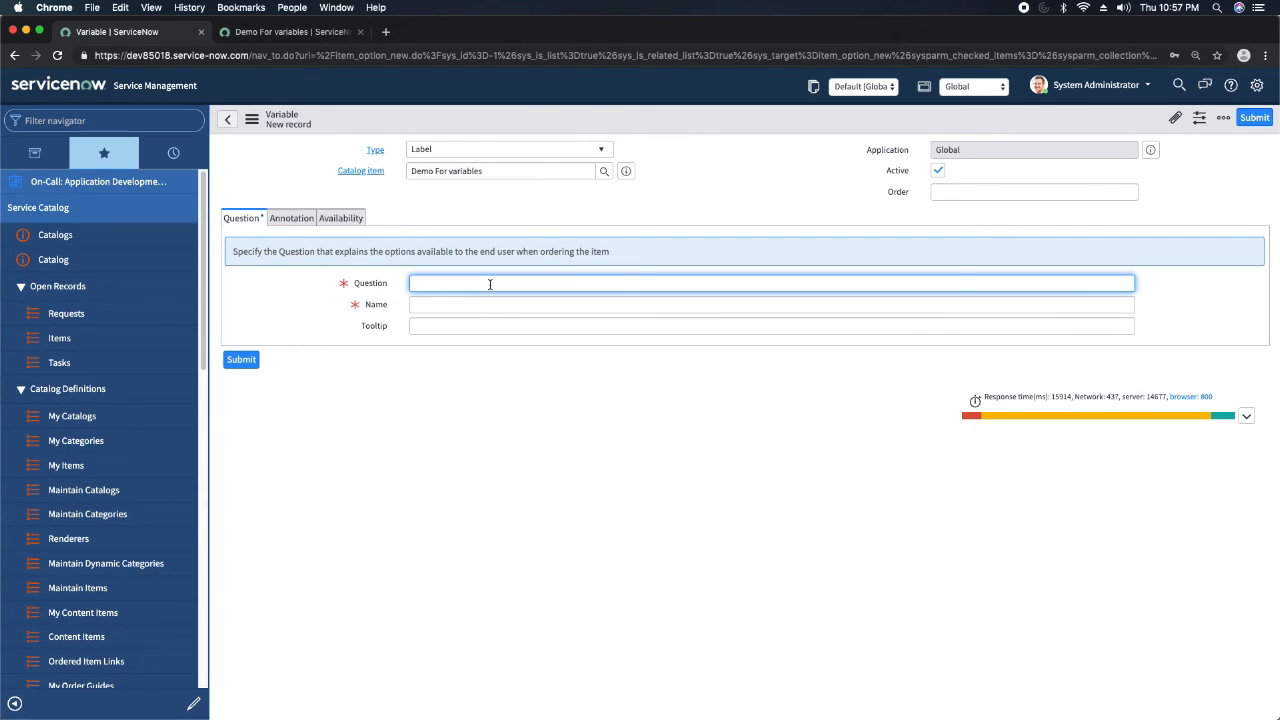
text(T)
text(hs)
text(s the net)
text(work)
text(ing section)
click(1059, 191)
text(5)
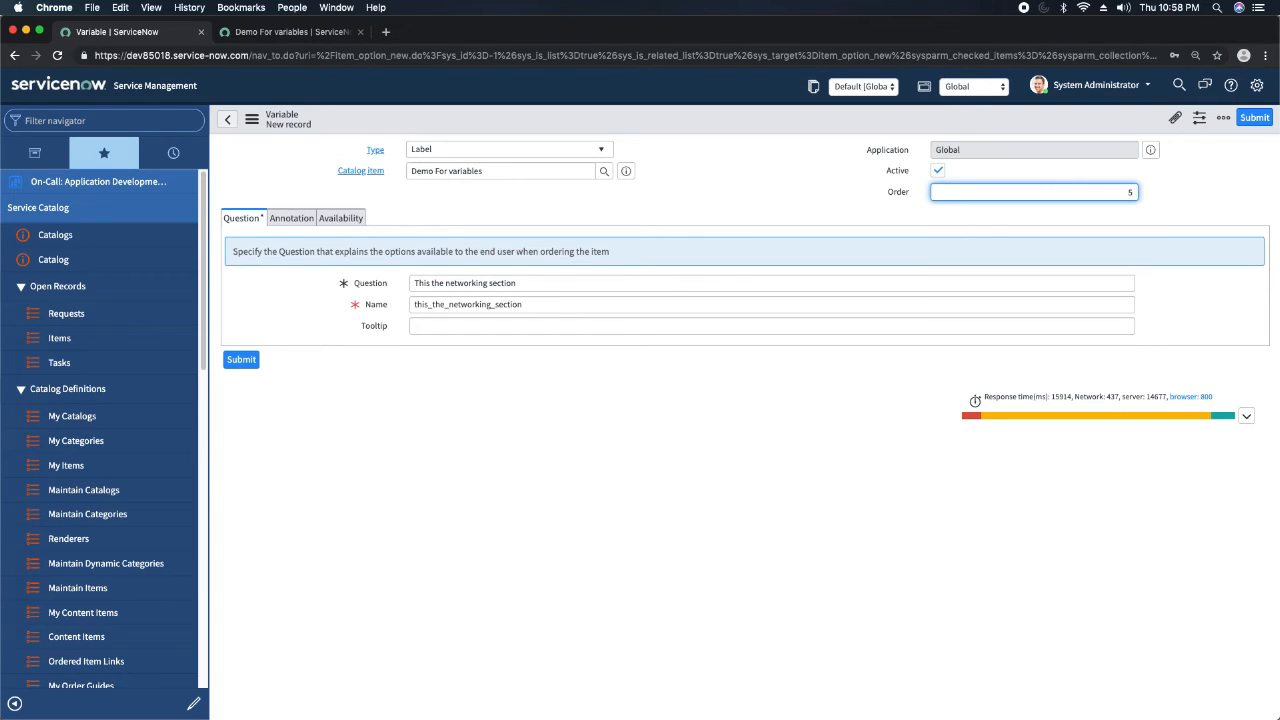
key(BackSpace)
text(65)
click(754, 211)
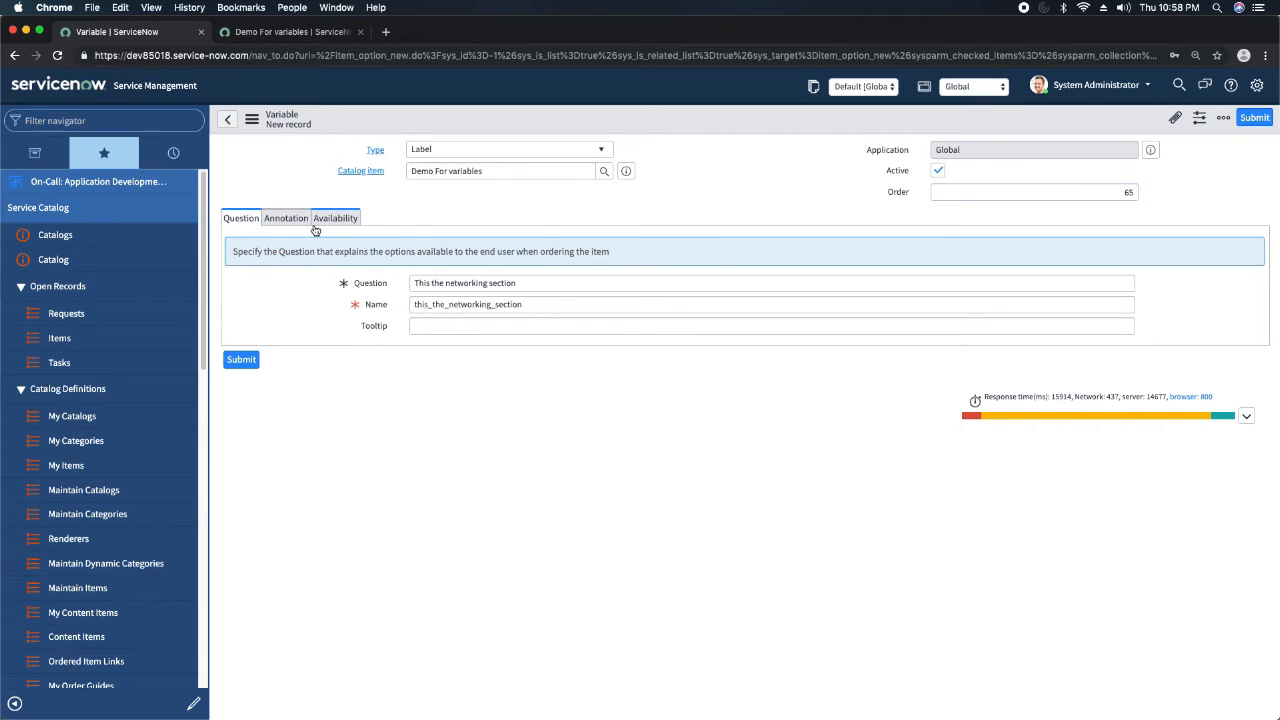
Save the Label variable and reload the item preview to check the networking section heading.
right_click(697, 128)
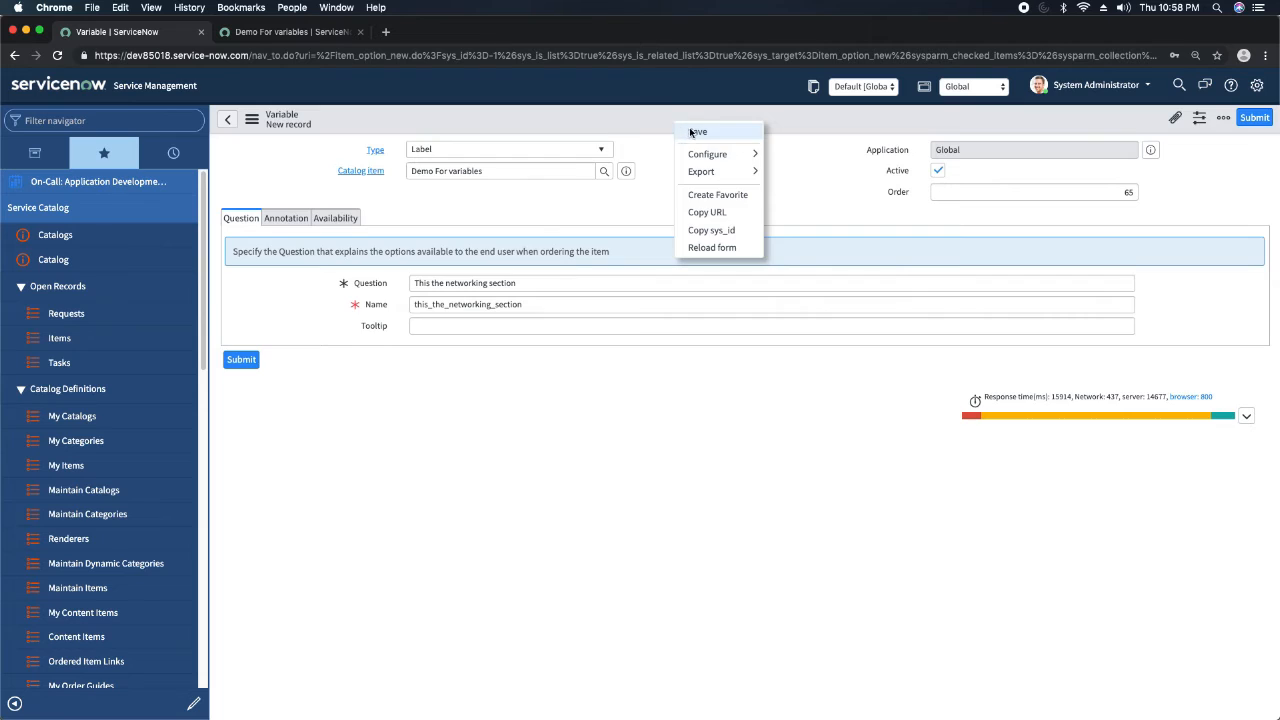
click(690, 130)
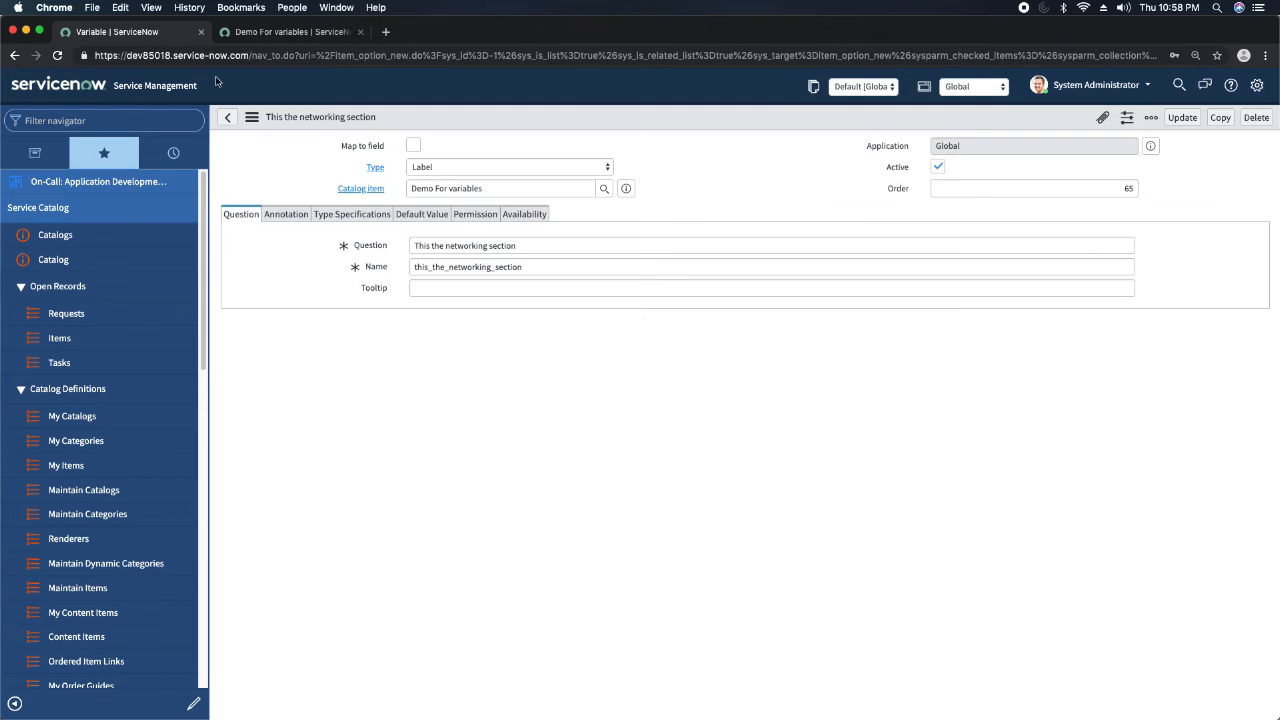
click(290, 32)
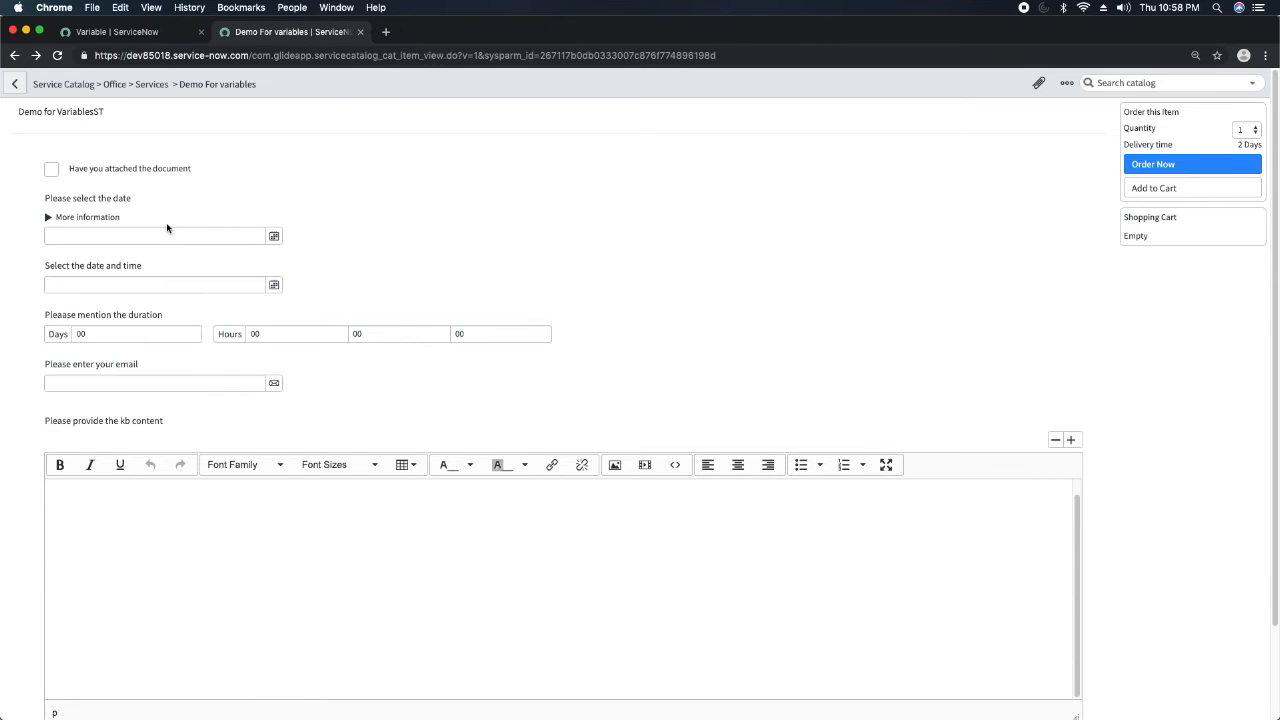
click(57, 56)
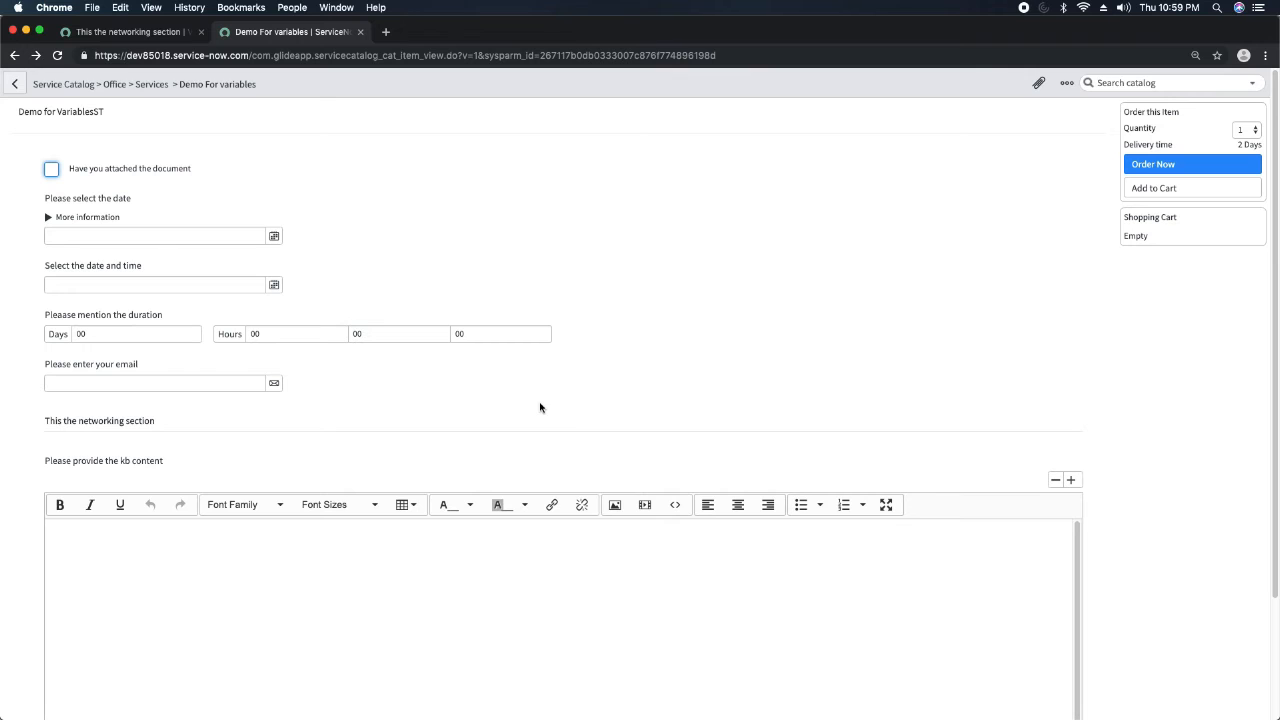
Return to the Demo For variables item's variable list and start a new variable of type List Collector.
click(160, 40)
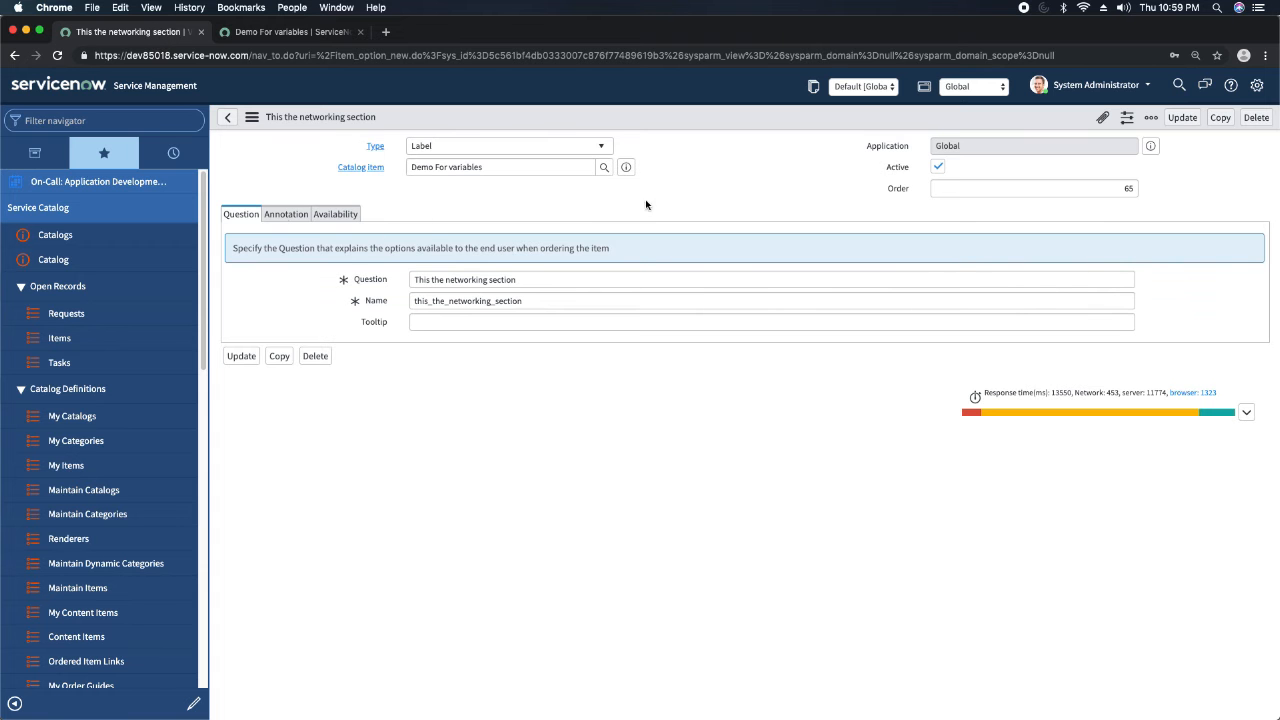
click(626, 167)
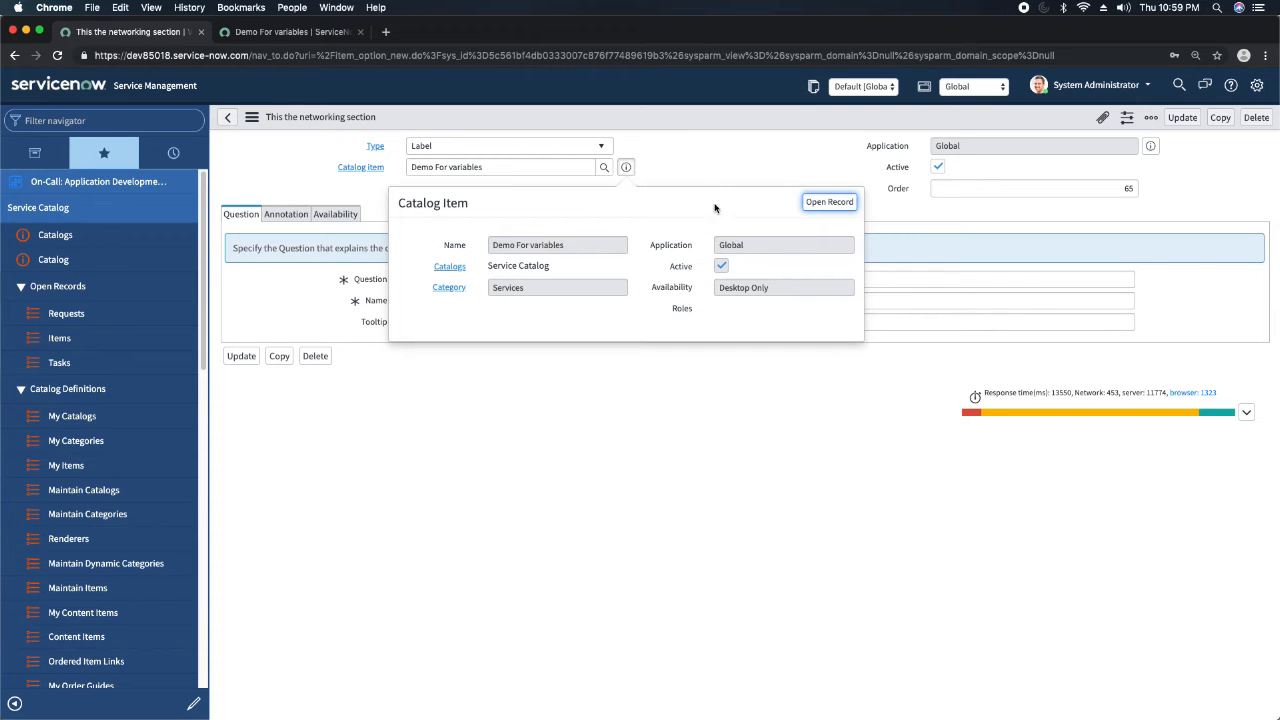
click(822, 201)
scroll(366, 400, down, 5)
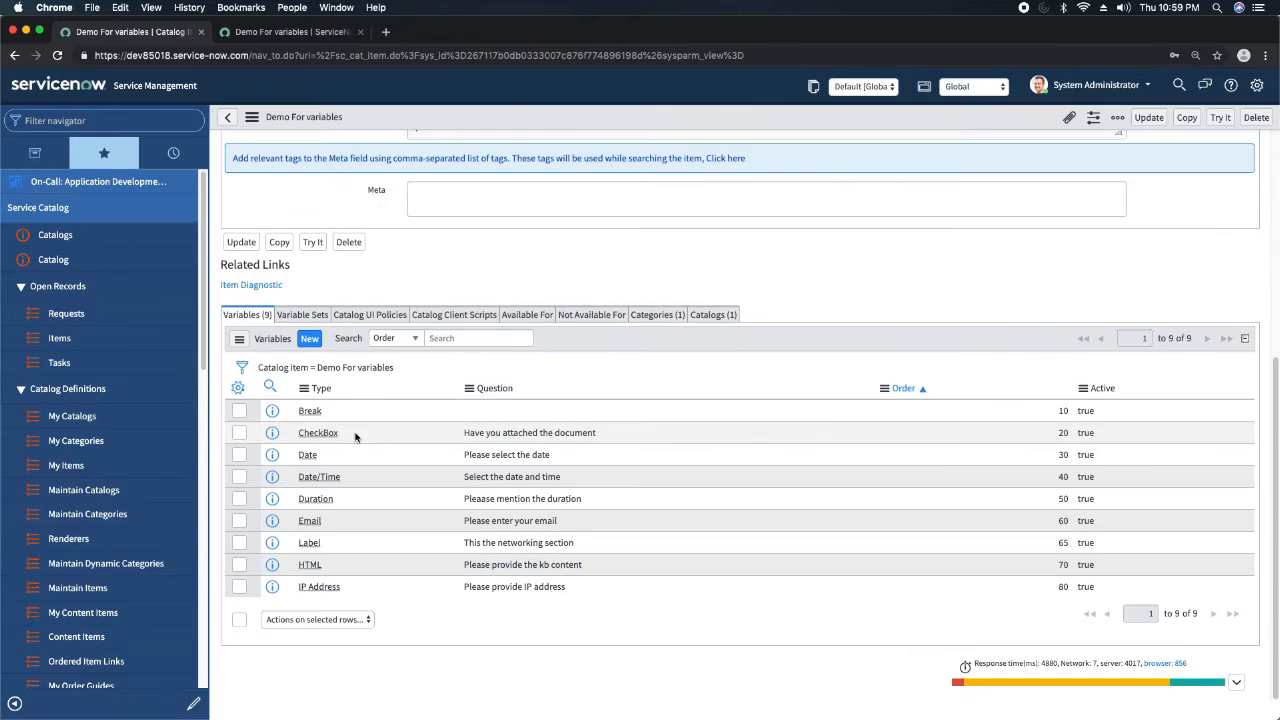
click(310, 340)
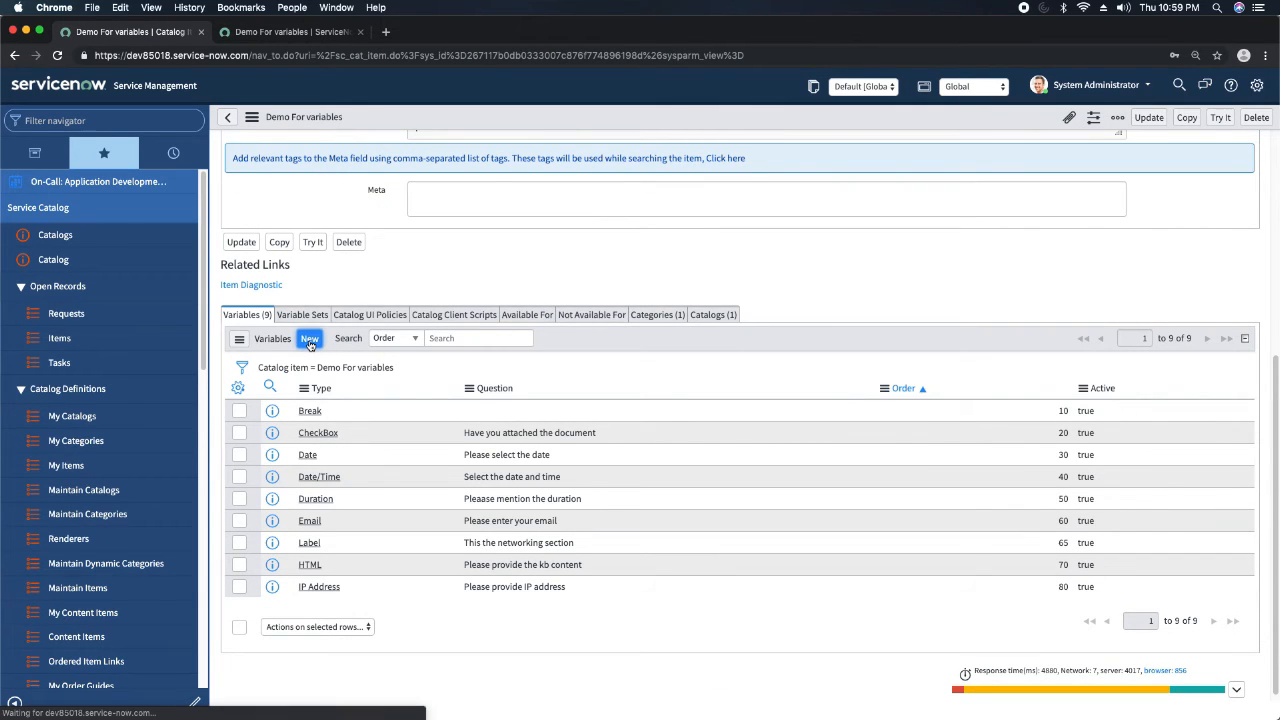
click(534, 150)
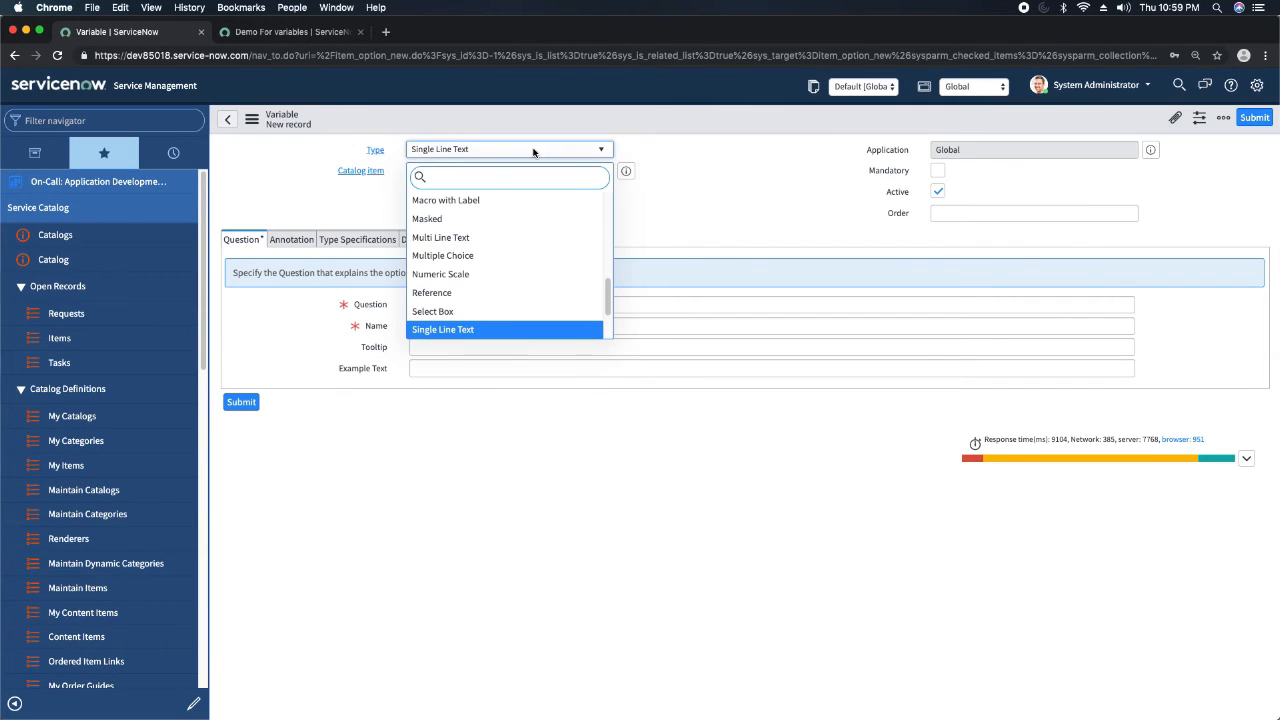
text(list)
key(Return)
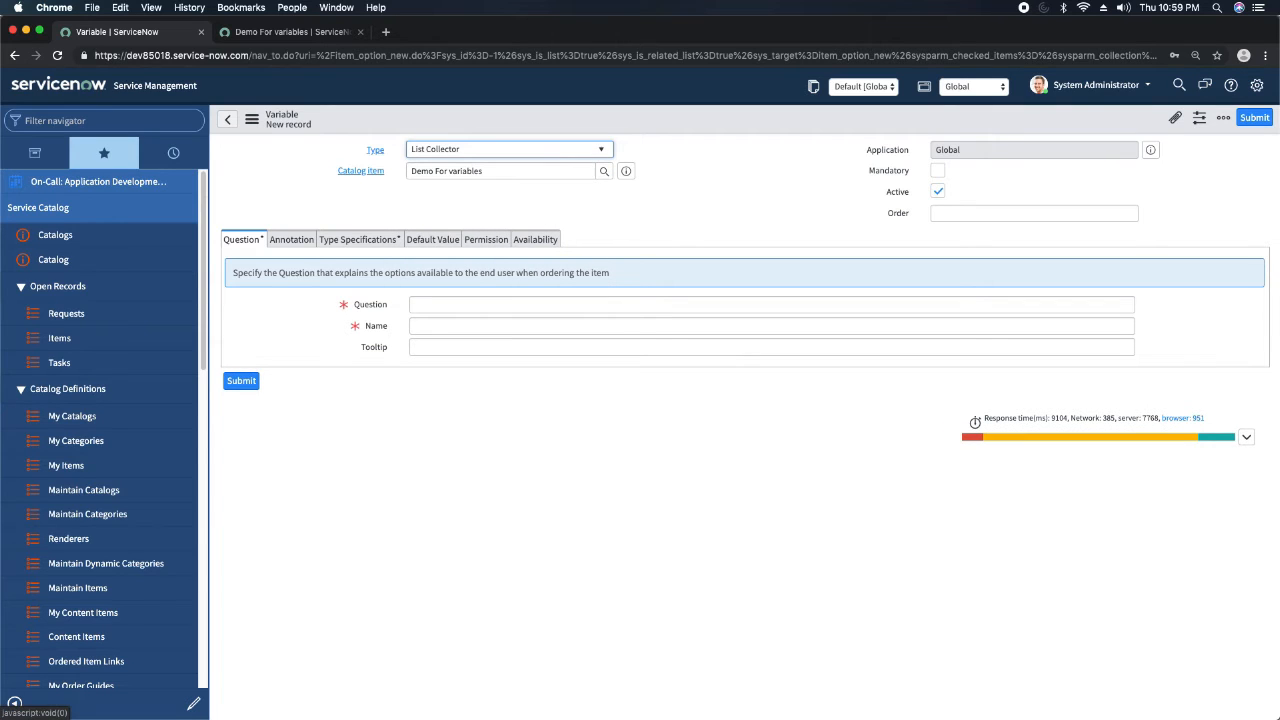
Enter "Please select the users" as the List Collector variable's question and set its order to 80.
click(466, 304)
text(Please select the users)
key(Tab)
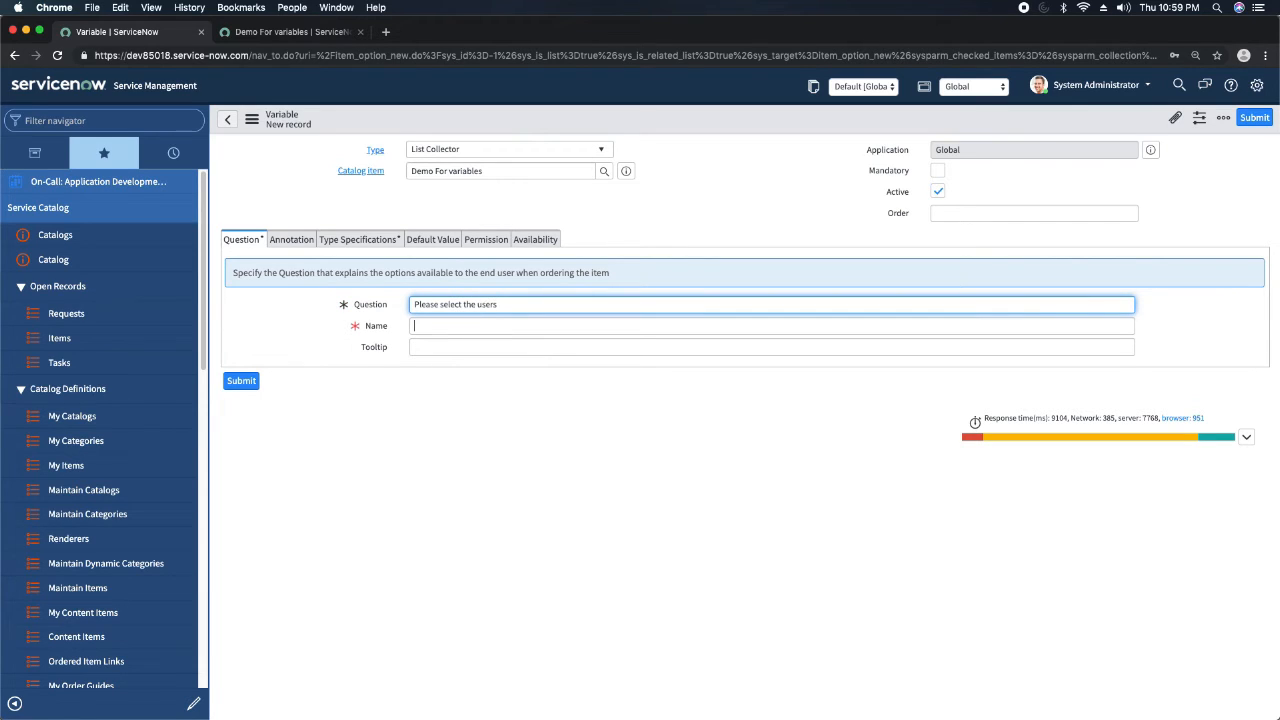
click(1080, 212)
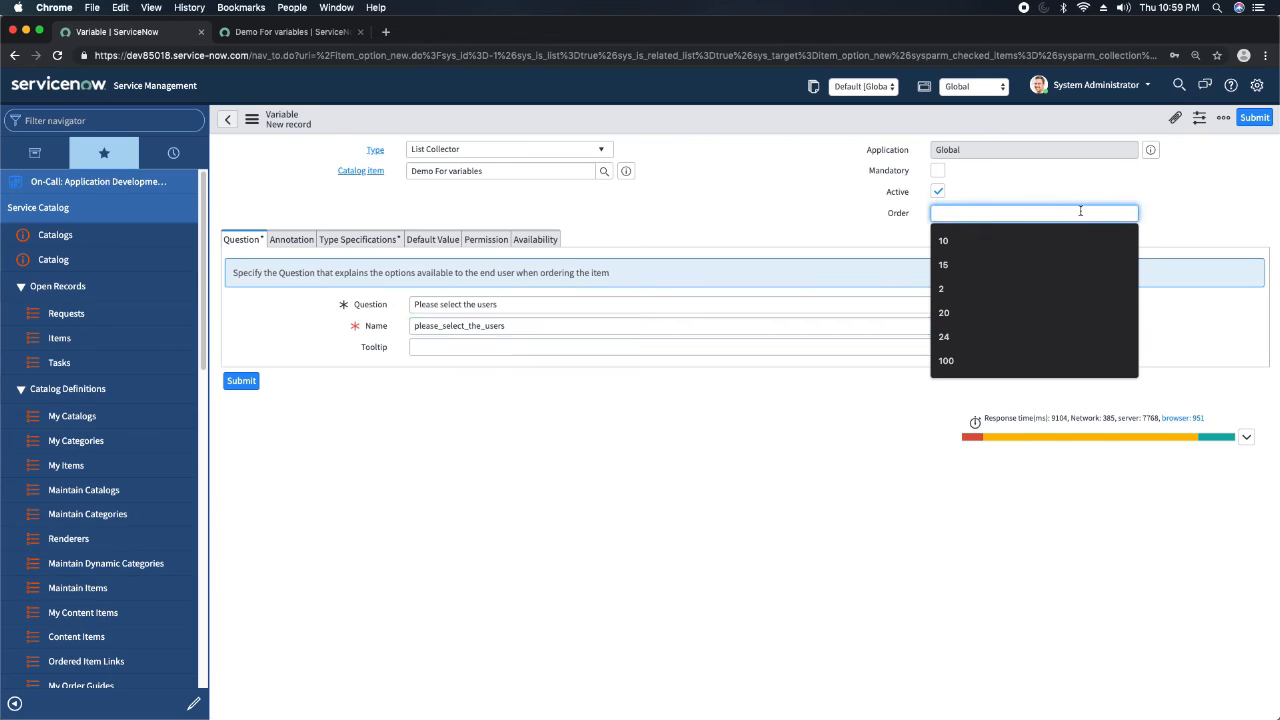
text(80)
click(728, 203)
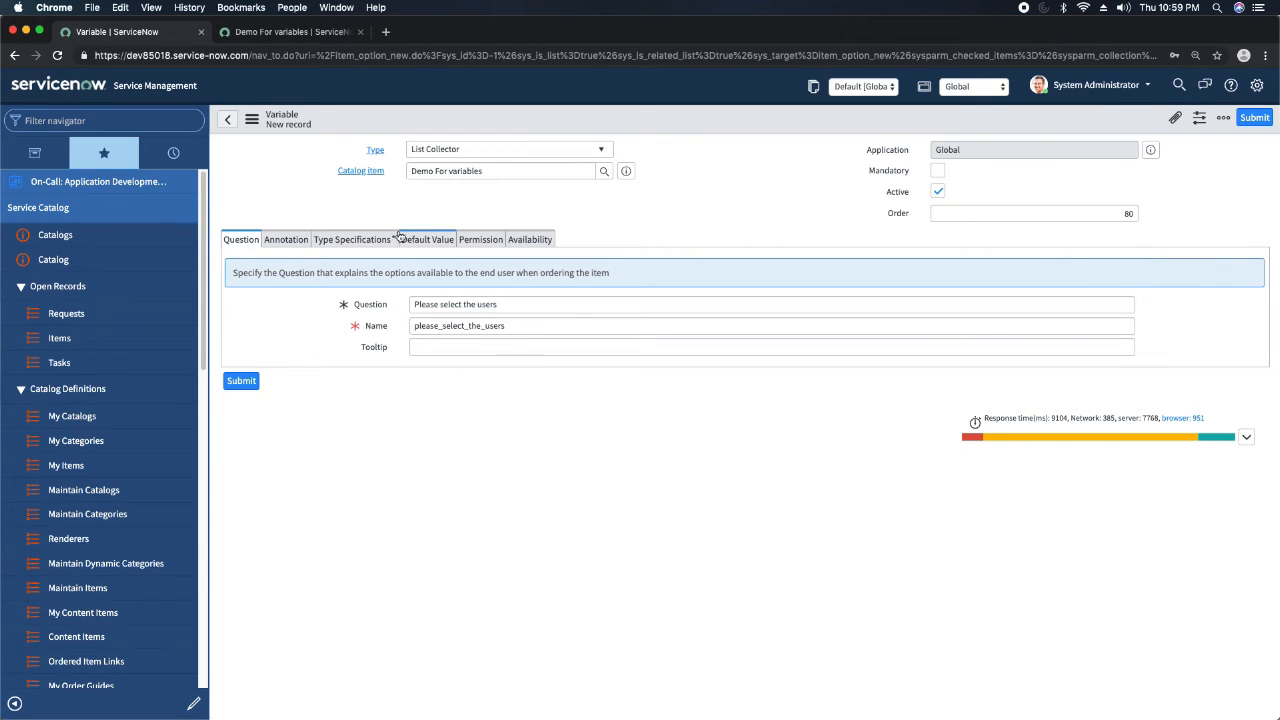
Set the List Collector's list table to User [sys_user] in its type specifications.
click(360, 241)
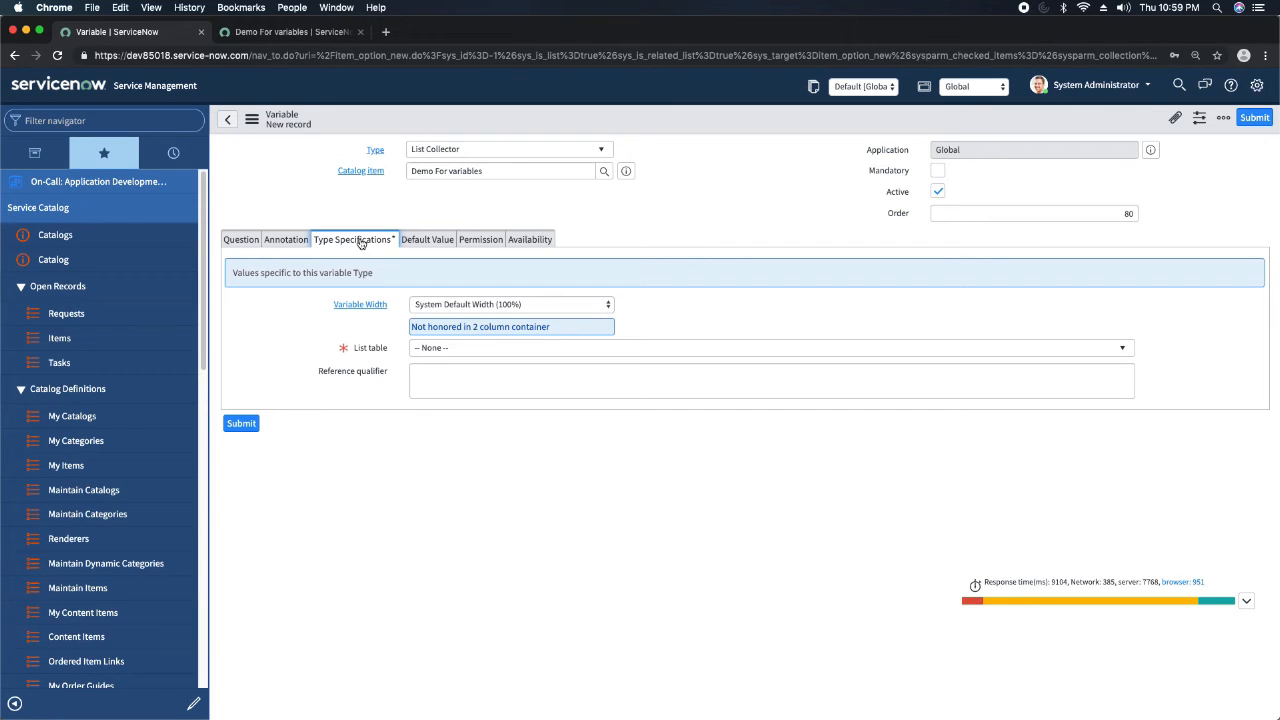
click(491, 350)
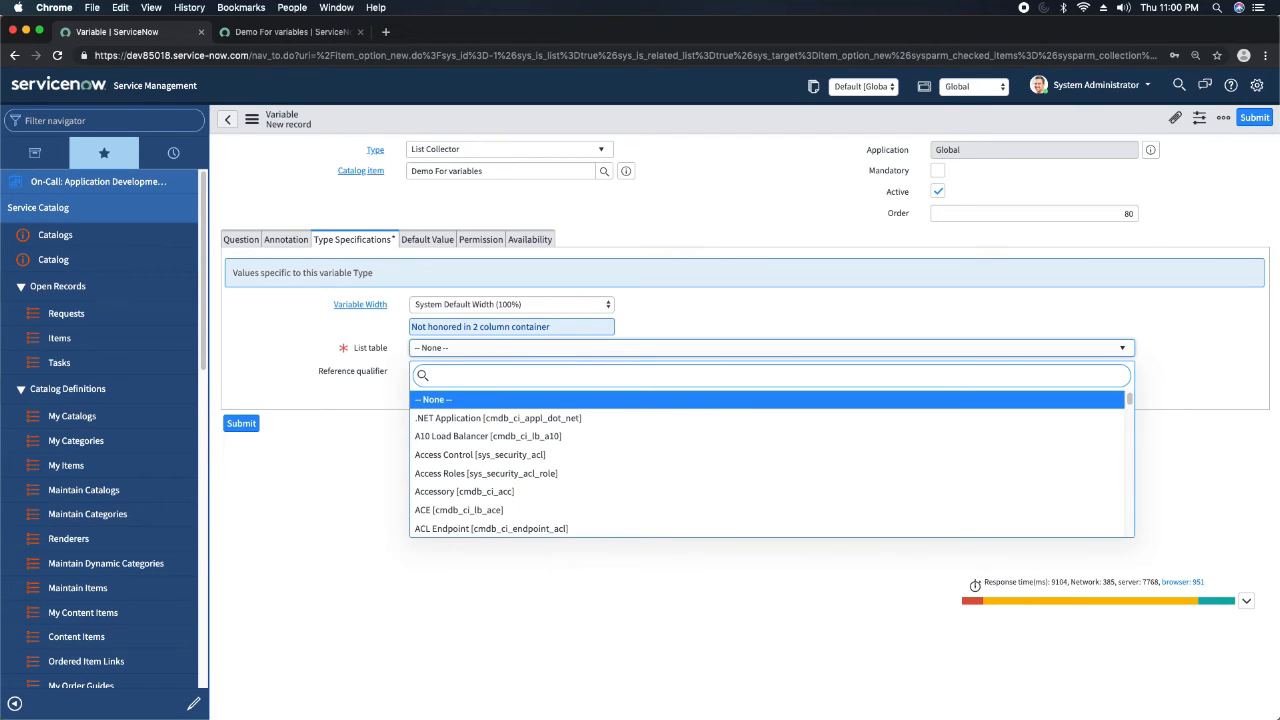
text(sys_user)
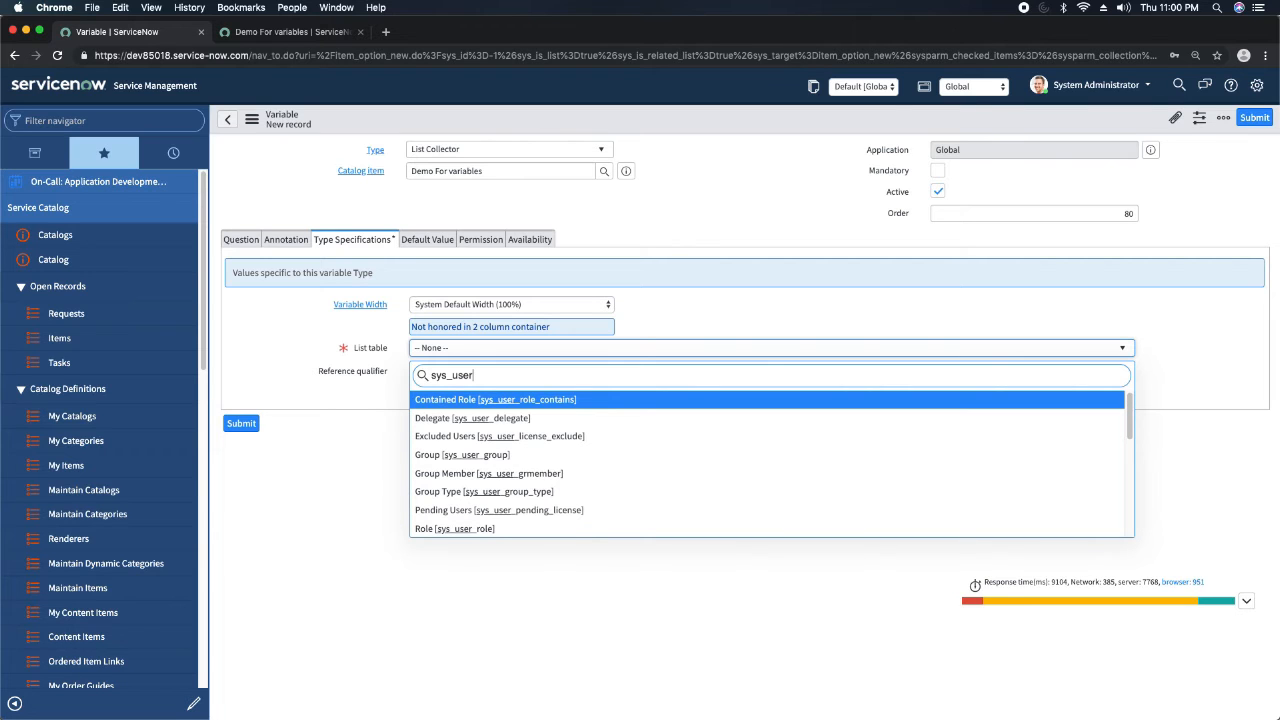
key(Down)
key(Down)
key(Down)
key(Down)
key(Down)
key(Down)
key(Down)
key(Down)
key(Down)
key(Down)
key(Down)
key(Down)
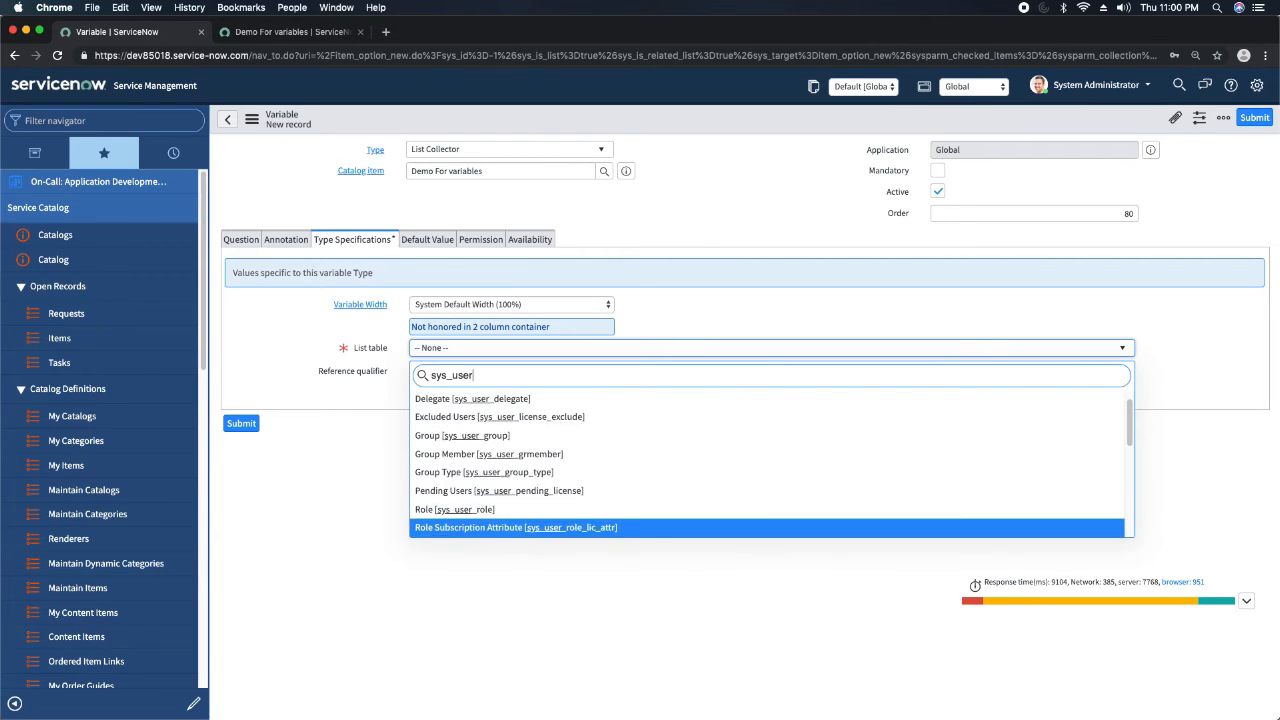
key(Up)
key(Up)
key(Return)
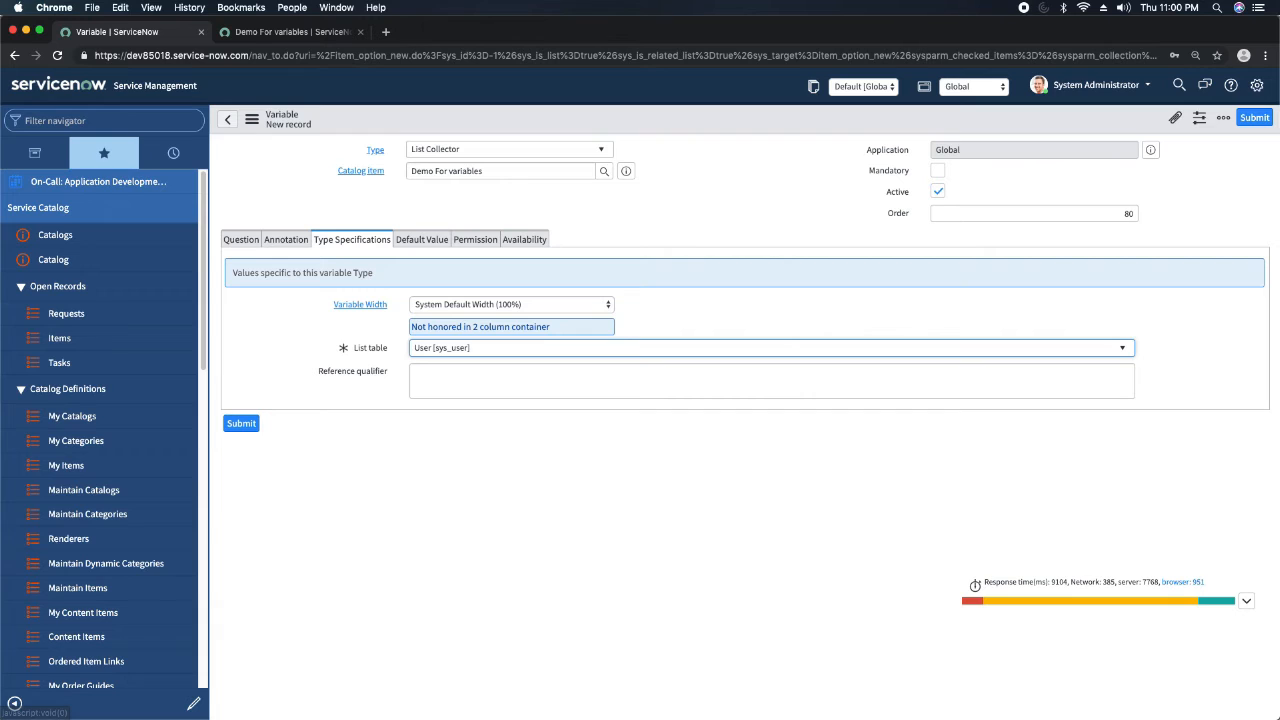
click(613, 233)
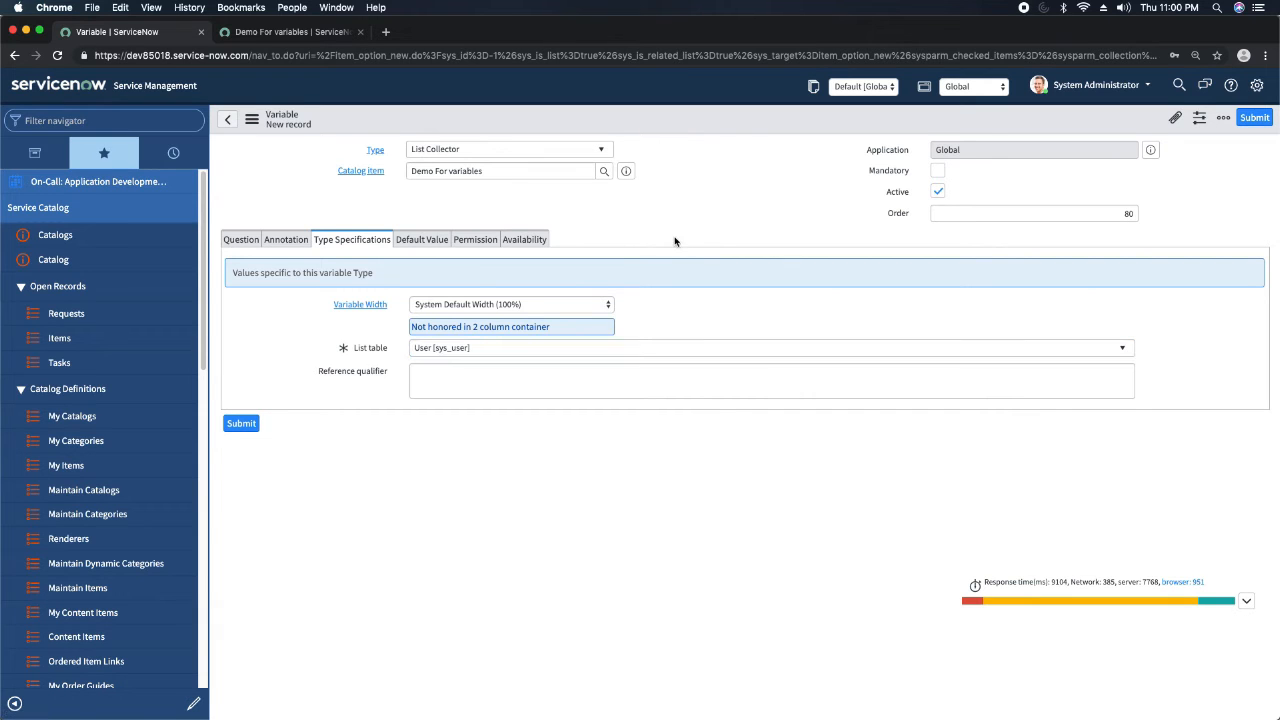
Save the List Collector variable and reload the item preview to check its user selection field.
right_click(655, 121)
click(682, 128)
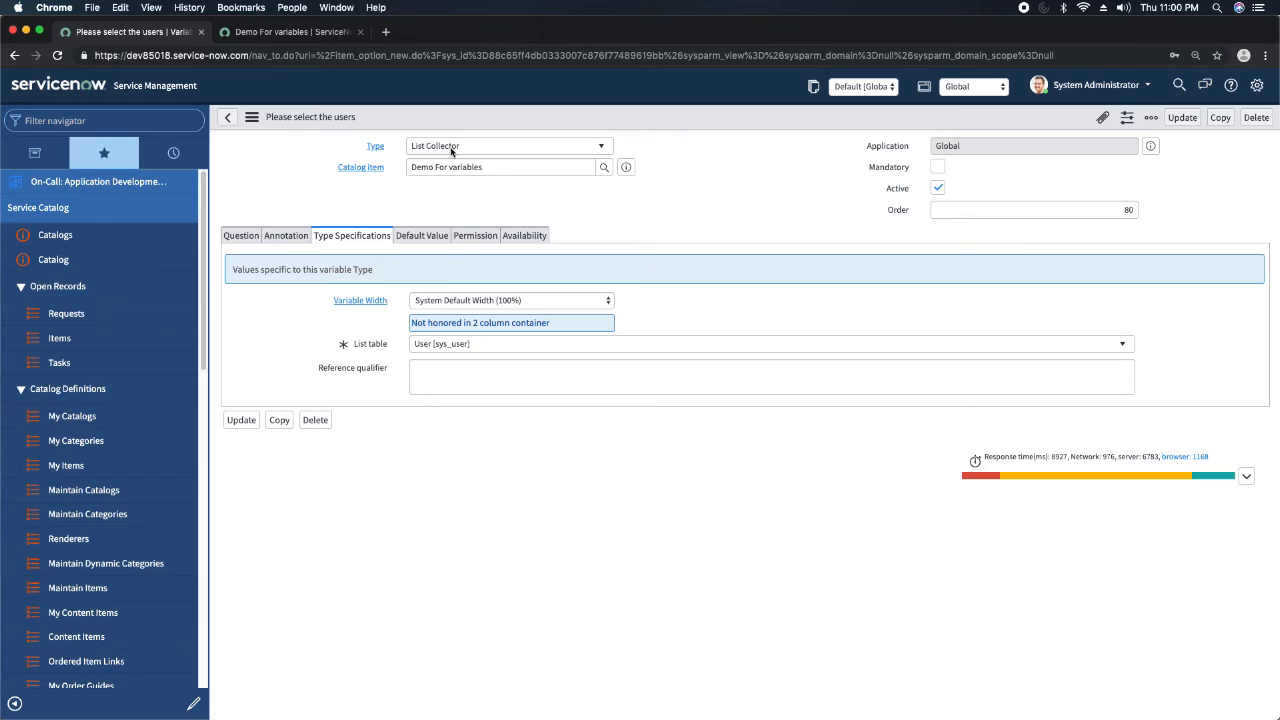
click(290, 36)
click(58, 55)
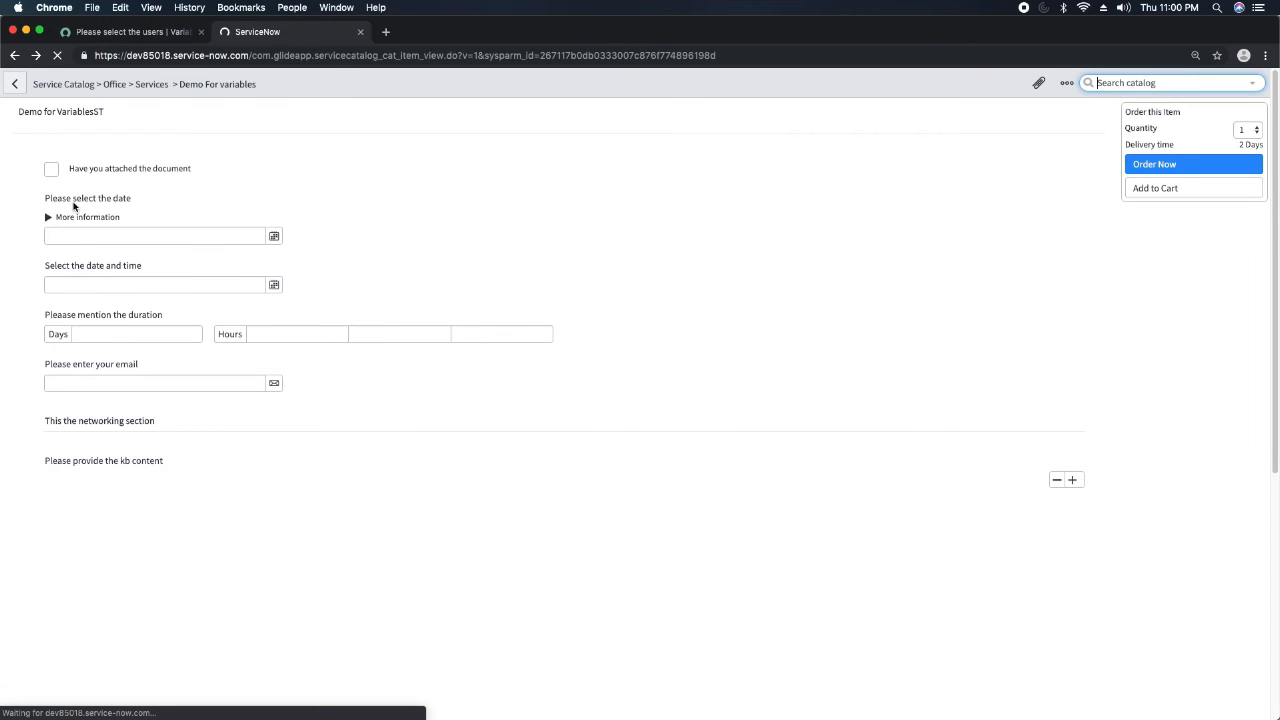
scroll(73, 206, down, 5)
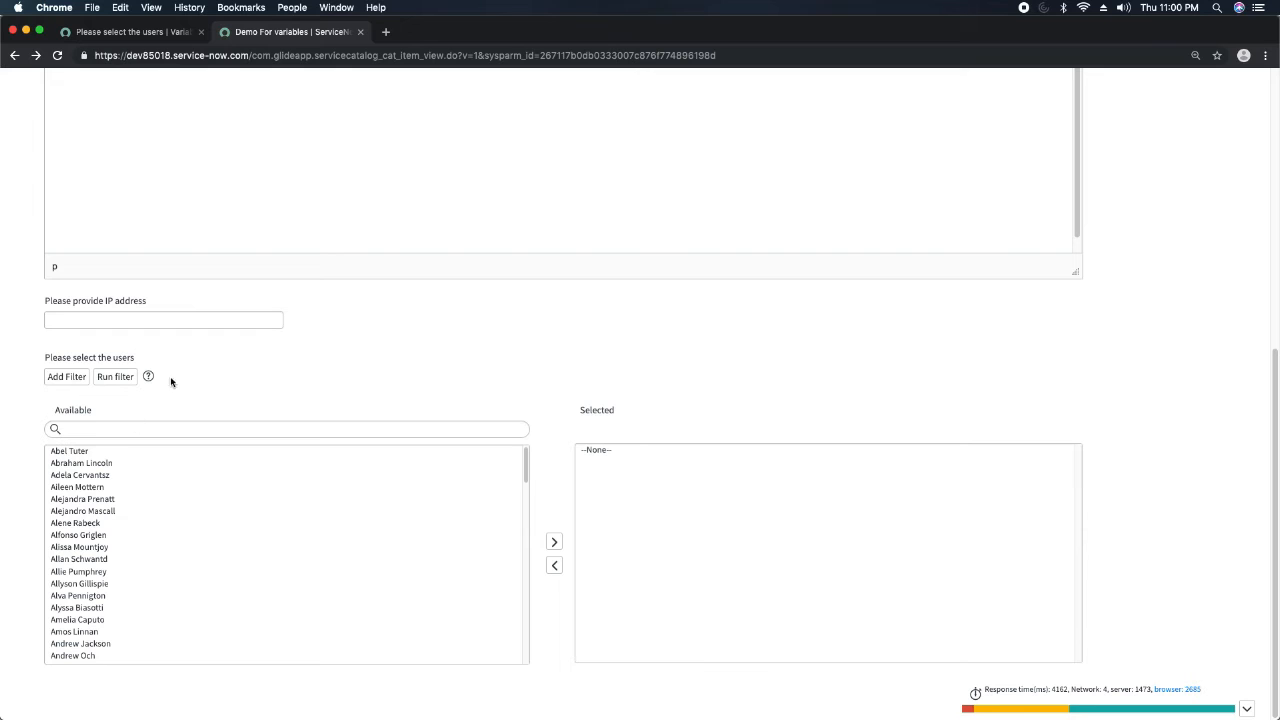
Try out the list collector in the preview by moving two available users to the selected list and review the field.
double_click(94, 538)
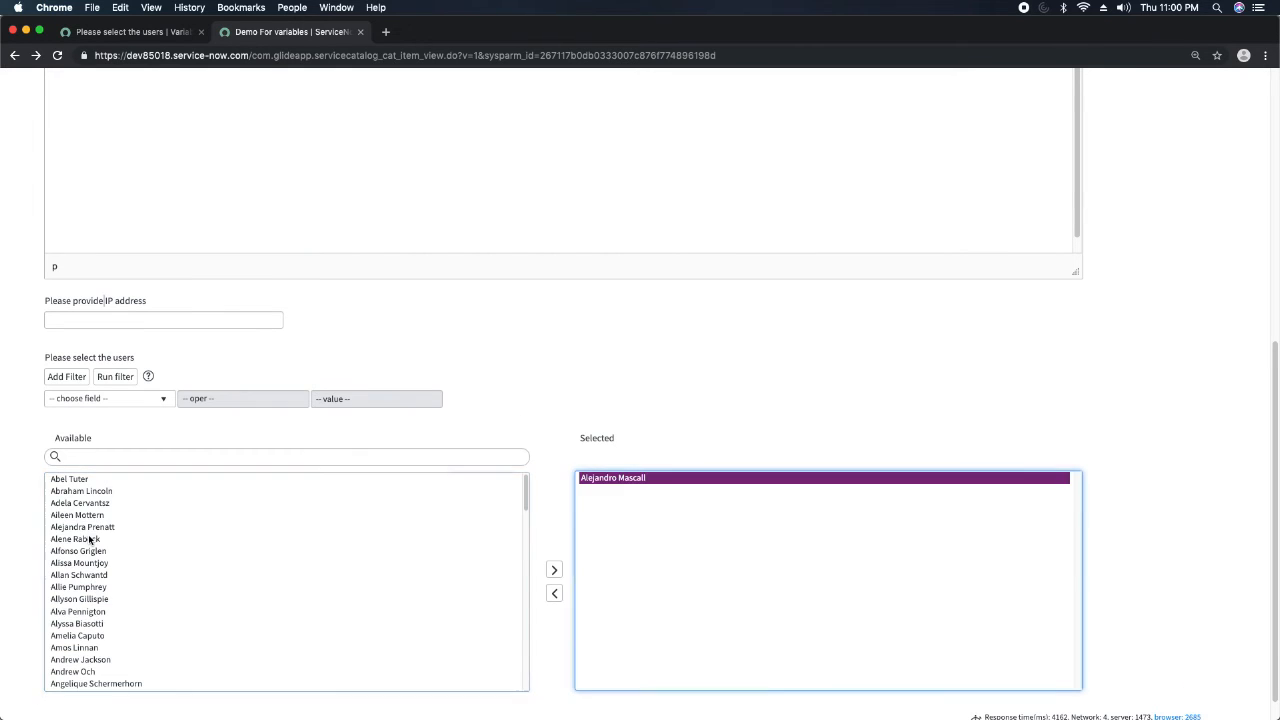
double_click(94, 527)
scroll(226, 543, down, 10)
scroll(300, 520, up, 8)
scroll(560, 440, down, 2)
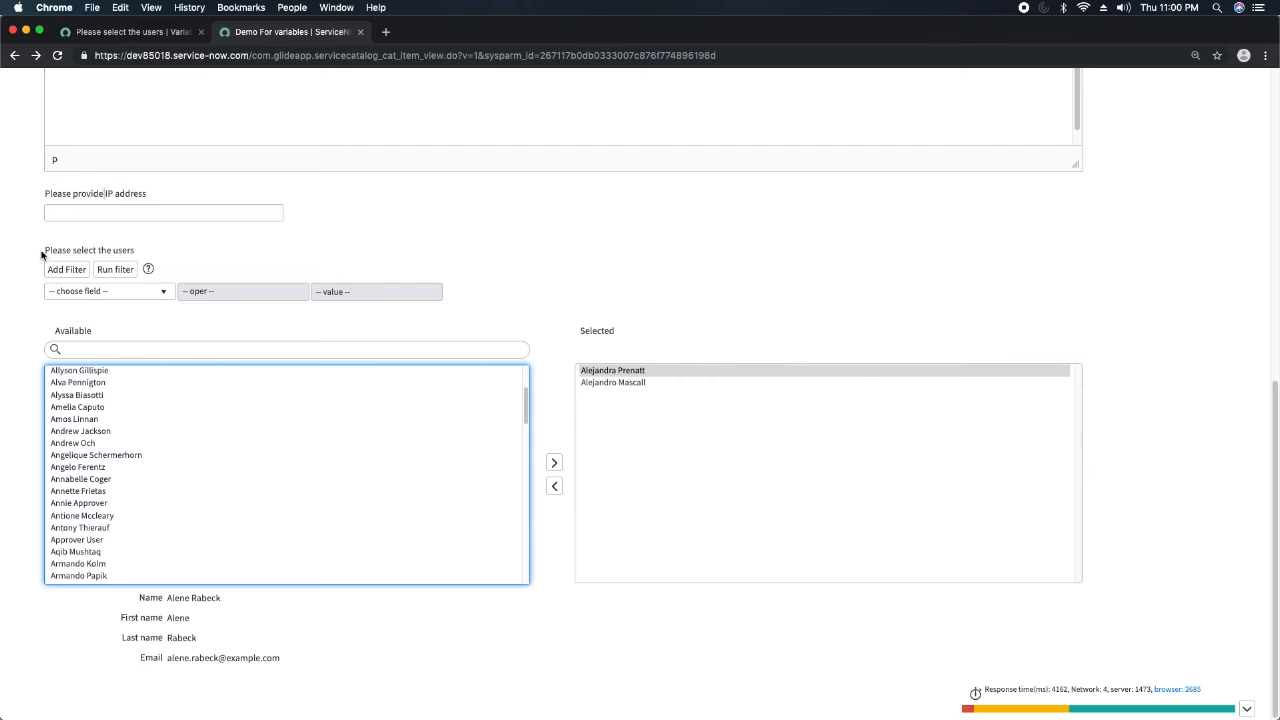
drag(41, 245, 477, 317)
click(477, 317)
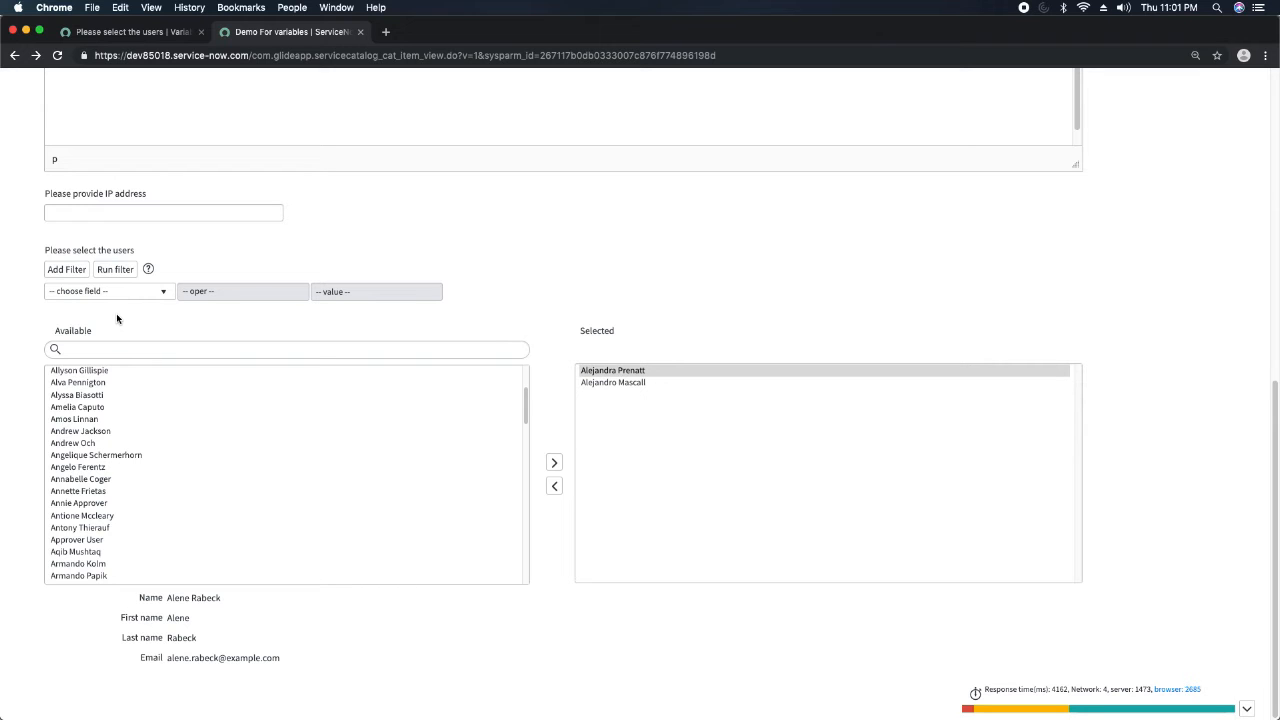
Return to the Demo For variables item record and start a new variable of type Lookup Multiple Choice.
click(135, 32)
click(626, 167)
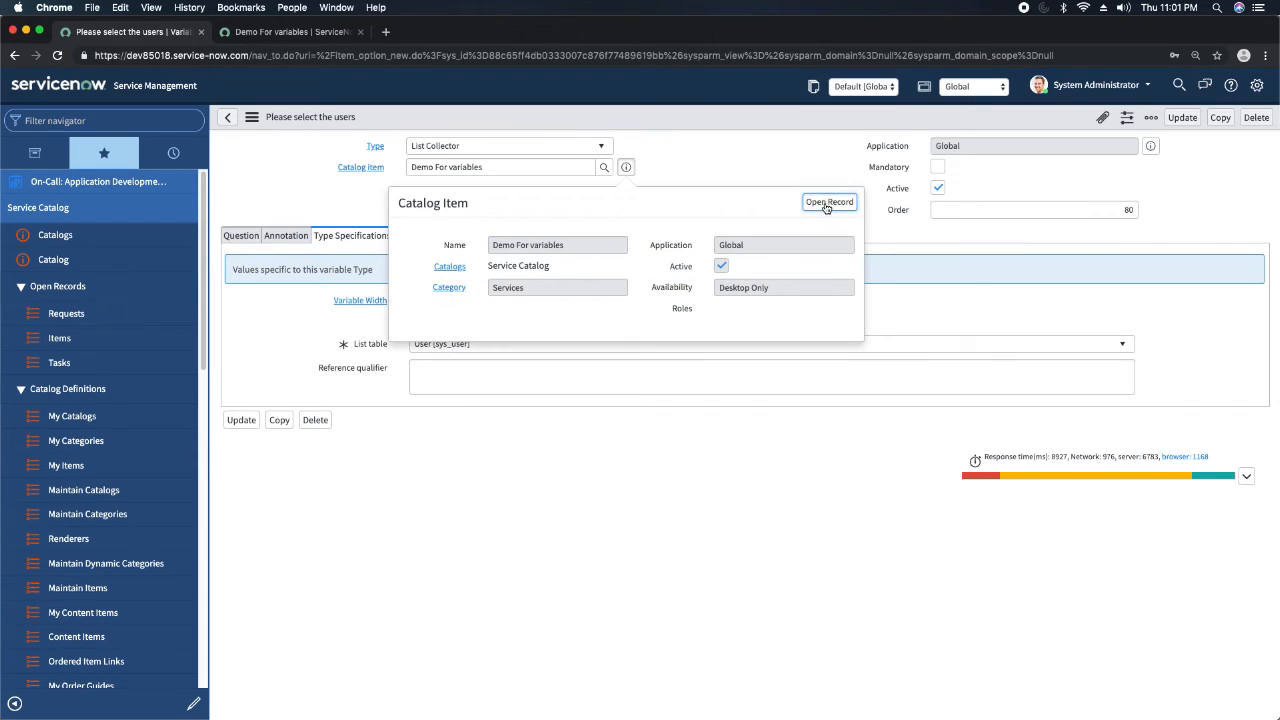
click(828, 204)
scroll(651, 332, down, 5)
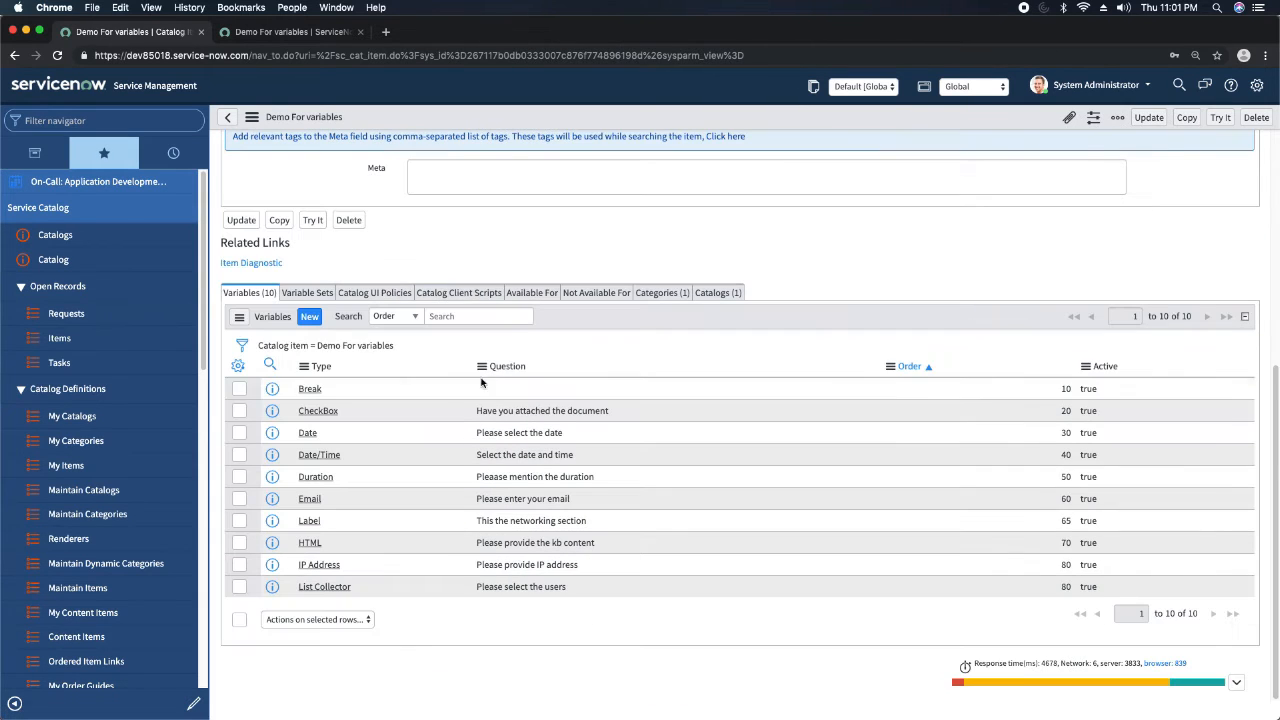
click(312, 318)
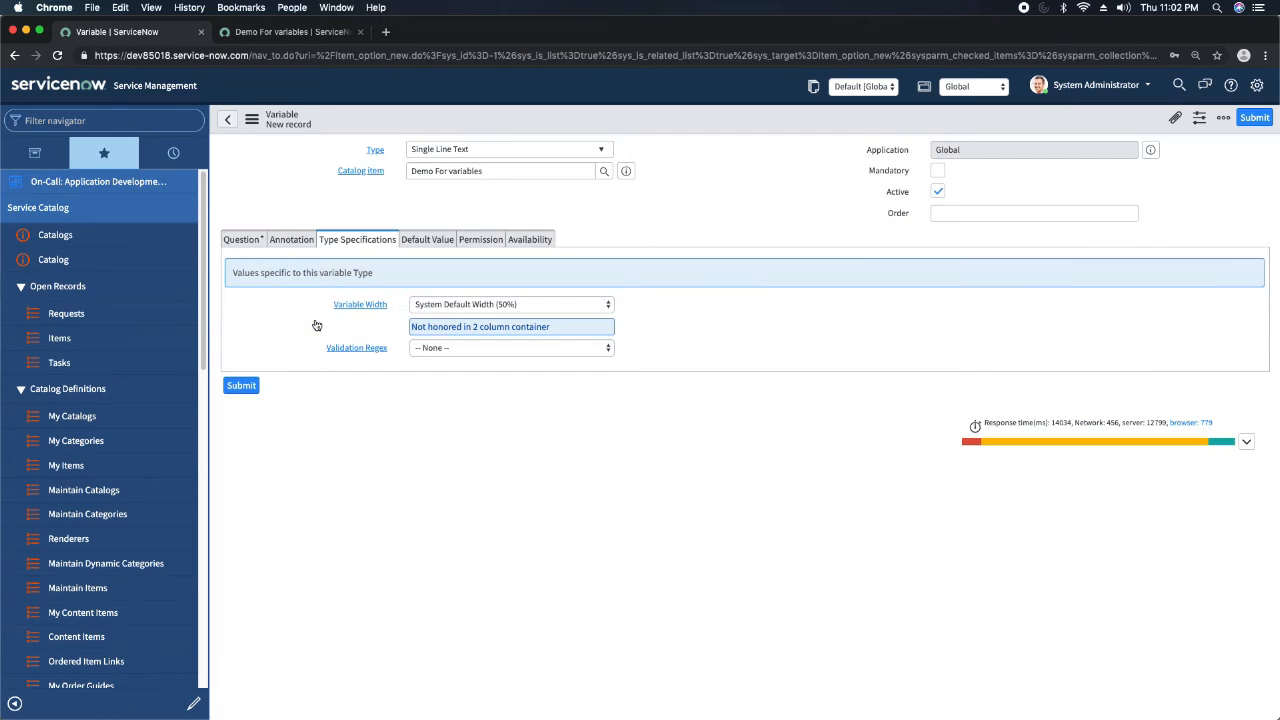
click(576, 150)
text(loo)
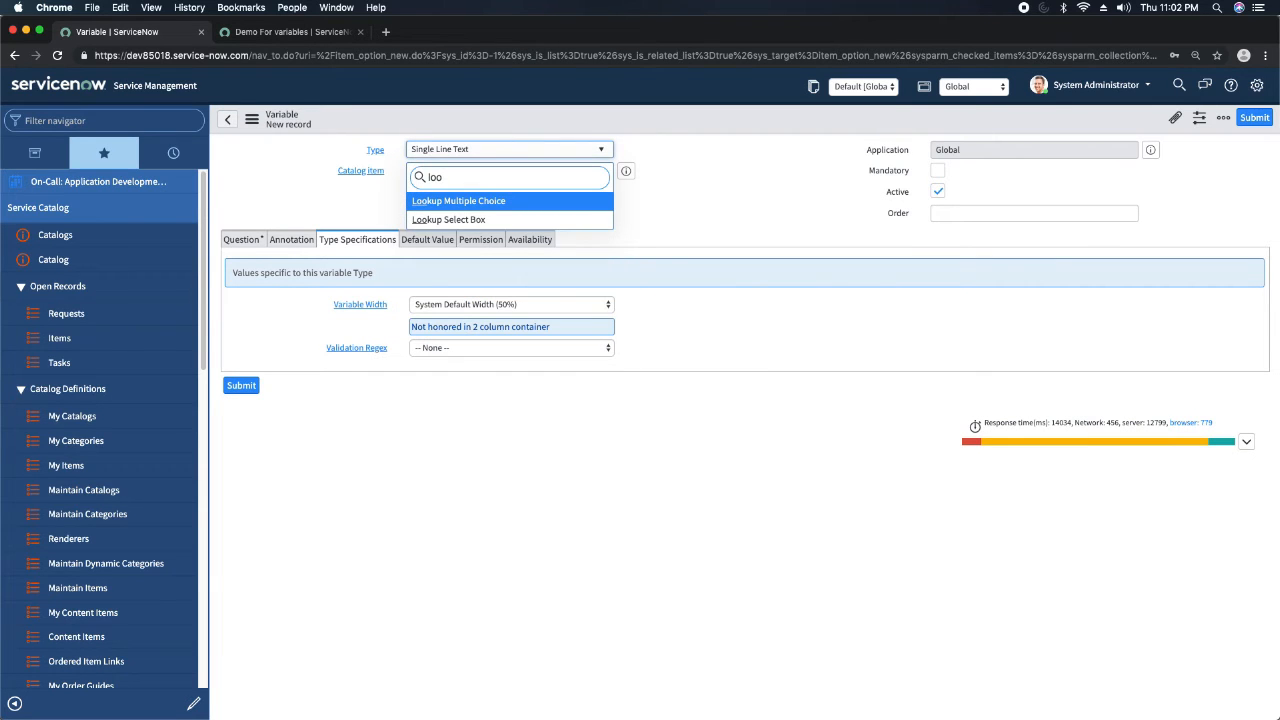
key(Return)
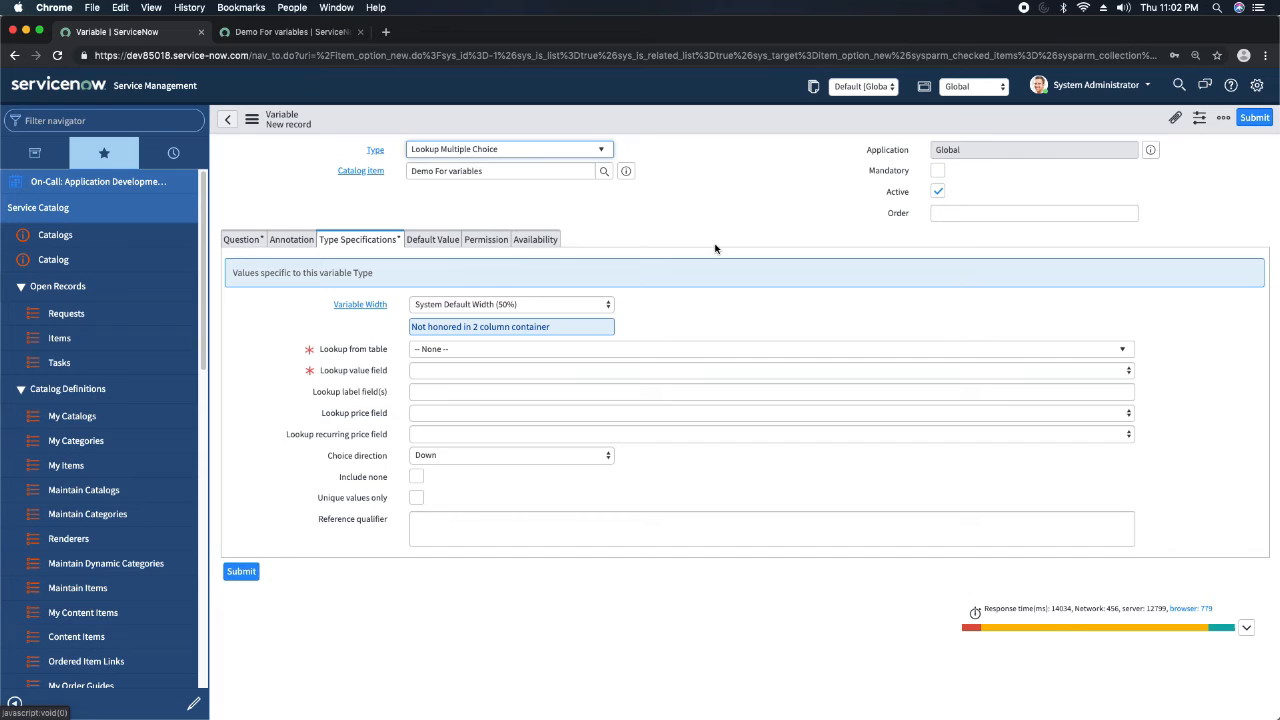
Set the Lookup Multiple Choice variable's order to 90 and enter "Please select Group" as its question.
click(1084, 215)
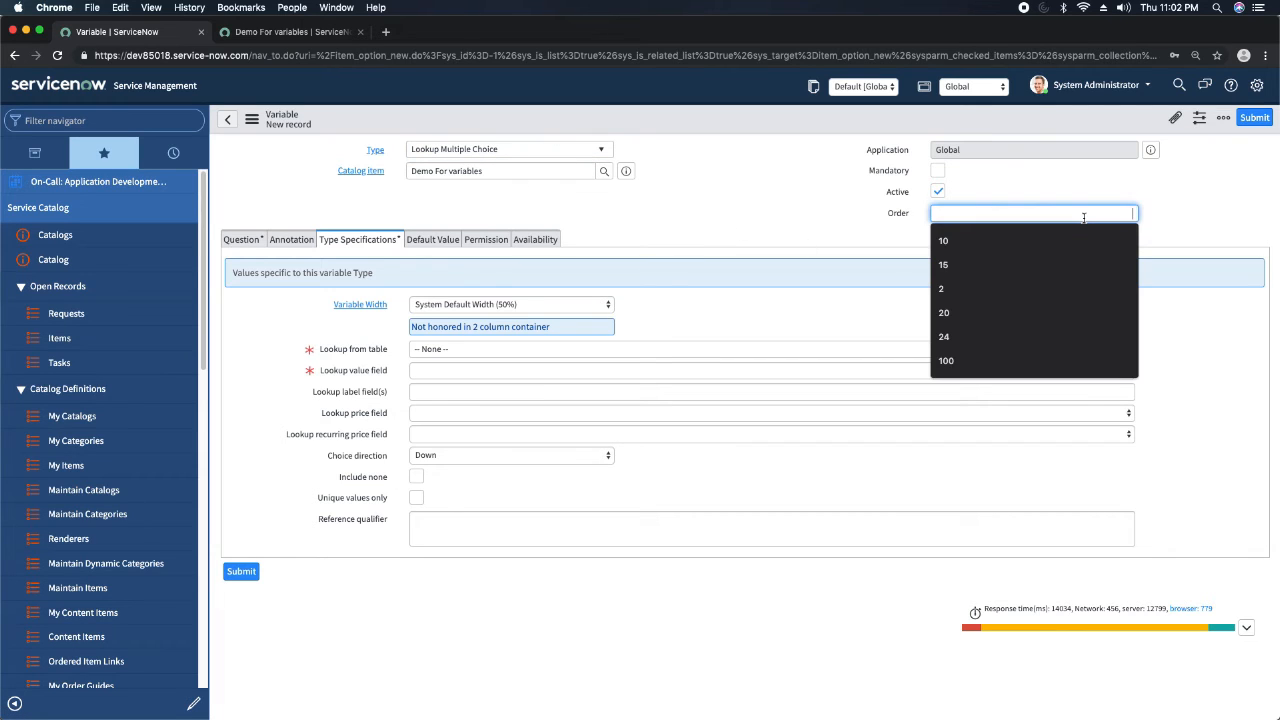
text(9)
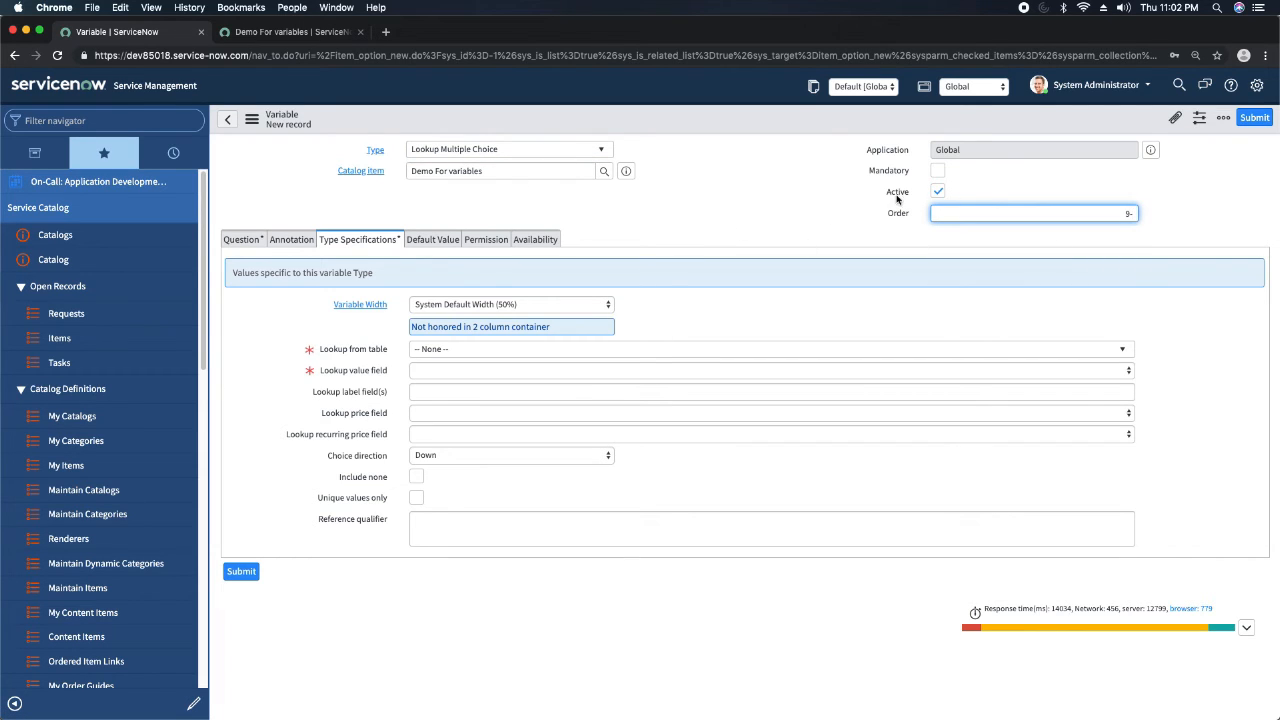
text(0)
click(238, 244)
click(461, 305)
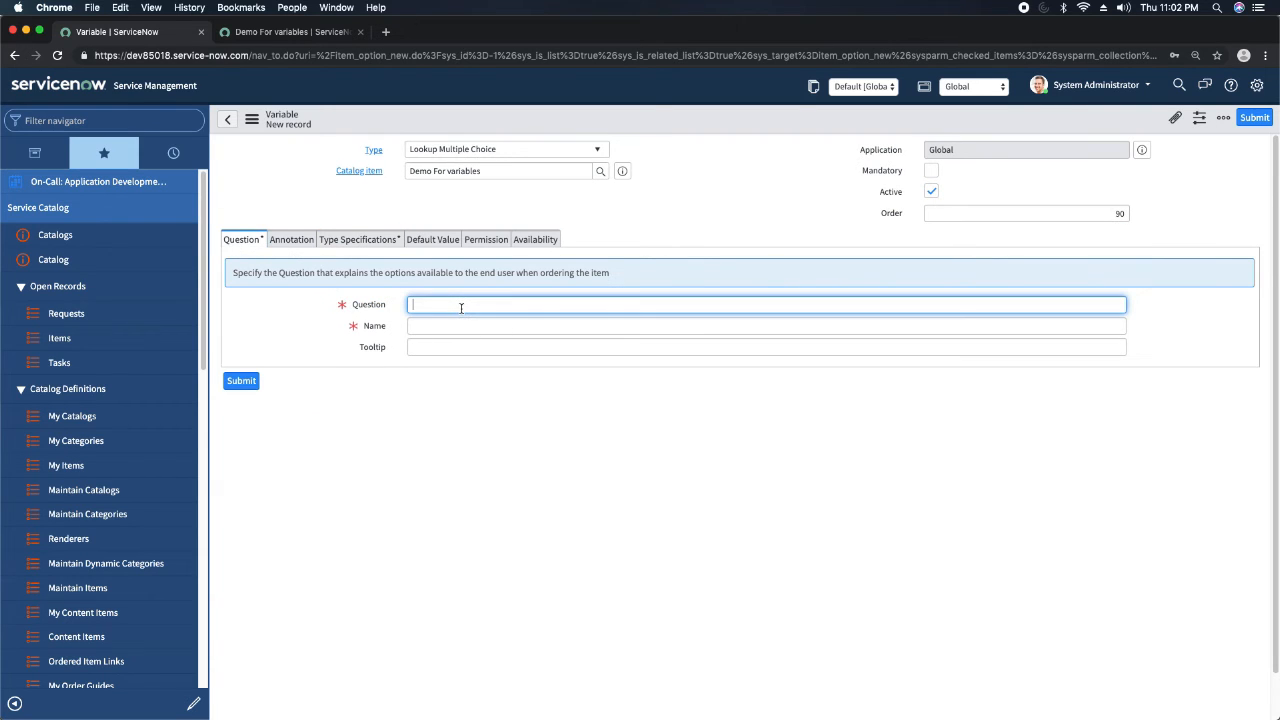
text(Please select Group)
click(480, 326)
Set the variable's lookup table to Group [sys_user_group] in its type specifications.
click(368, 240)
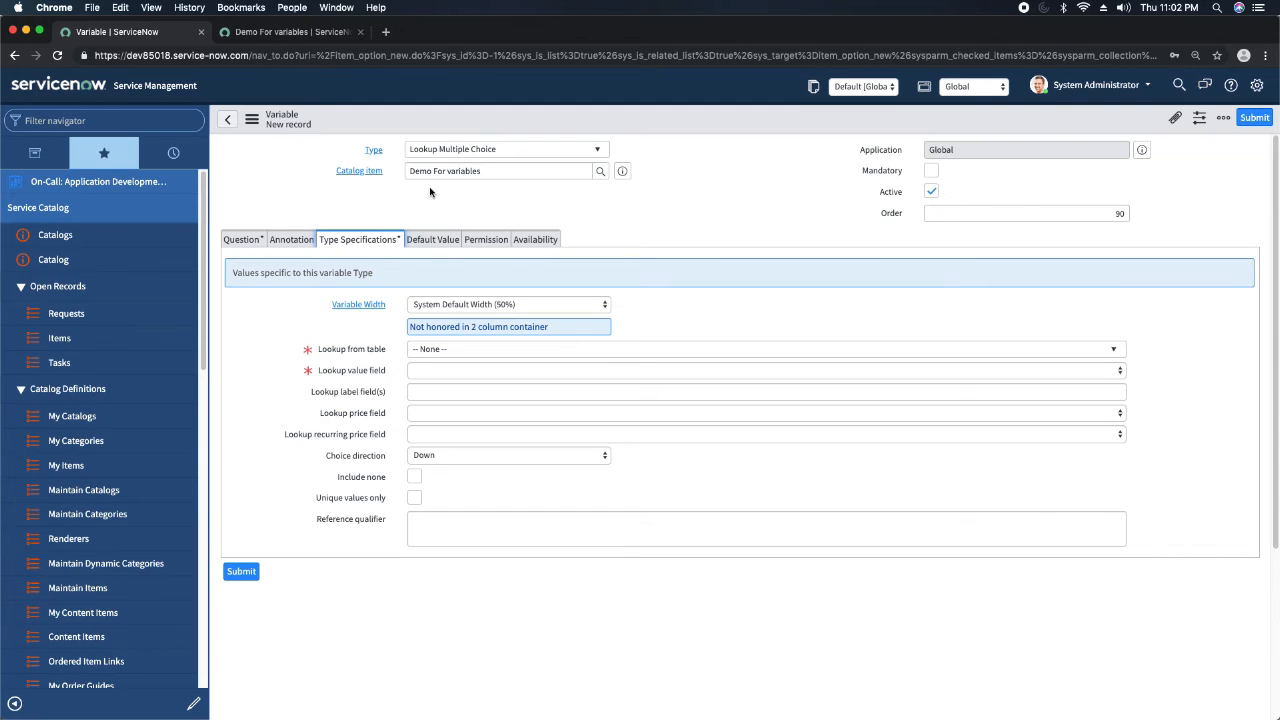
click(476, 350)
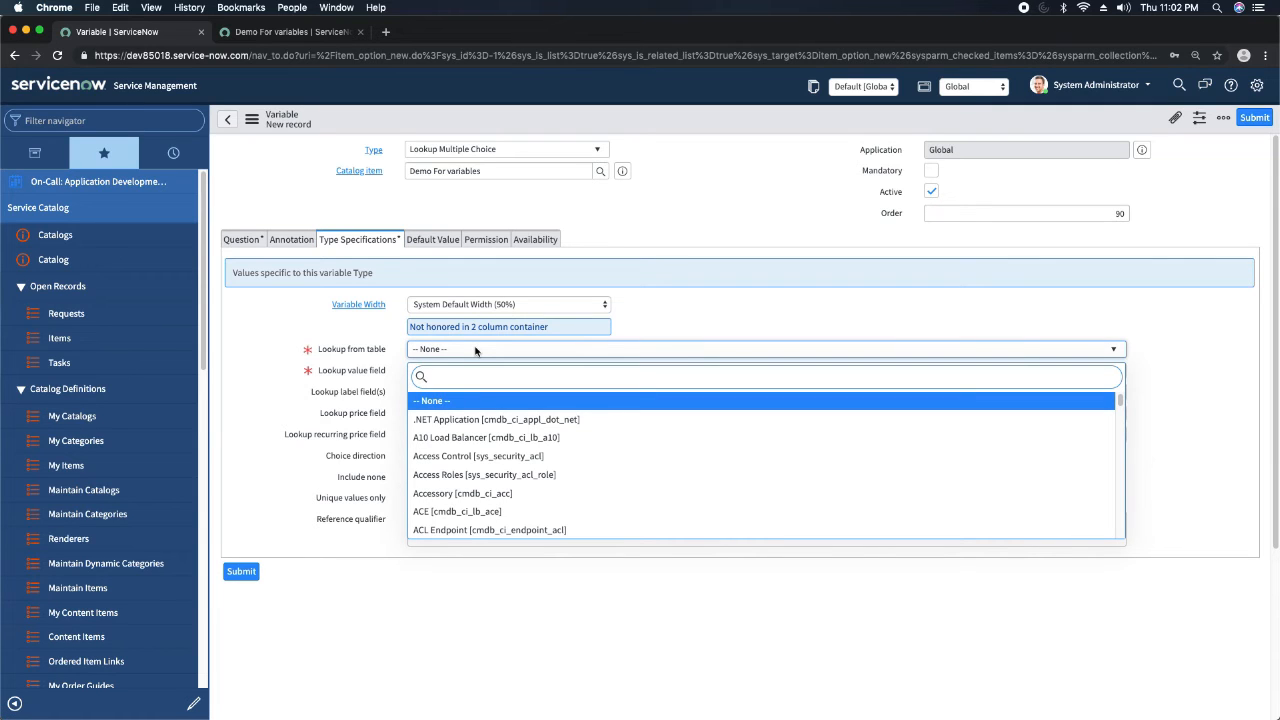
text(sys_user)
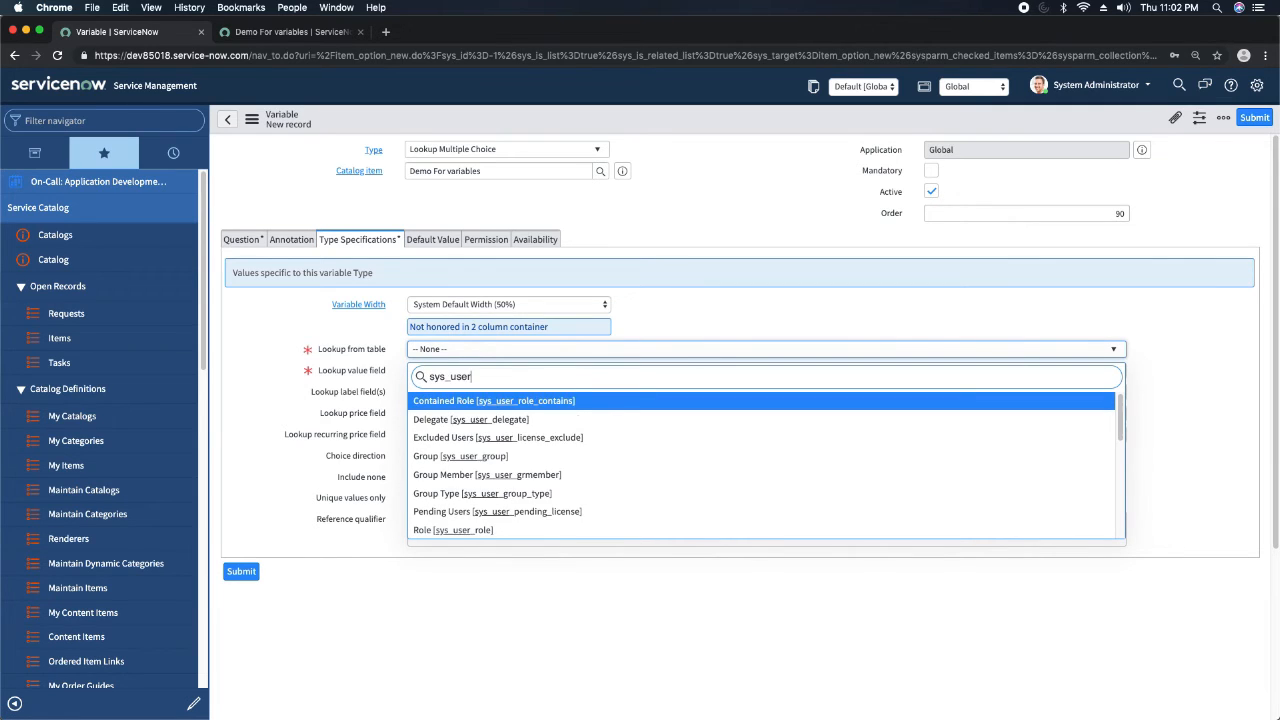
text(_g)
key(Return)
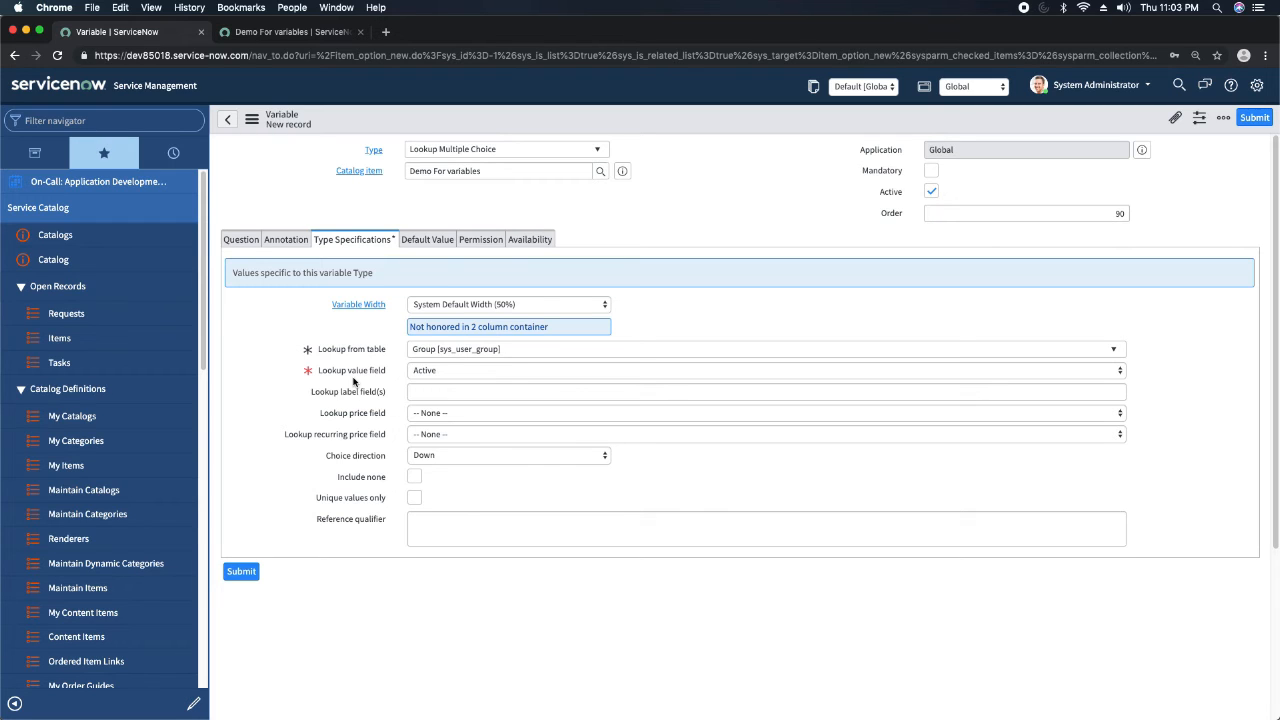
Choose Name as the lookup value field for the Group table.
click(466, 376)
key(p)
key(Up)
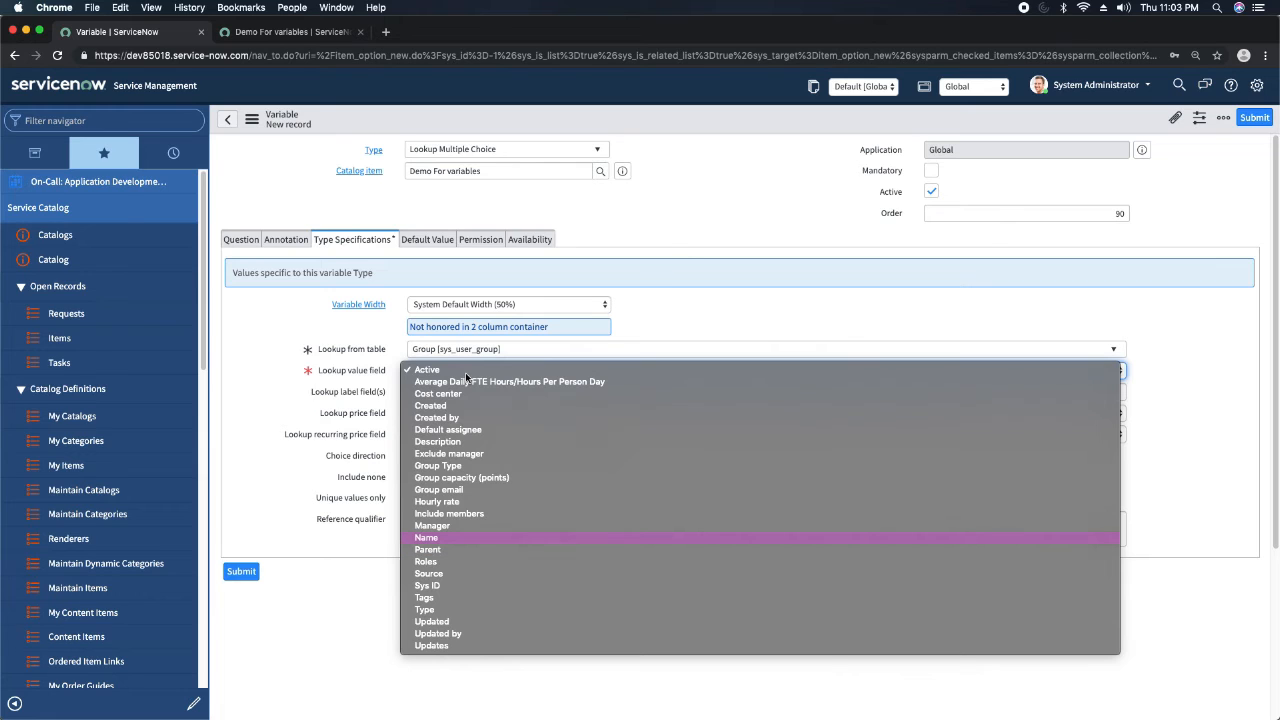
click(426, 537)
click(658, 229)
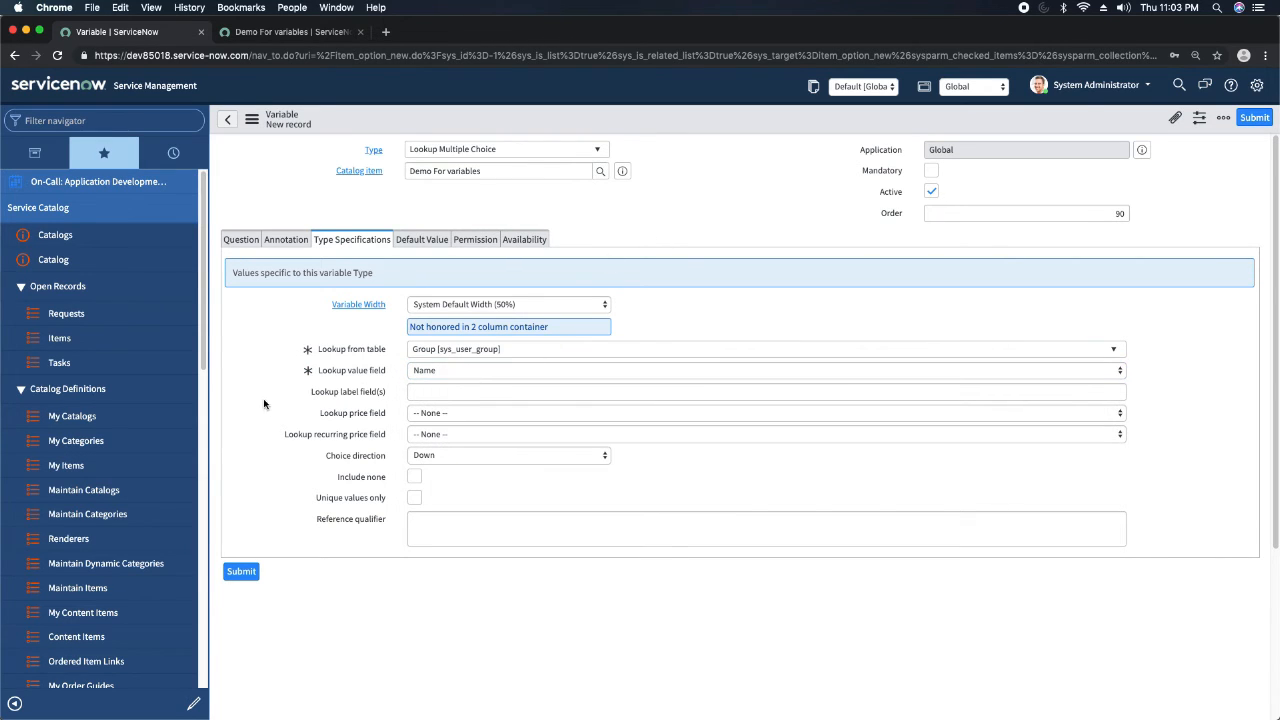
Save the Lookup Multiple Choice variable and reload the item preview to check its group choices.
right_click(707, 118)
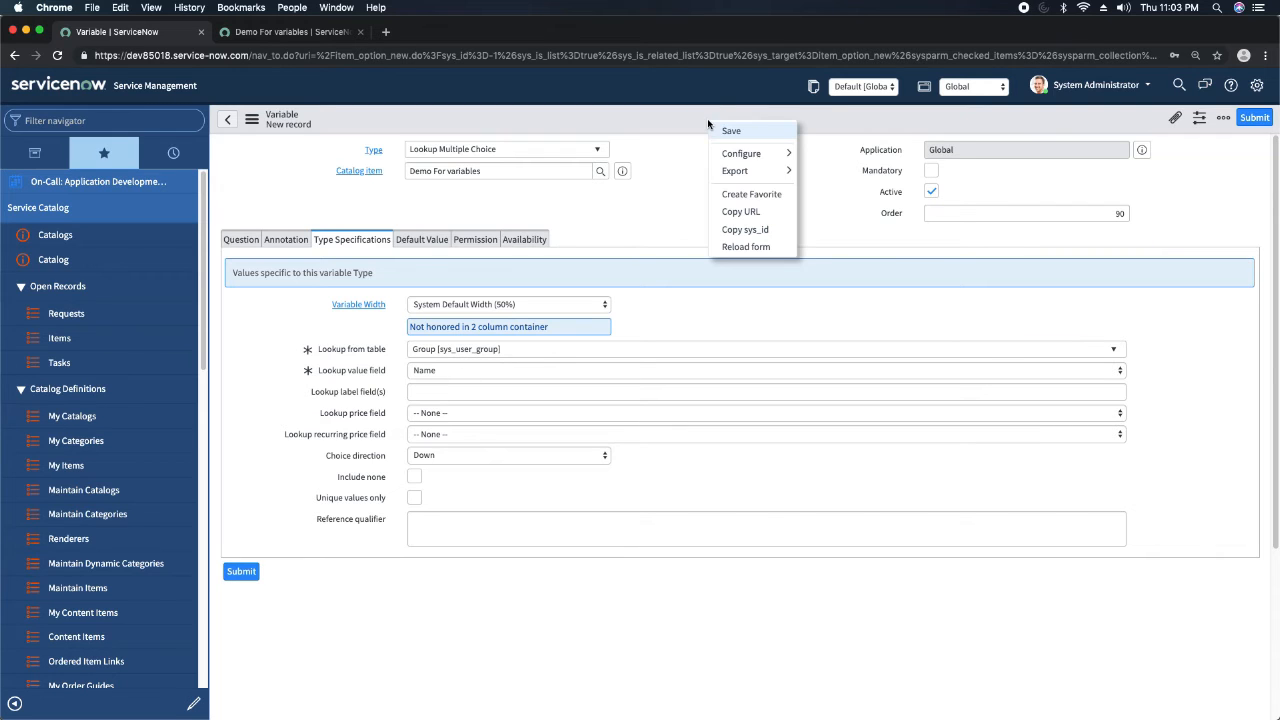
click(730, 132)
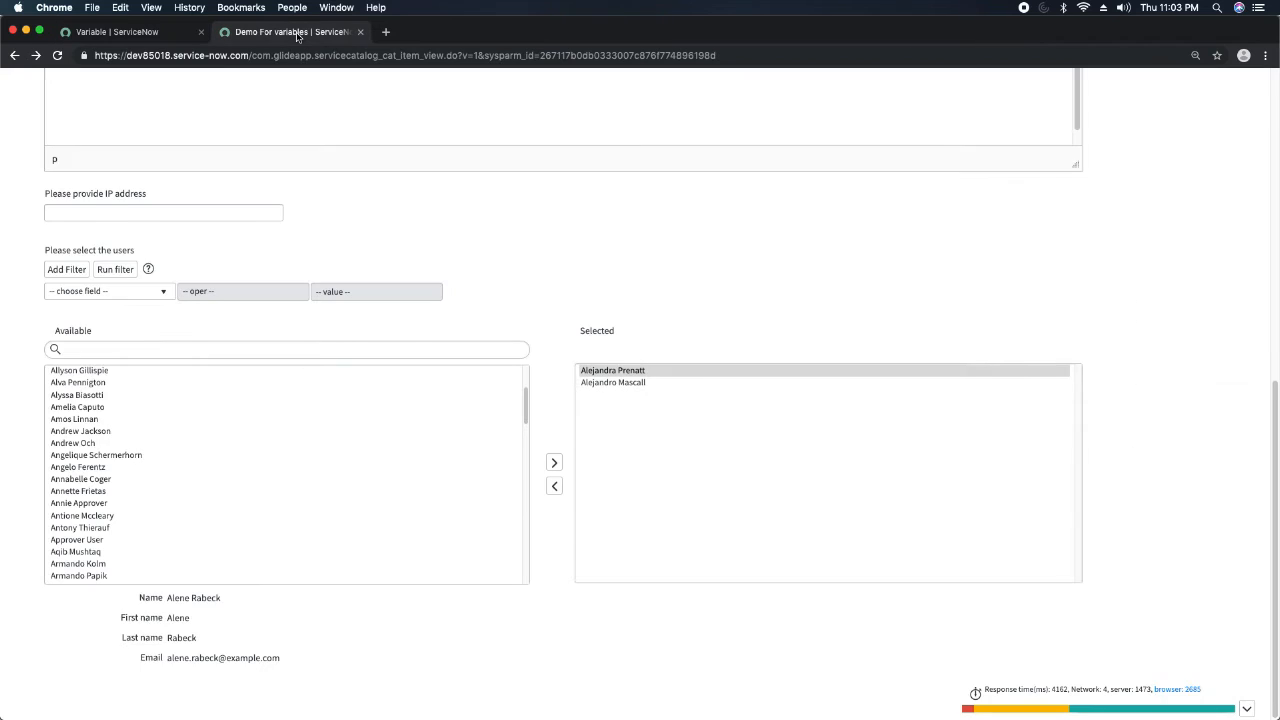
click(293, 32)
click(57, 56)
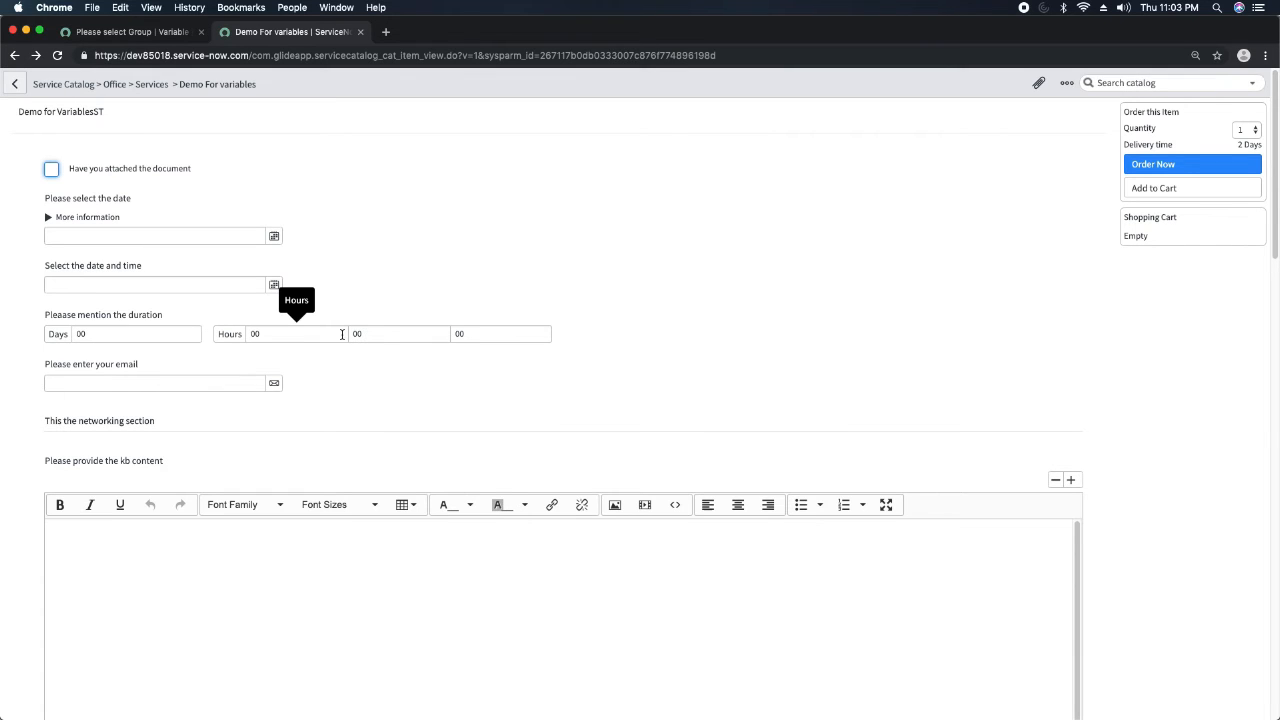
scroll(323, 346, down, 20)
scroll(366, 329, up, 15)
scroll(147, 405, down, 5)
scroll(154, 523, down, 5)
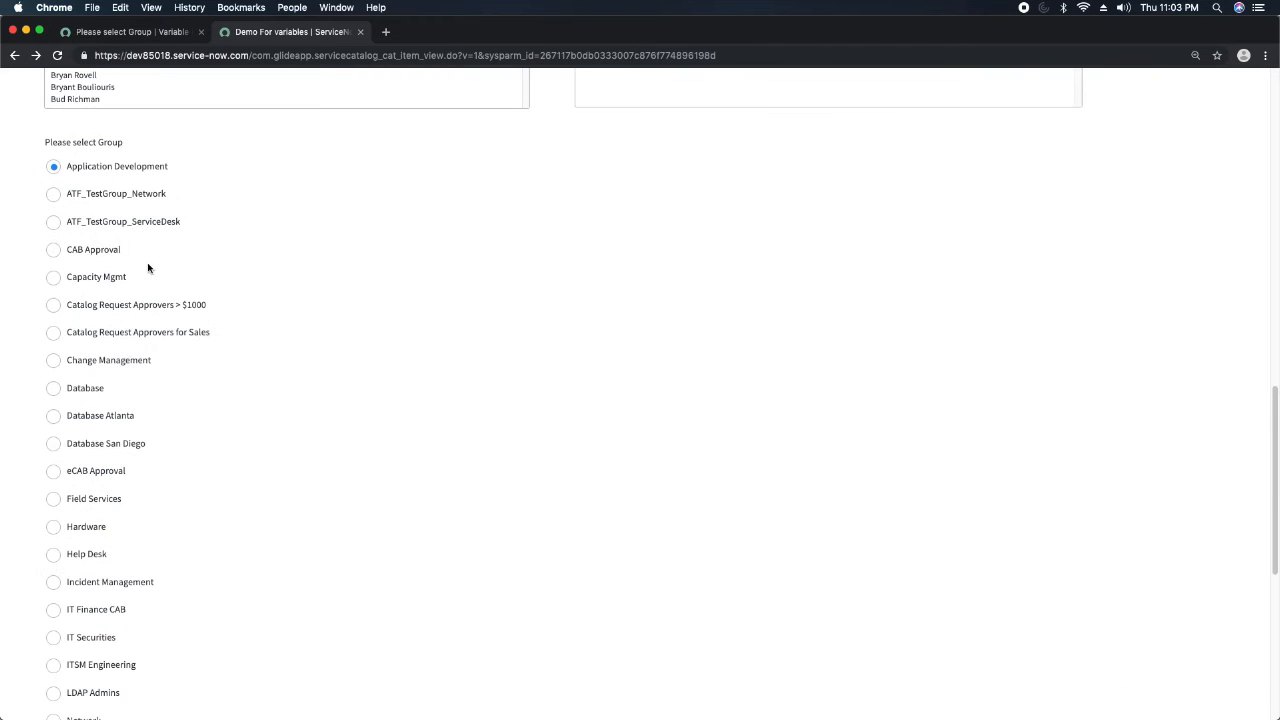
Try out the group choices in the preview, ending on eCAB Approval, and review the whole form.
click(54, 333)
click(83, 390)
click(88, 415)
click(86, 469)
scroll(104, 258, down, 2)
scroll(104, 258, up, 1)
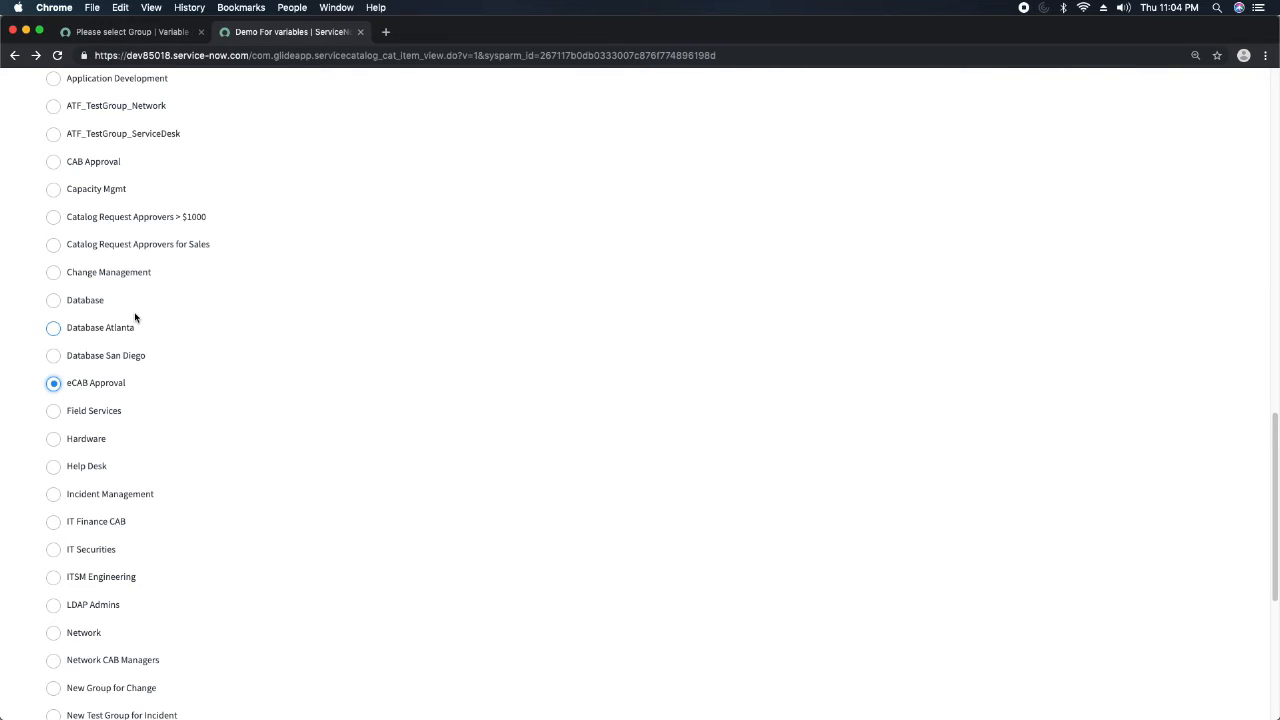
scroll(260, 343, up, 20)
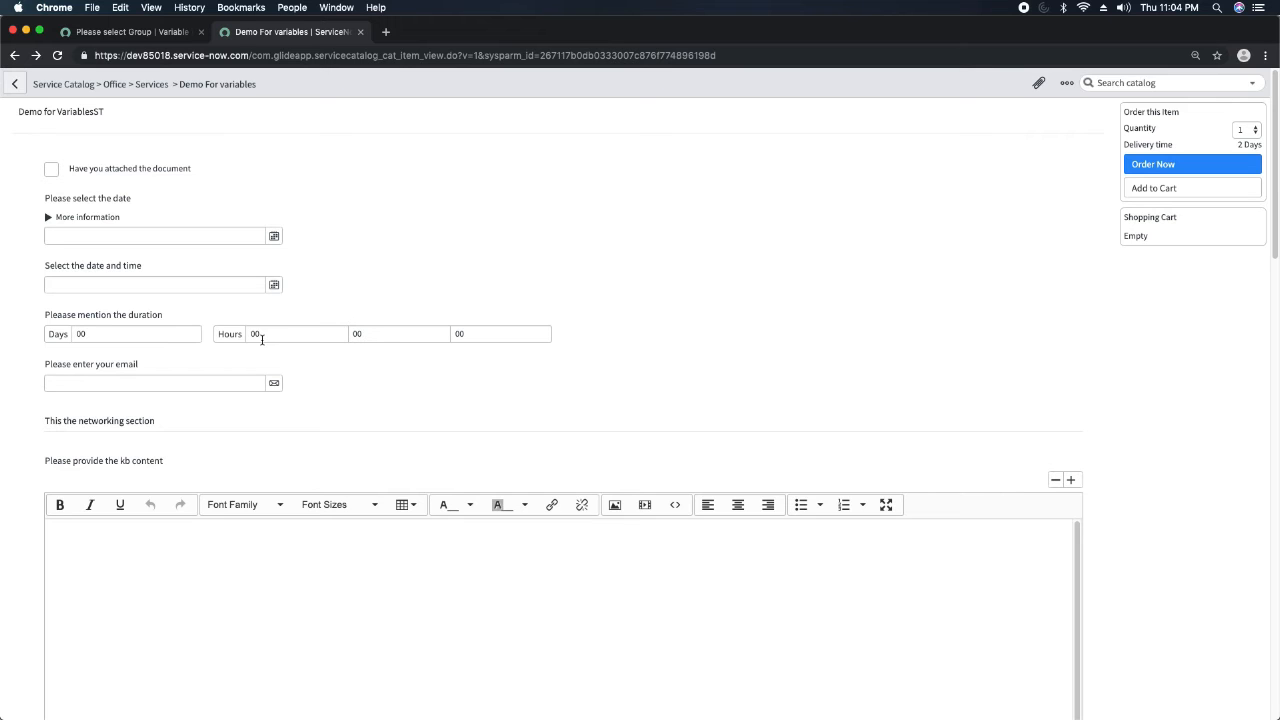
scroll(260, 360, down, 20)
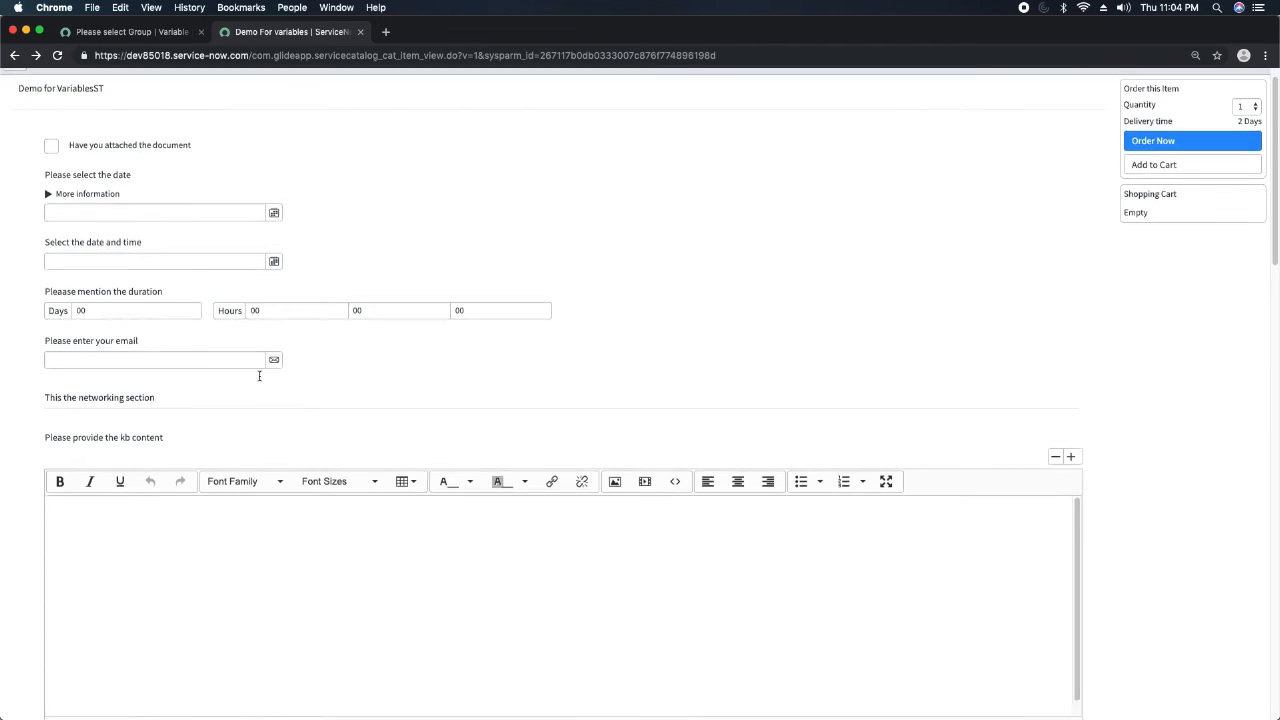
scroll(259, 379, up, 20)
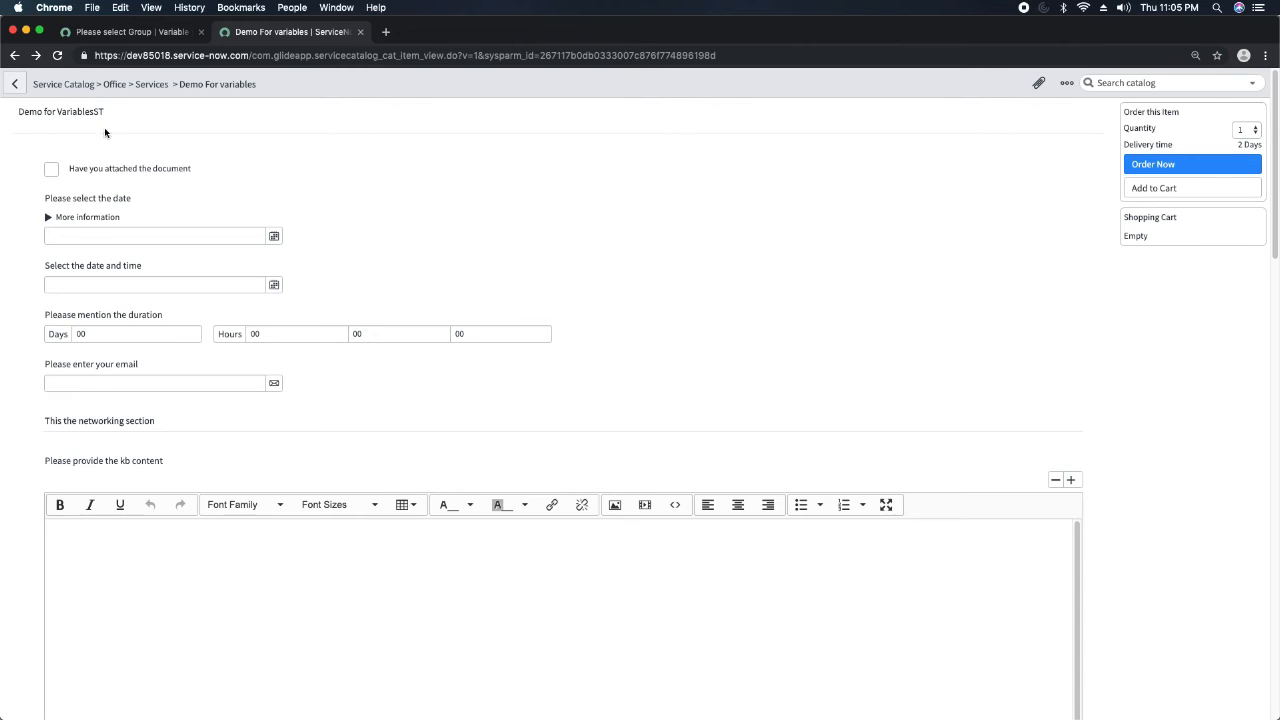
Open the Demo For variables catalog item from the variable record and start a new variable in its Variables list.
click(152, 33)
click(626, 167)
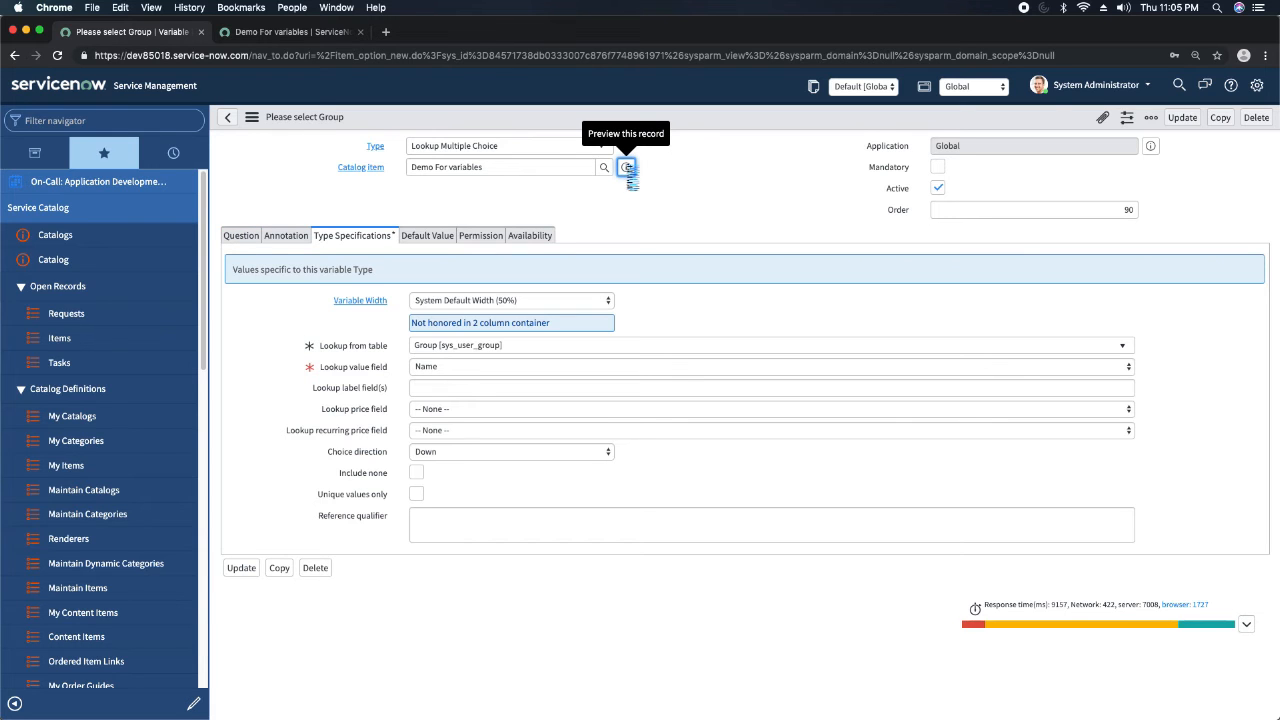
scroll(557, 398, down, 10)
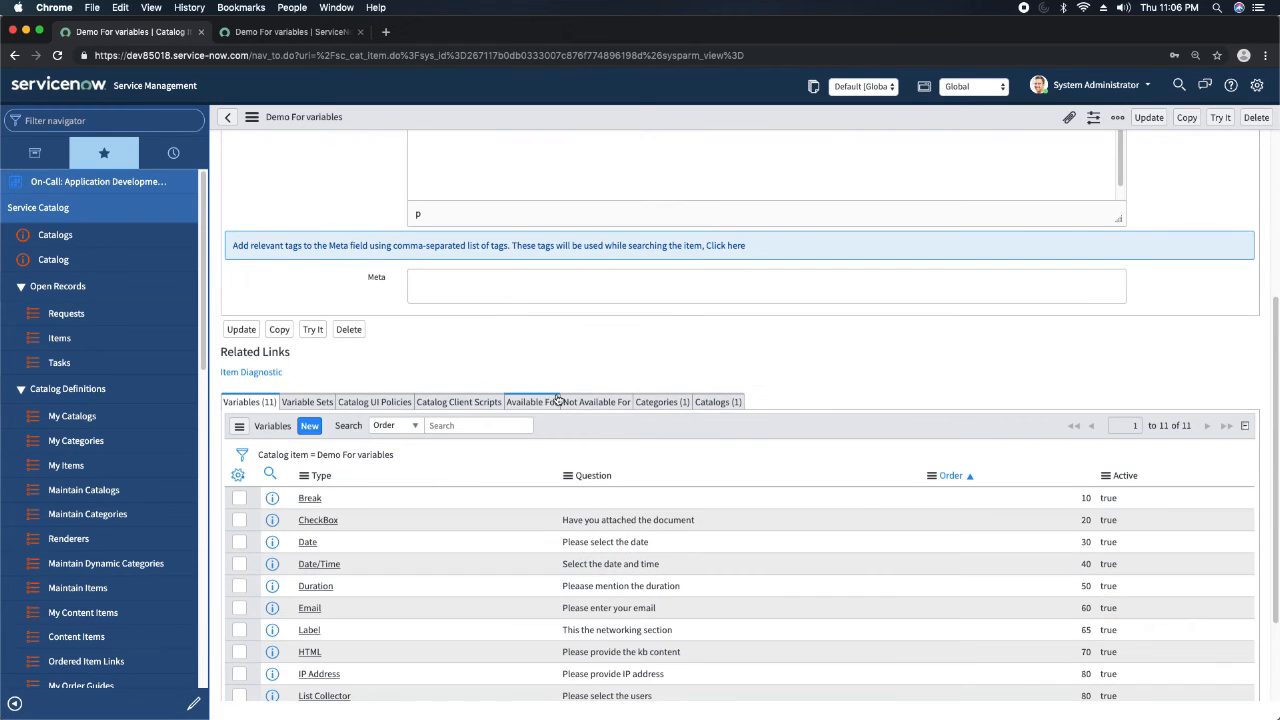
scroll(557, 398, down, 1)
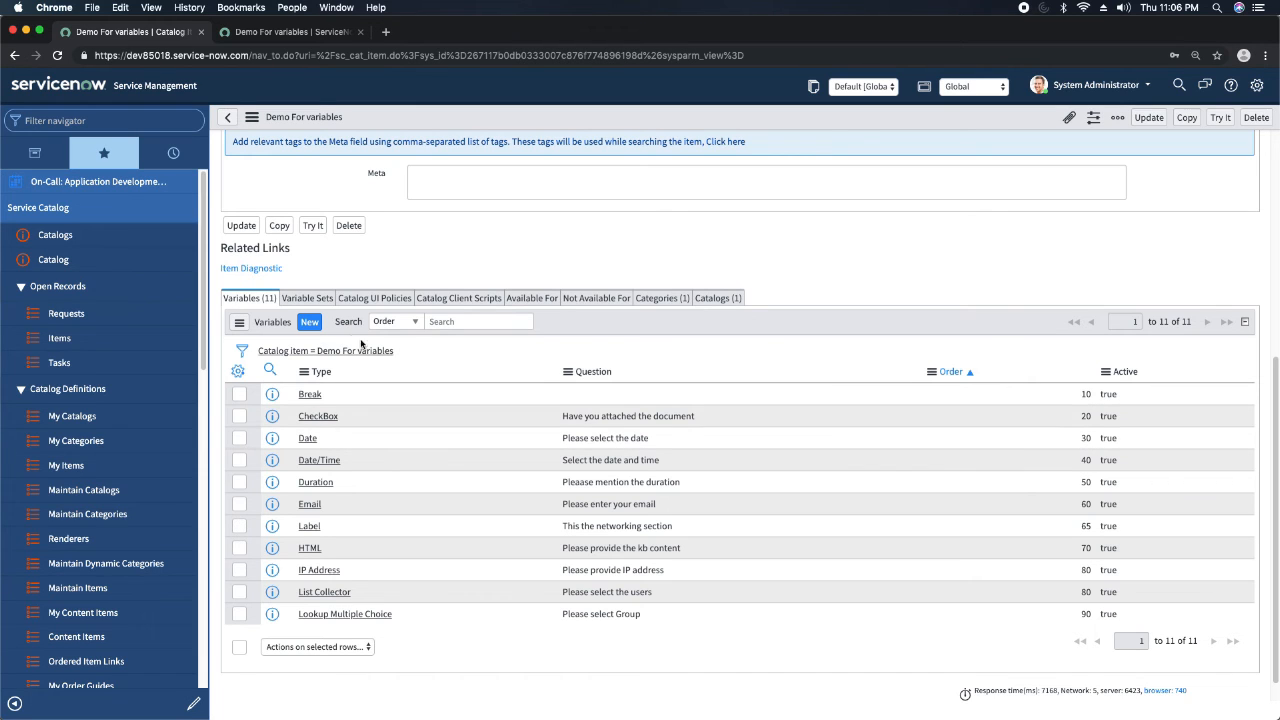
click(310, 324)
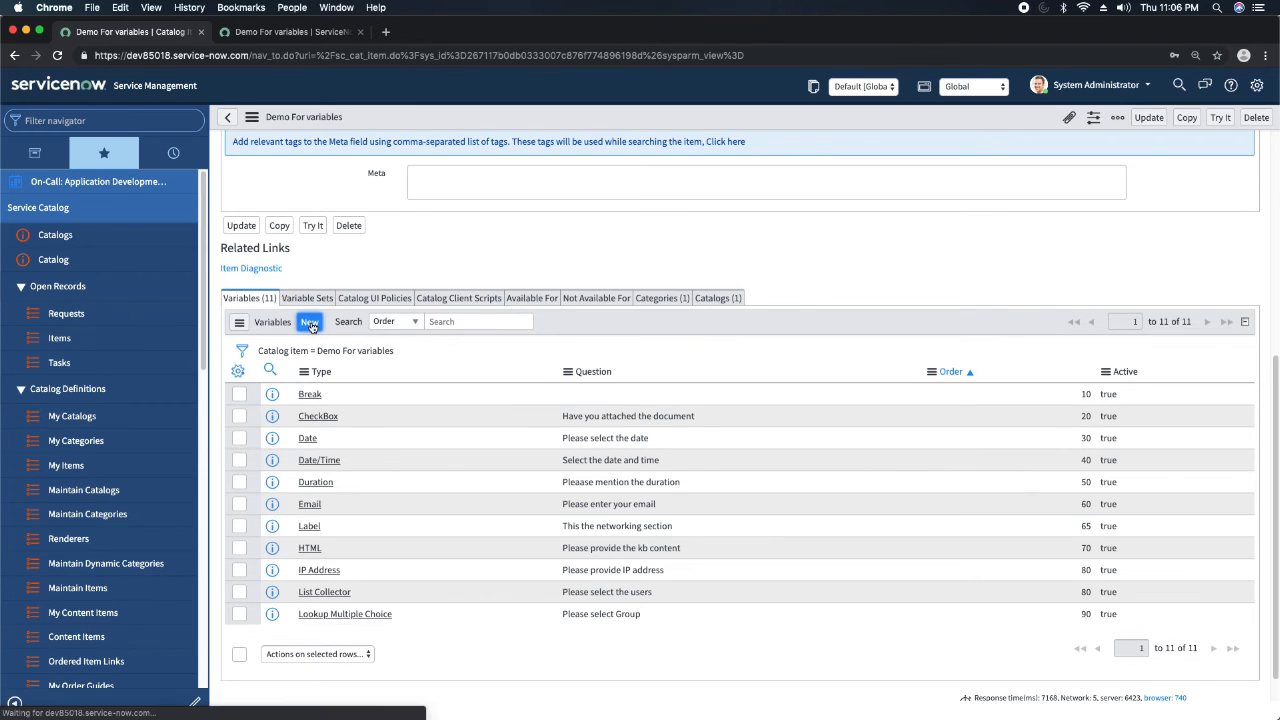
Set the new variable's type to Container Start and its order to 15.
click(512, 148)
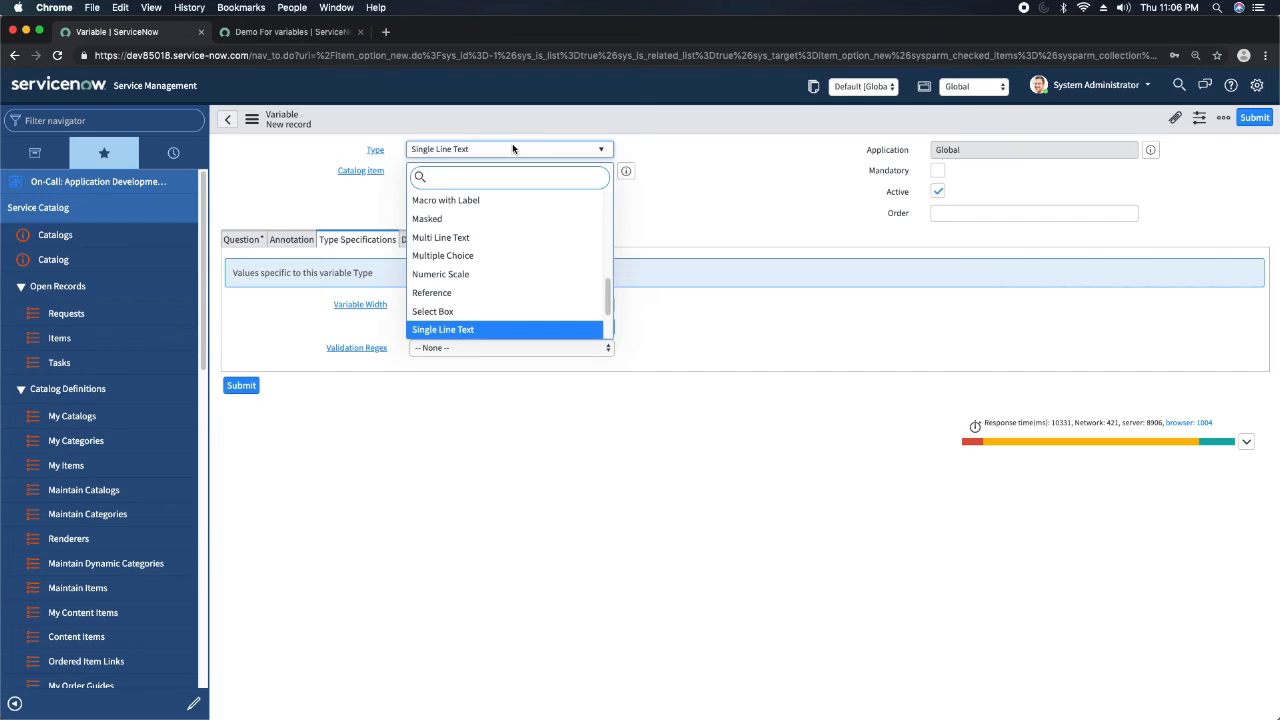
text(cona====)
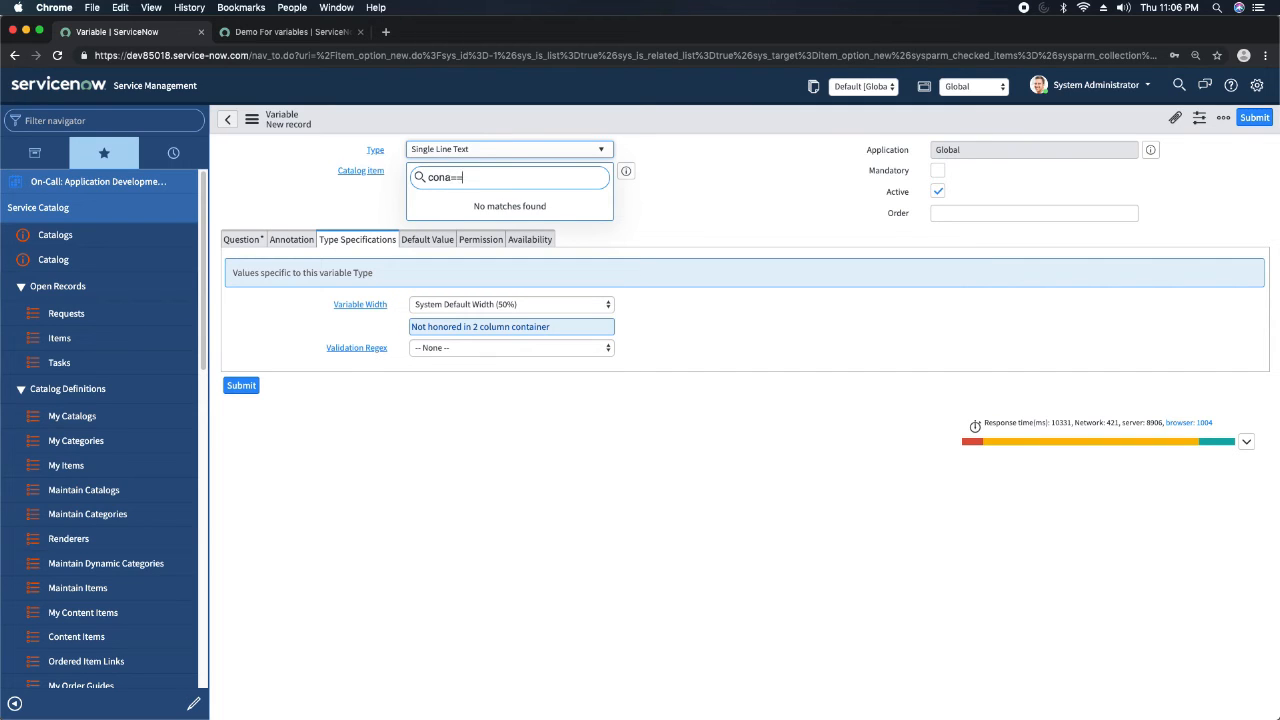
key(BackSpace)
key(BackSpace)
key(BackSpace)
key(BackSpace)
key(BackSpace)
key(Down)
key(Down)
key(Return)
click(945, 192)
click(1096, 192)
text(15)
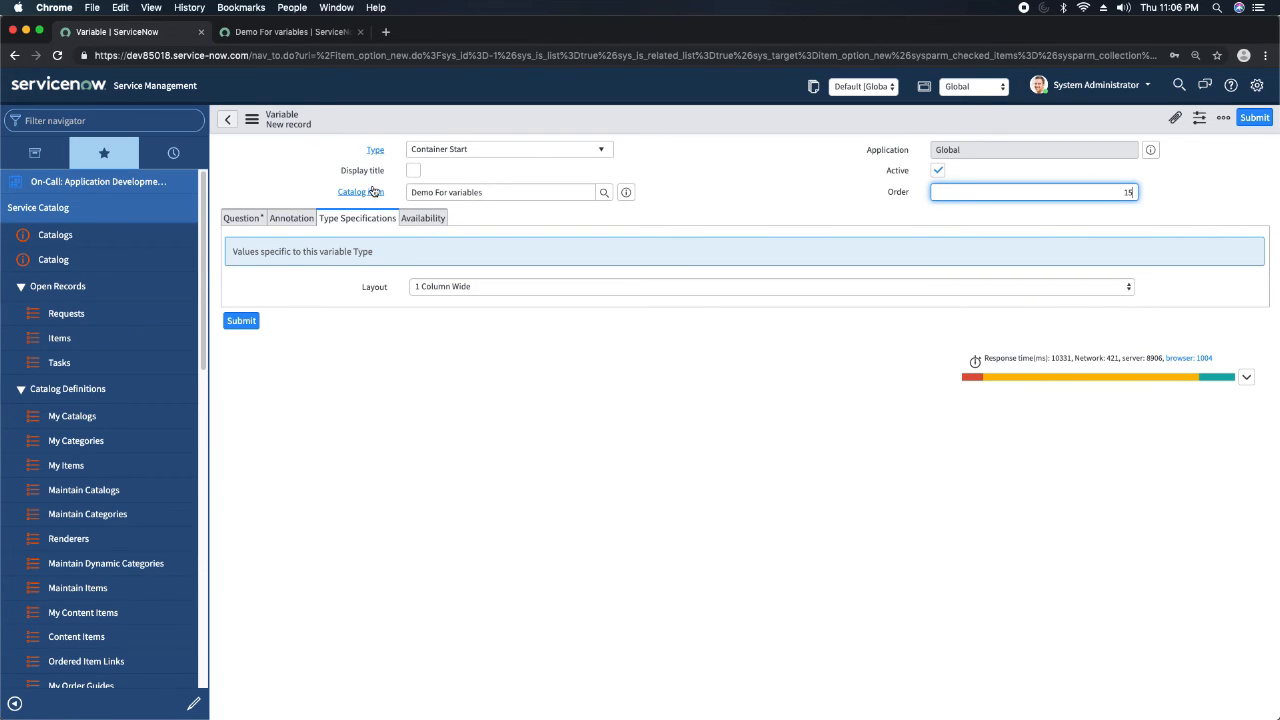
Name the Container Start variable c_start, leaving its question empty, and save the record.
click(254, 218)
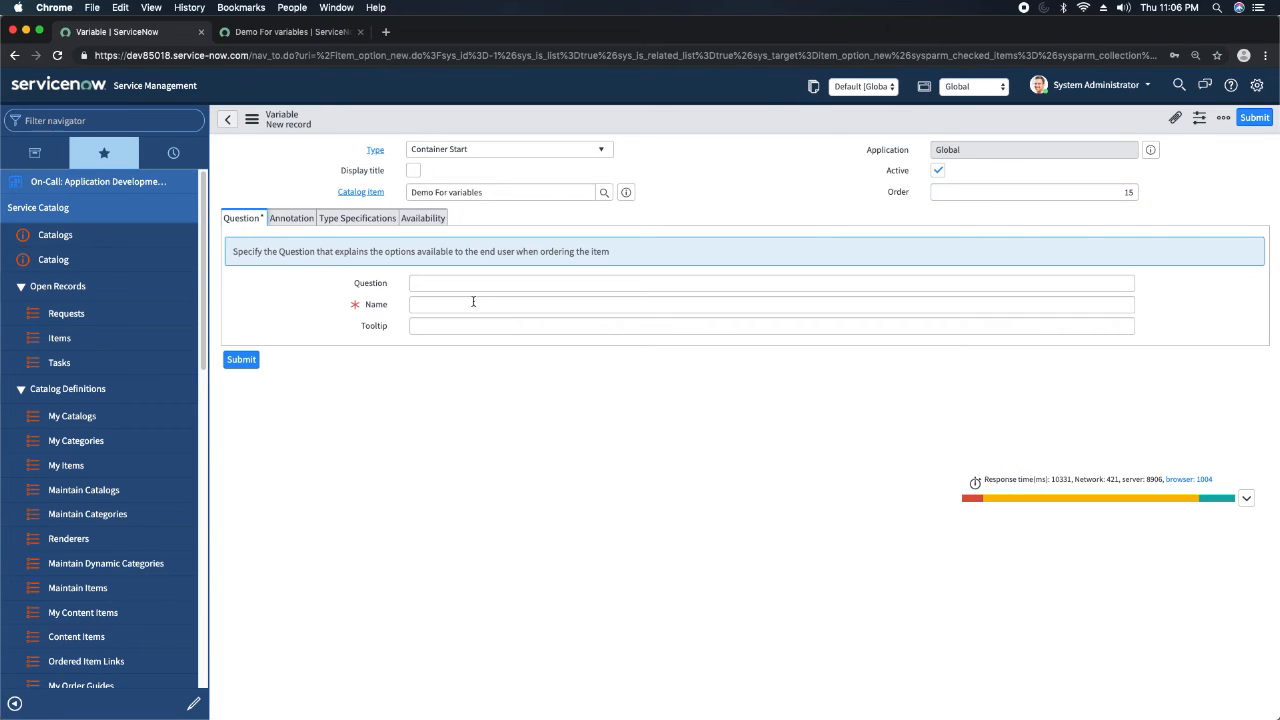
click(468, 286)
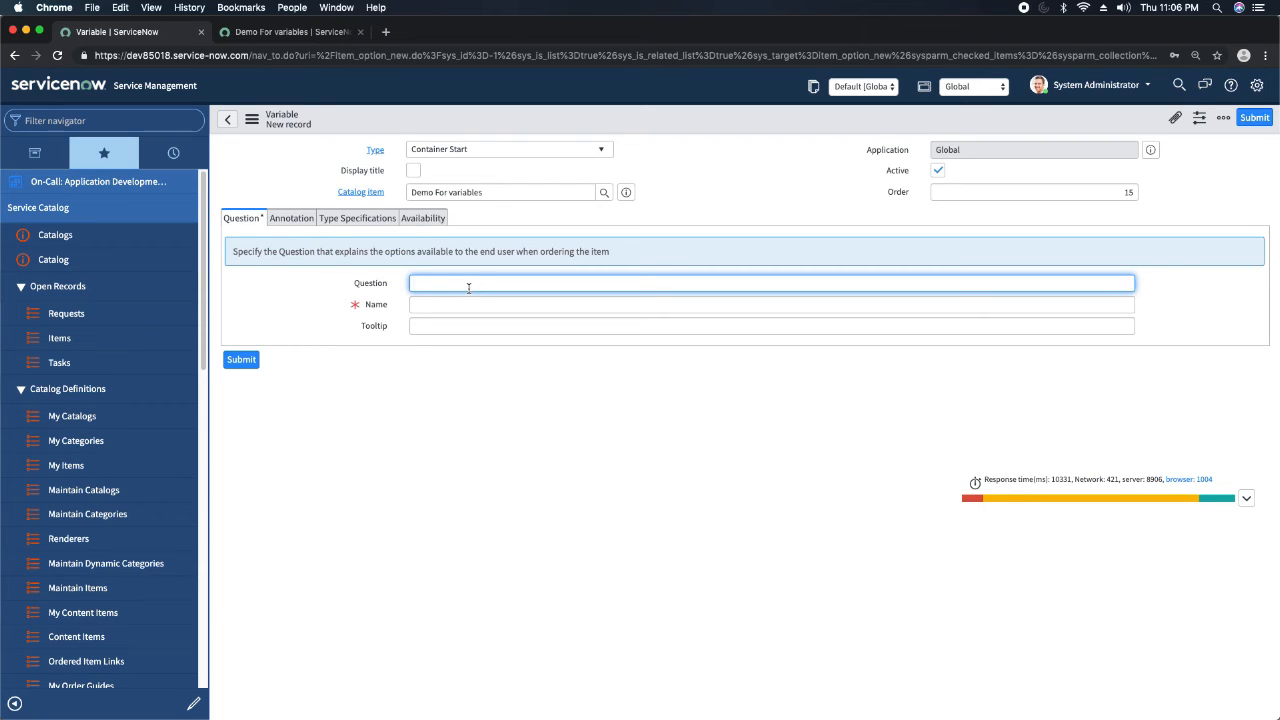
click(464, 305)
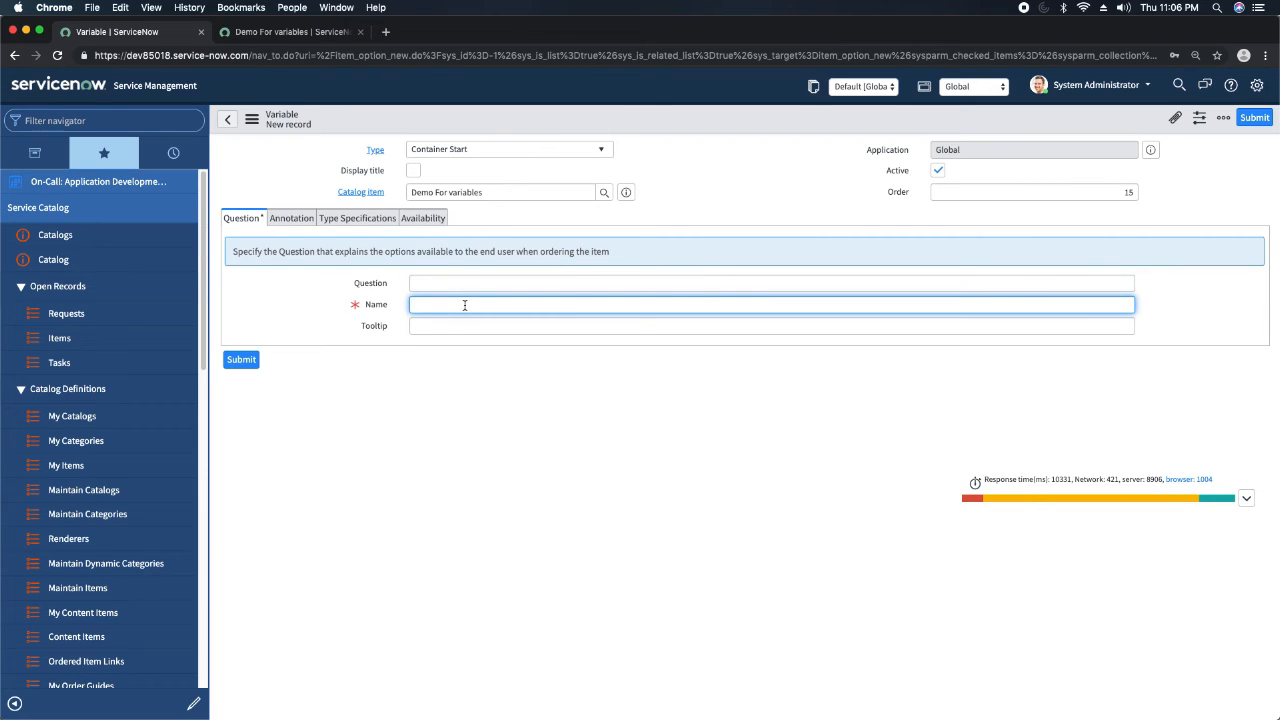
text(c_start)
click(751, 218)
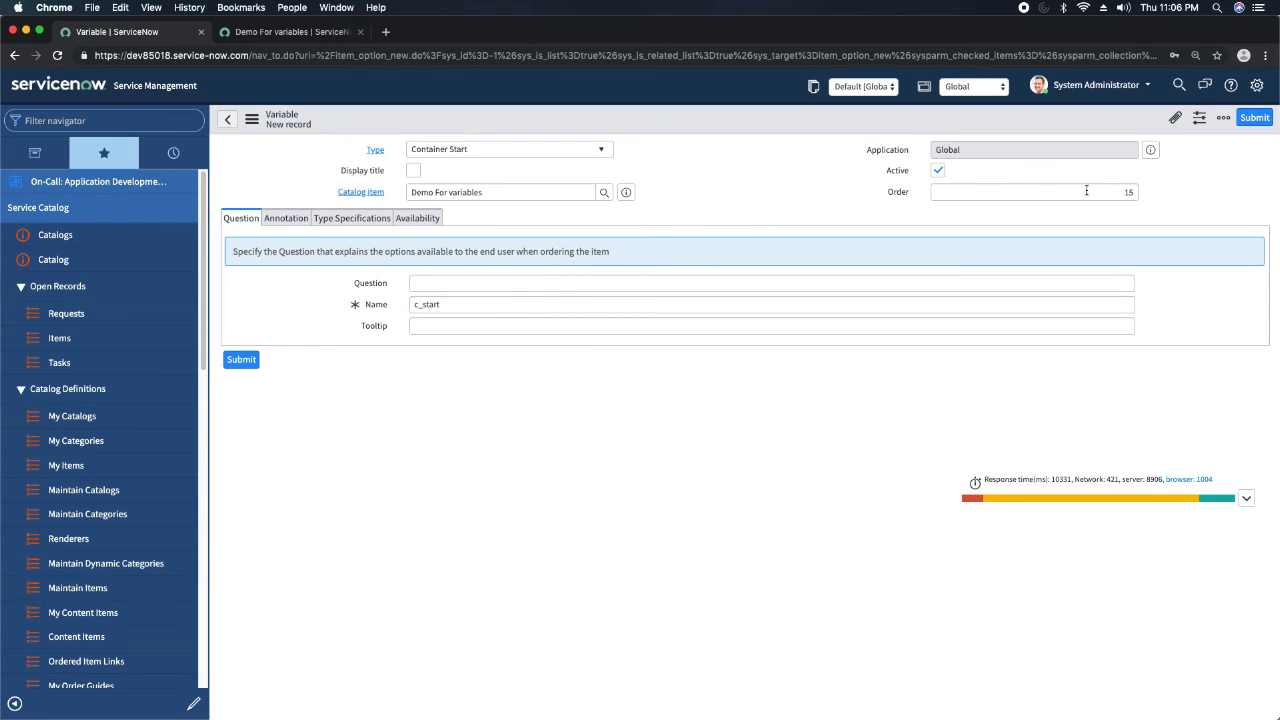
right_click(663, 130)
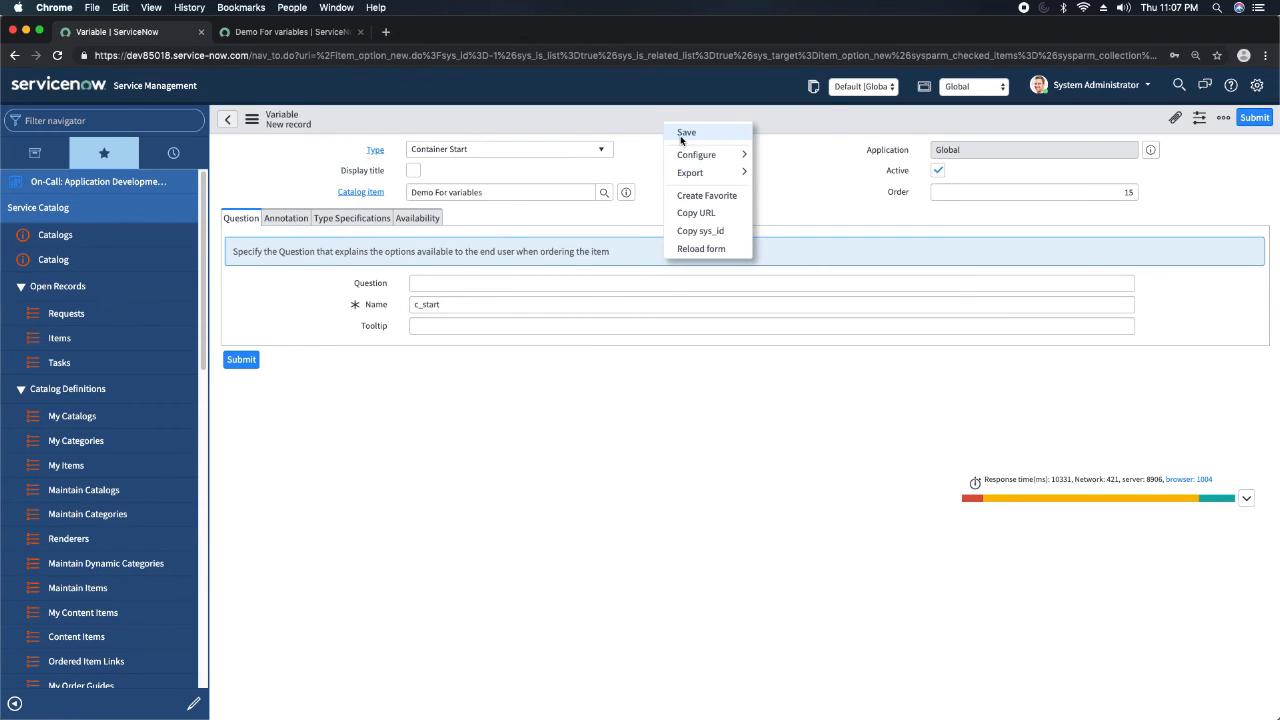
click(686, 133)
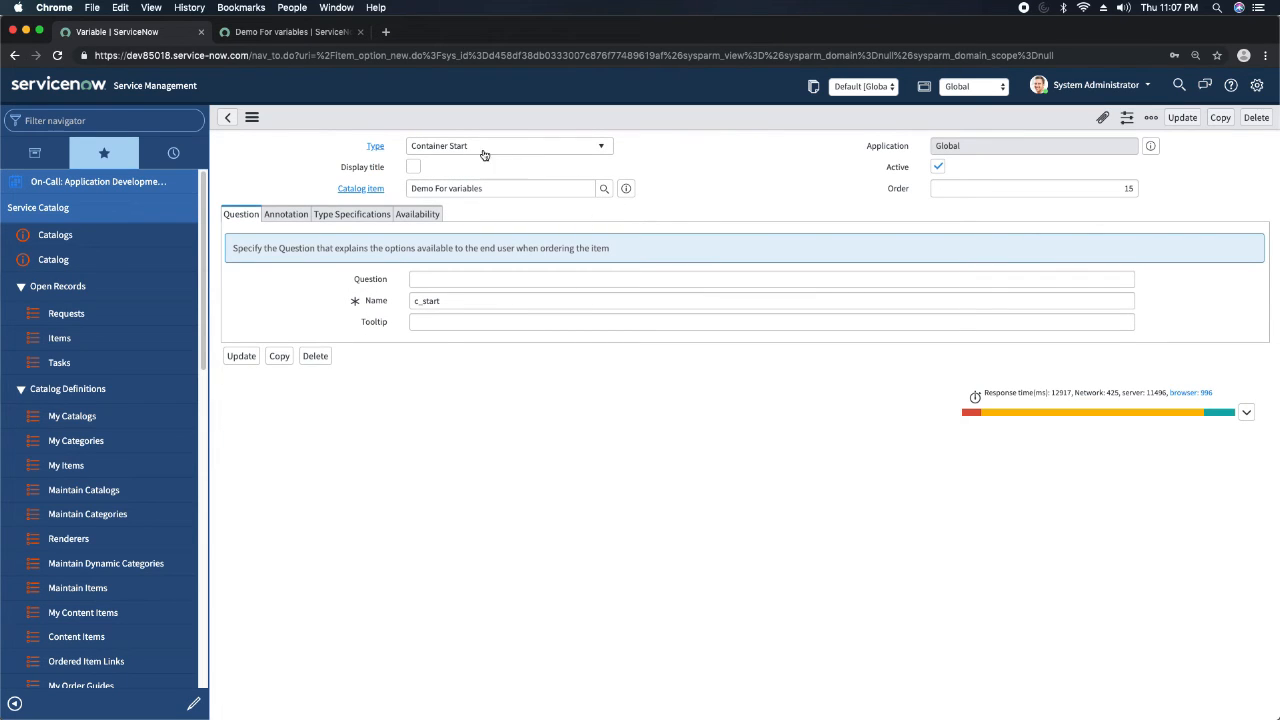
Go back to the Demo For variables catalog item's record and start another new variable.
click(625, 189)
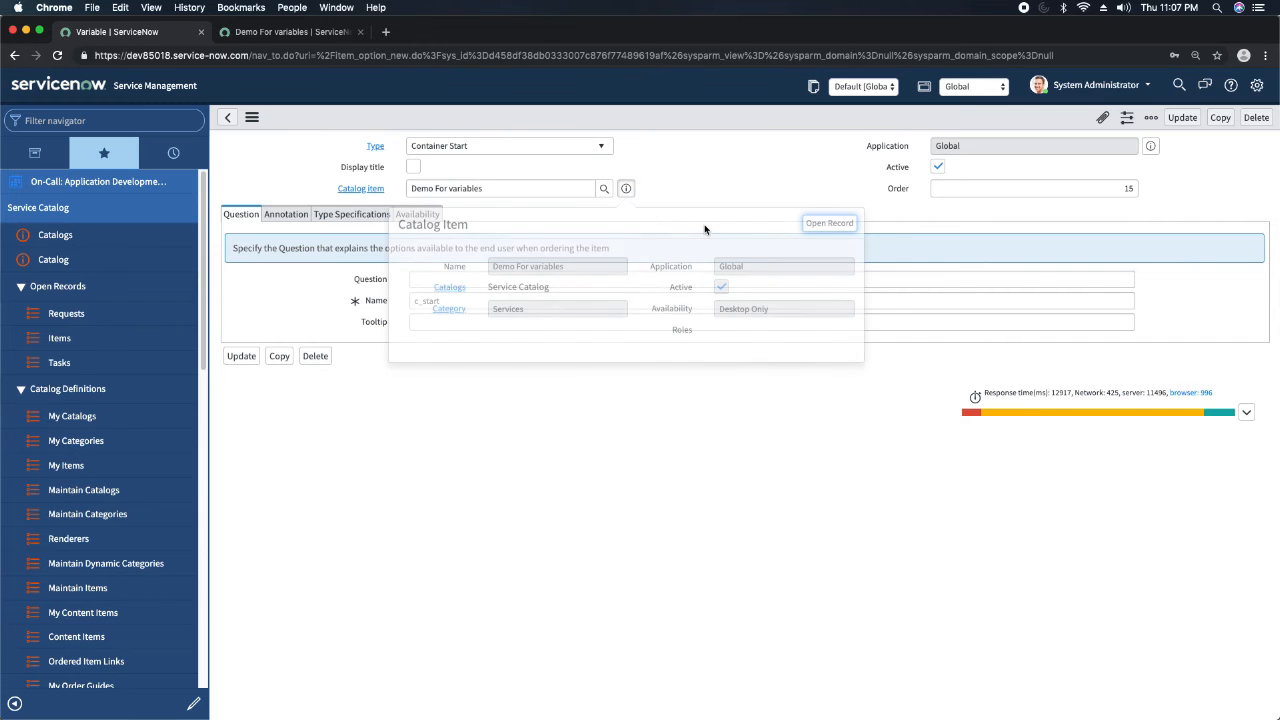
click(812, 229)
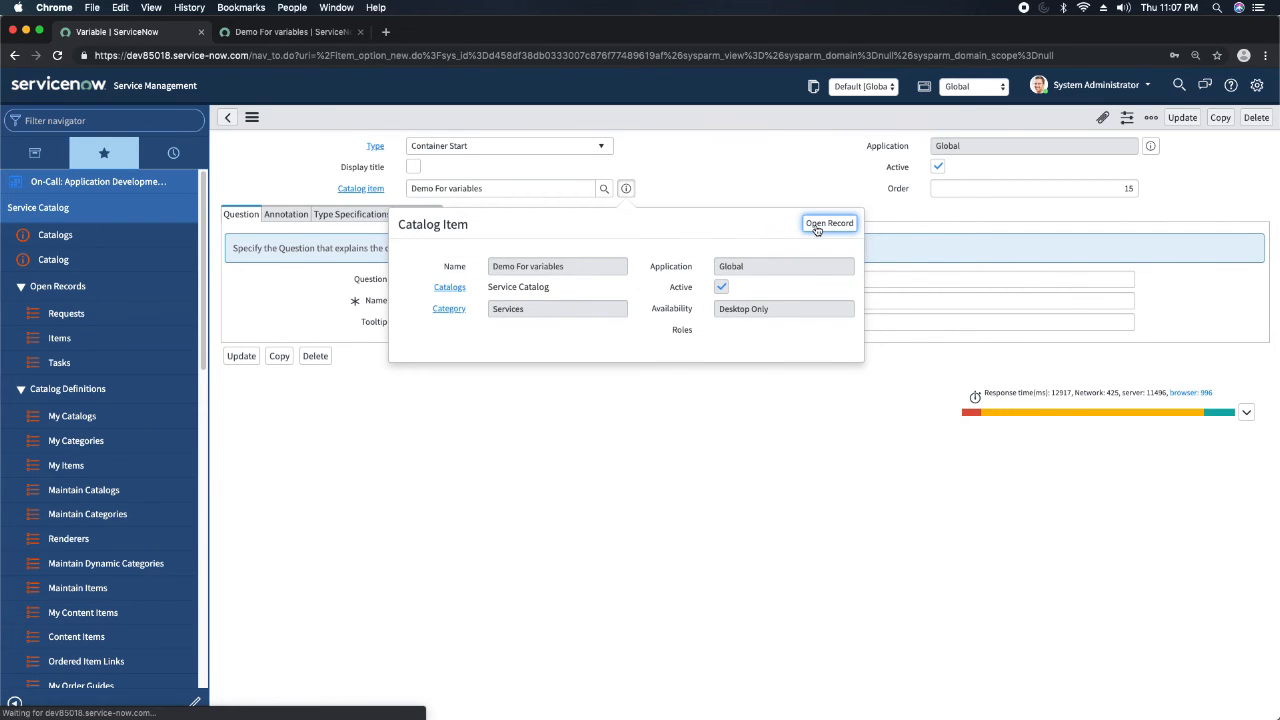
scroll(290, 309, down, 5)
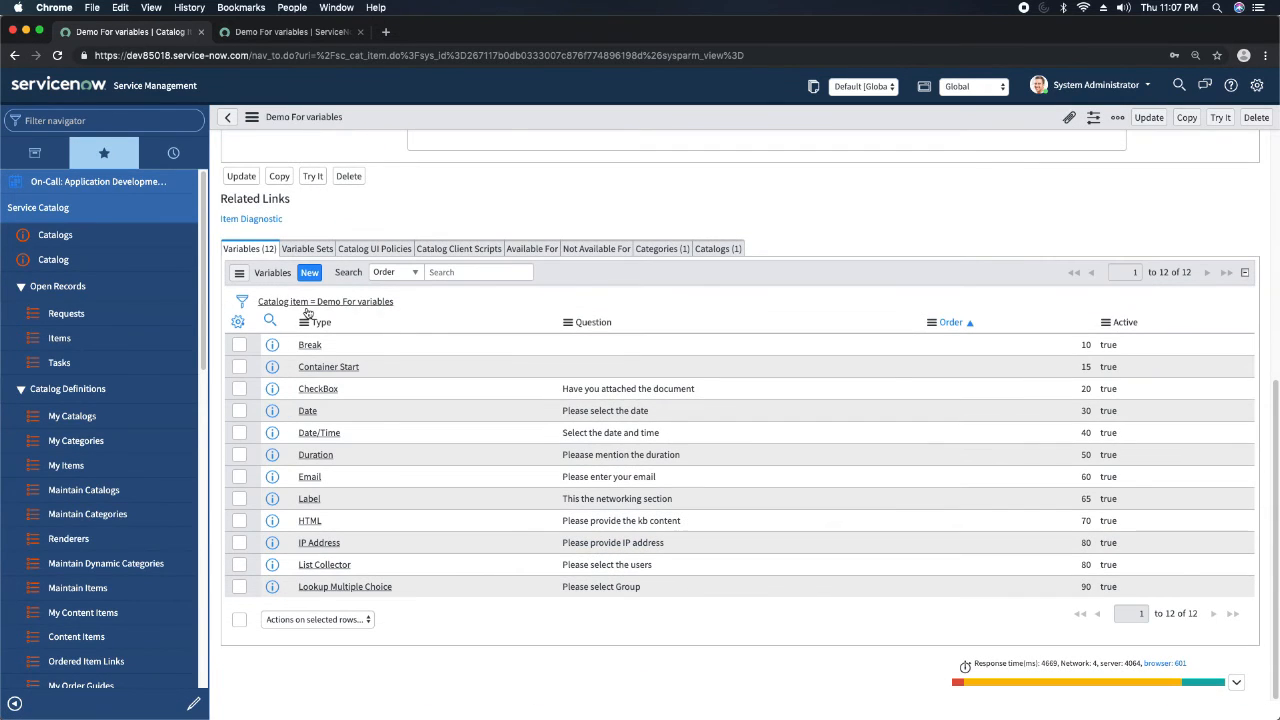
click(311, 274)
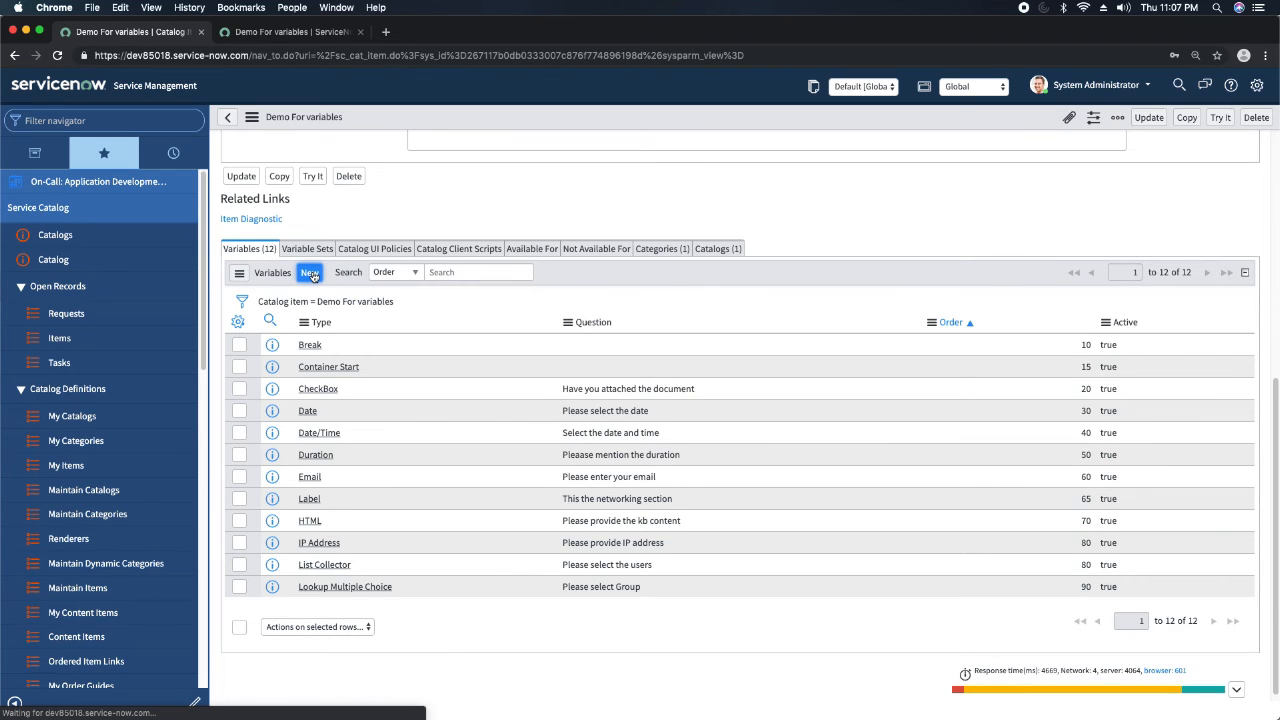
Create a Container End variable with order 35 and submit it.
click(529, 149)
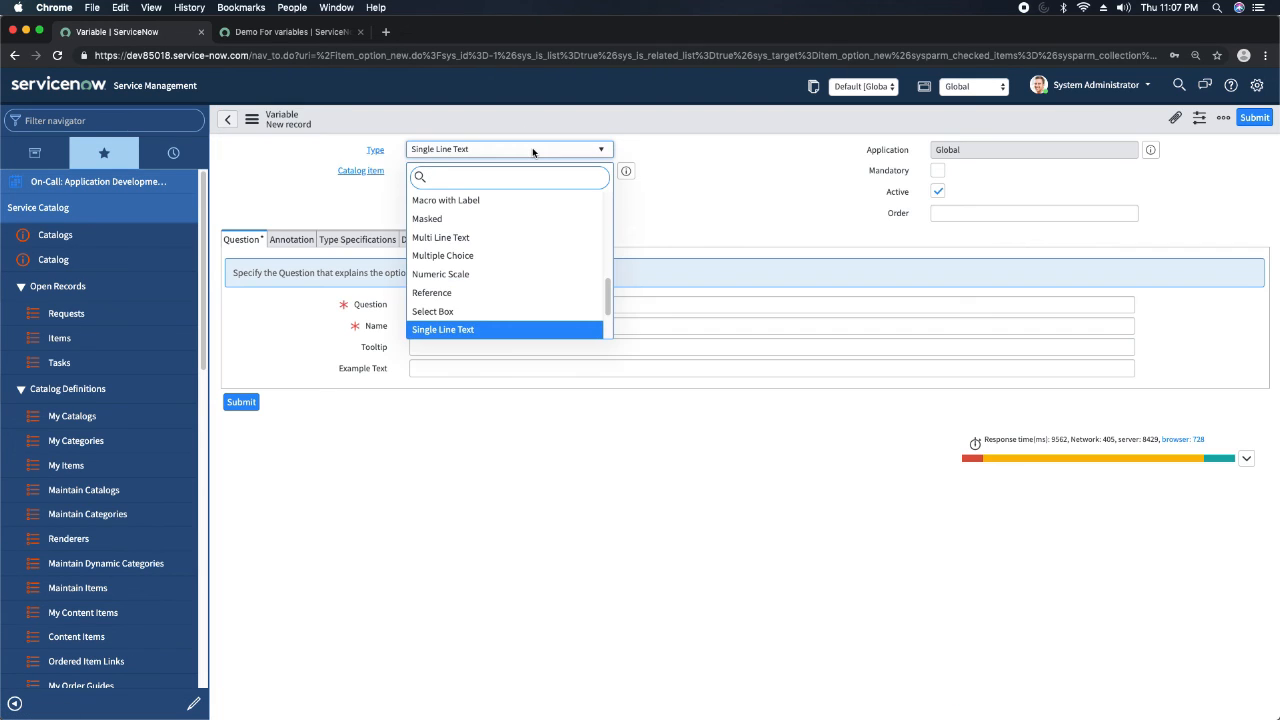
text(co)
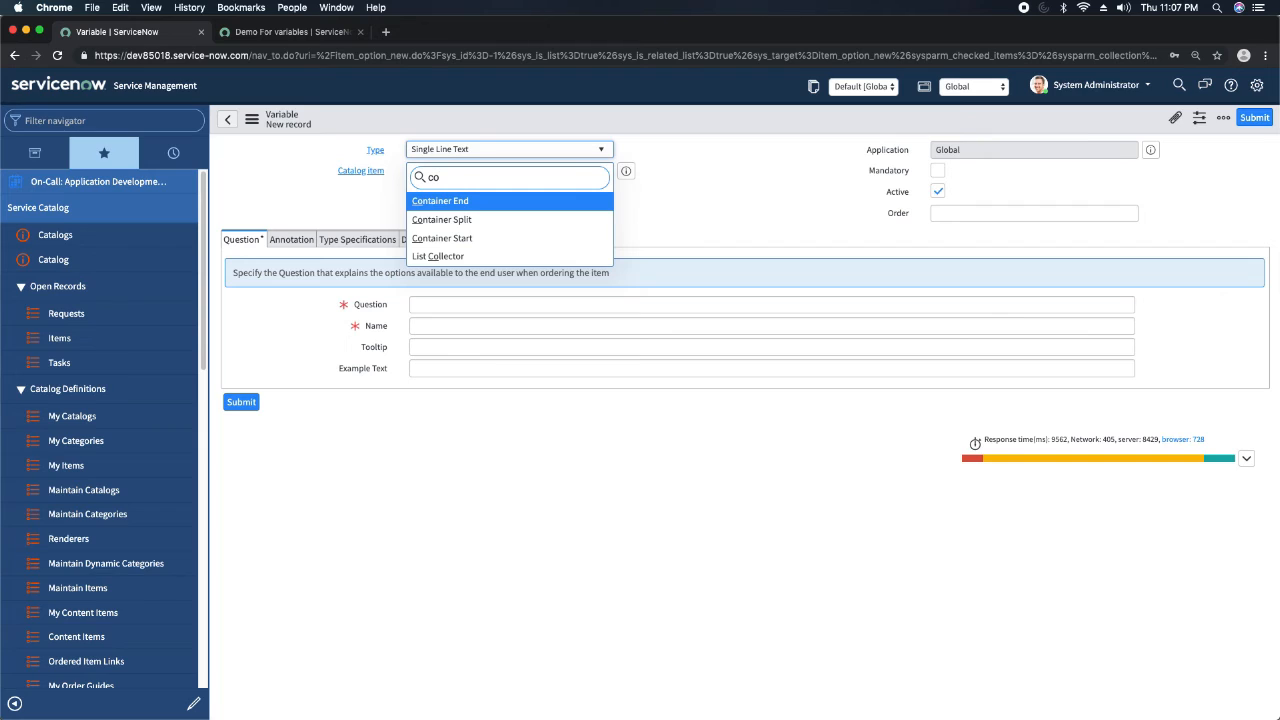
key(Return)
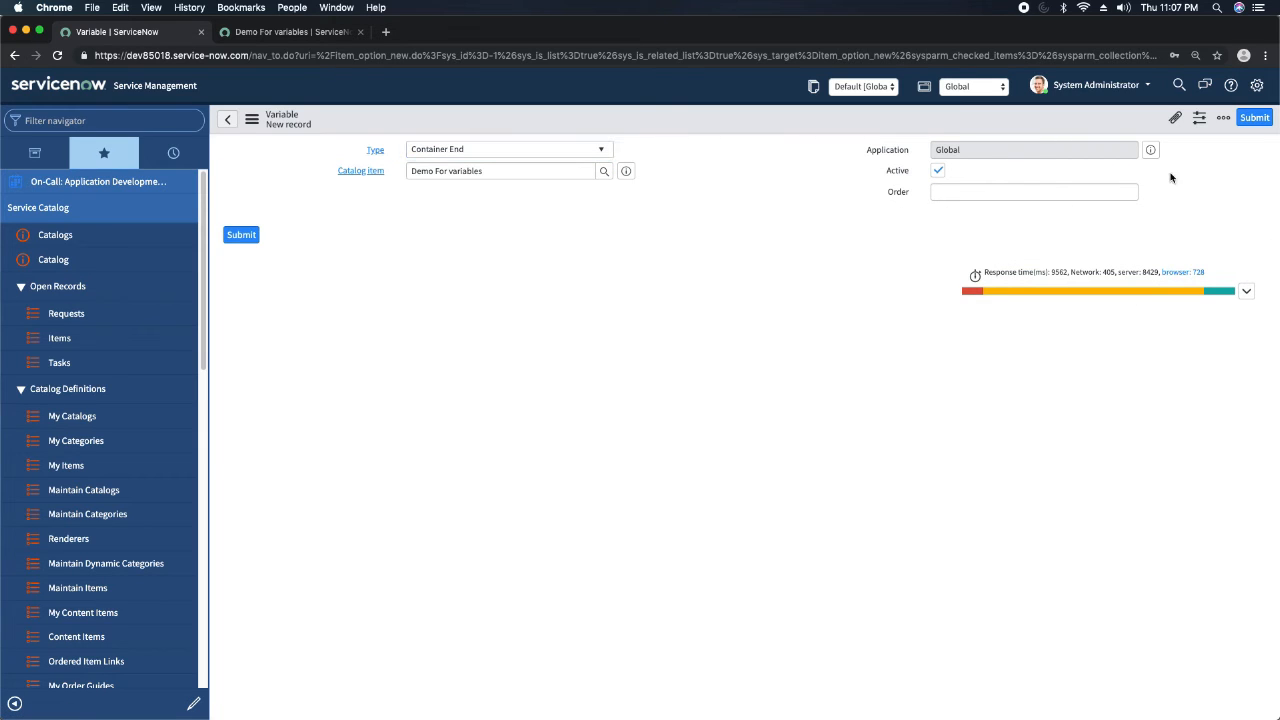
click(1103, 193)
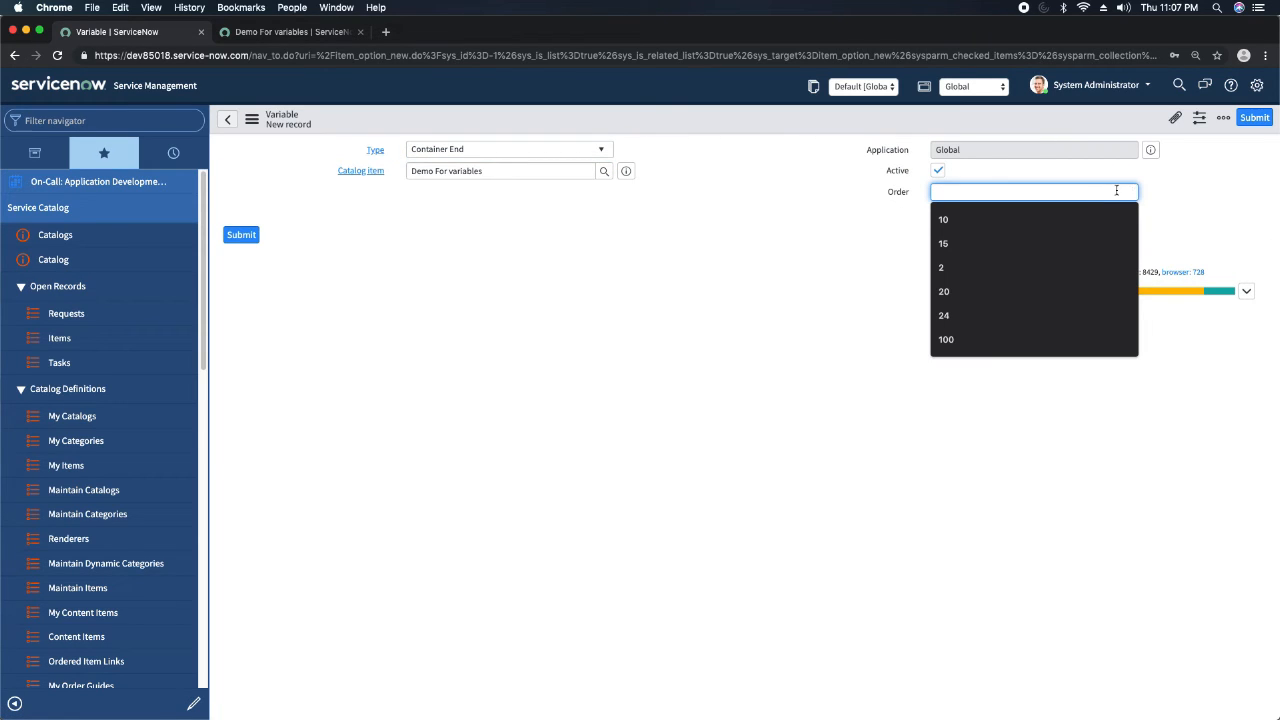
text(35)
click(942, 270)
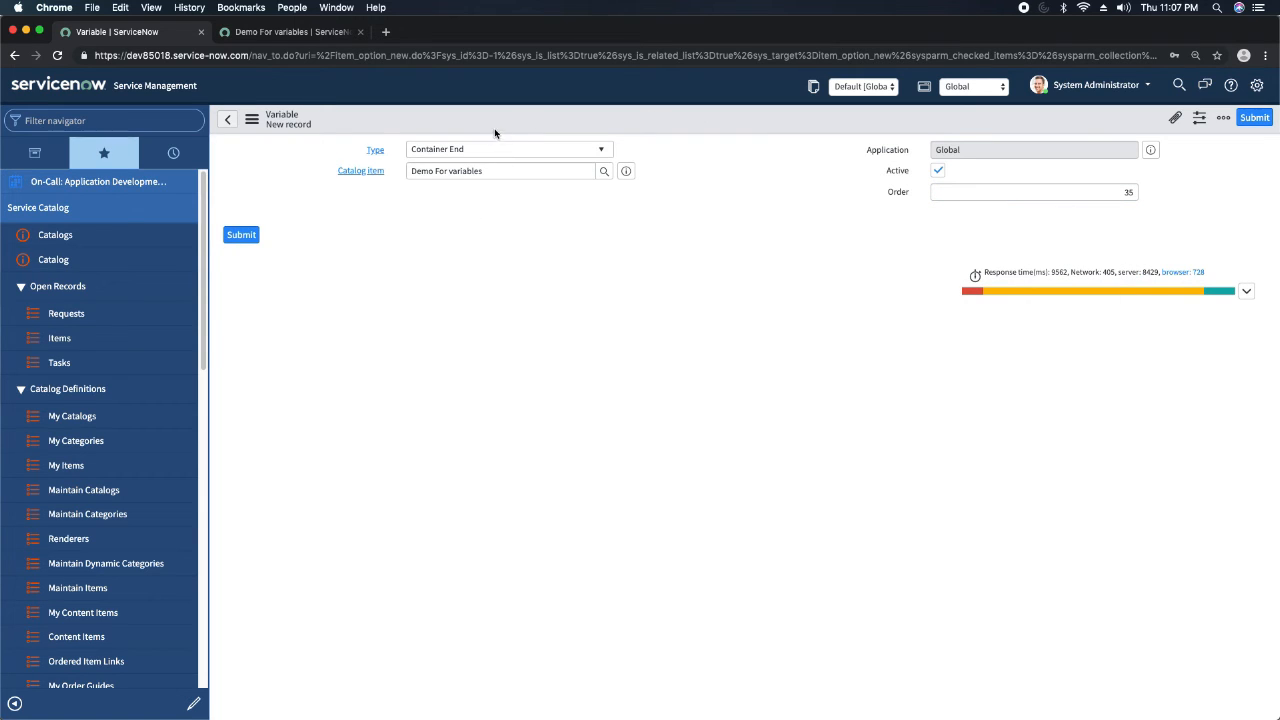
click(246, 238)
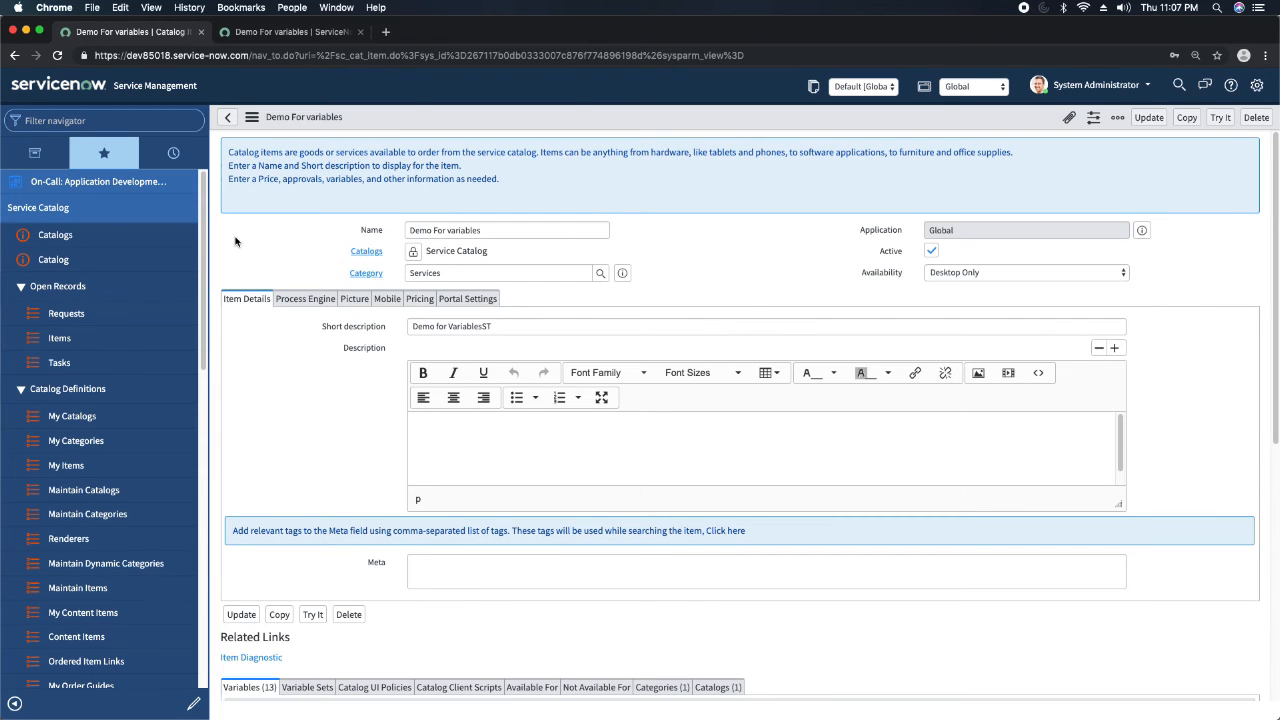
Reload the catalog item preview to check how the container around the checkbox and date questions appears.
click(282, 32)
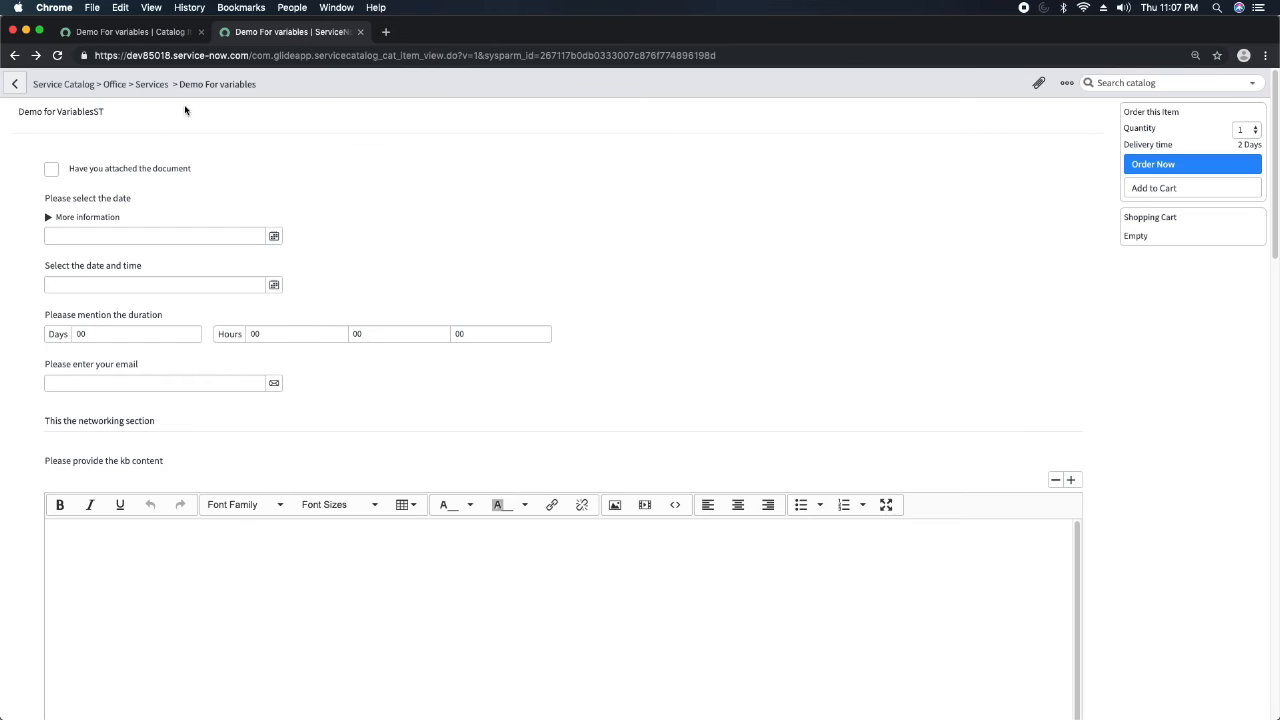
click(57, 55)
mouse_move(133, 176)
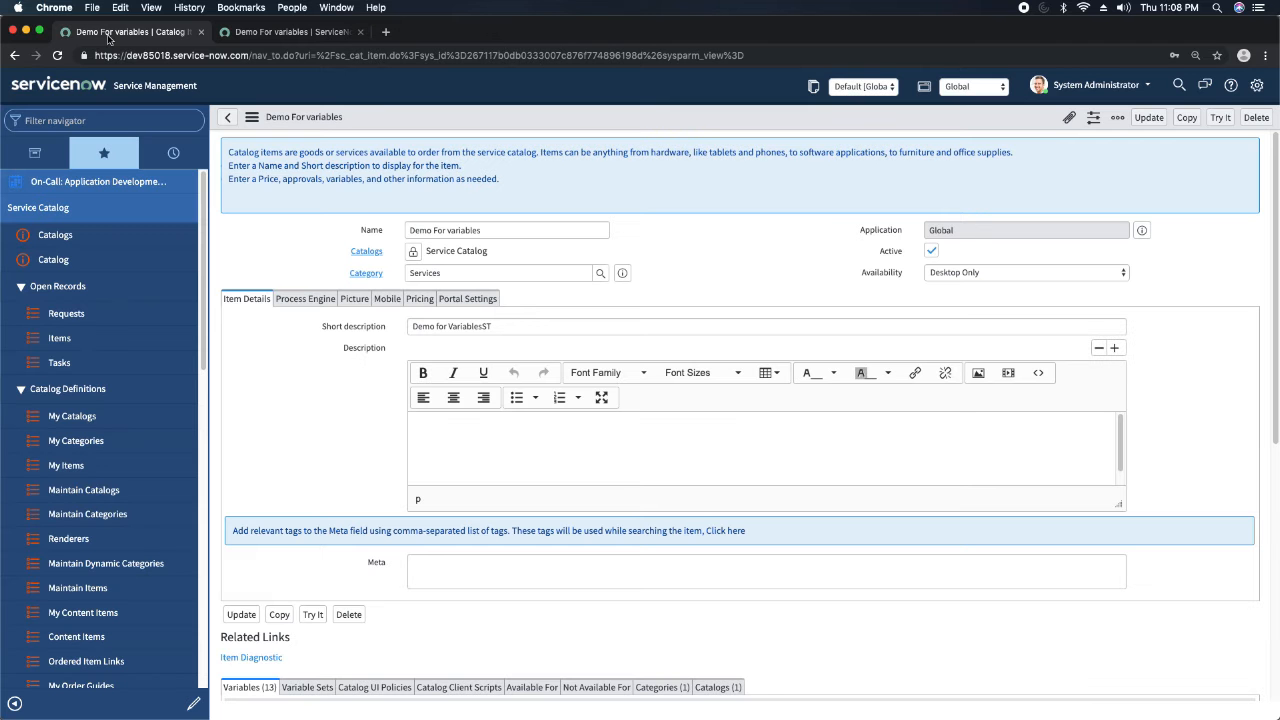
Enable Display title on the Container Start variable, enter Test as its question, and save it.
click(112, 32)
scroll(302, 377, down, 5)
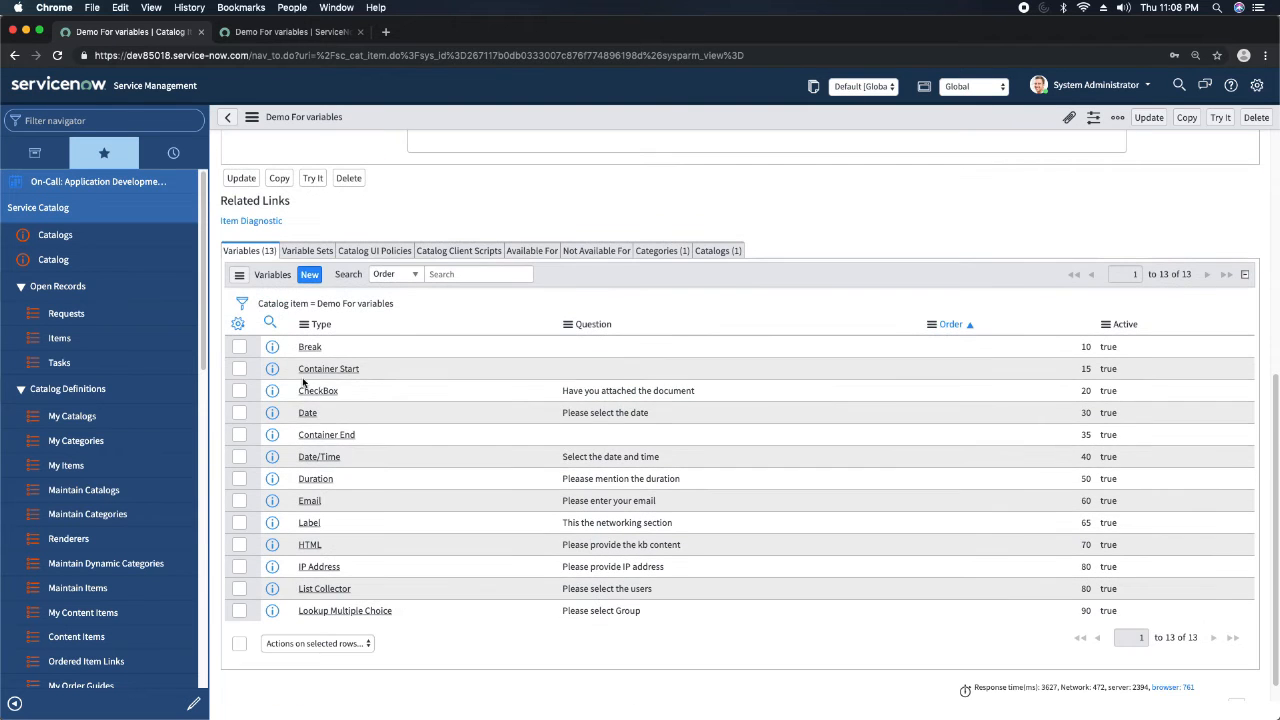
click(330, 370)
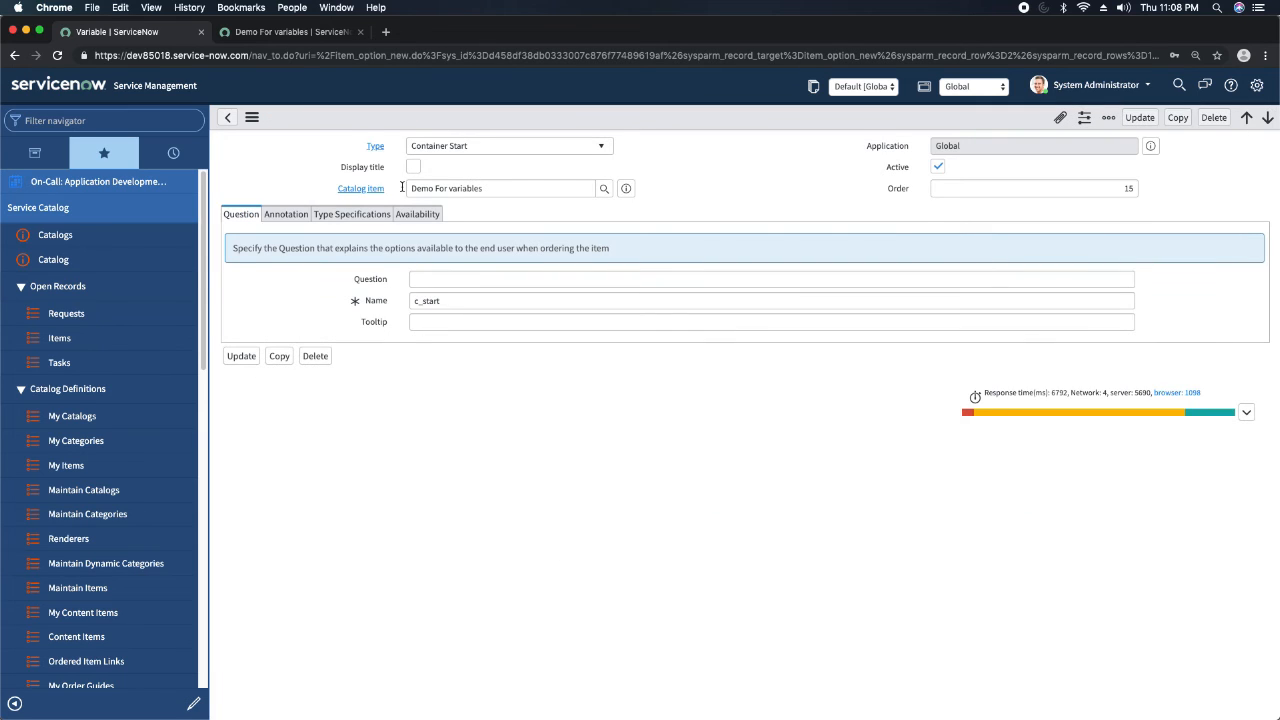
click(413, 167)
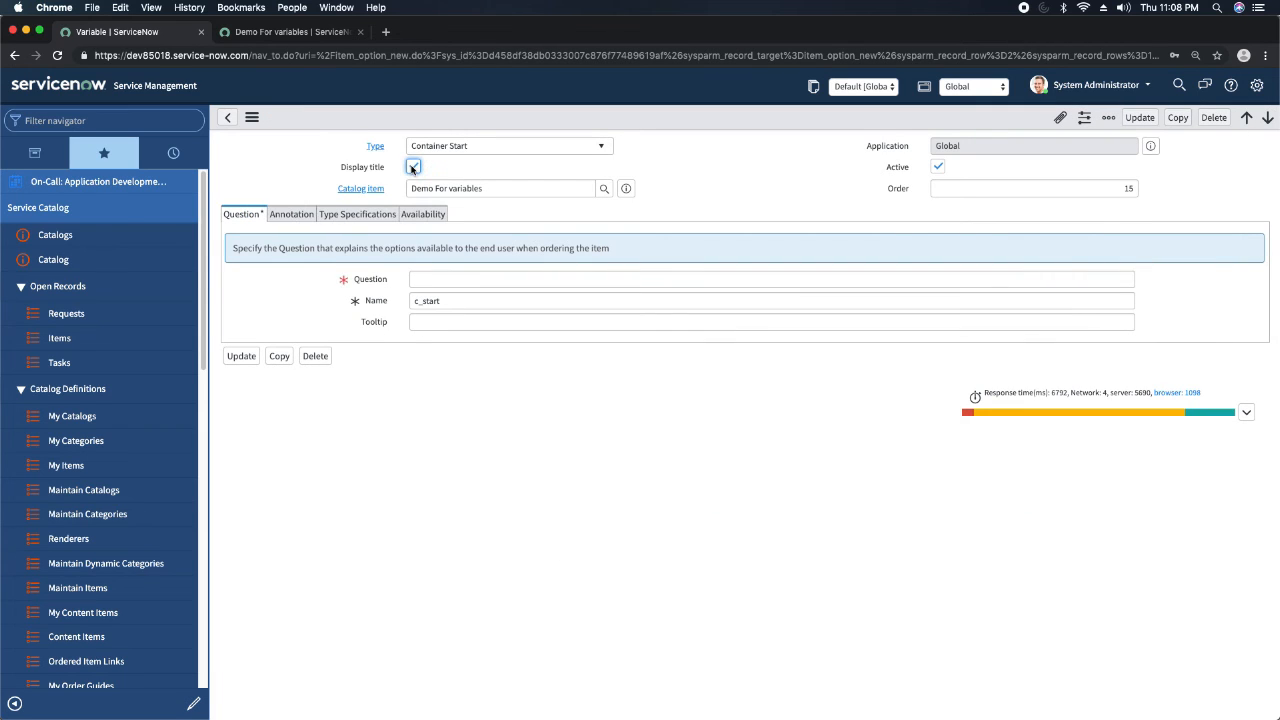
click(443, 278)
text(Test)
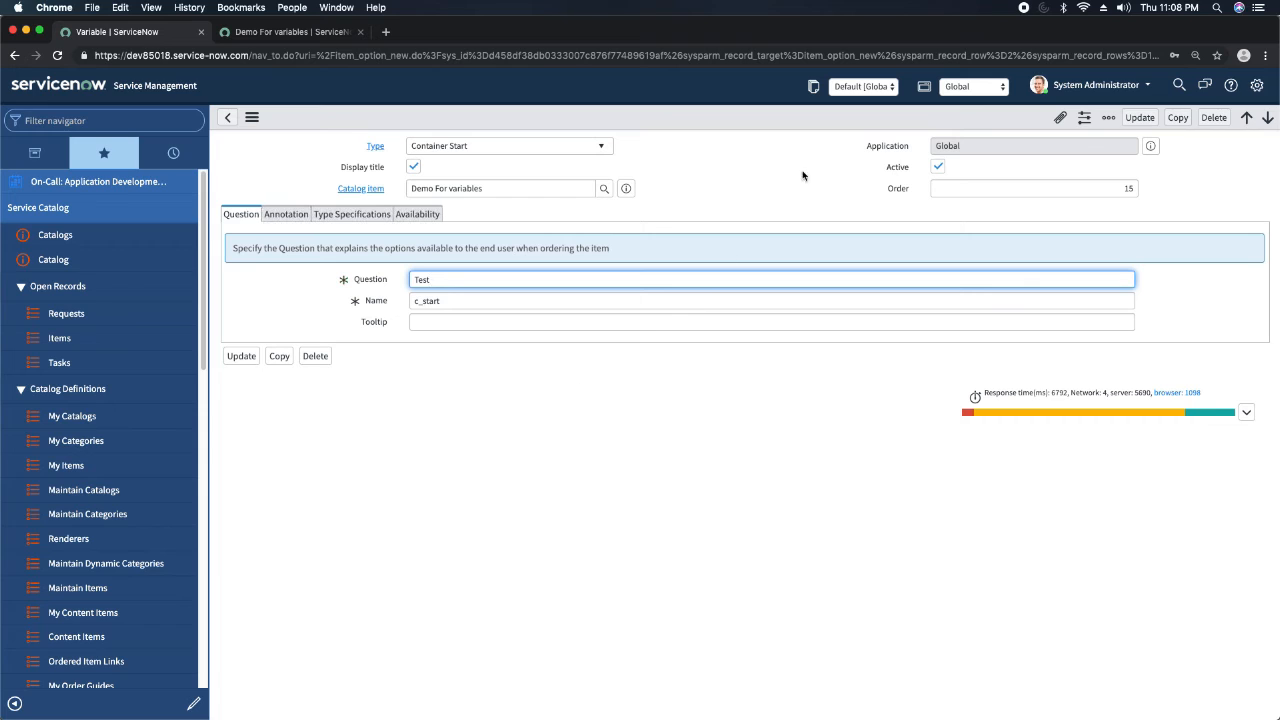
right_click(704, 117)
click(726, 126)
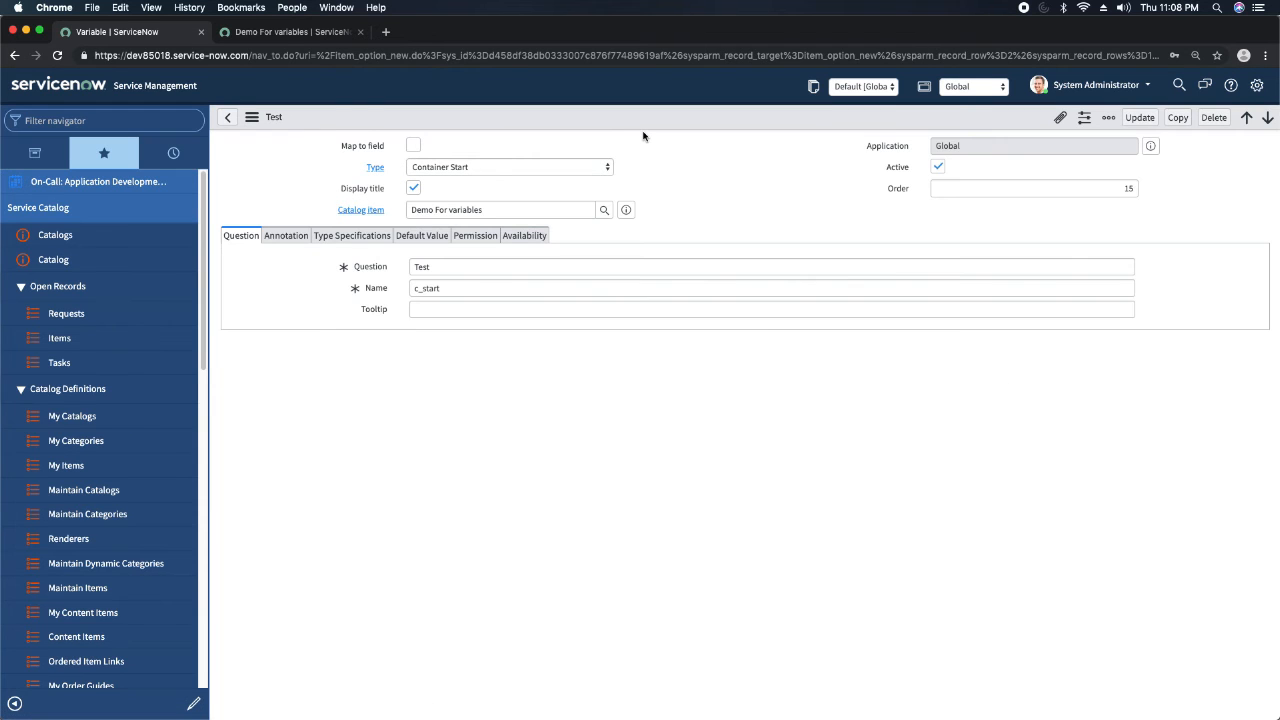
Reload the item preview and try collapsing and expanding the Test container section.
click(302, 35)
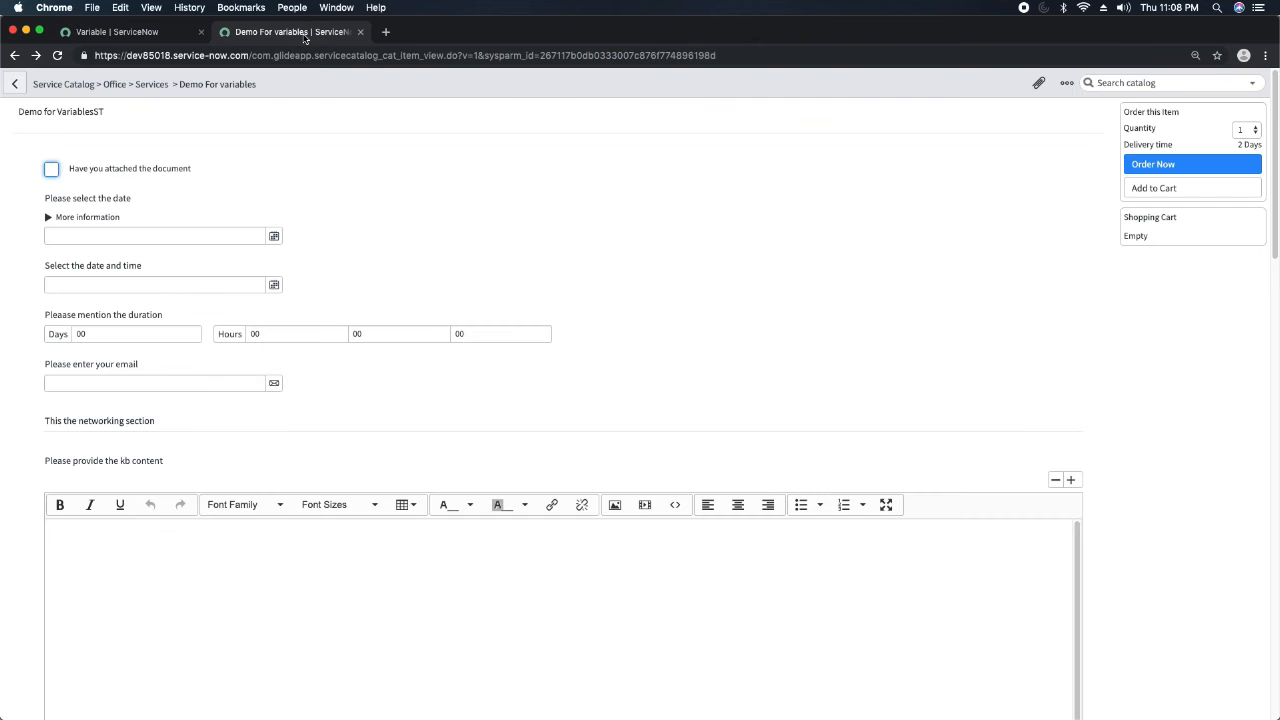
click(57, 55)
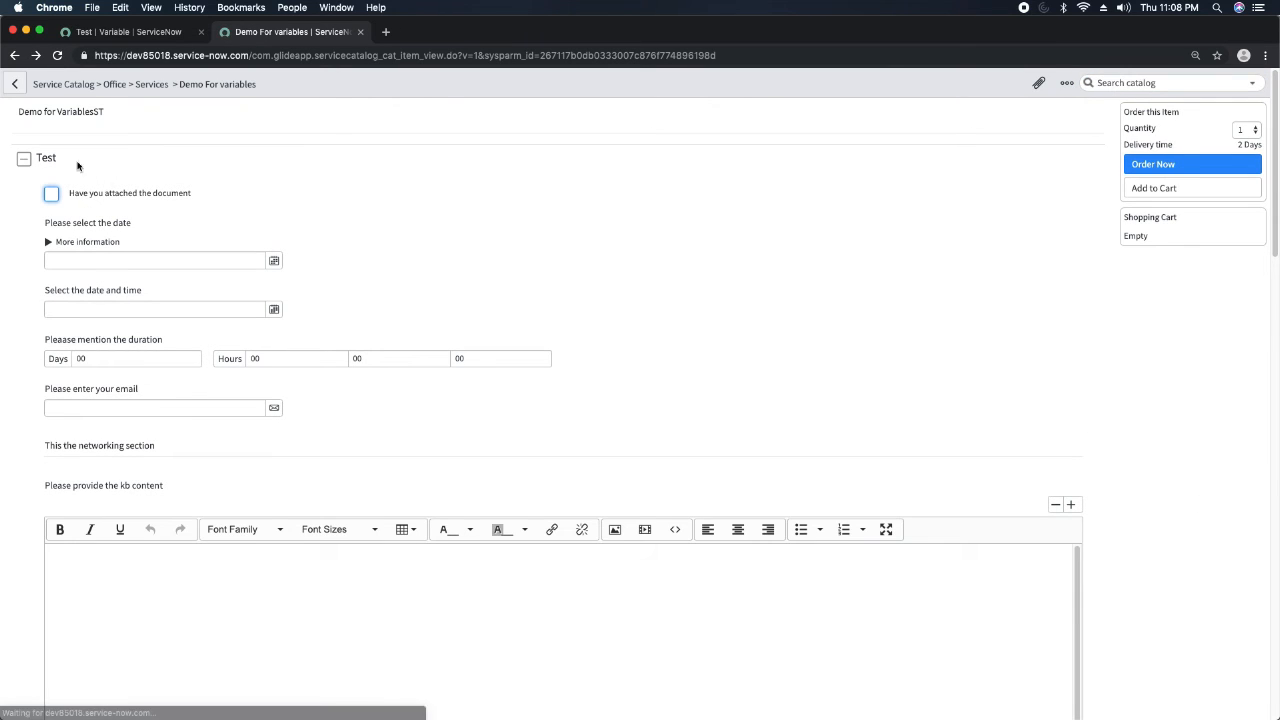
click(24, 162)
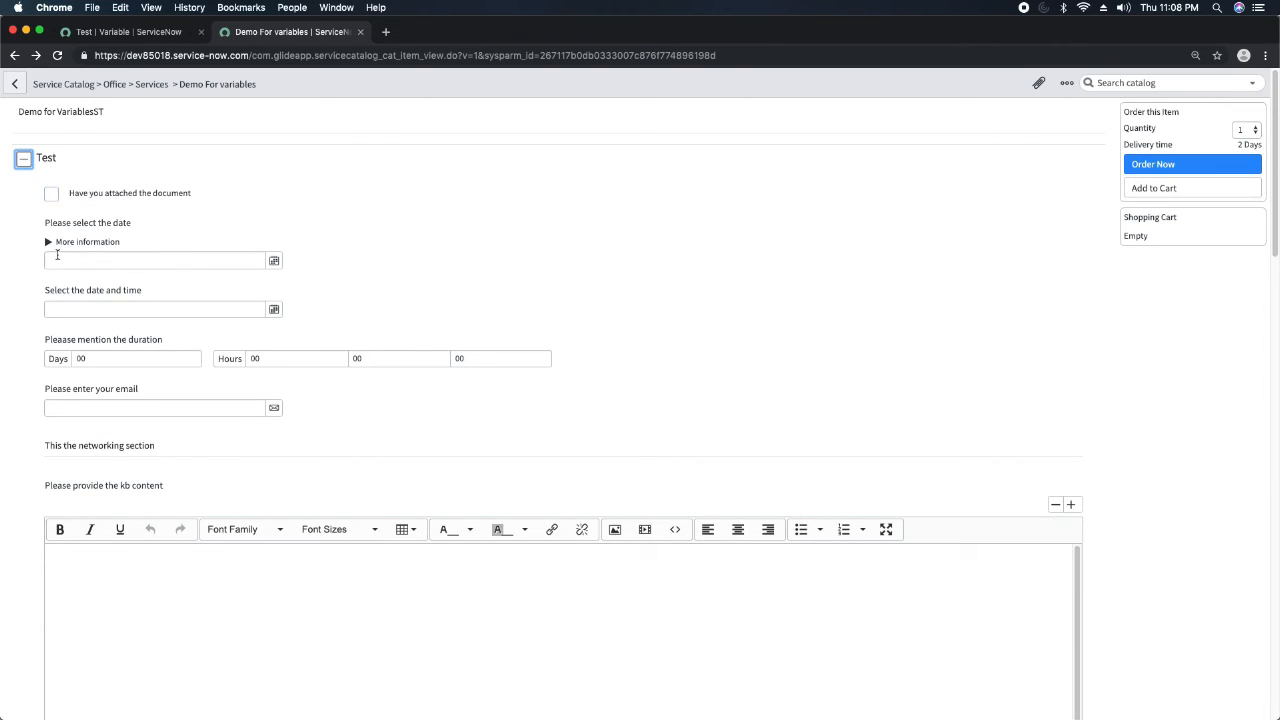
click(24, 161)
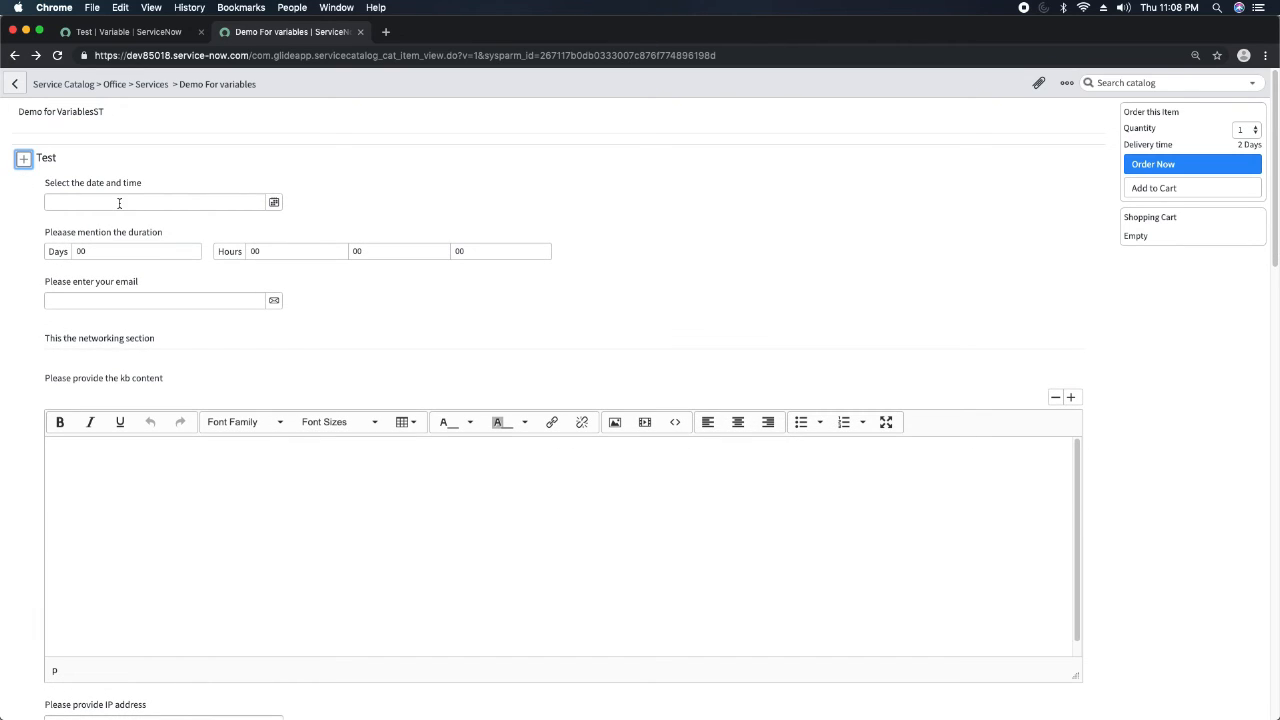
click(24, 161)
click(24, 161)
click(24, 161)
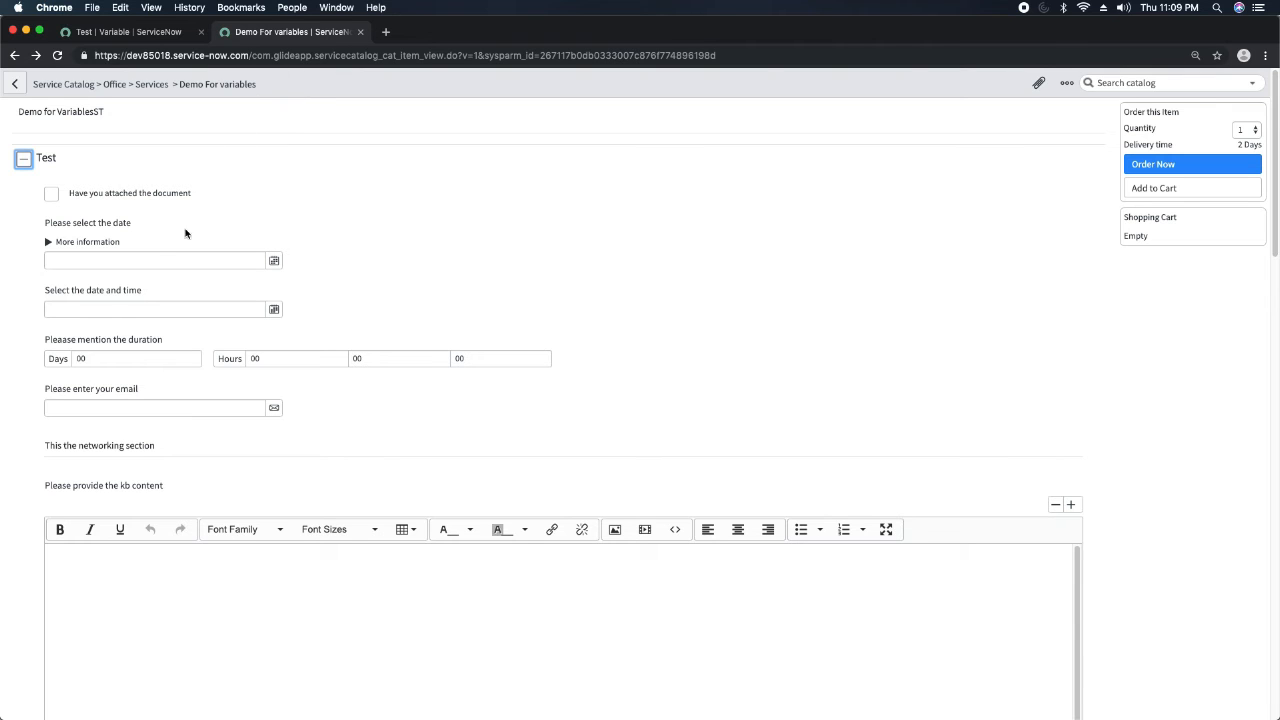
Return to the Container Start variable record and open its parent catalog item, Demo For variables, at the variables list.
click(137, 34)
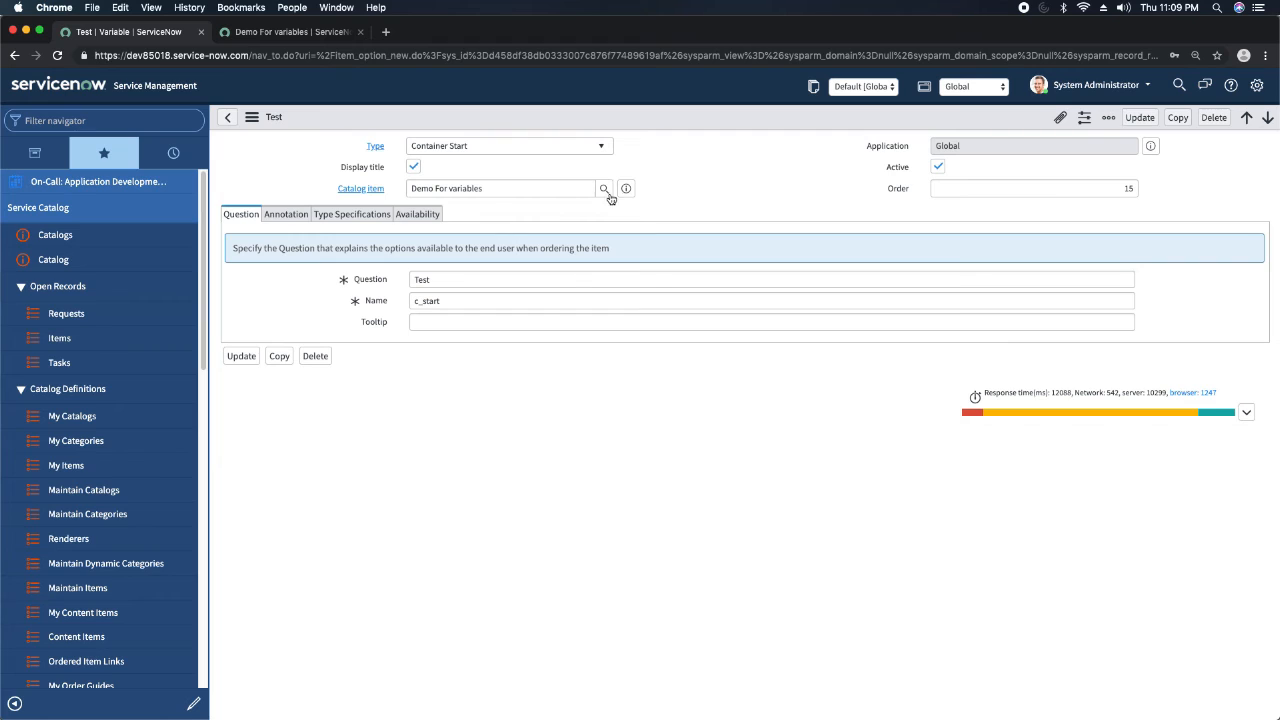
click(626, 190)
click(834, 224)
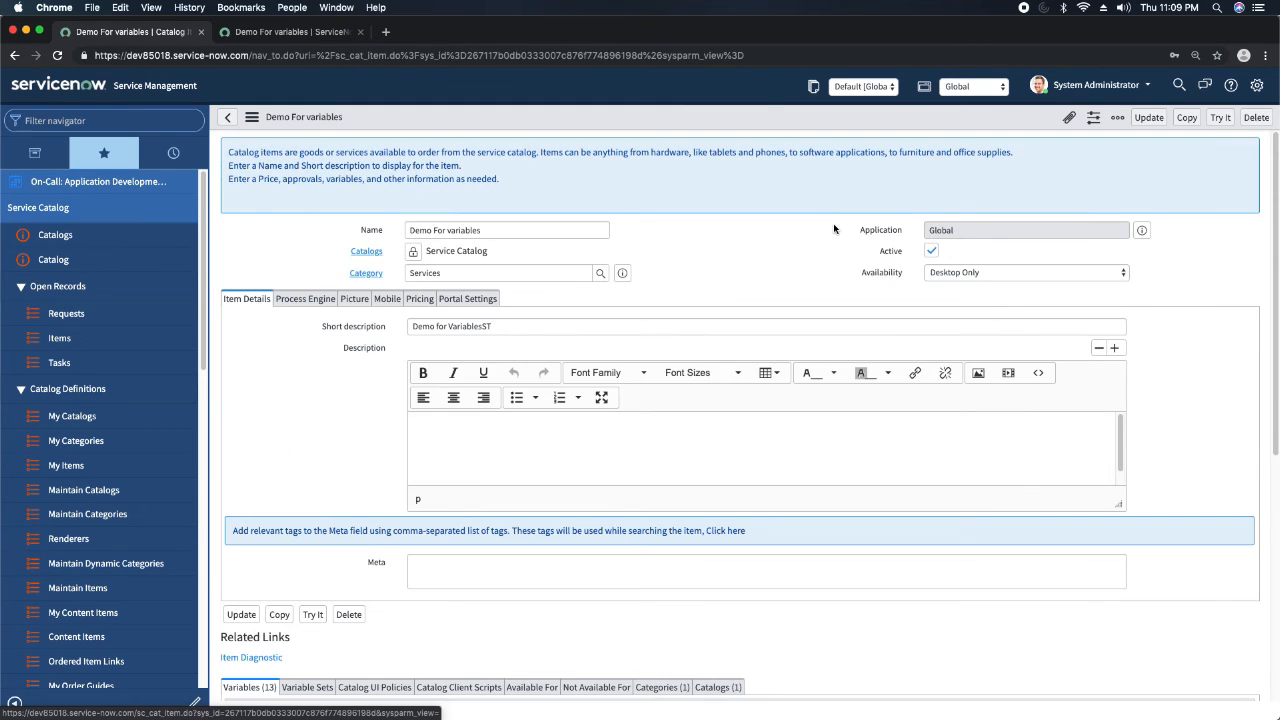
scroll(551, 344, down, 5)
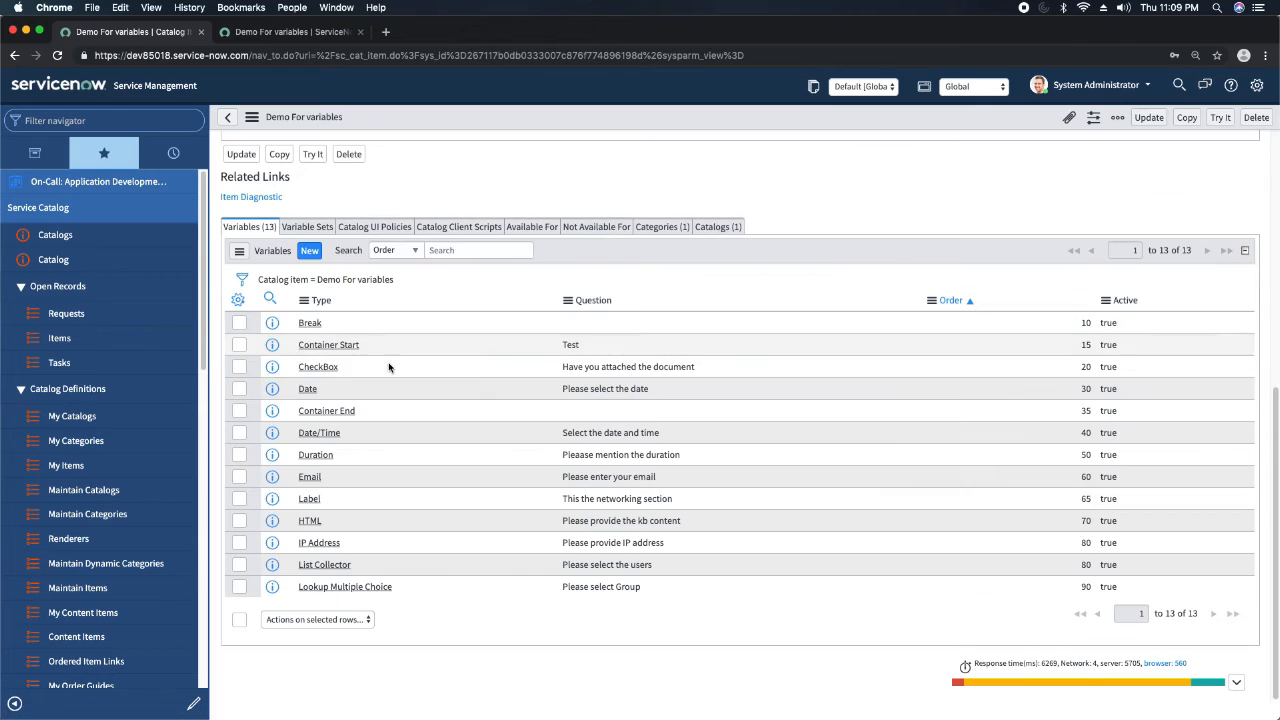
Create a Container Split variable with order 25 for the catalog item and submit it.
click(310, 252)
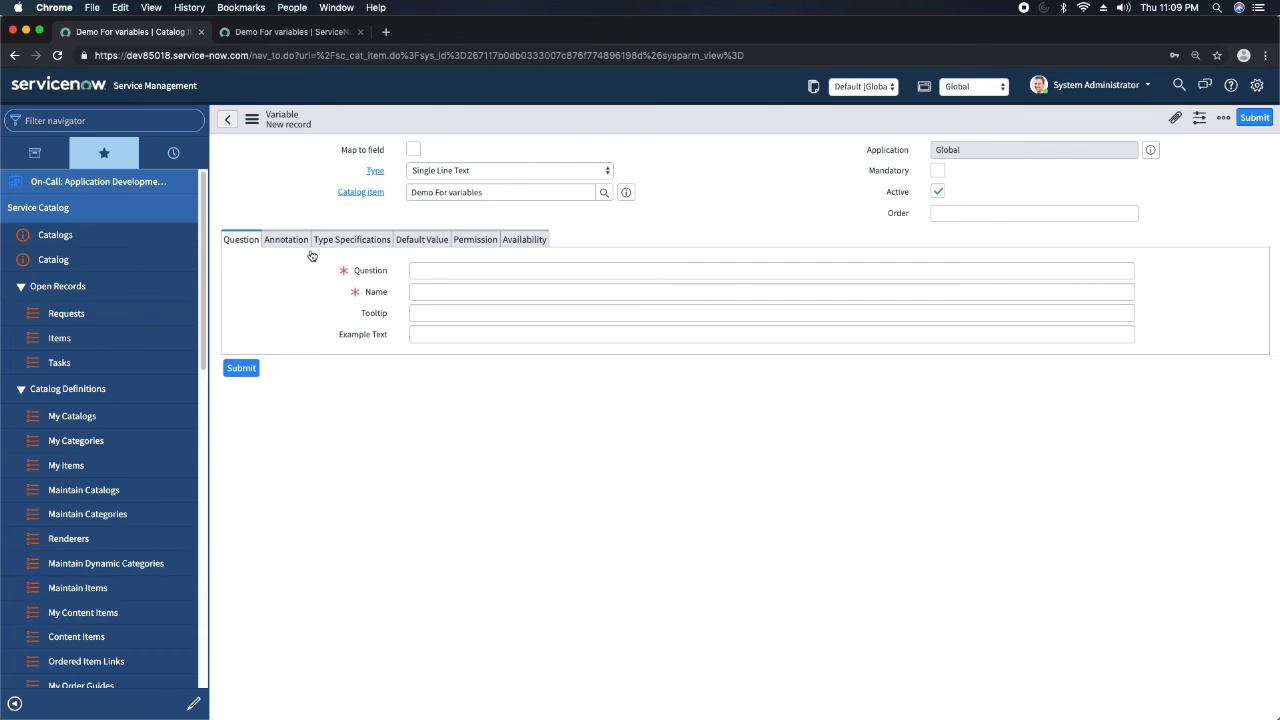
click(533, 152)
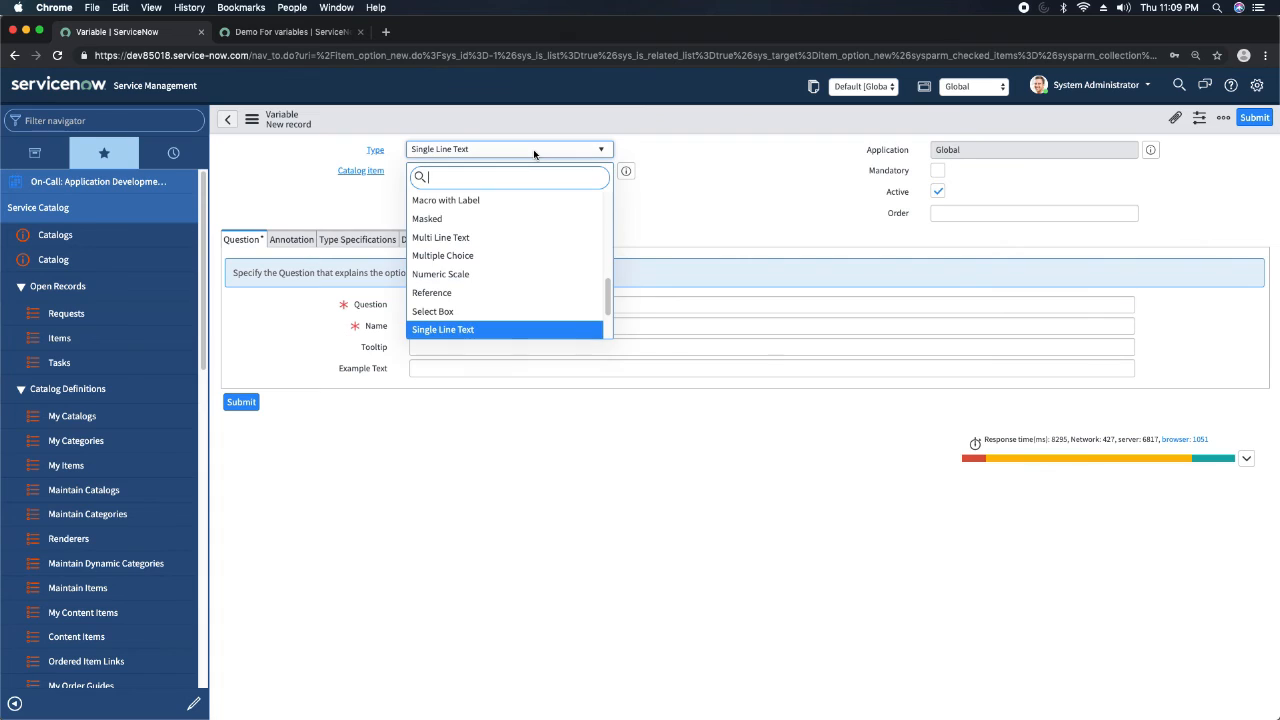
text(con)
key(Down)
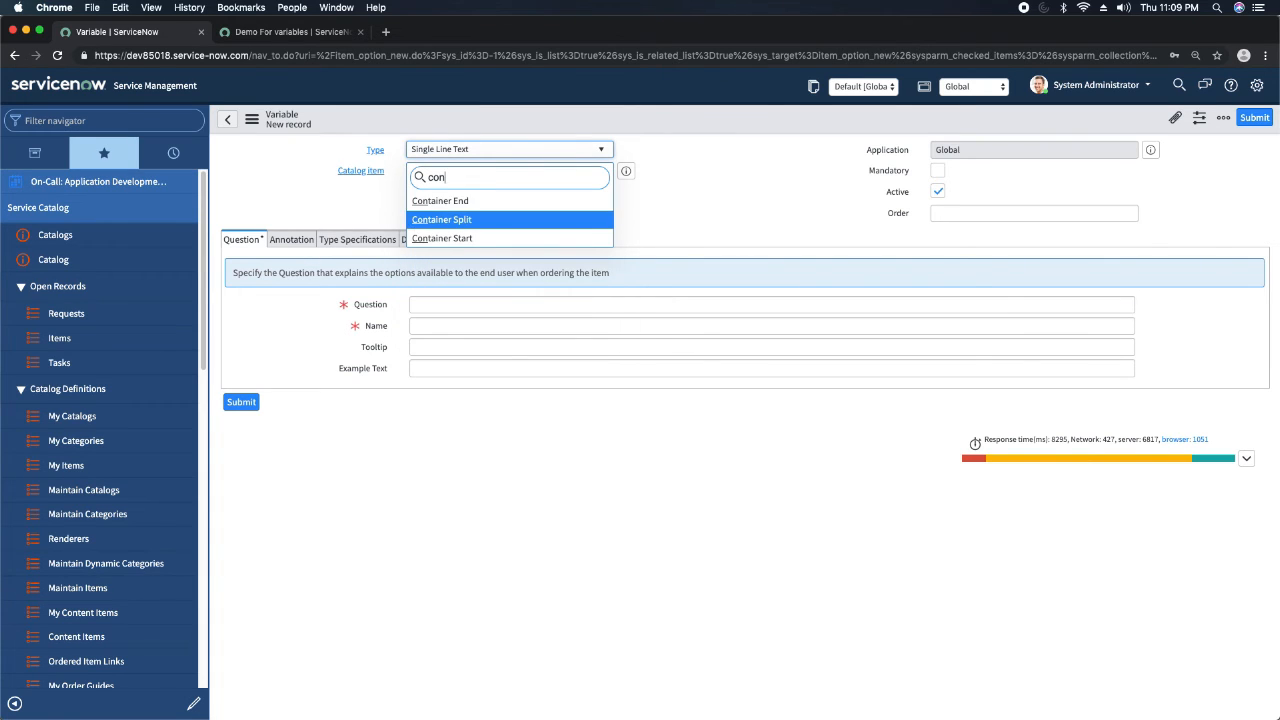
key(Return)
click(1076, 195)
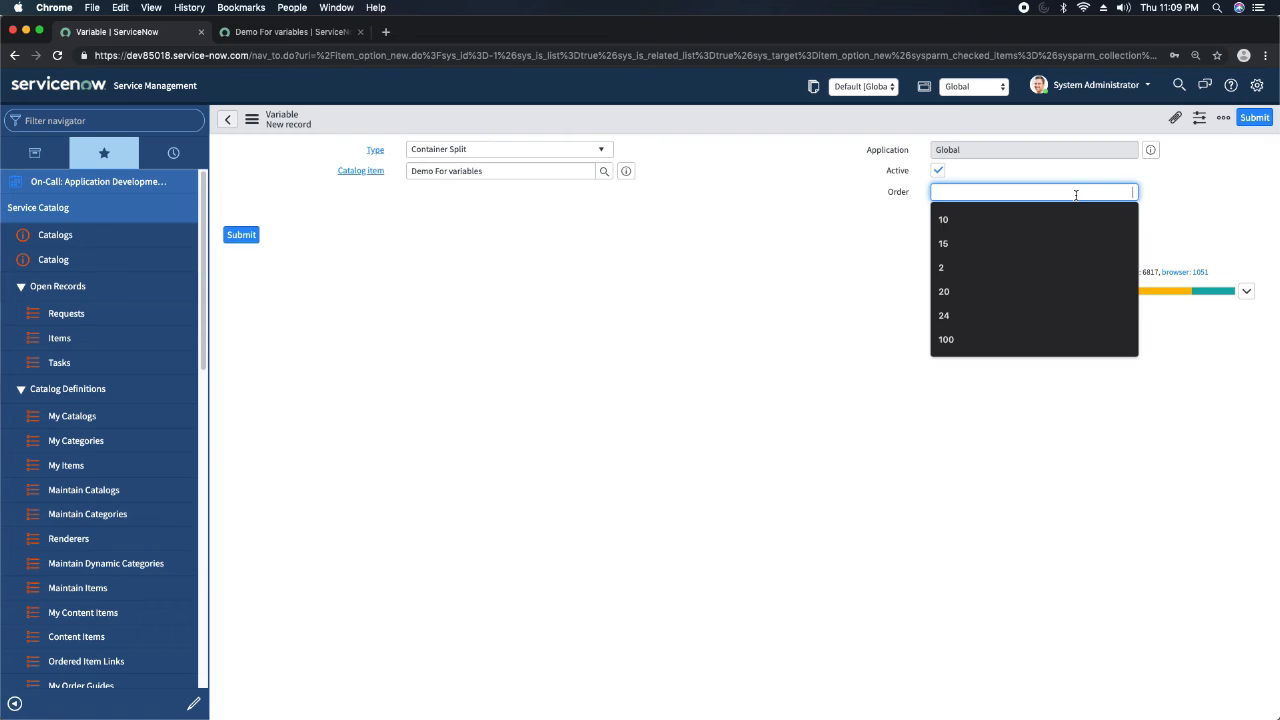
text(25)
click(1016, 274)
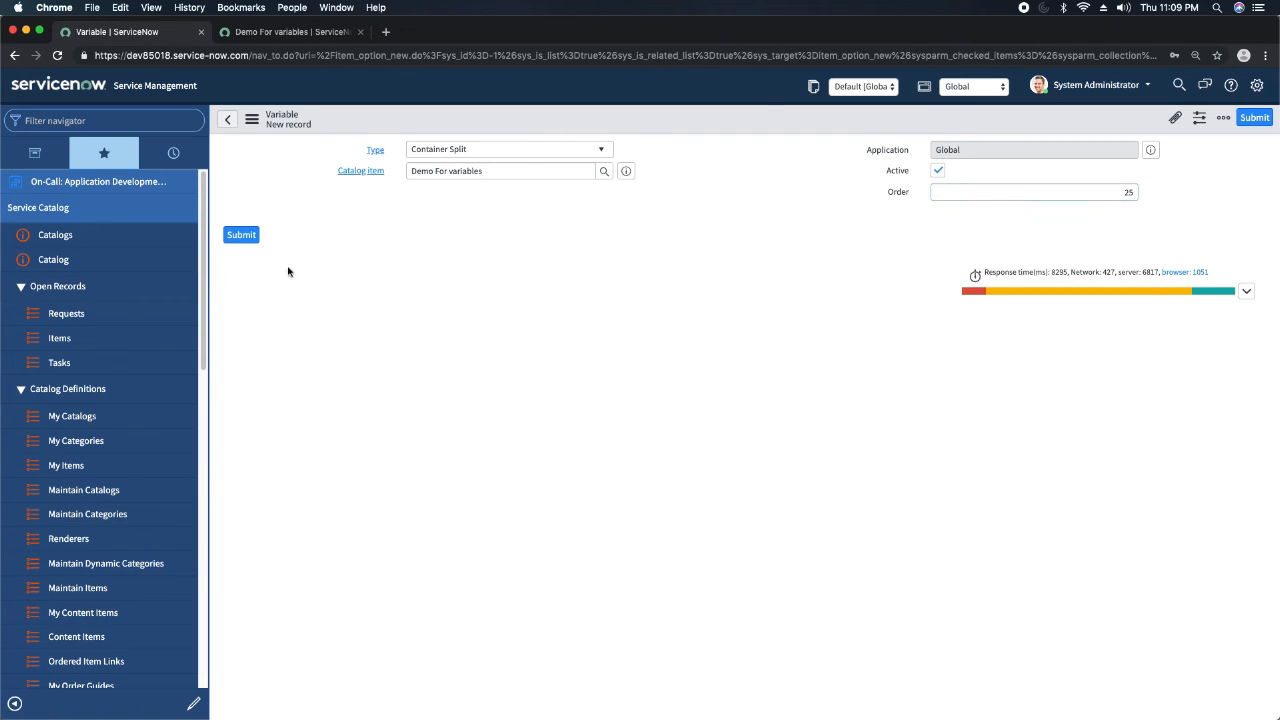
click(246, 239)
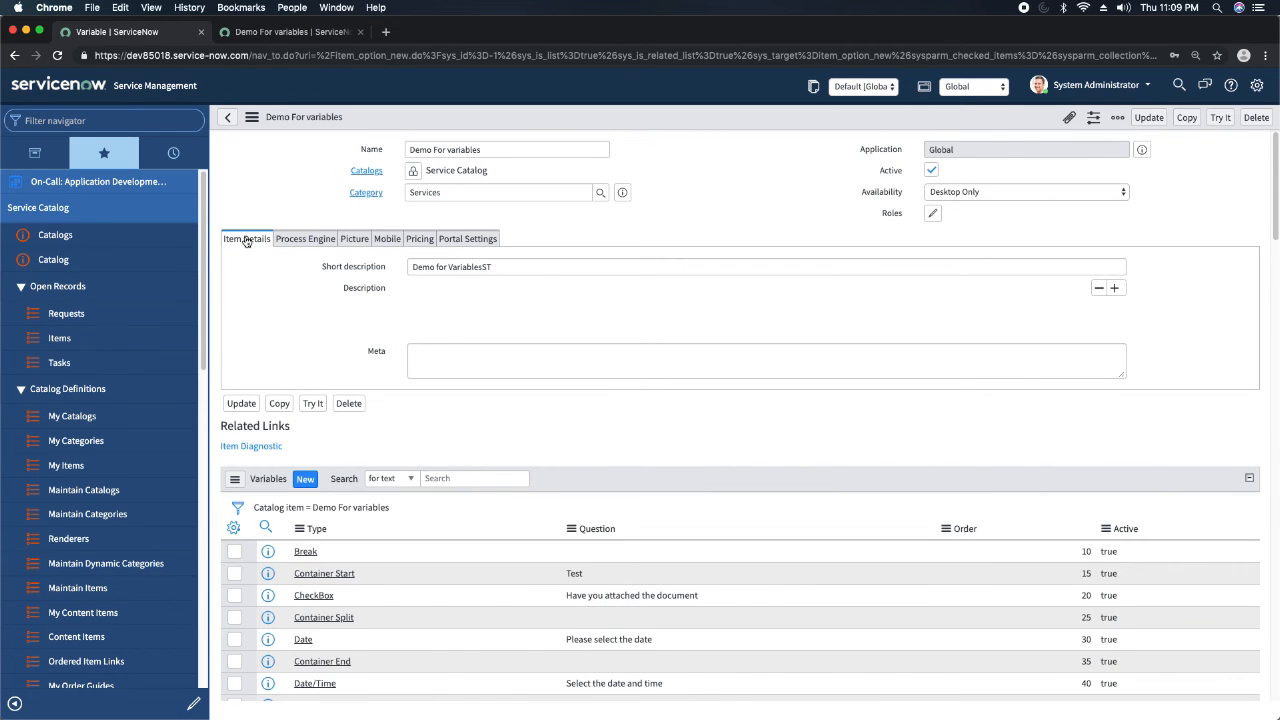
Reload the item preview and collapse and expand the Test container to check the split column layout.
click(290, 32)
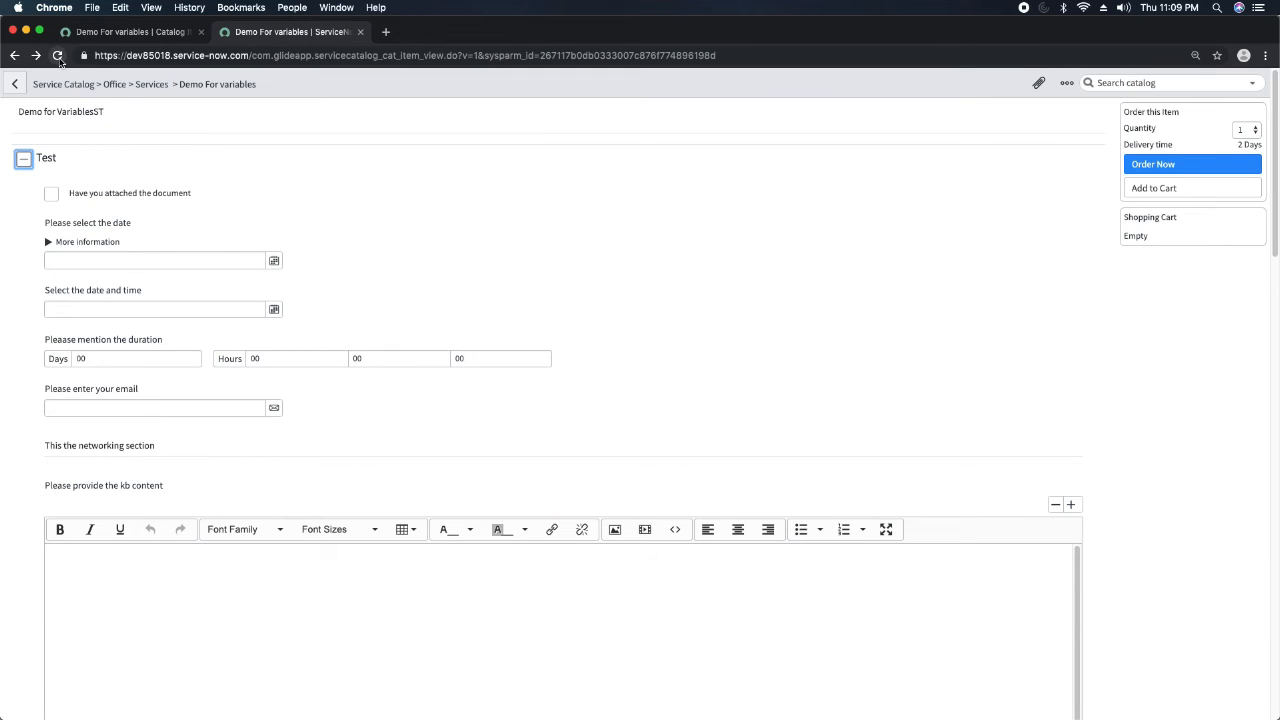
click(58, 57)
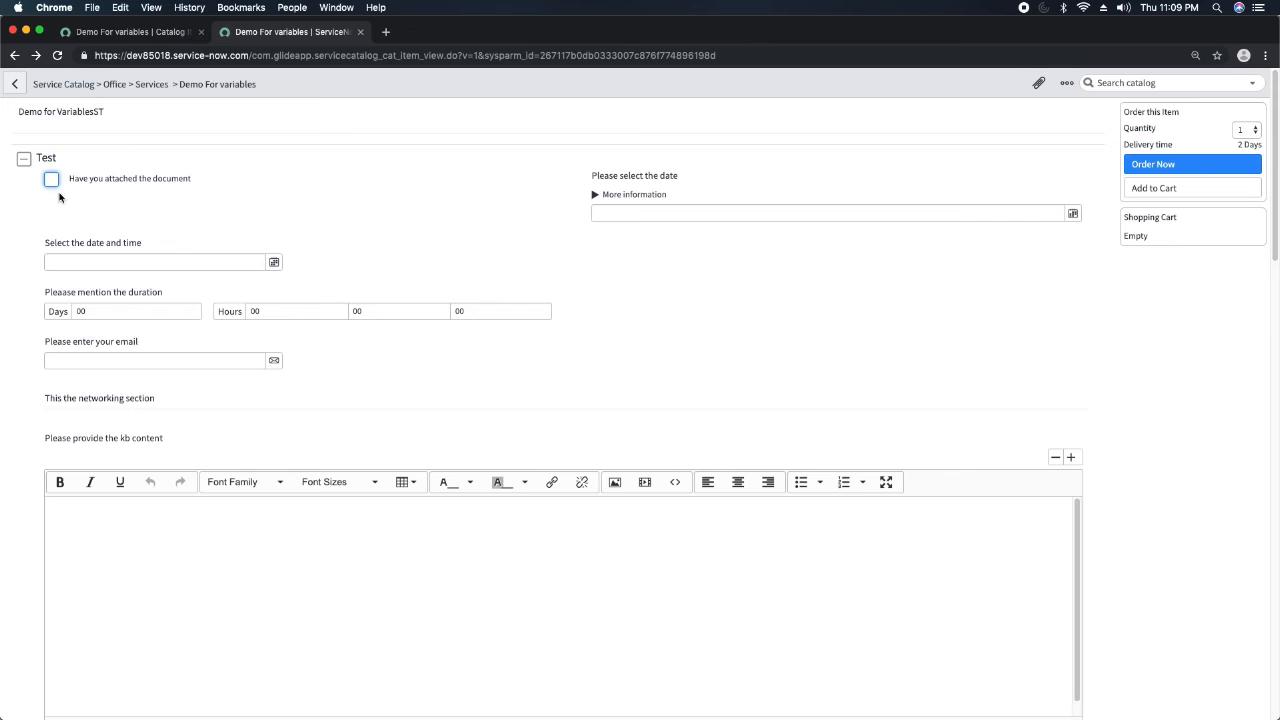
click(24, 159)
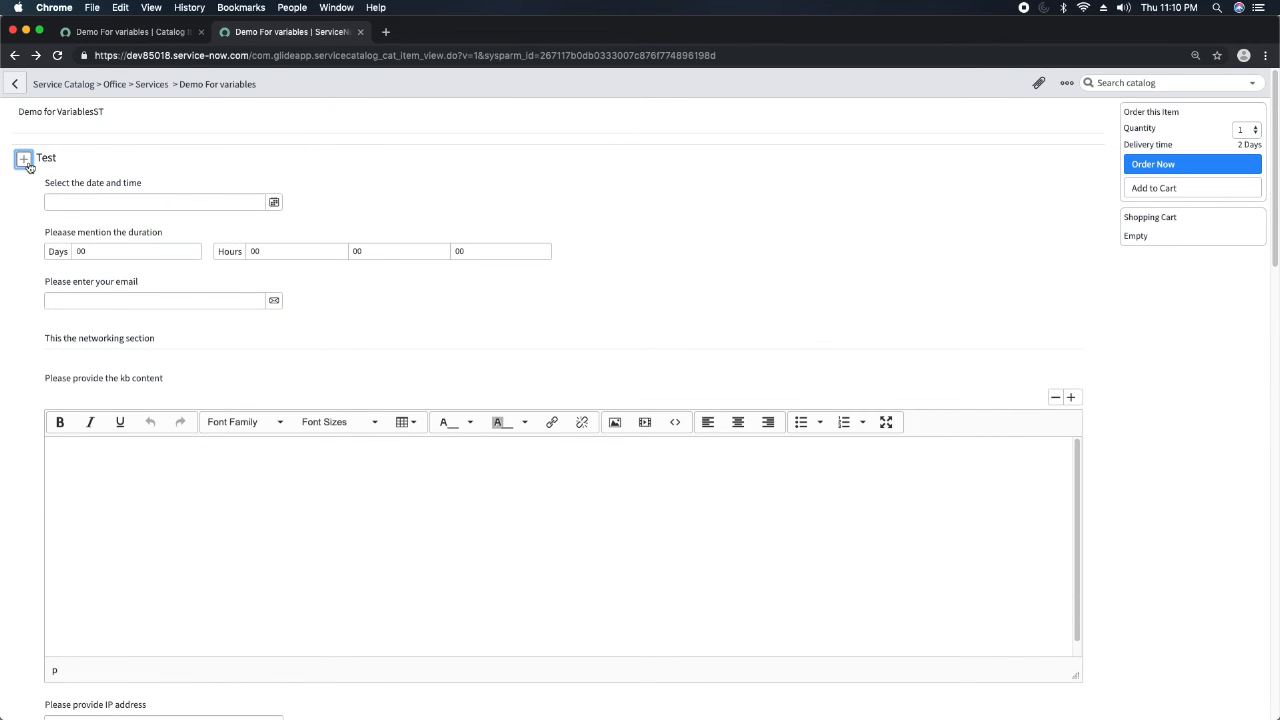
click(24, 159)
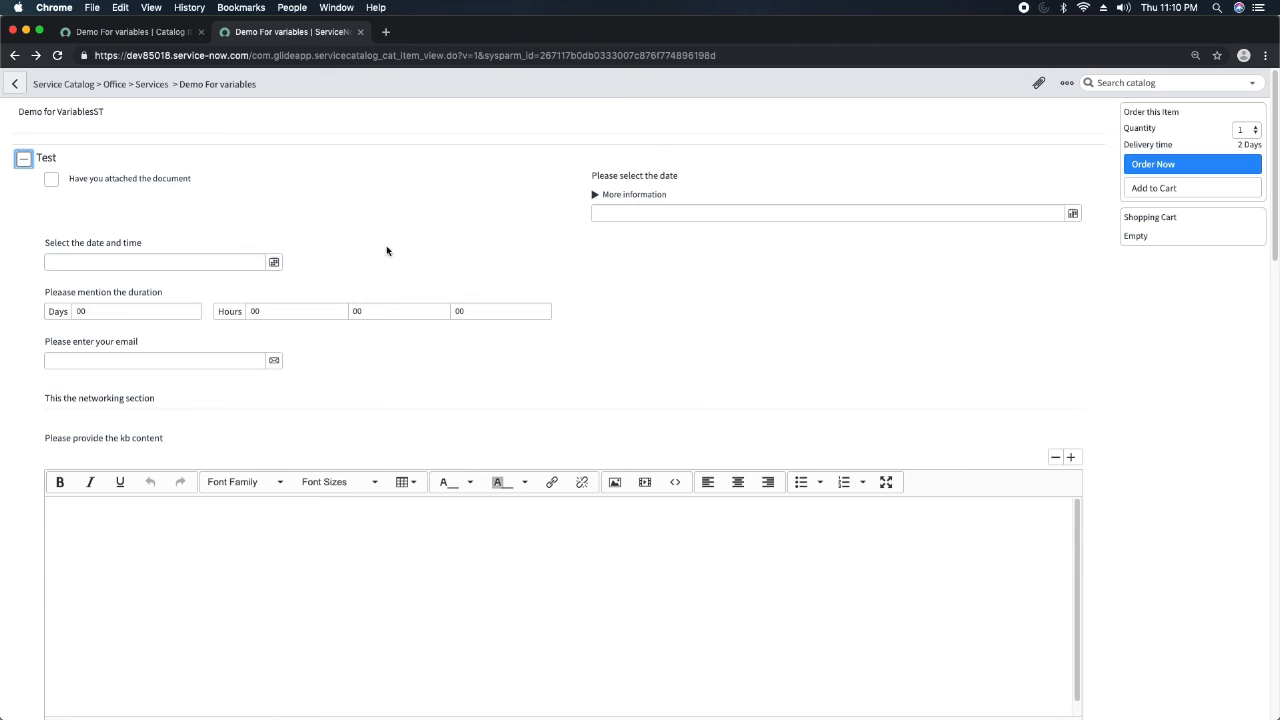
mouse_move(120, 177)
scroll(575, 187, down, 1)
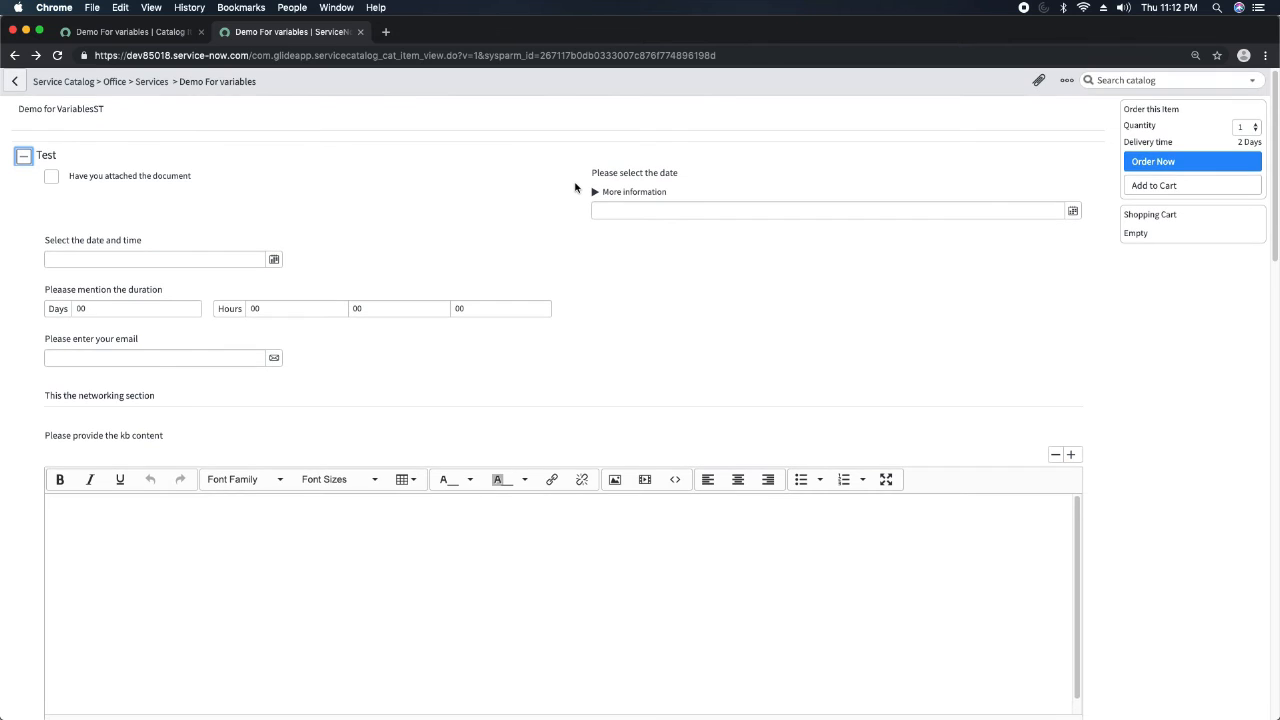
Start a new Single Line Text variable on the catalog item with the question Please provide your name.
click(127, 33)
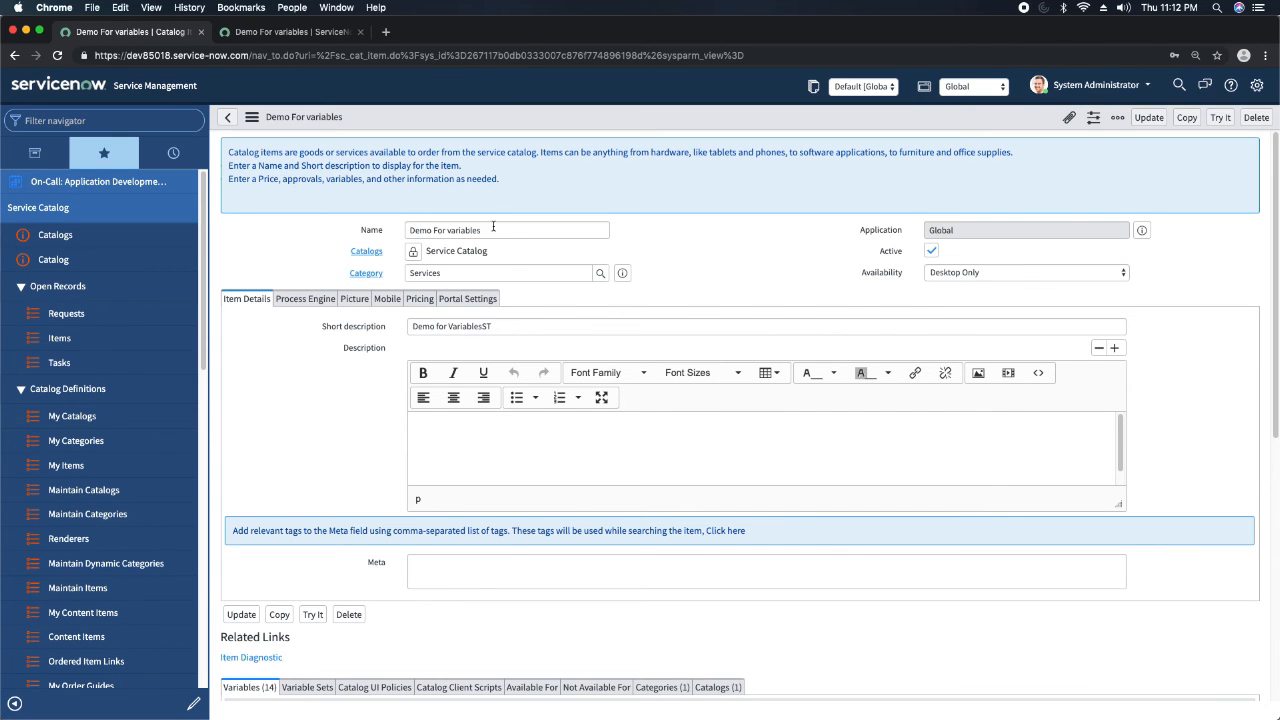
scroll(625, 280, down, 5)
click(310, 272)
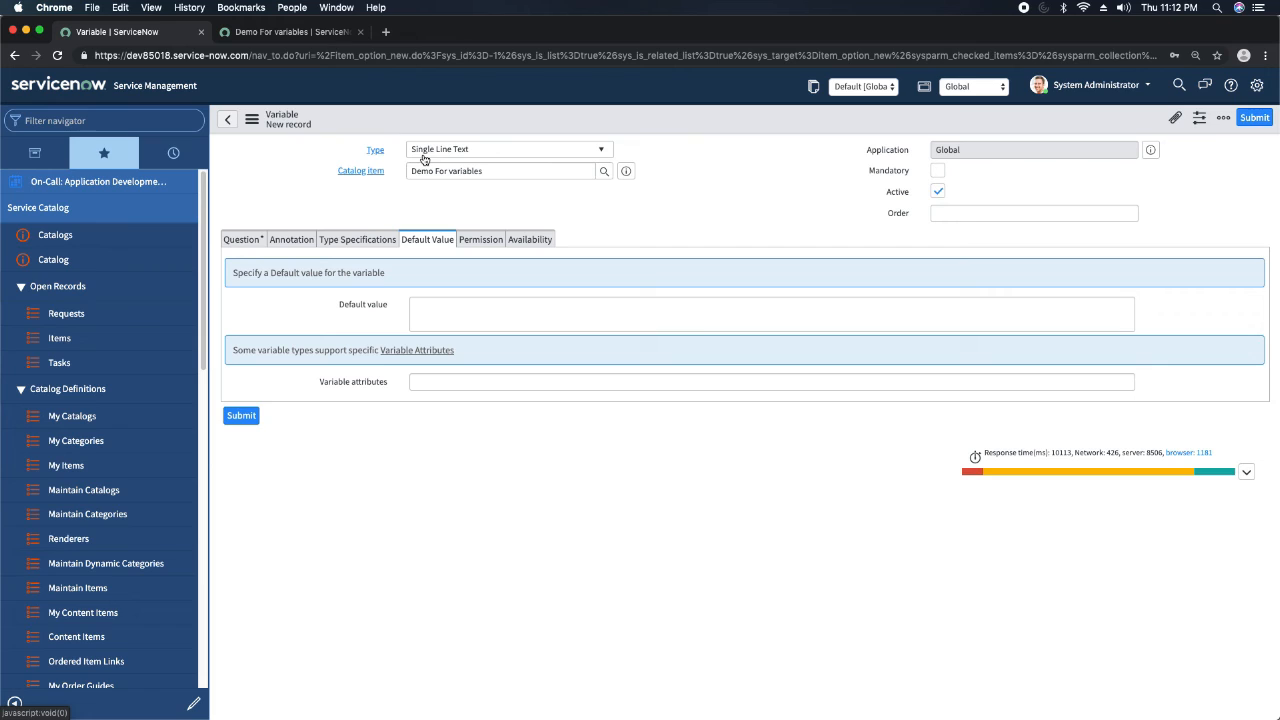
click(775, 168)
click(244, 239)
click(518, 309)
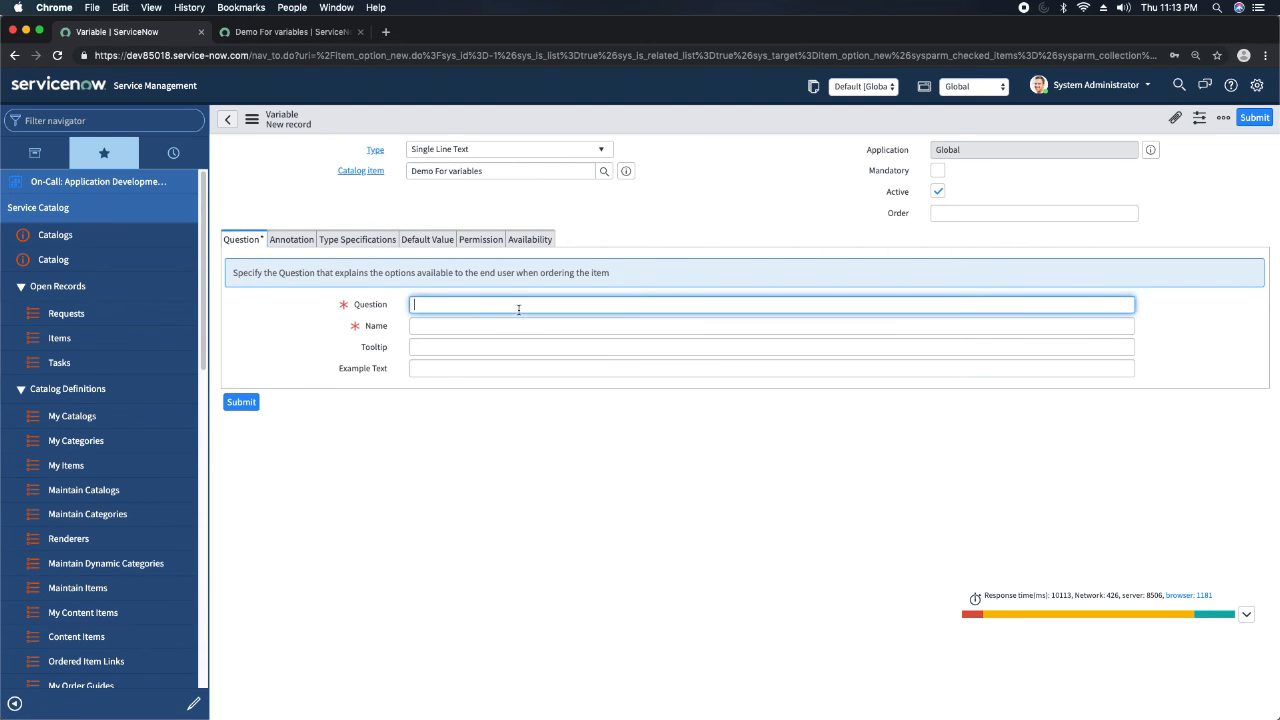
text(Please provide your name)
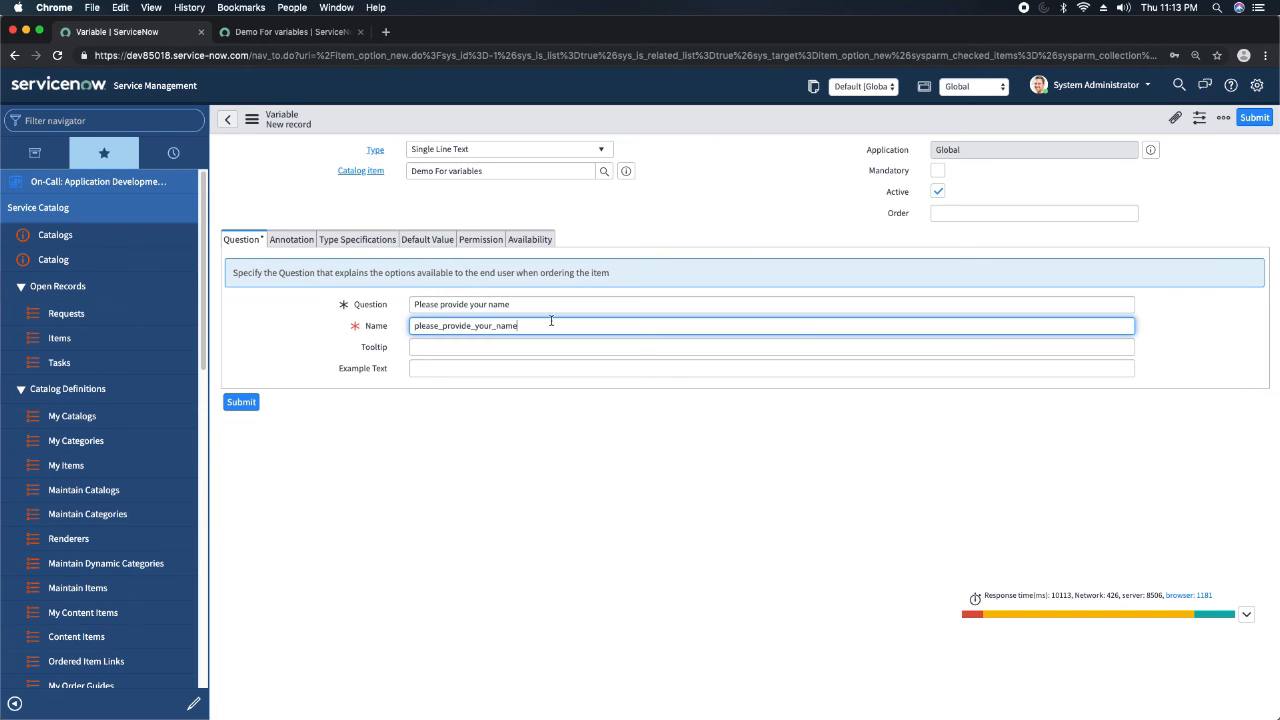
Set the Single Line Text variable's order to 1 and submit it.
click(1028, 214)
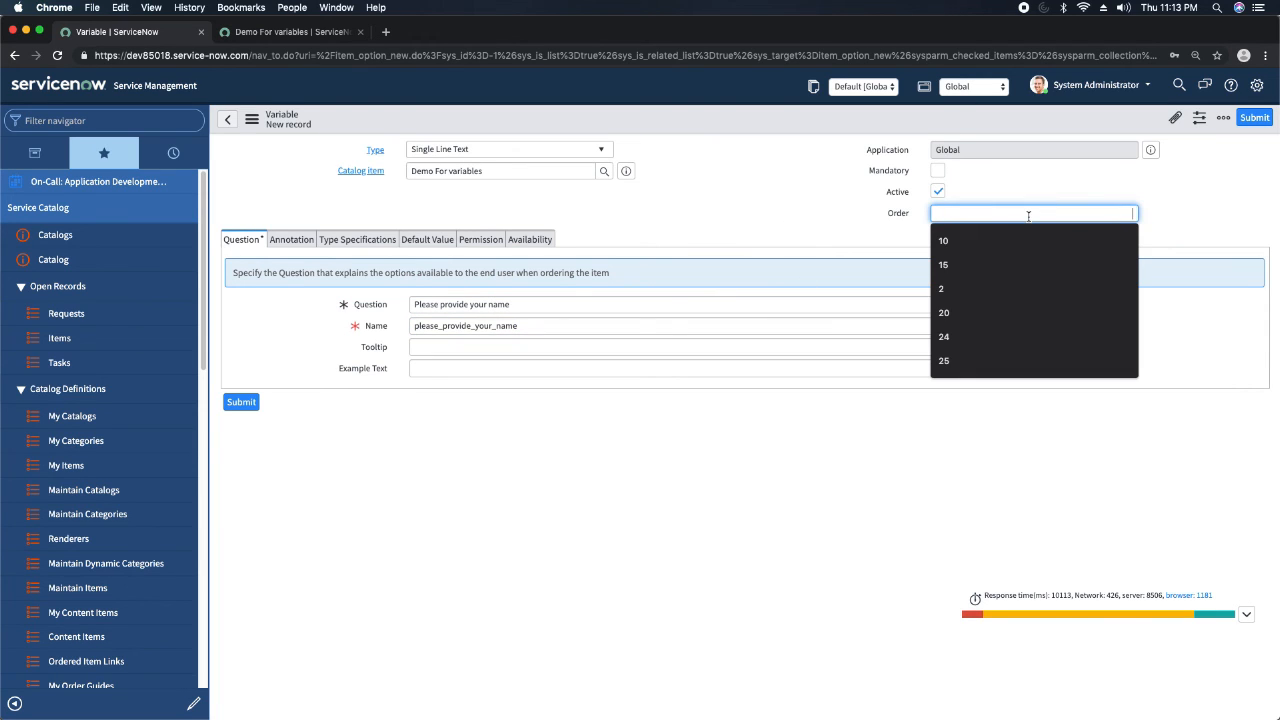
text(1)
click(745, 215)
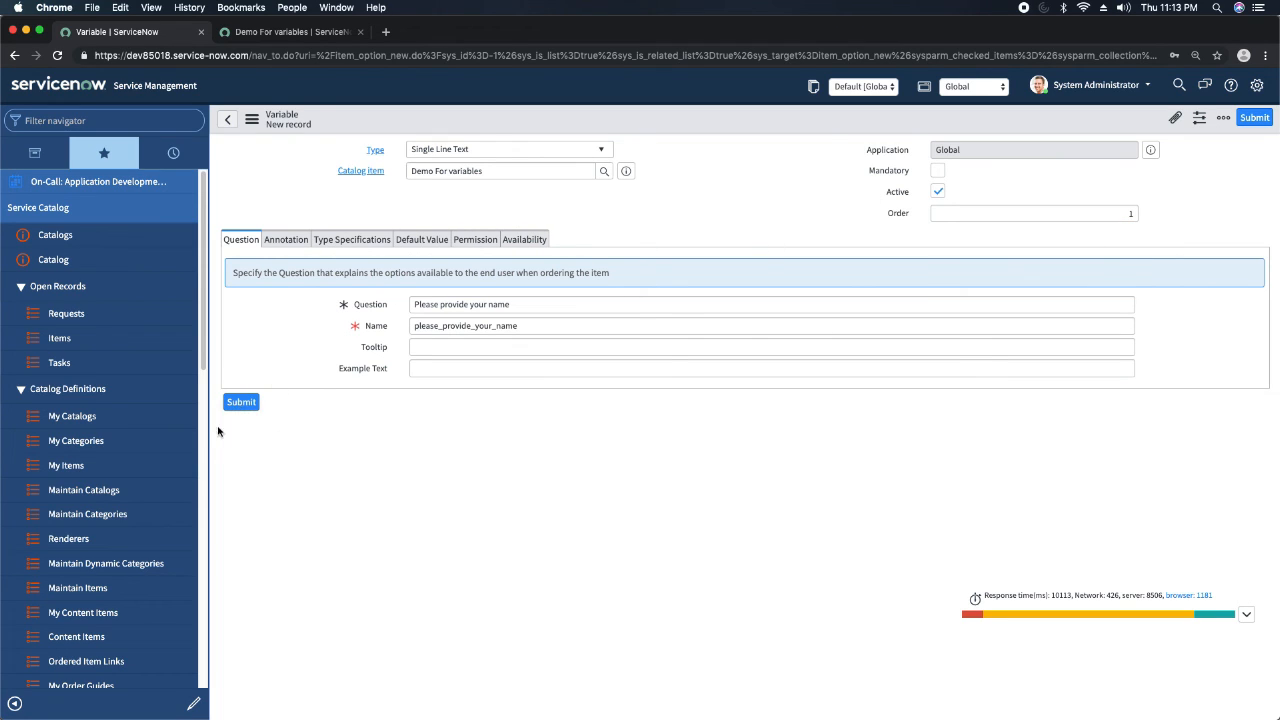
click(241, 402)
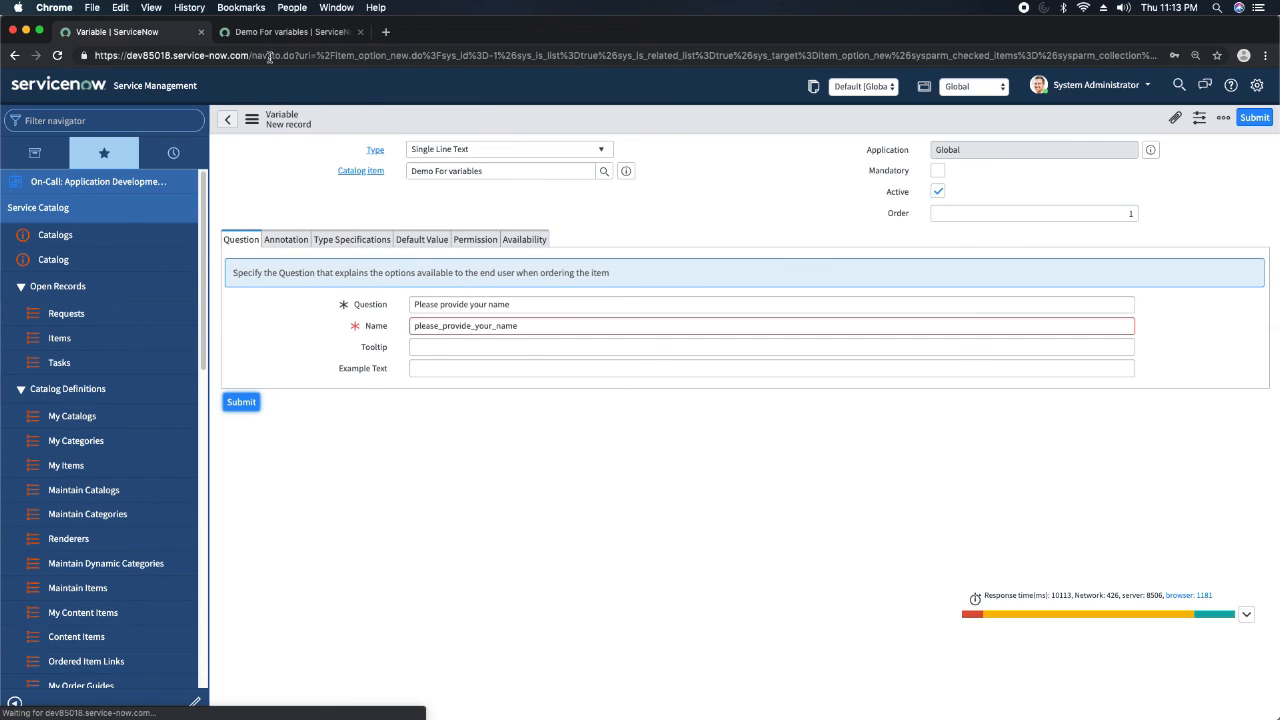
Reload the catalog item preview to check the single-line name question.
click(300, 36)
click(57, 56)
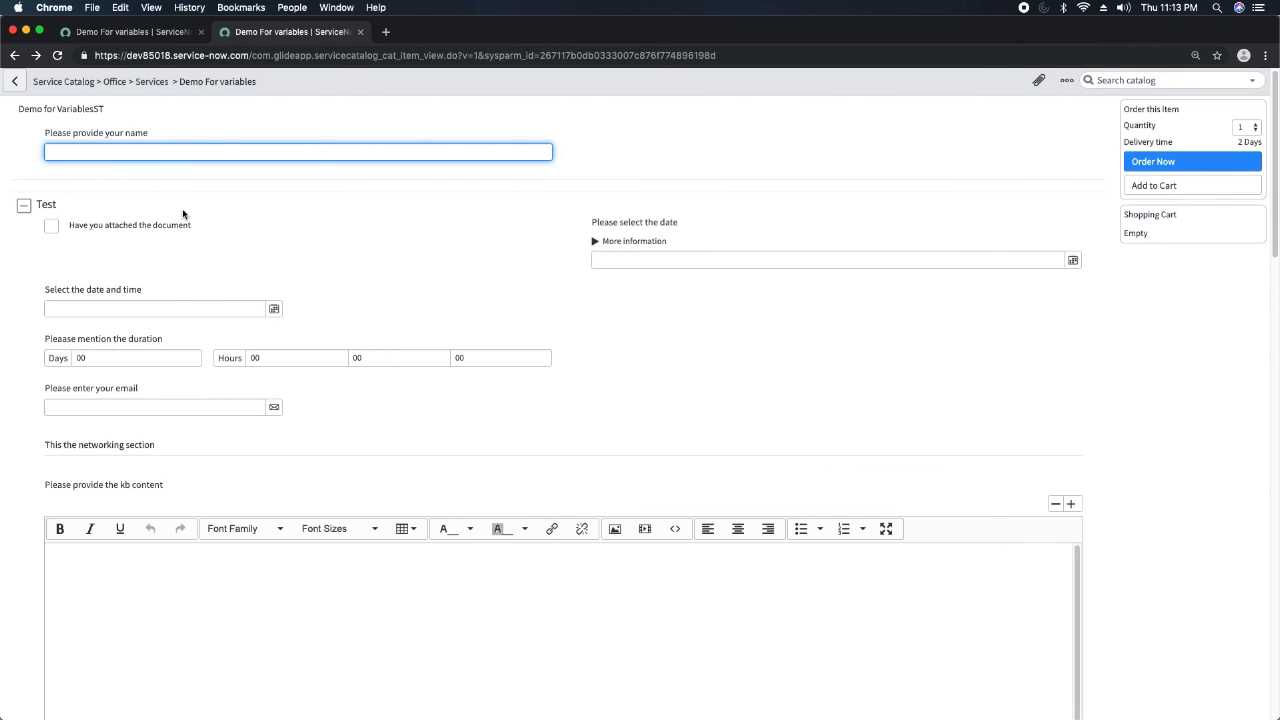
Open the Demo For variables item configuration from its catalog page and go to its variables list.
click(135, 32)
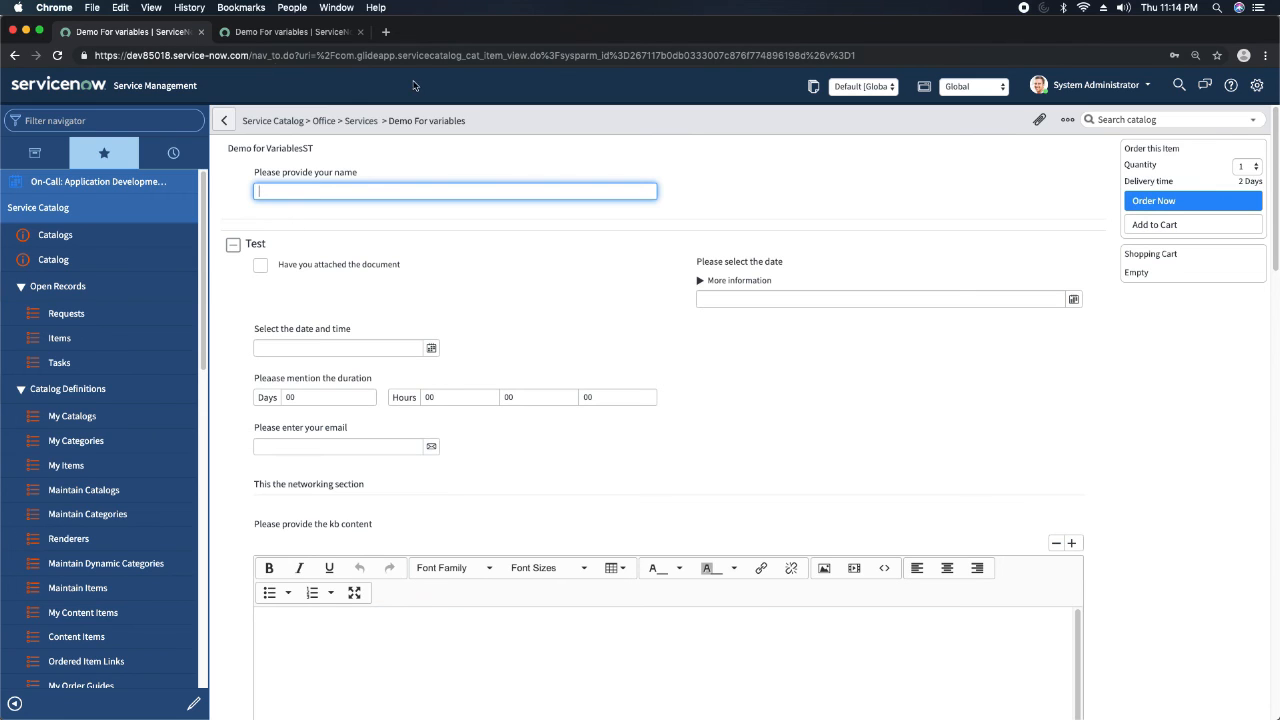
right_click(529, 121)
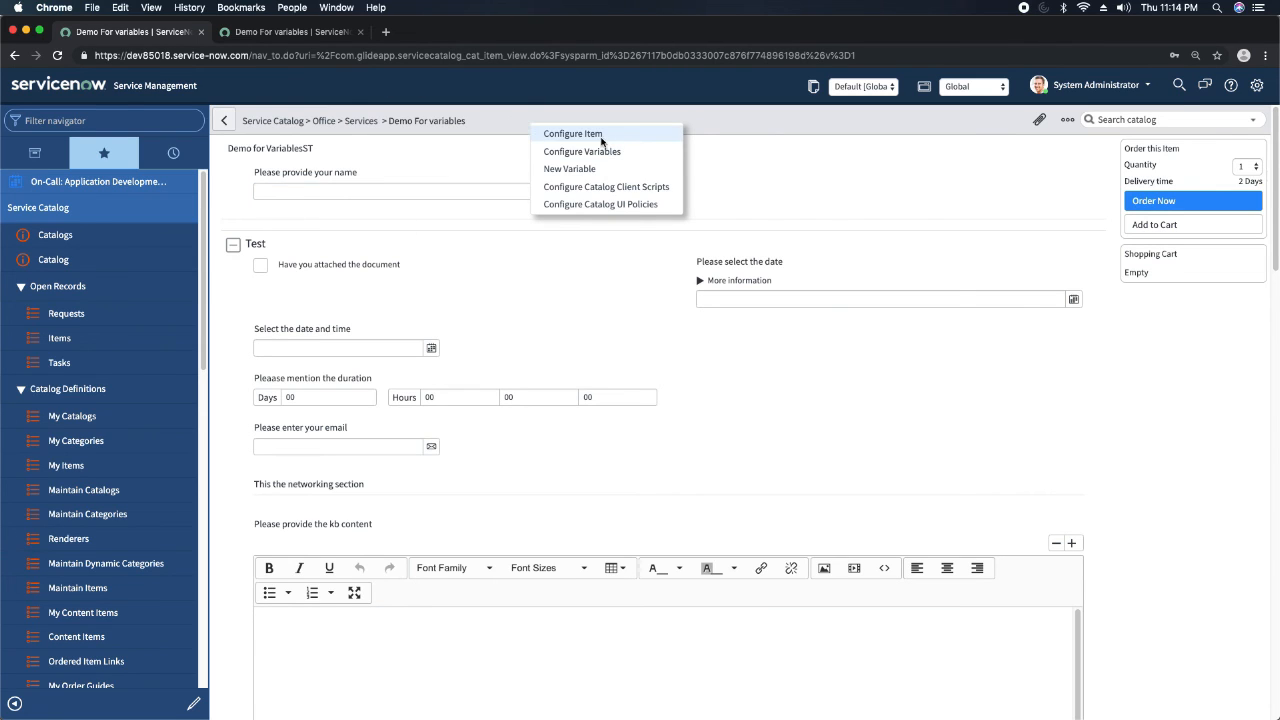
click(603, 136)
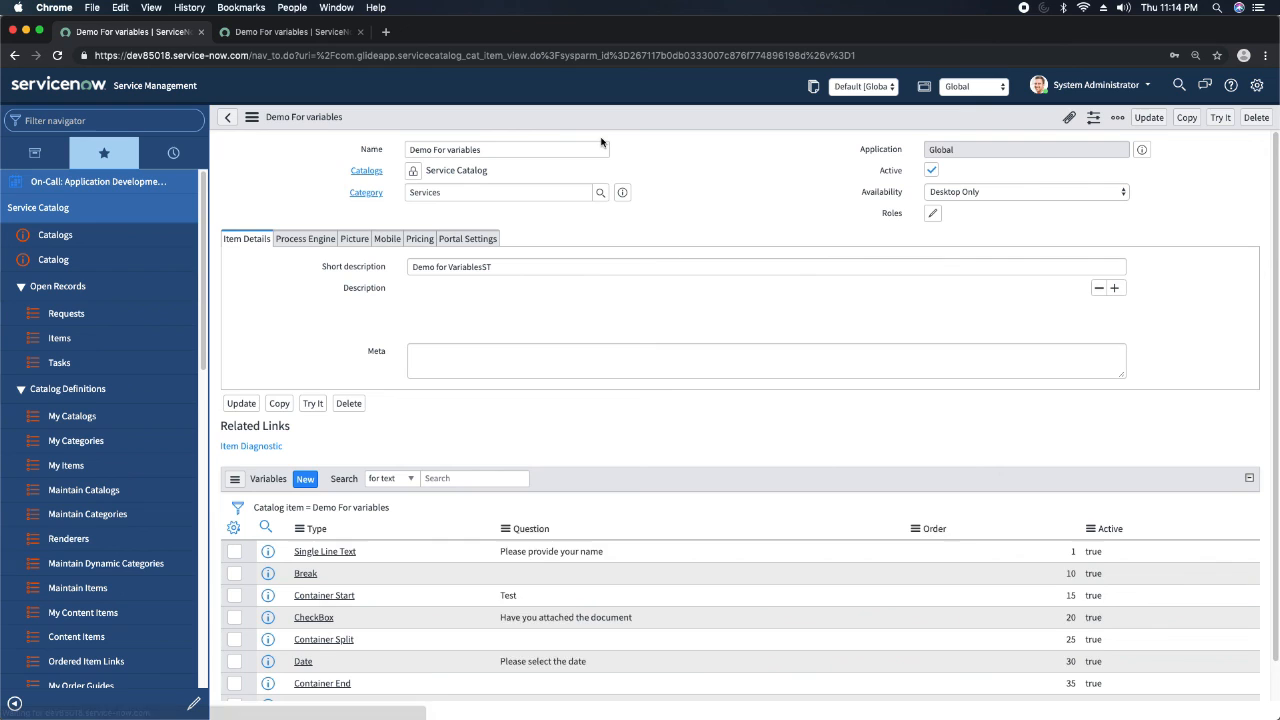
scroll(468, 358, down, 3)
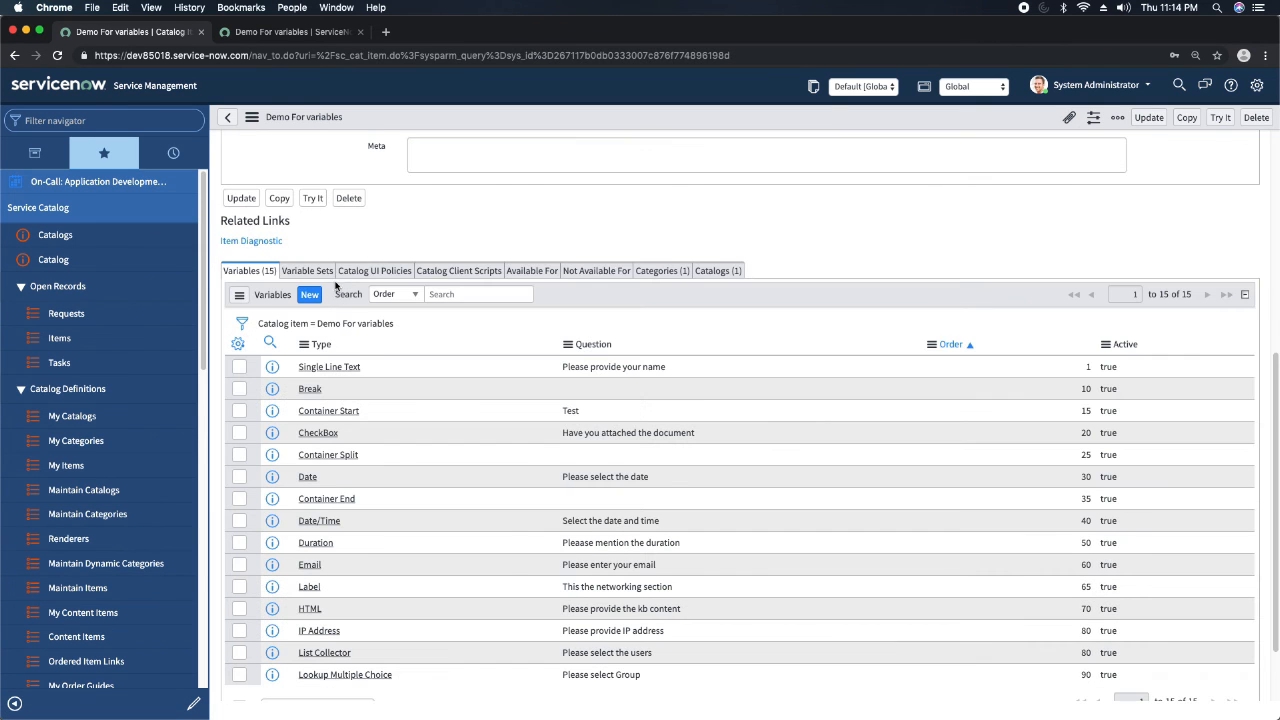
Start a new variable on the catalog item with type Multiple Choice and order 2.
click(307, 300)
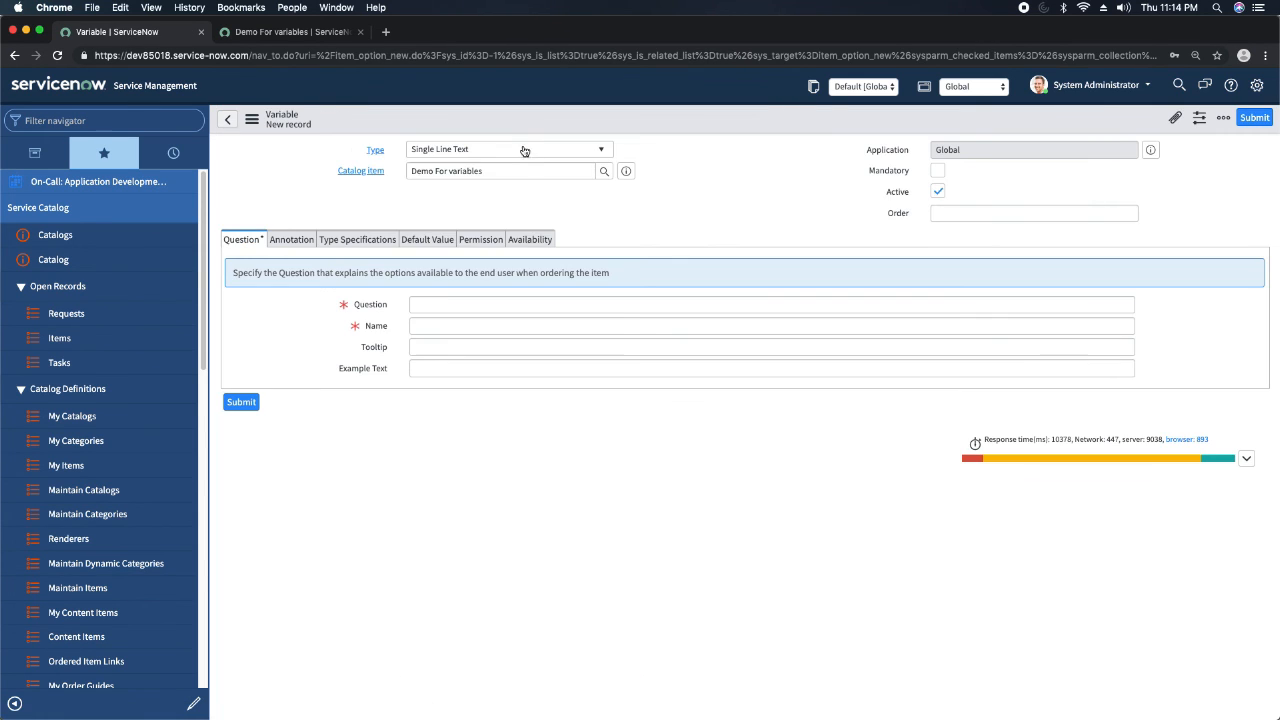
click(509, 149)
text(mul)
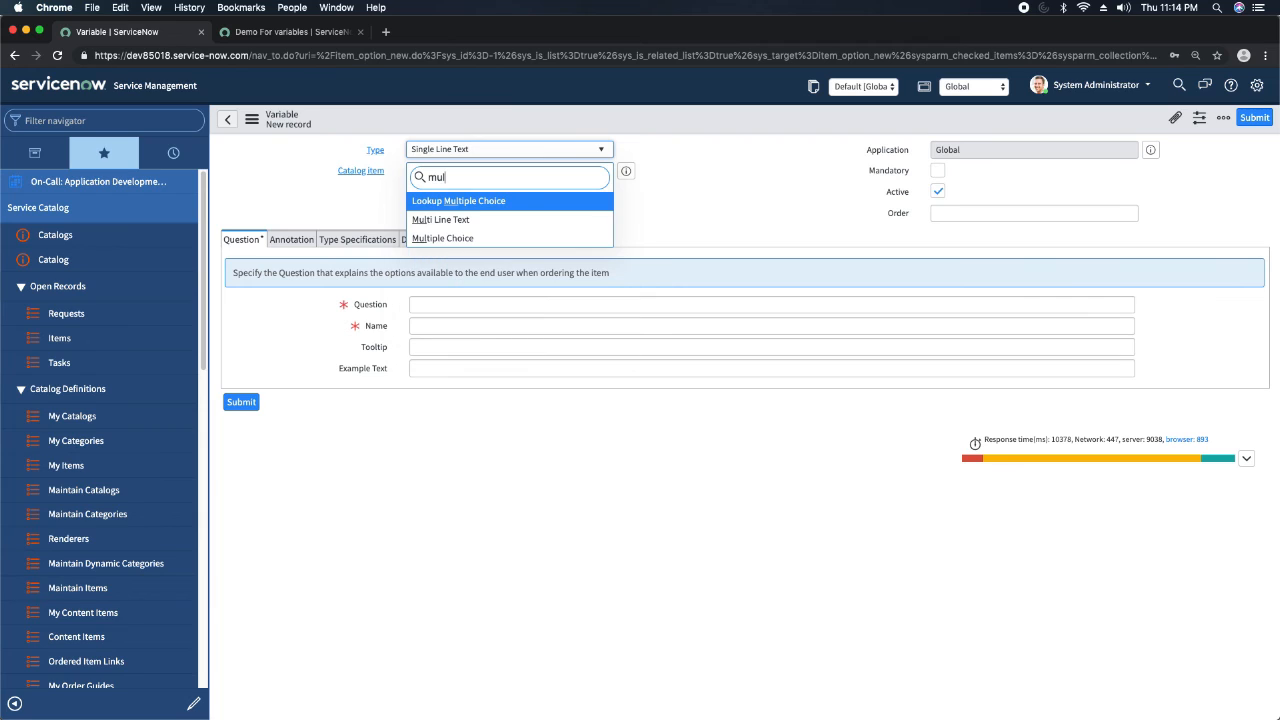
key(Down)
key(Down)
key(Return)
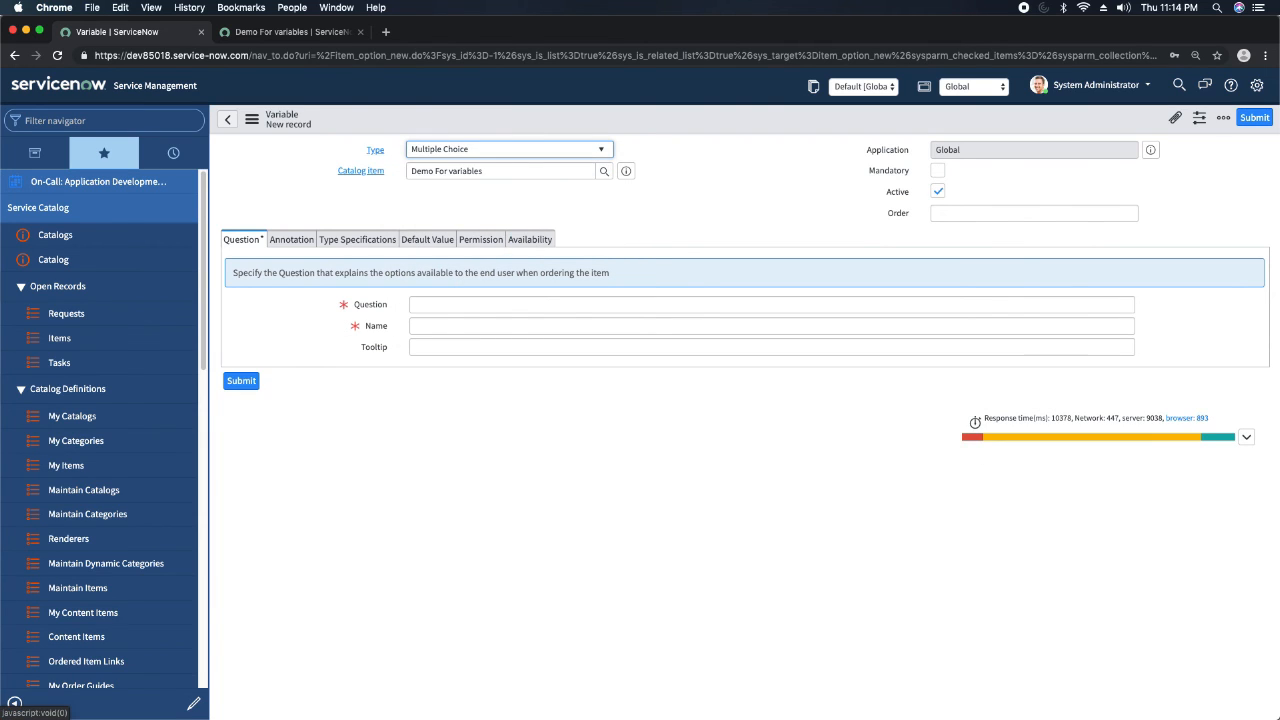
click(1064, 212)
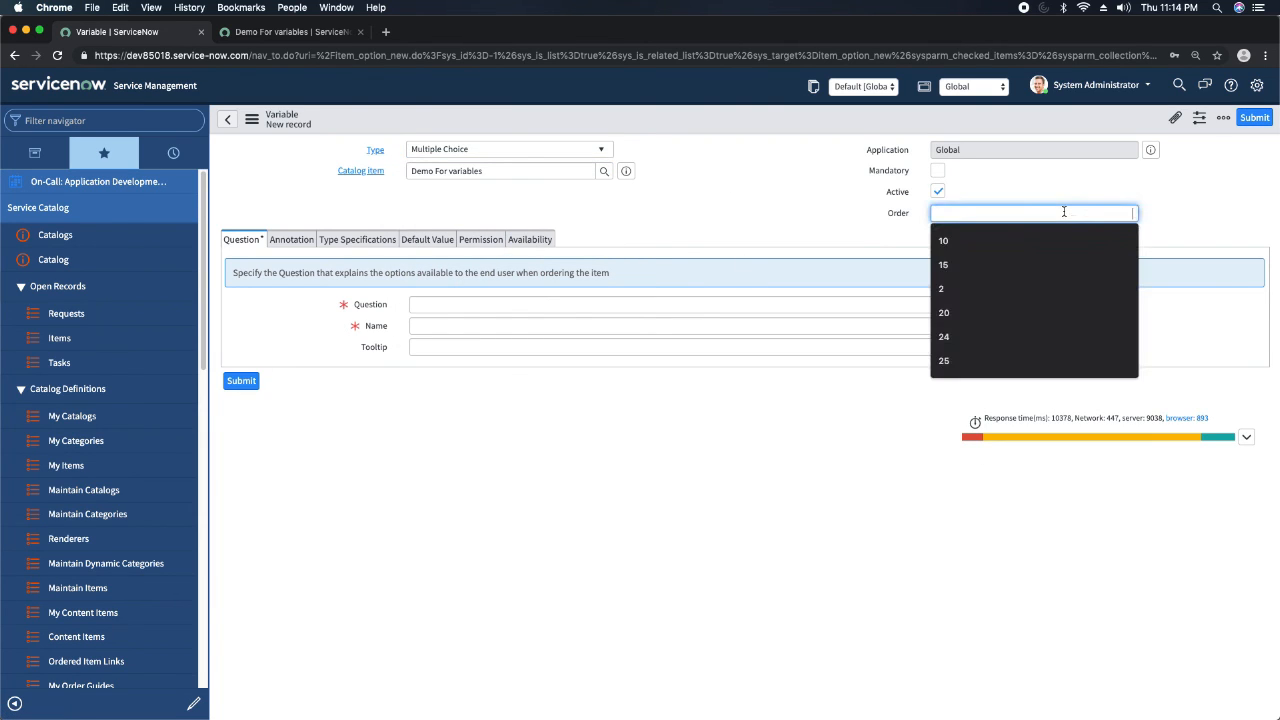
text(2)
click(757, 185)
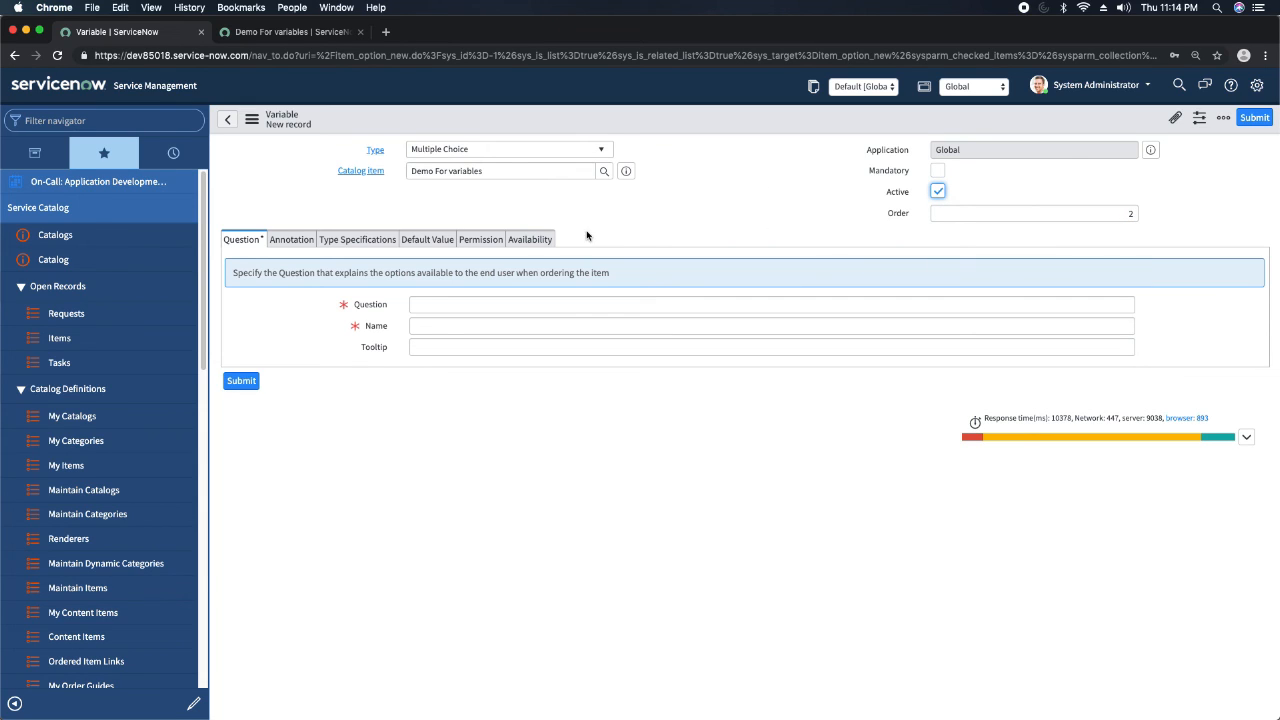
Enter Please select type as the Multiple Choice variable's question and save the record without leaving it.
click(503, 299)
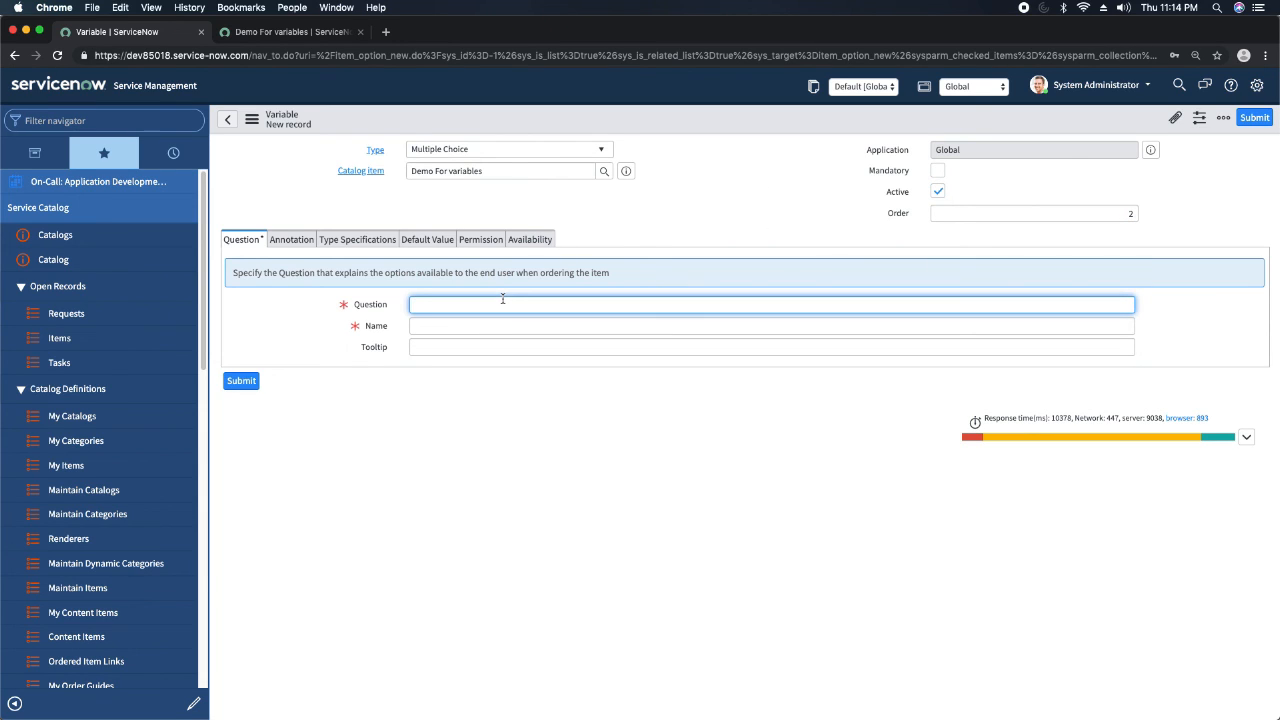
text(Peas)
key(BackSpace)
text(lease select type)
click(713, 216)
right_click(667, 118)
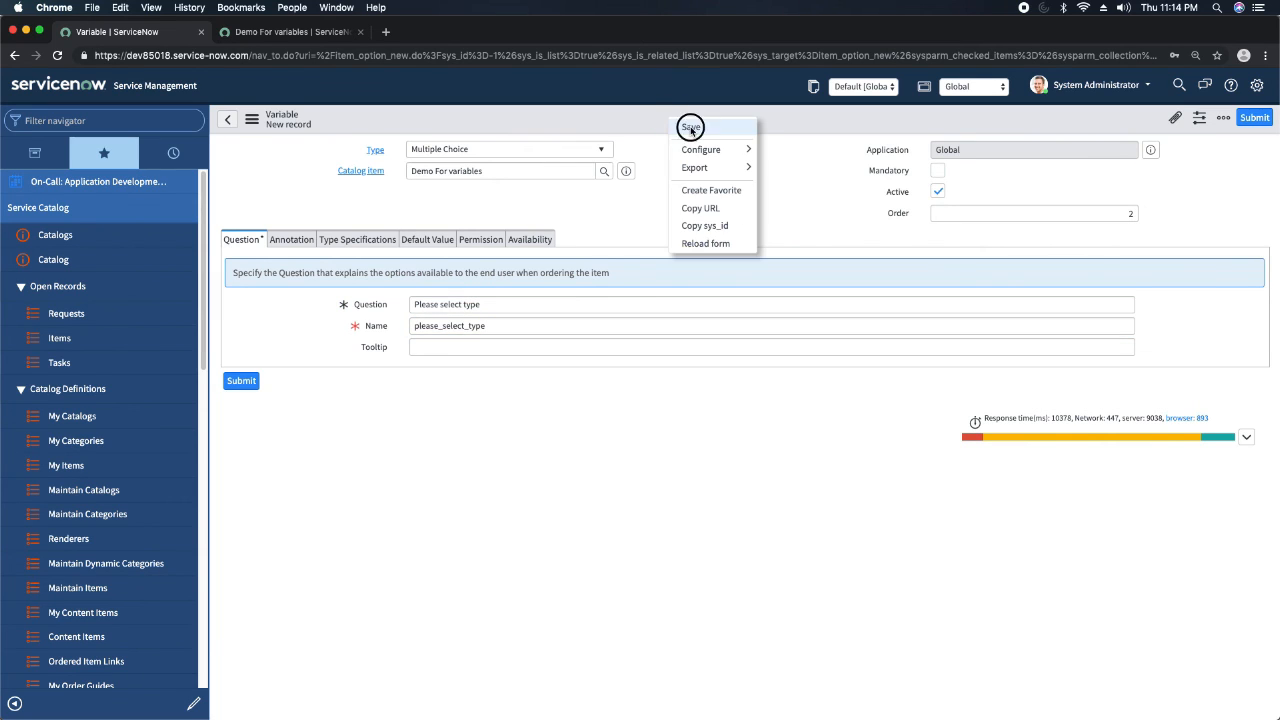
click(690, 127)
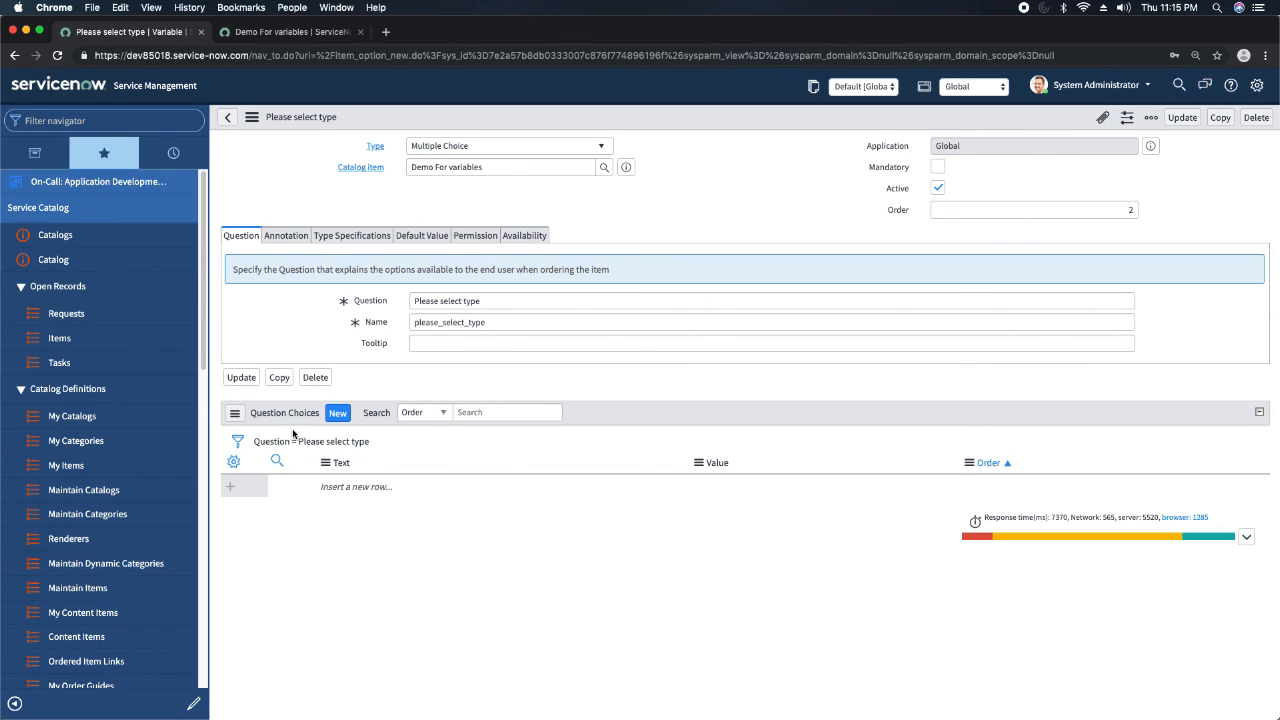
Add a question choice with text ACCESS ADD and value access_add to the Please select type variable.
double_click(358, 486)
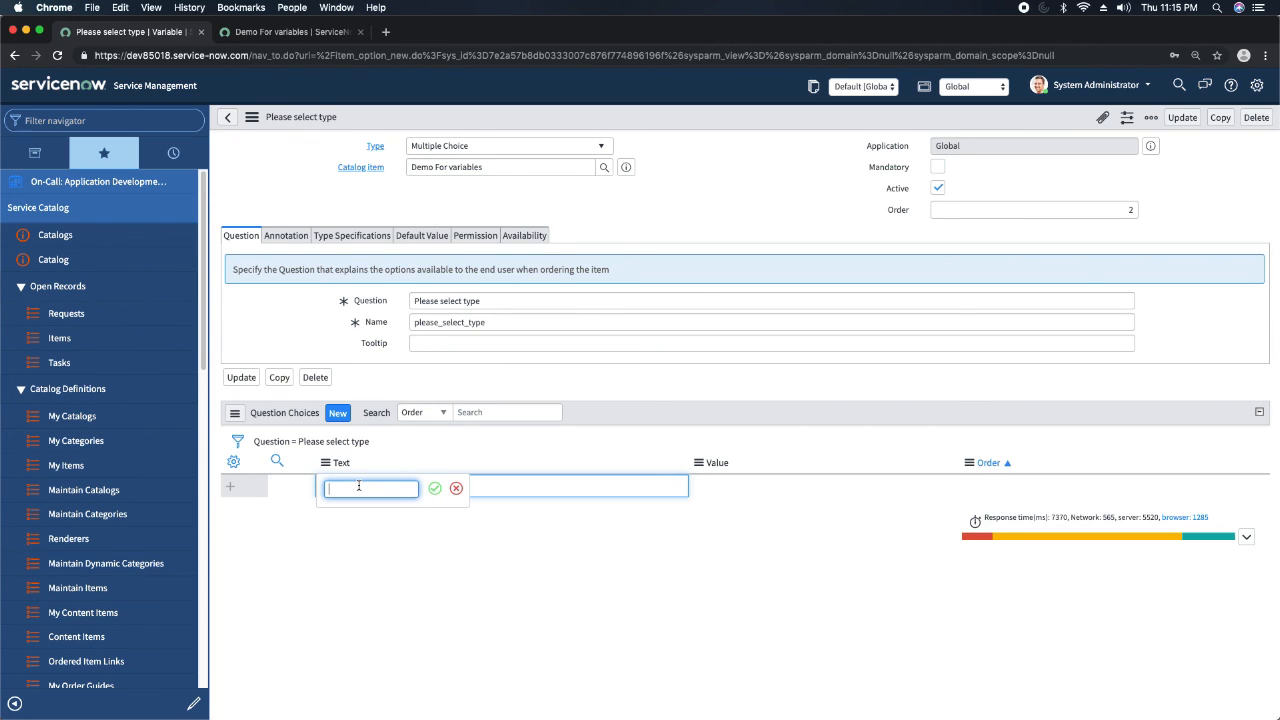
text(ACCESS ADD)
key(Tab)
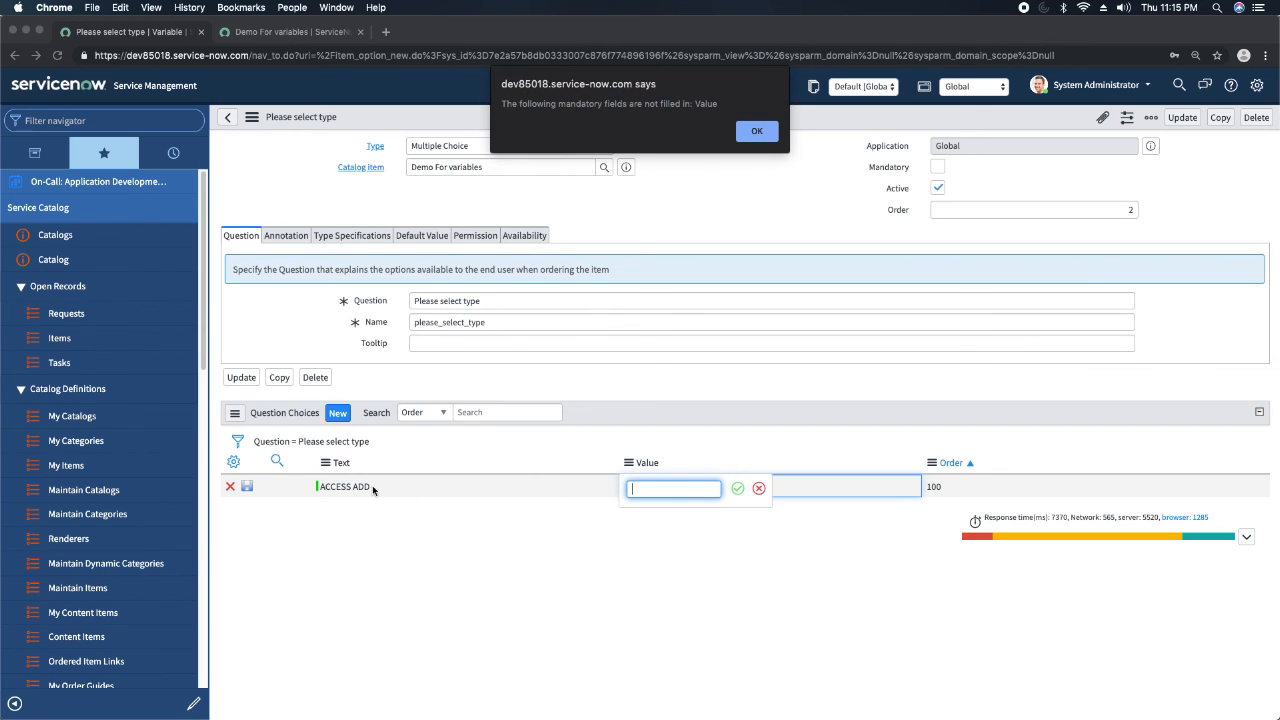
click(755, 132)
click(654, 488)
text(ACC)
key(BackSpace)
key(BackSpace)
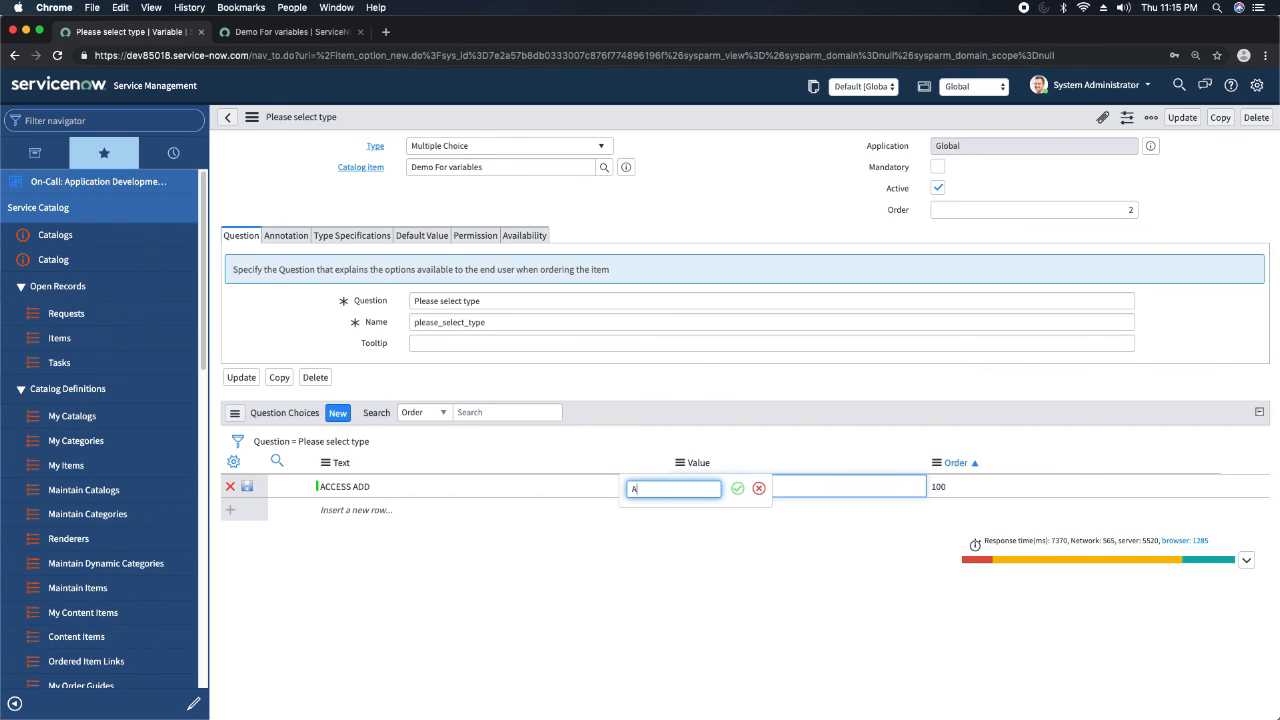
text(acce)
text(ess)
text(_add)
click(737, 488)
Add a second question choice with text Access Remove and value acess_remove, and save the variable record.
click(360, 512)
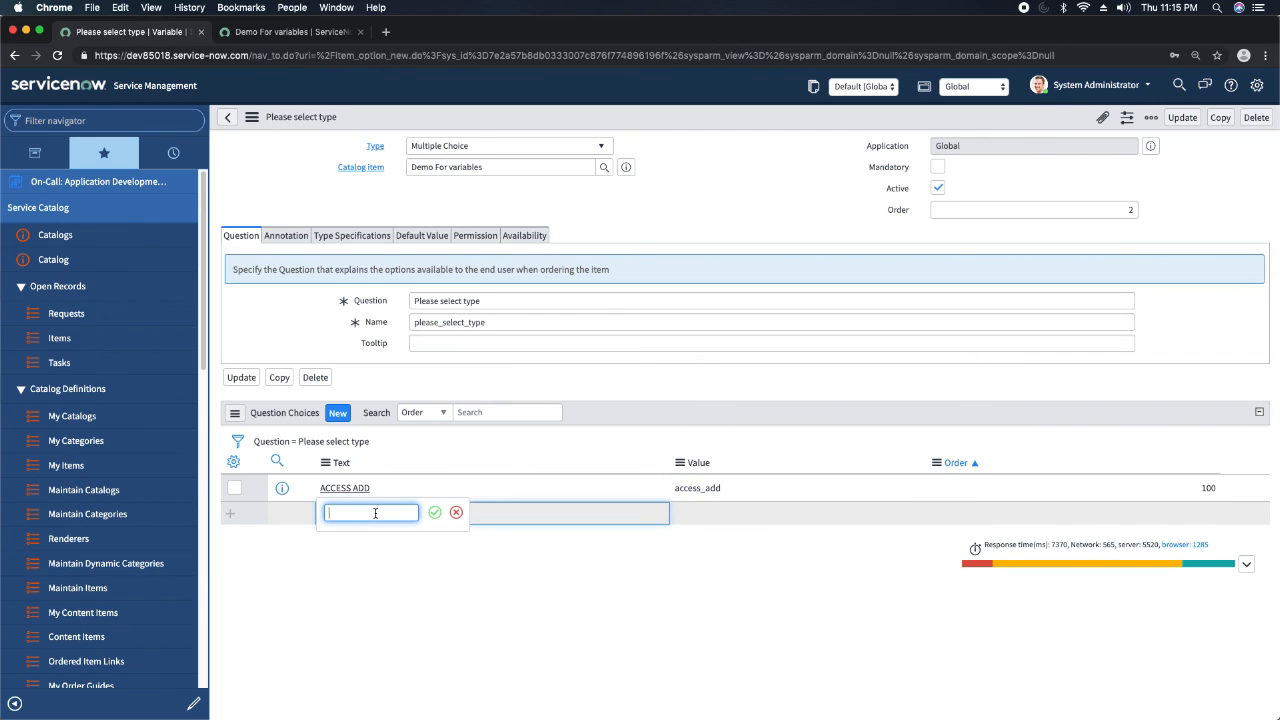
text(Access Remove)
key(Tab)
text(acess_remove)
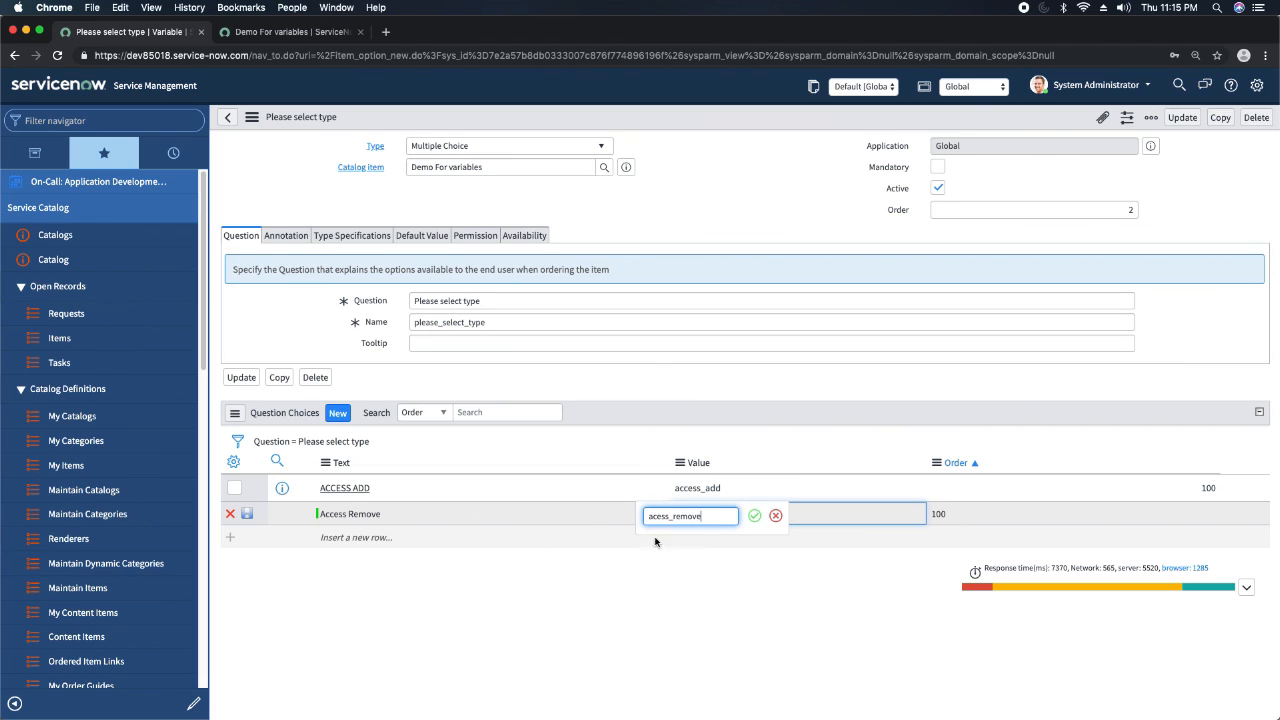
click(754, 515)
click(249, 515)
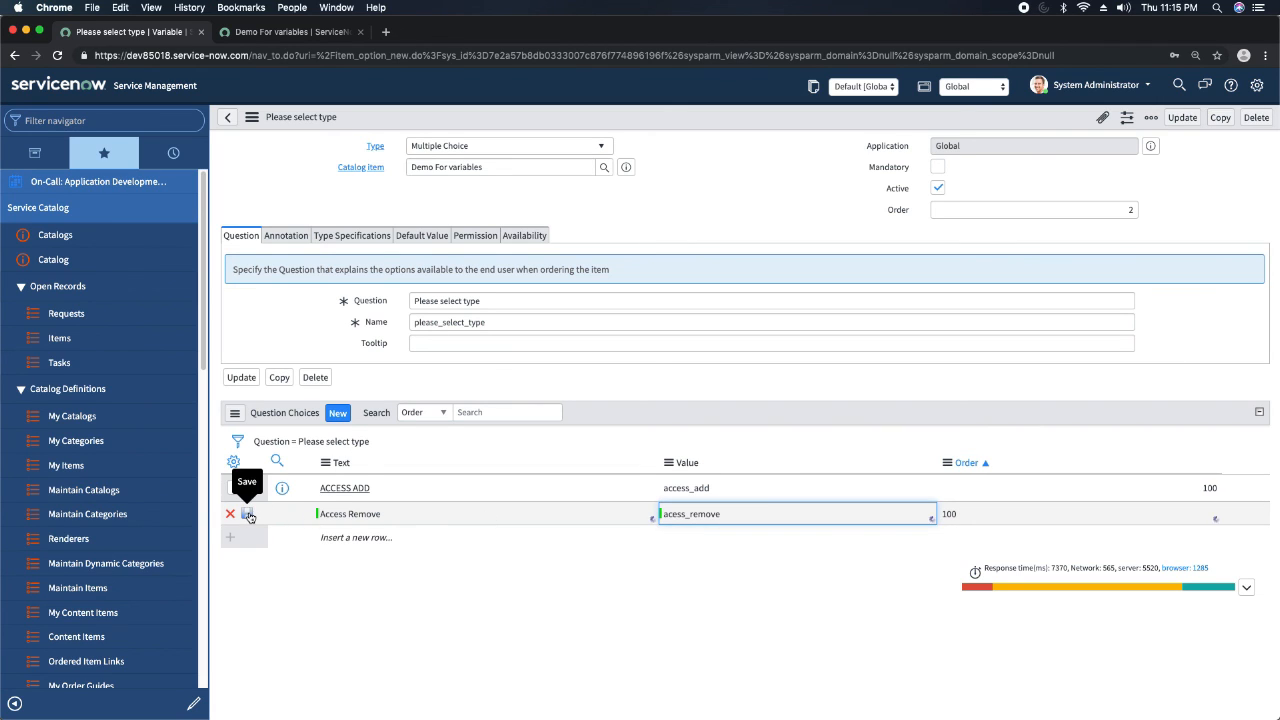
right_click(584, 118)
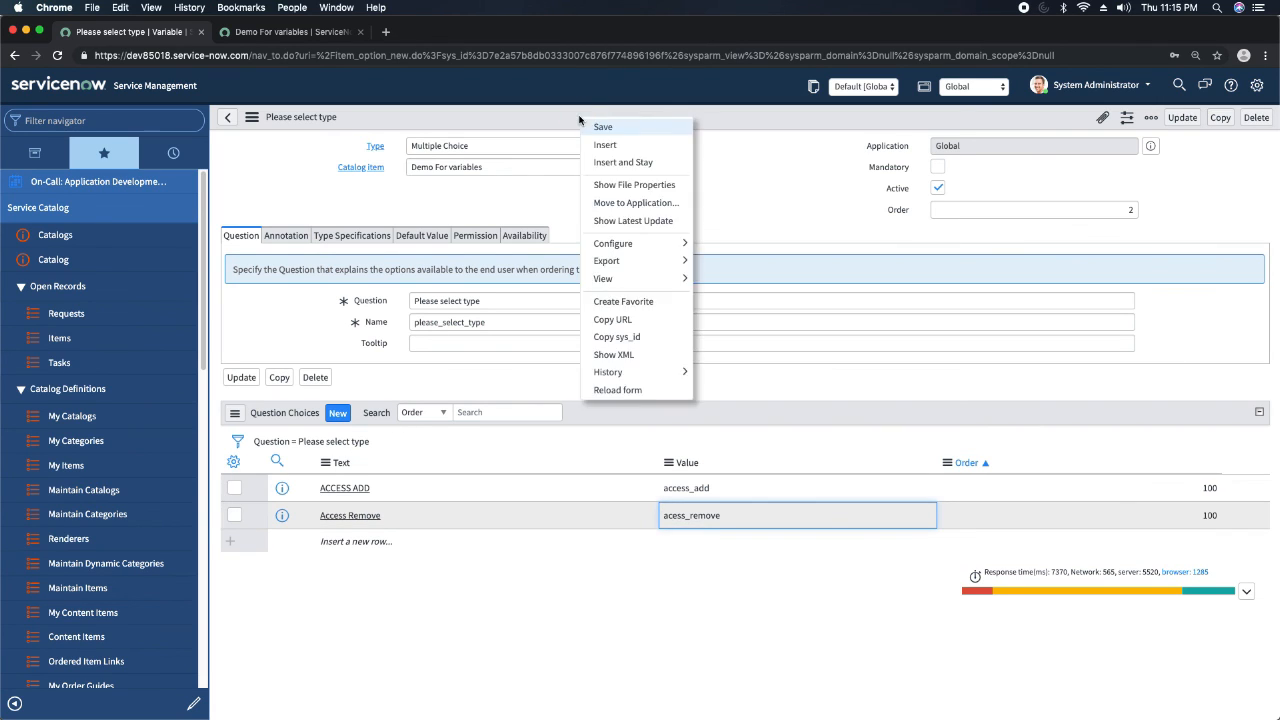
click(604, 127)
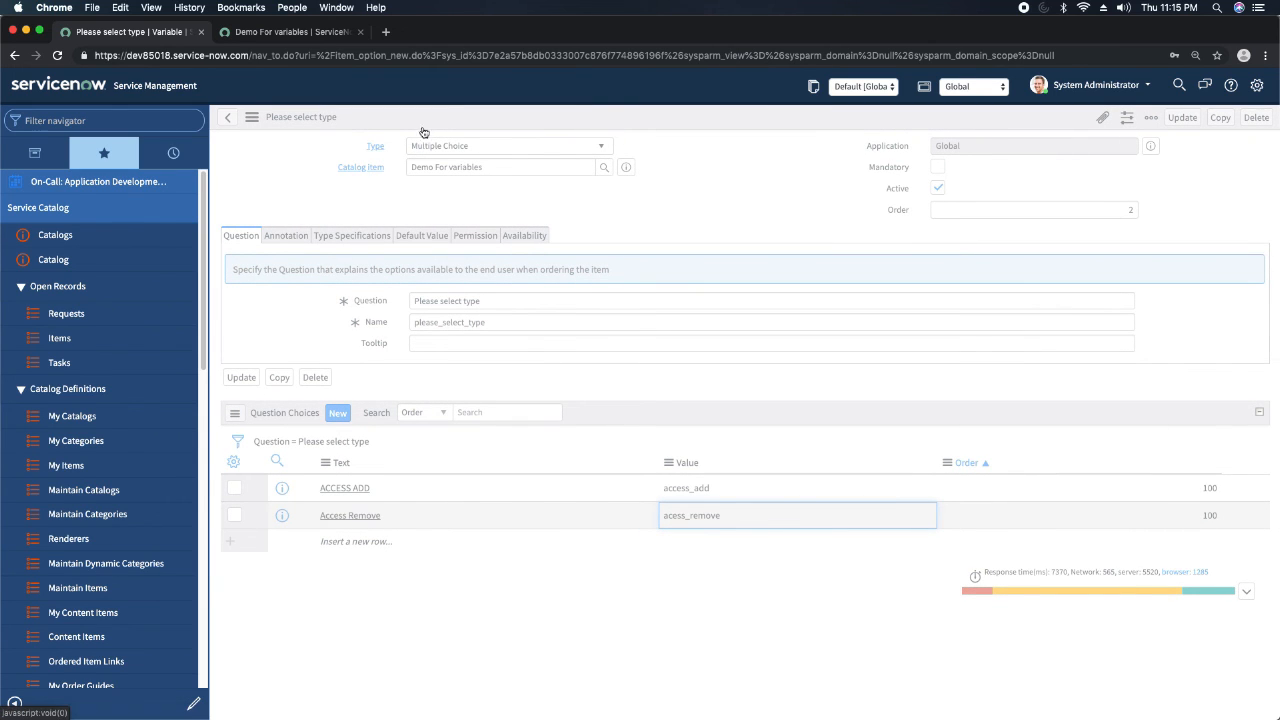
Reload the catalog item preview and try both options of the Please select type question.
click(292, 34)
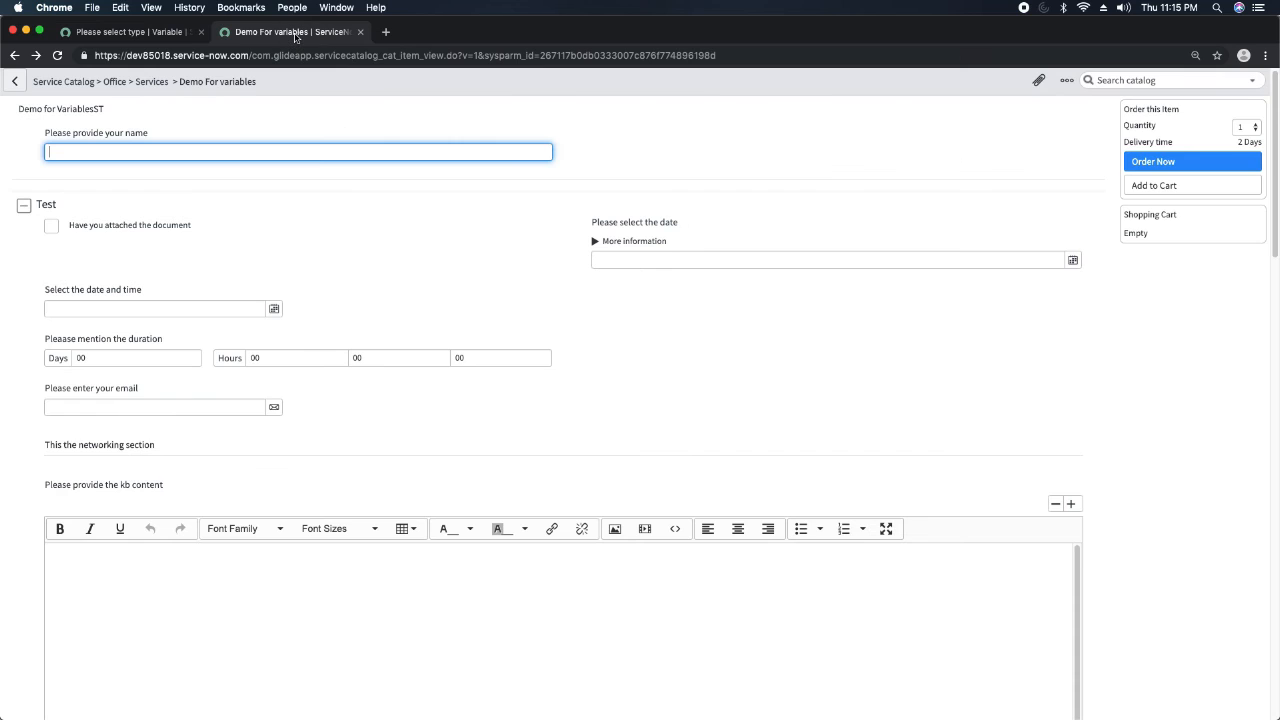
click(57, 55)
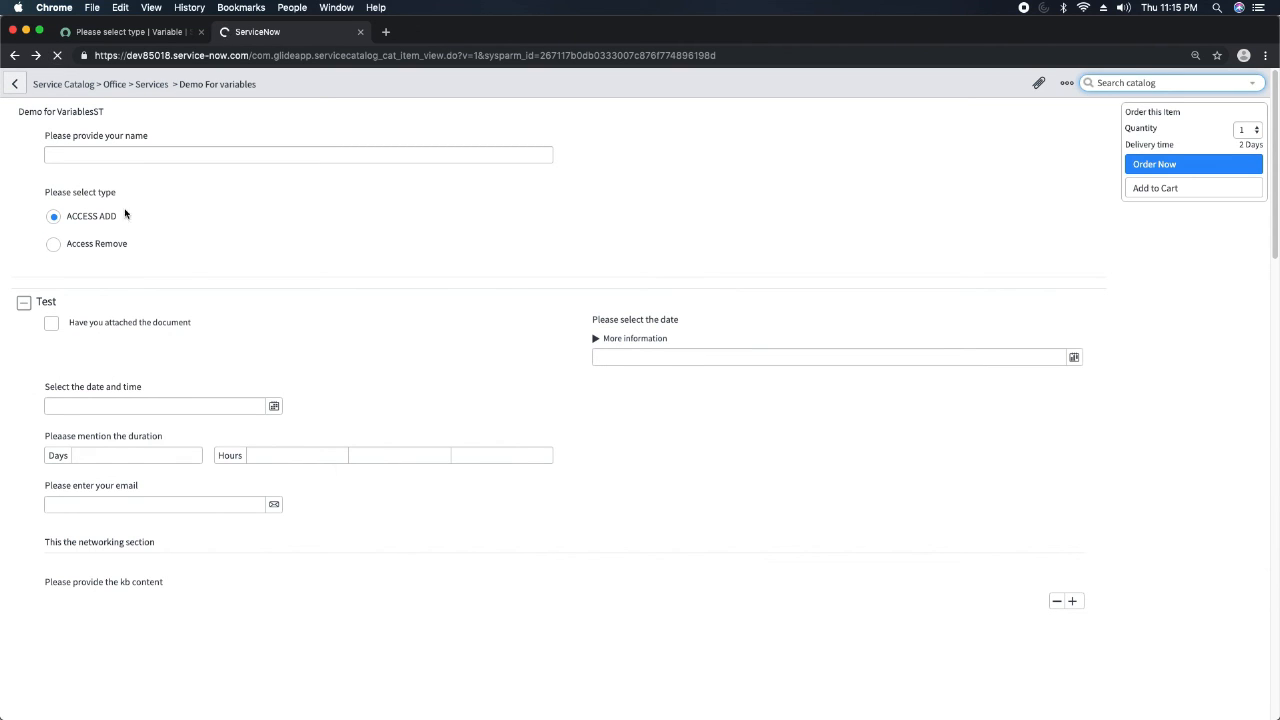
click(52, 246)
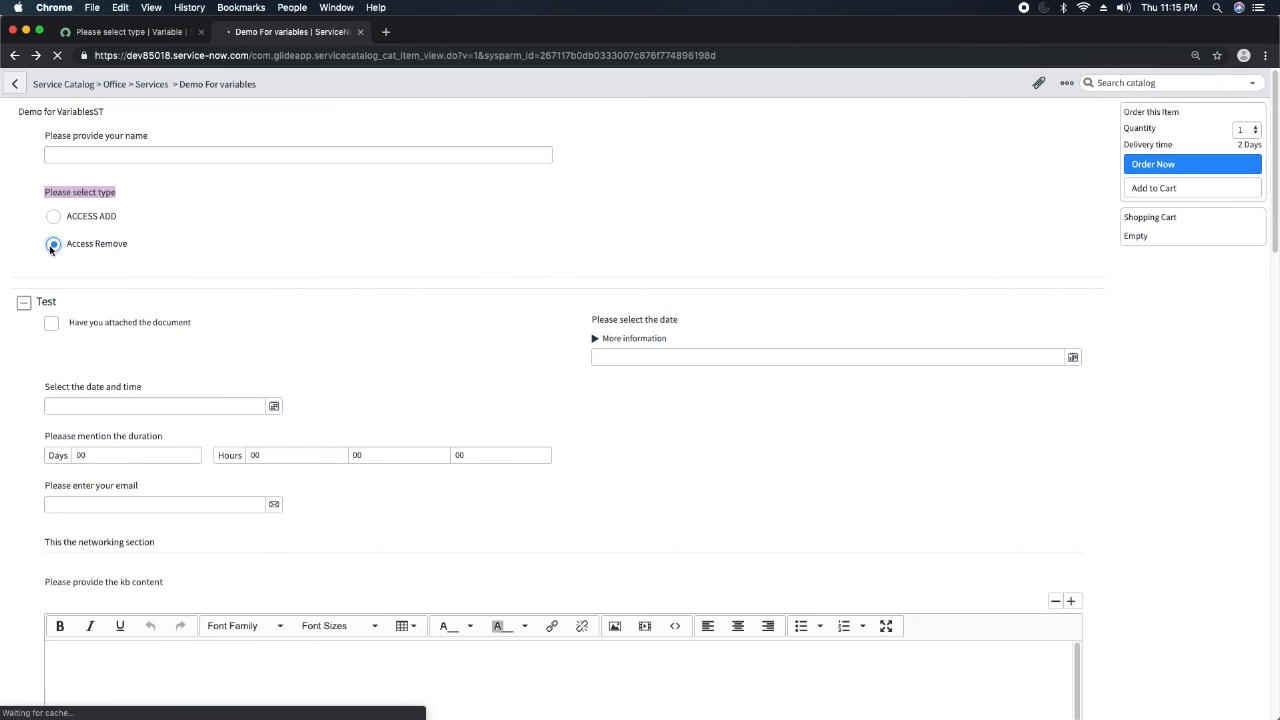
click(56, 217)
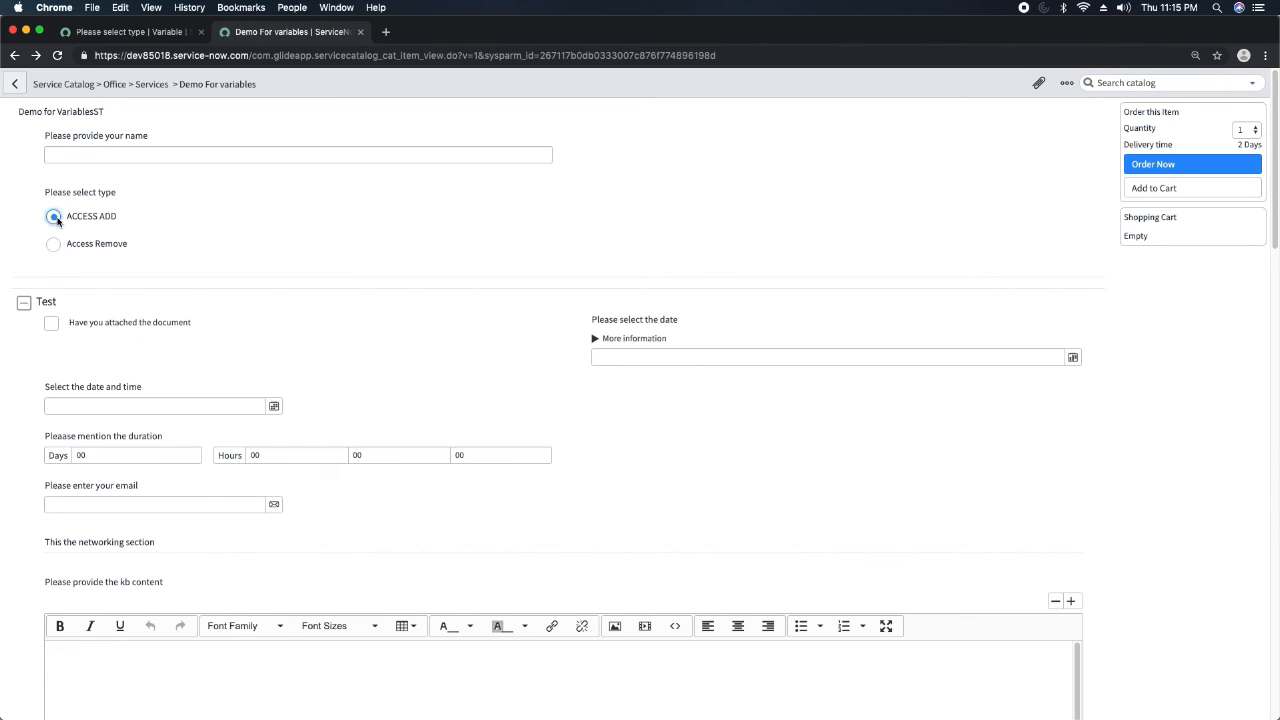
click(54, 246)
Return to the Please select type variable and change its type to Numeric Scale.
click(122, 32)
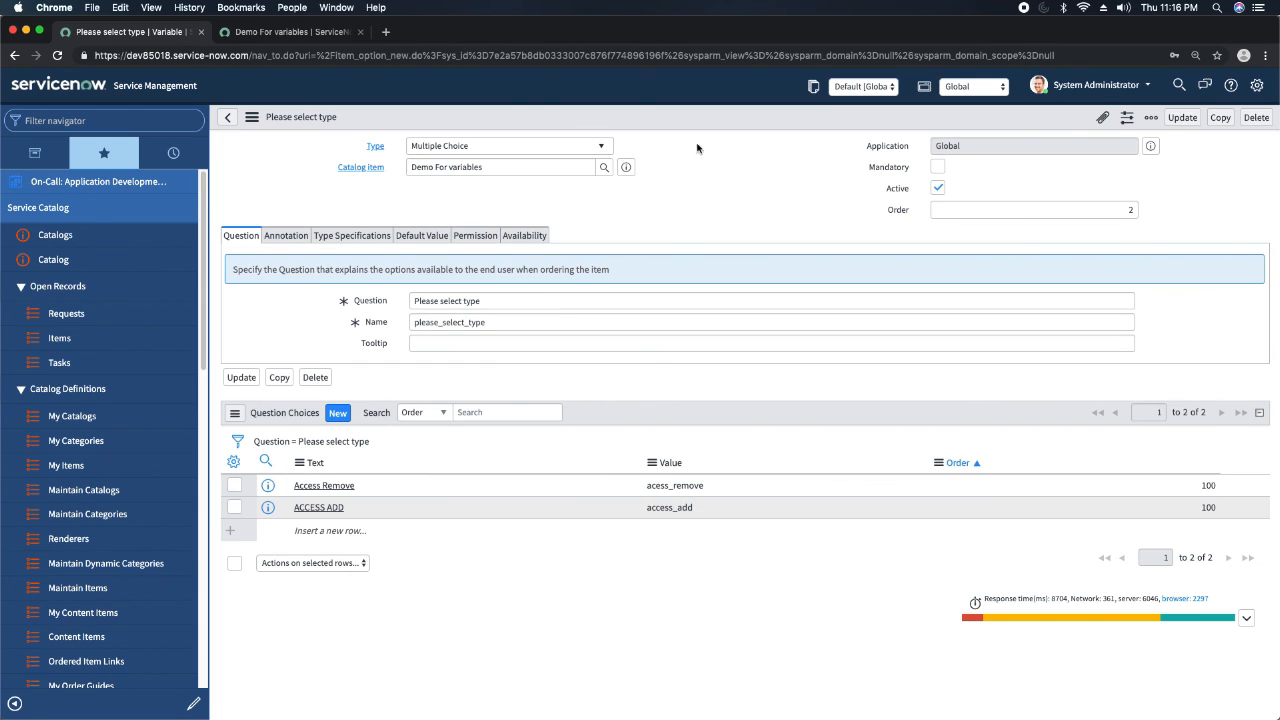
click(517, 149)
click(517, 149)
click(491, 149)
text(numer)
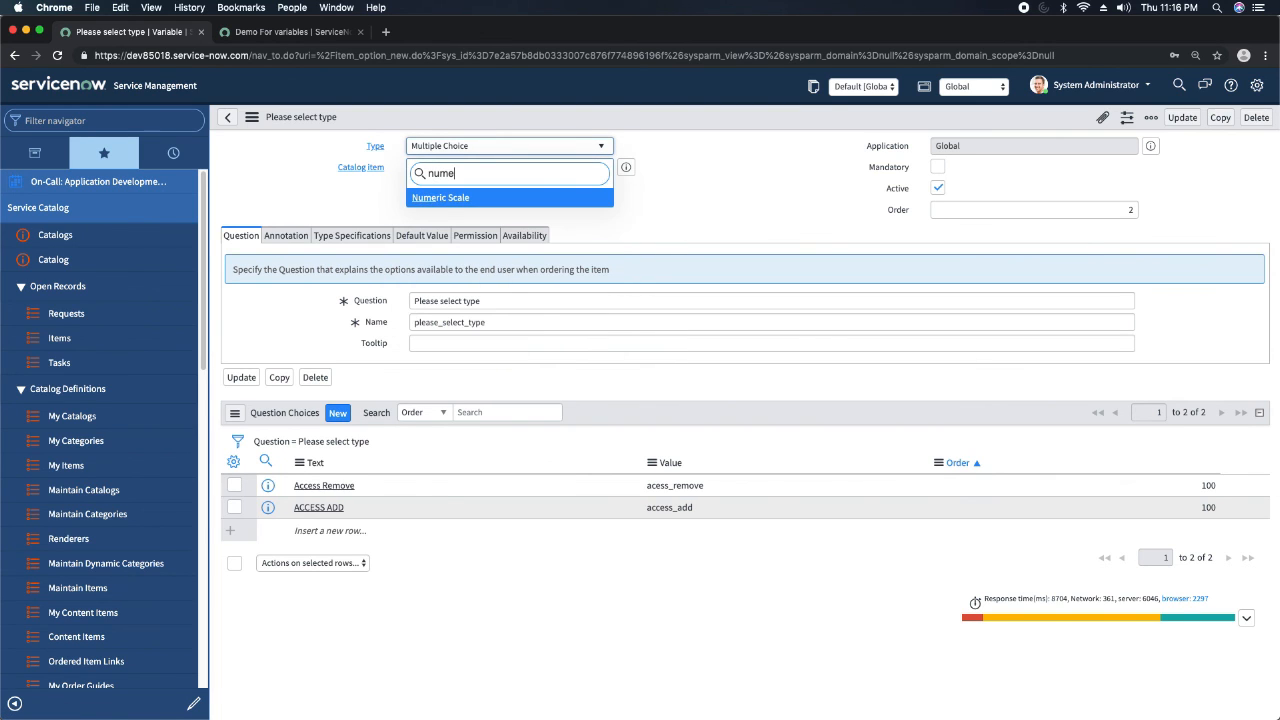
key(Return)
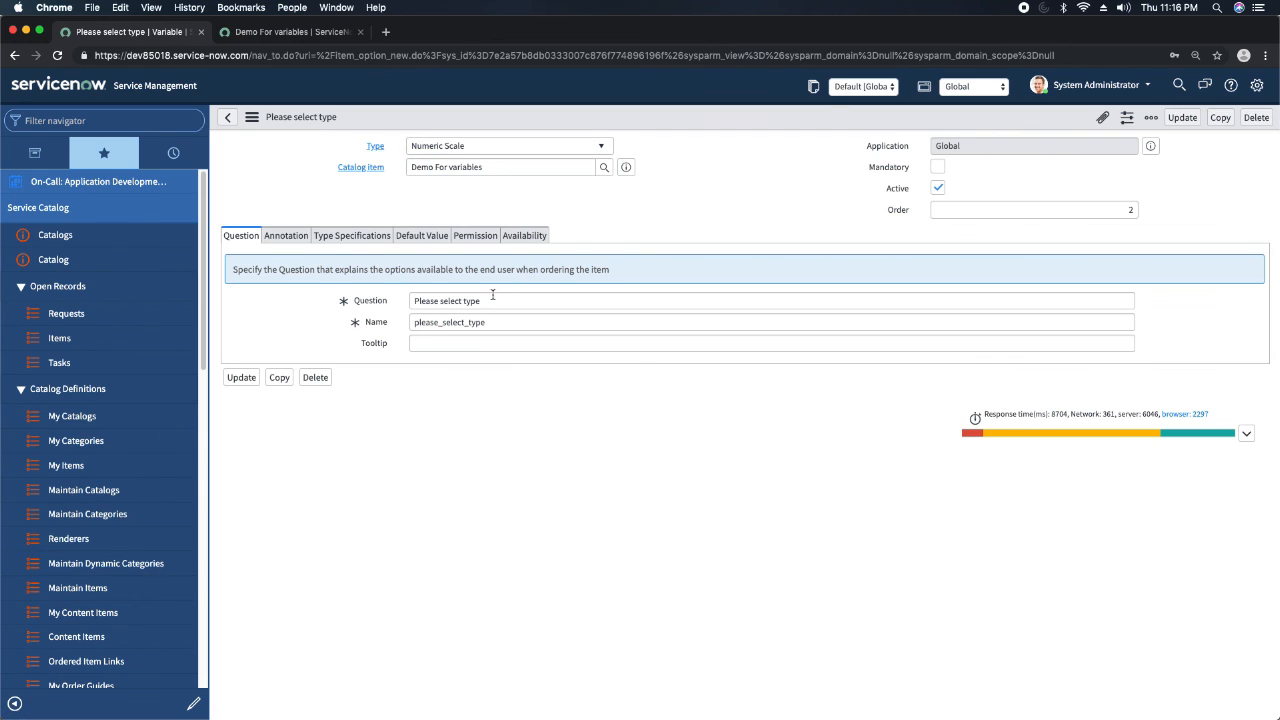
Set the question to Please select type numerical and the name to please_select_type_numerical, and insert it as a new record, staying on it.
click(487, 302)
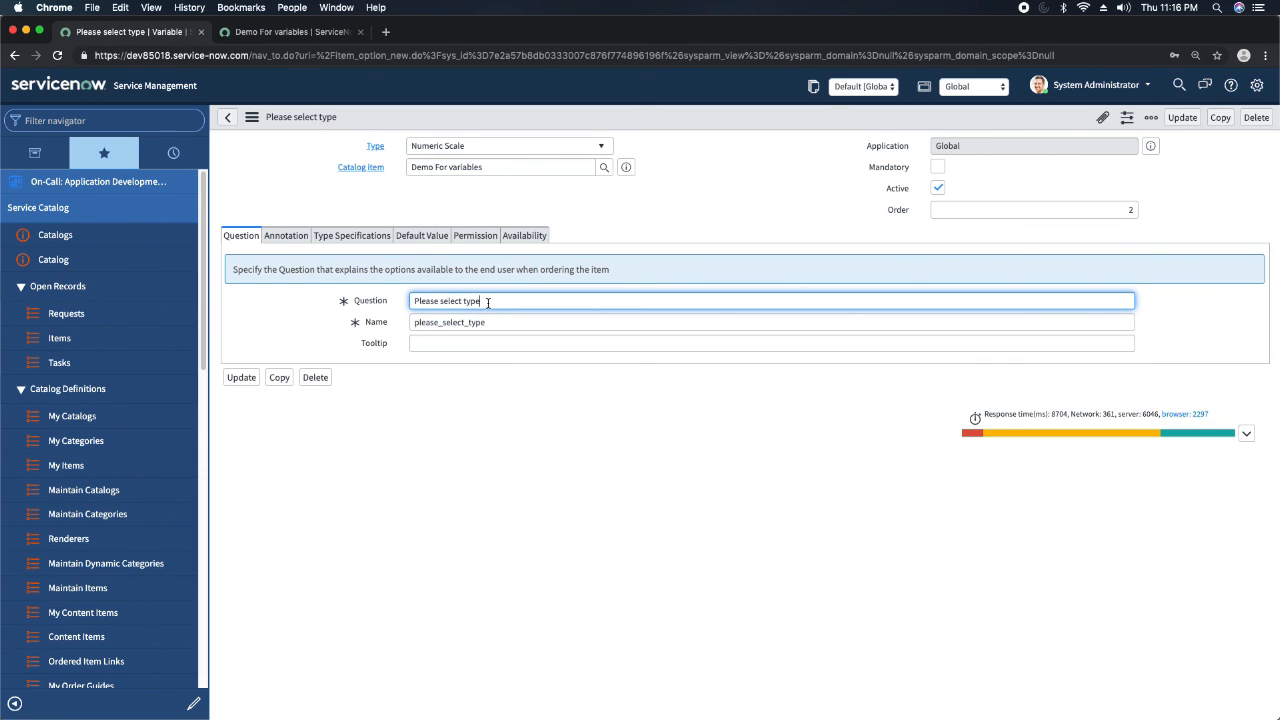
text(numerical)
key(Tab)
click(525, 320)
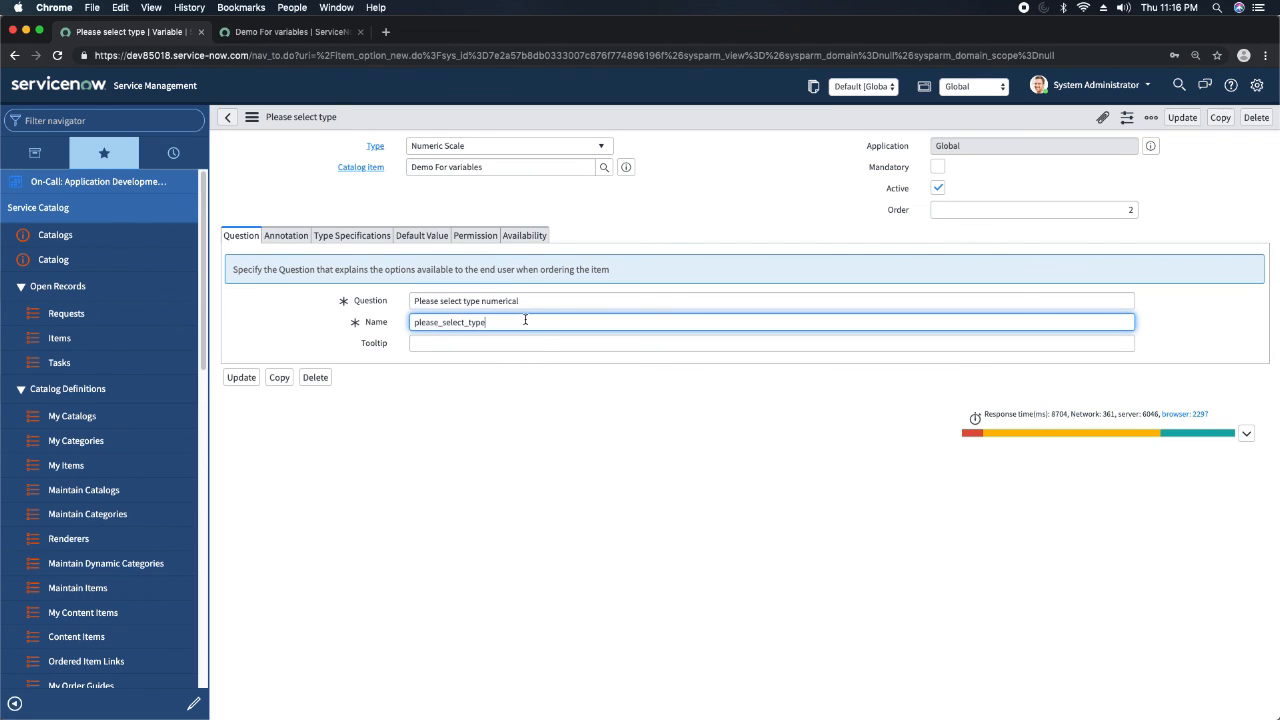
text(_numarc)
key(BackSpace)
key(BackSpace)
text(erica)
click(649, 202)
right_click(673, 121)
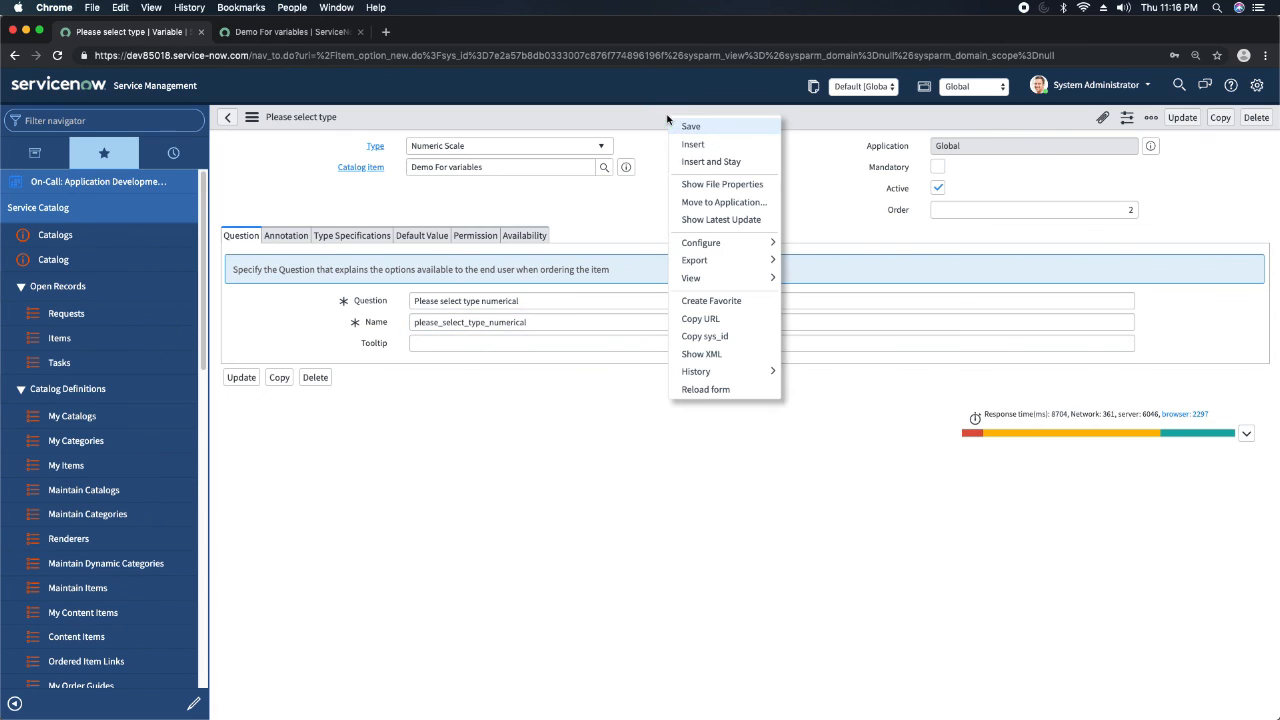
click(707, 164)
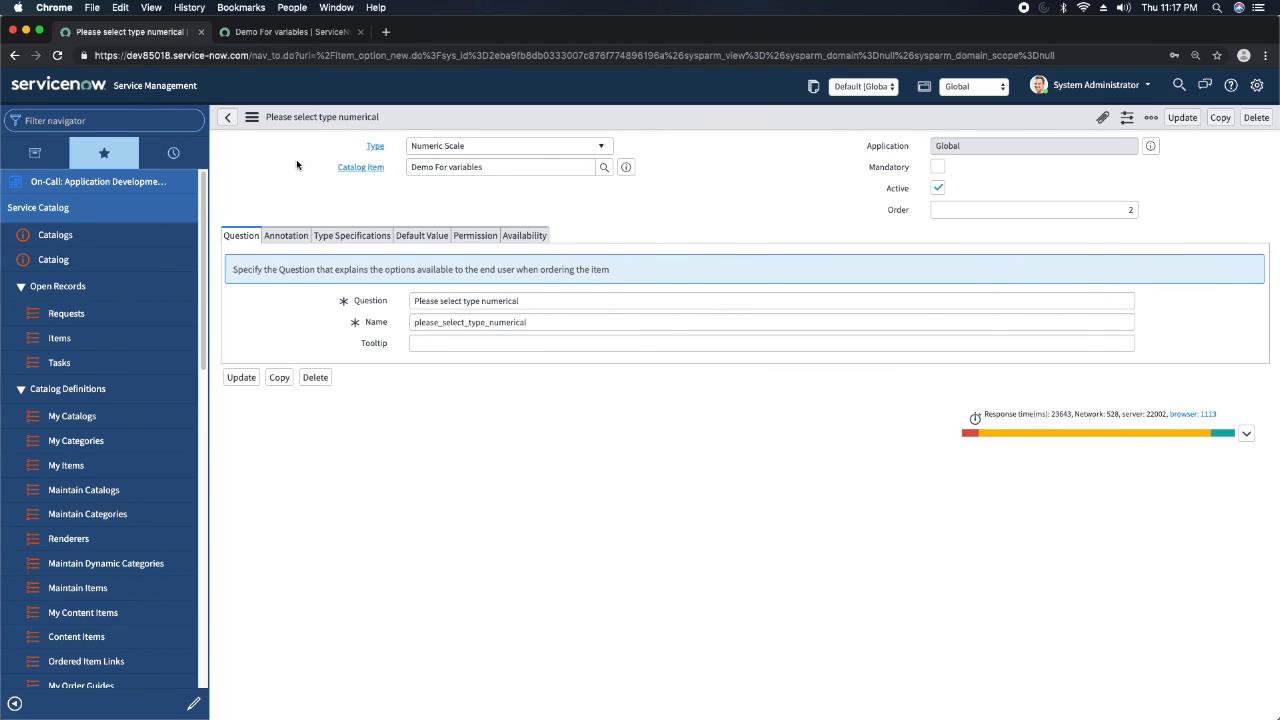
Review the numeric scale variable's type specifications and reload the catalog item preview to check the scale.
click(288, 236)
click(369, 237)
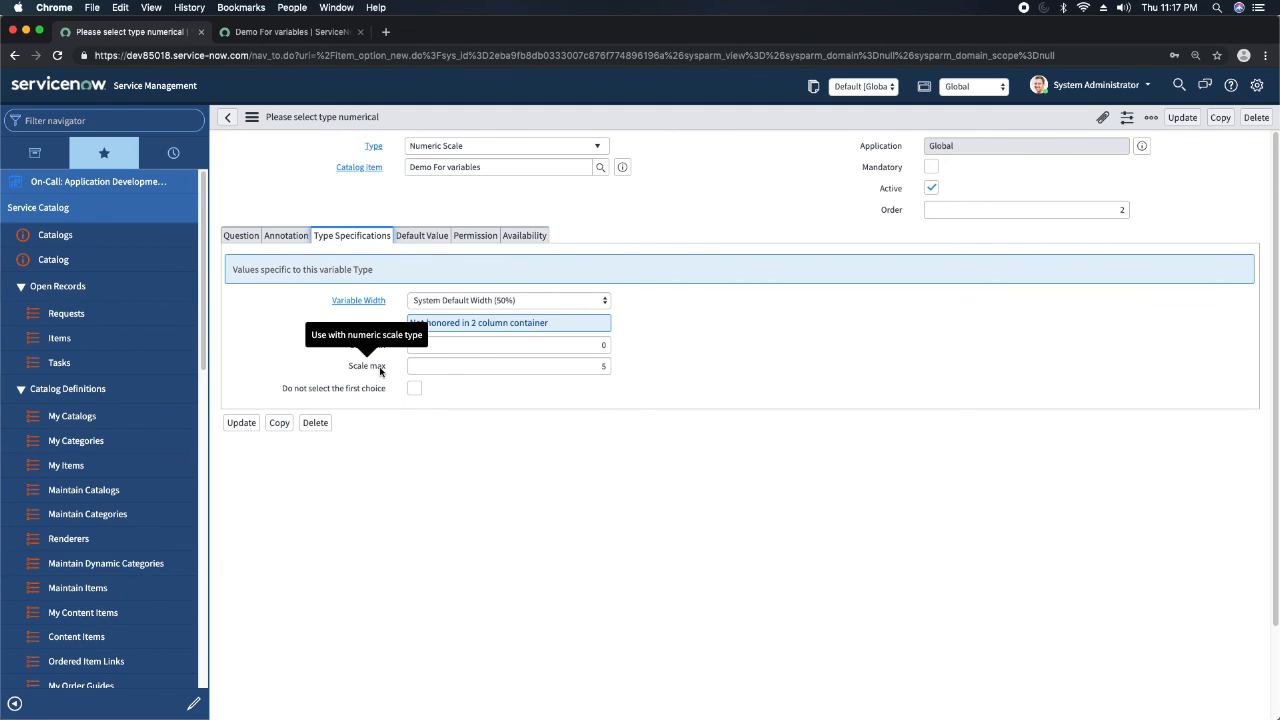
click(305, 32)
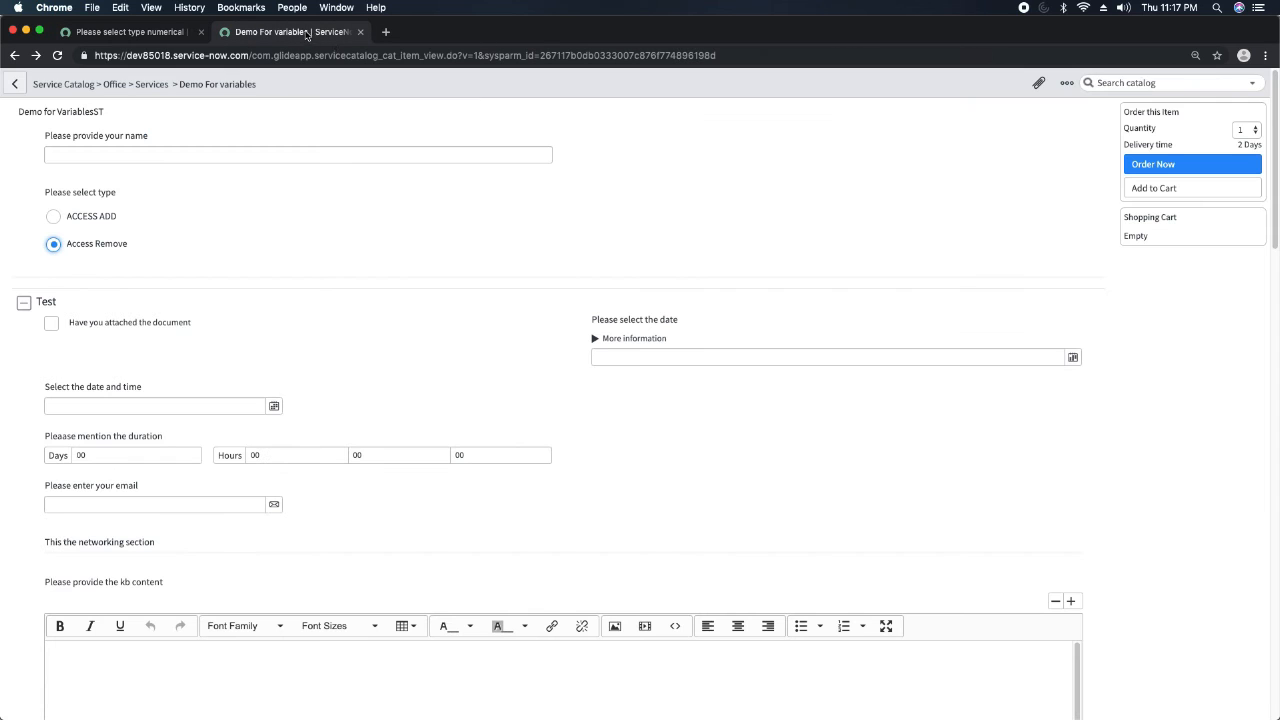
click(57, 56)
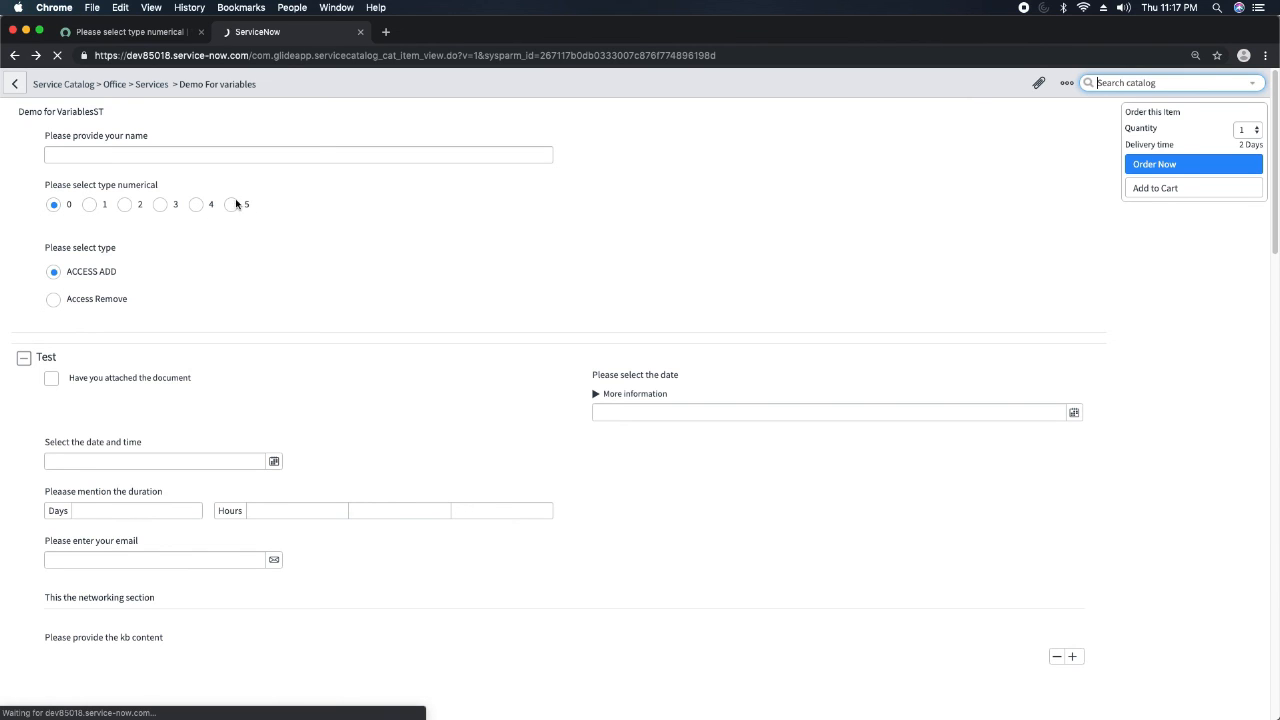
Set the numeric variable's Scale max to 8, save the record and reload the catalog item preview.
click(148, 34)
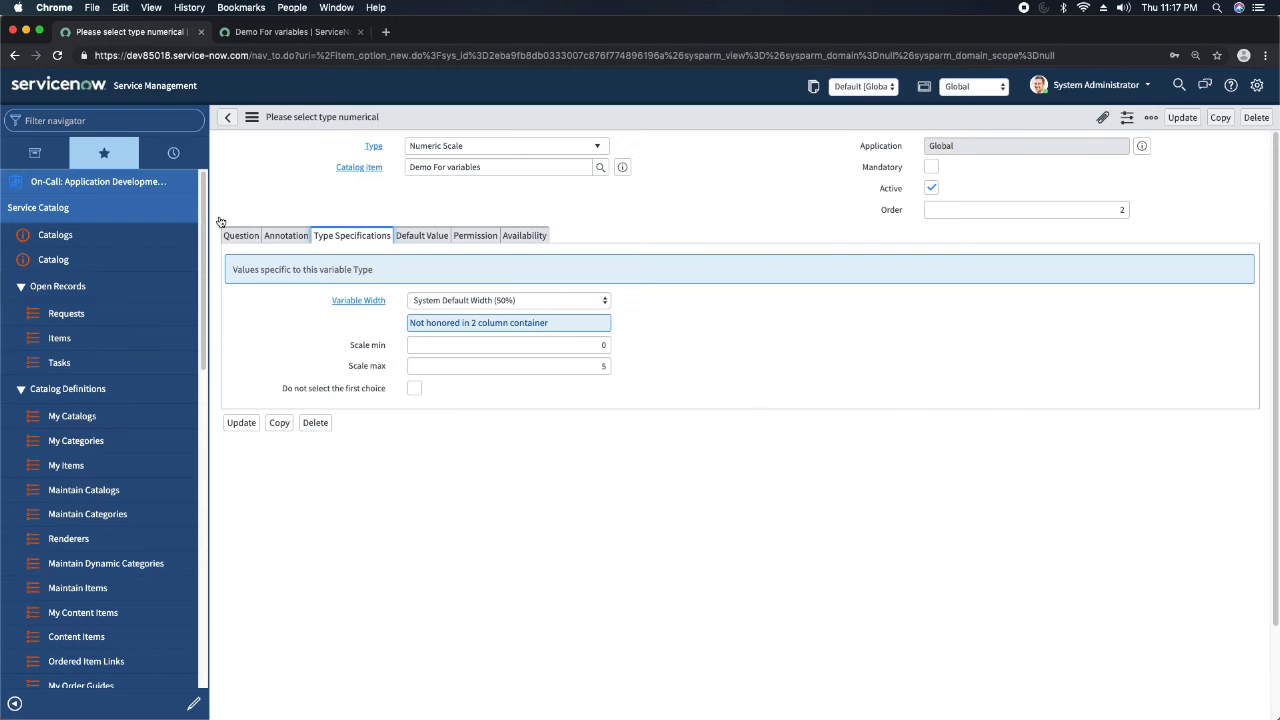
drag(597, 365, 666, 371)
text(8)
click(717, 413)
right_click(672, 117)
click(696, 127)
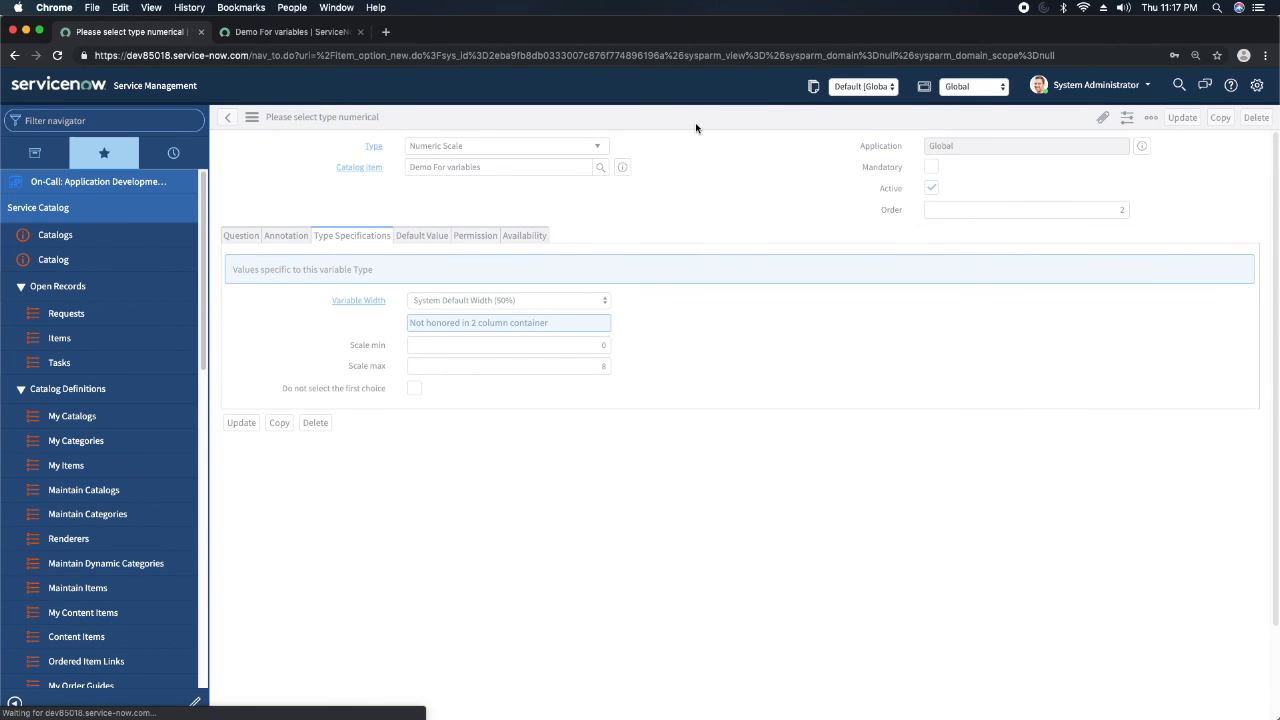
click(288, 32)
click(57, 57)
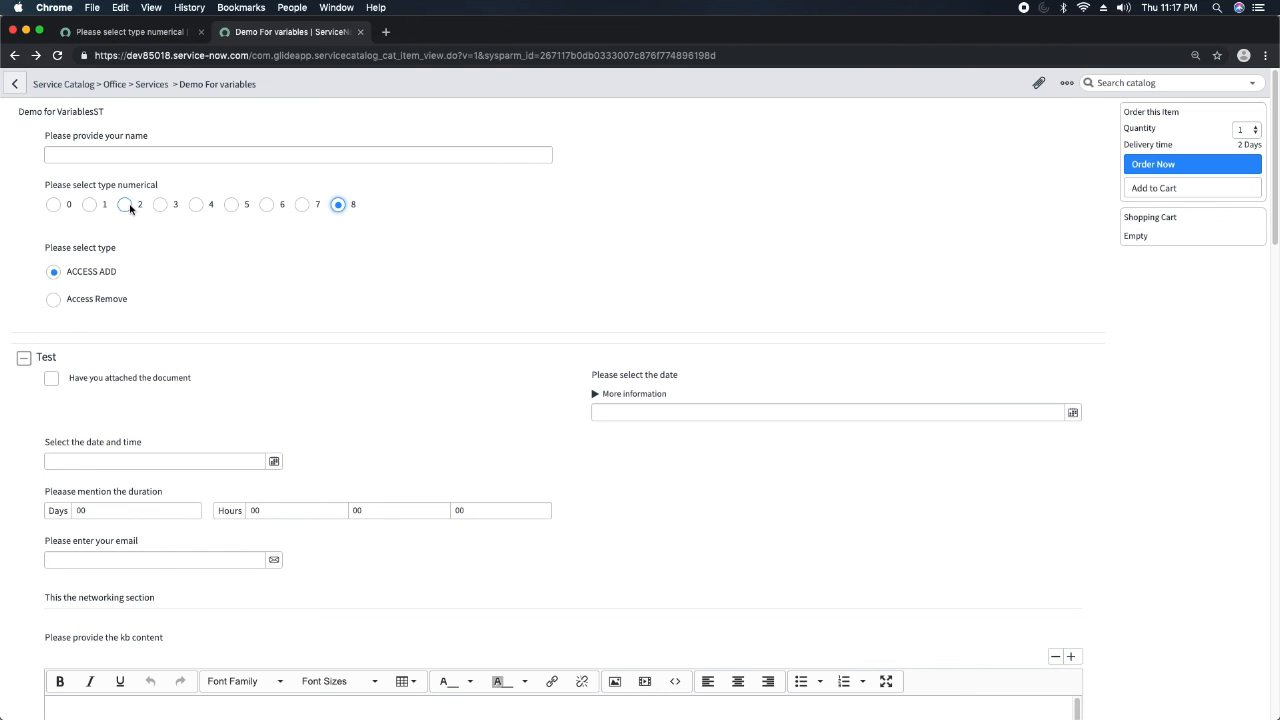
Open the Demo For variables item record from the variable and start a new variable of type Reference.
click(152, 33)
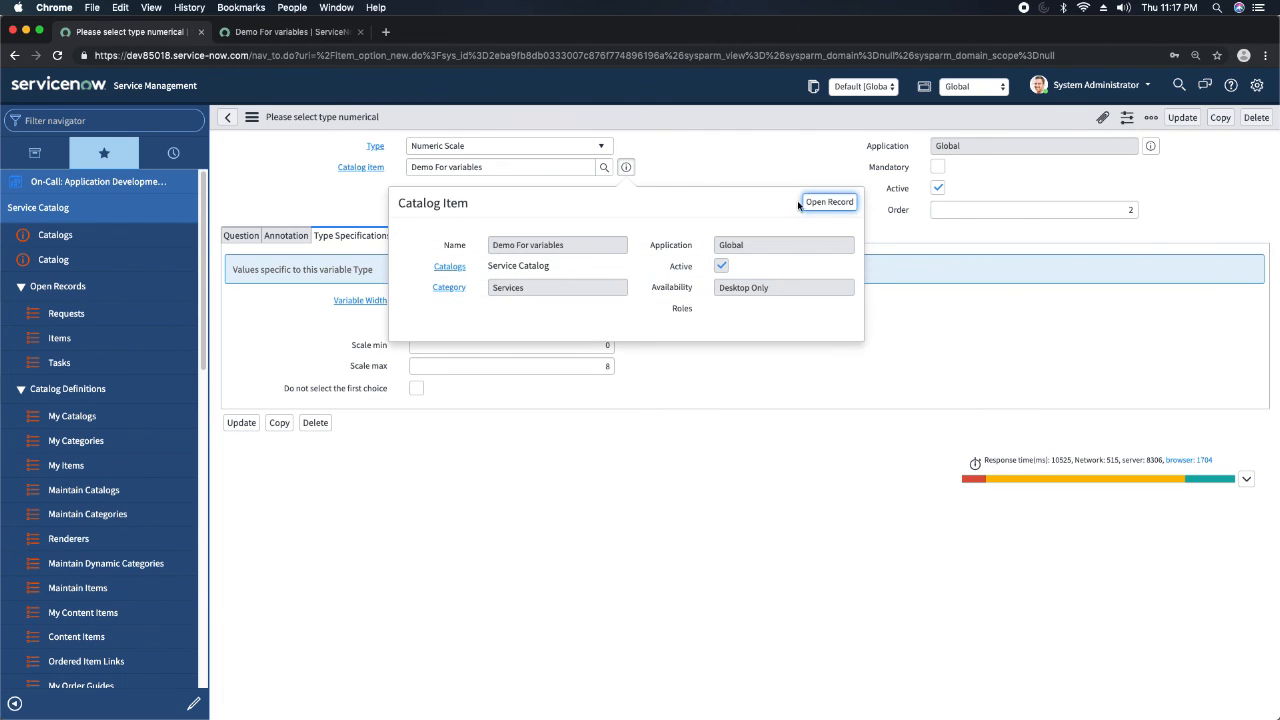
click(830, 203)
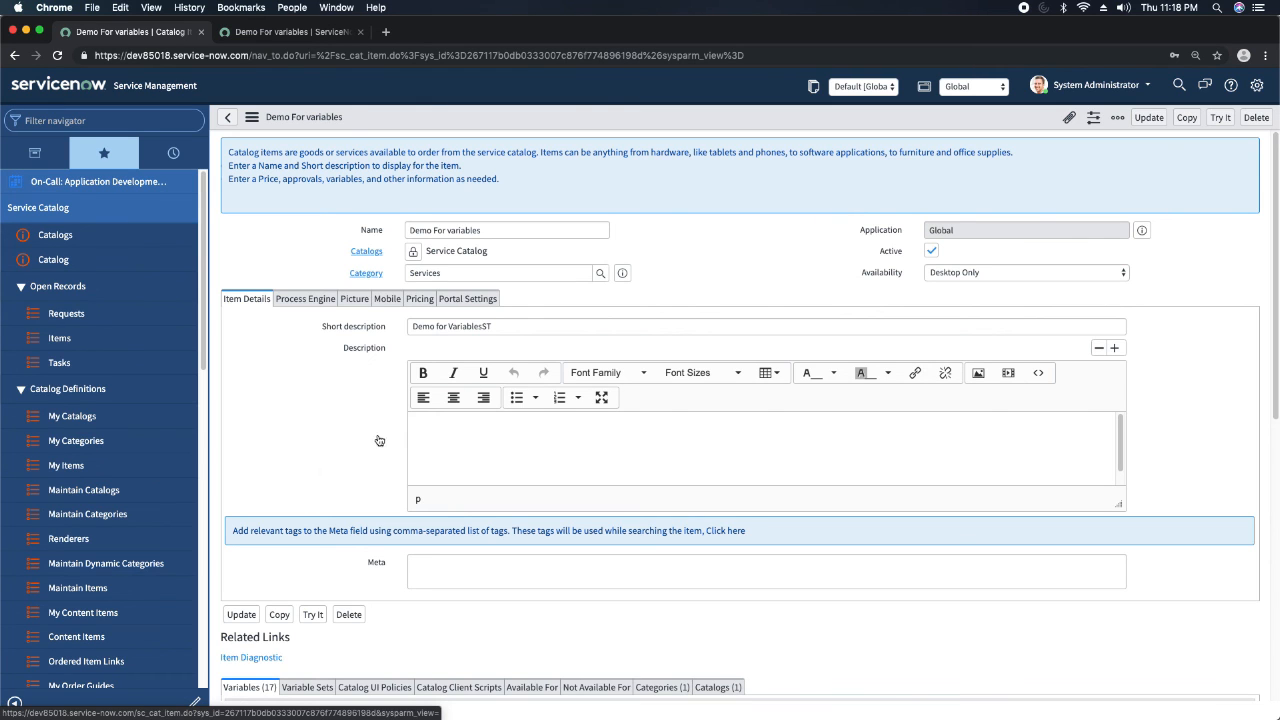
scroll(374, 440, down, 5)
click(311, 346)
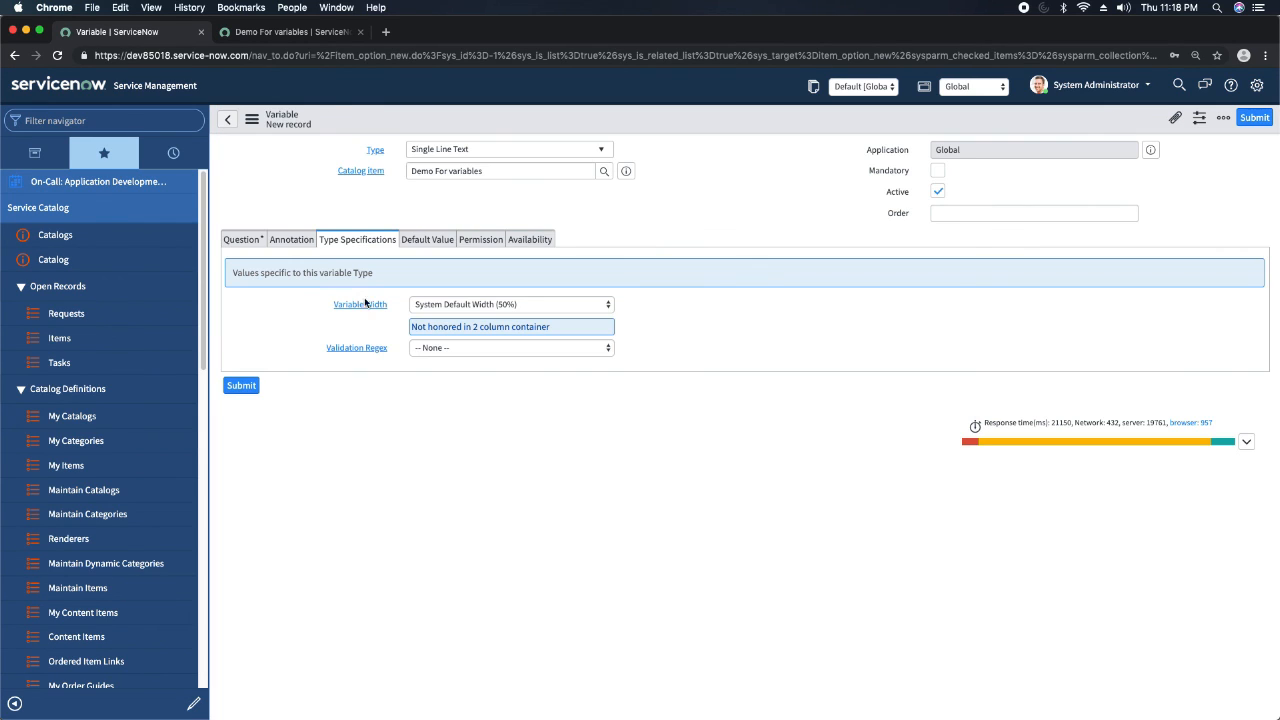
click(545, 152)
text(refe)
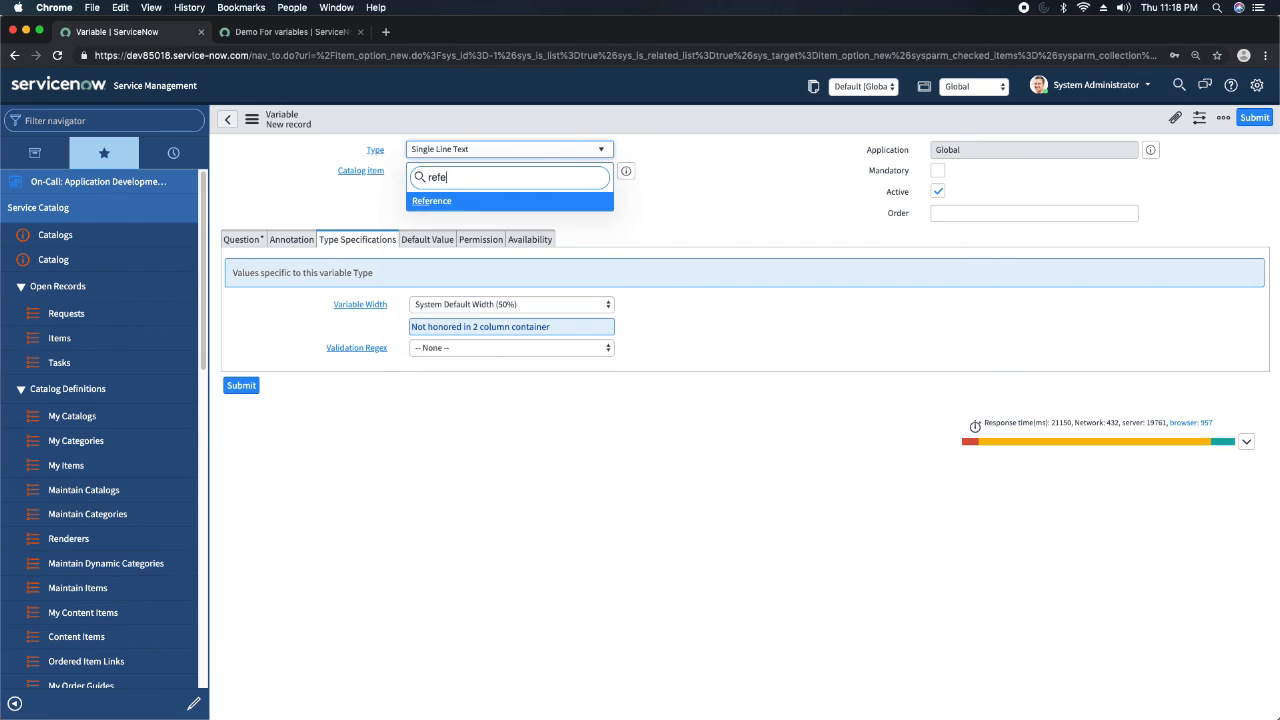
key(Return)
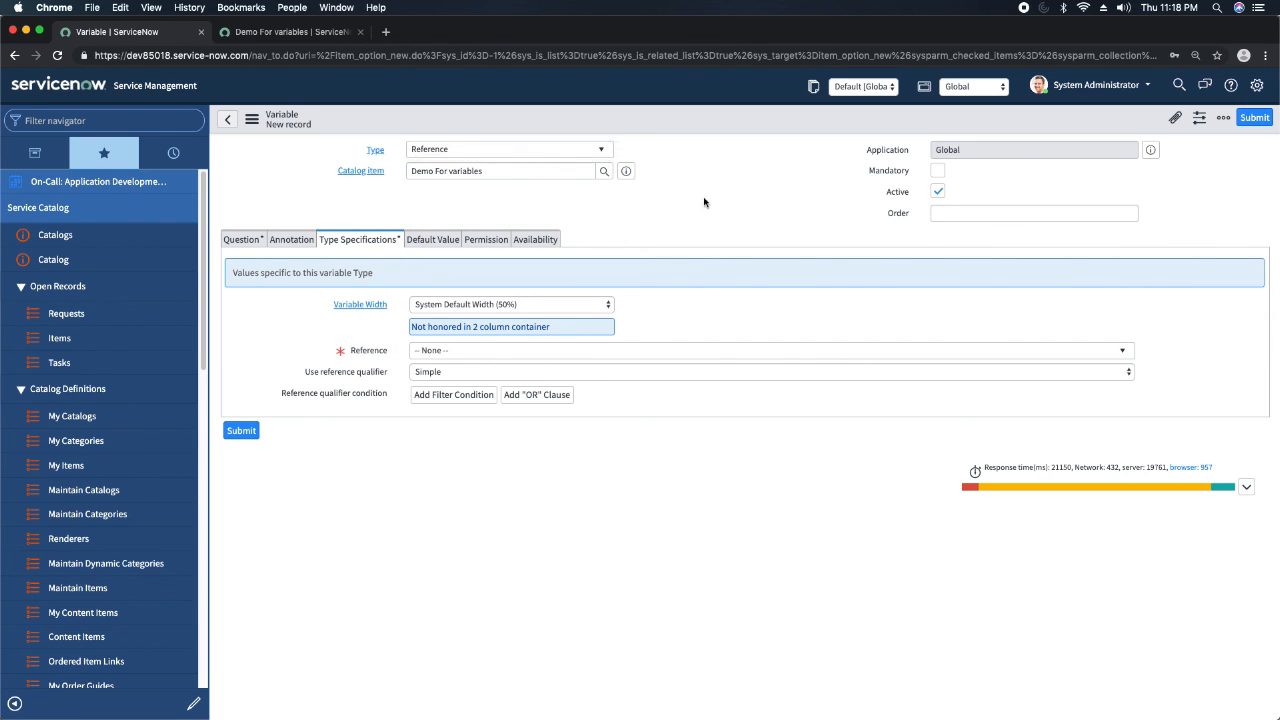
Enter Please select the manager as the Reference variable's question and set its order to 3.
click(258, 240)
click(430, 304)
text(Please select the manager)
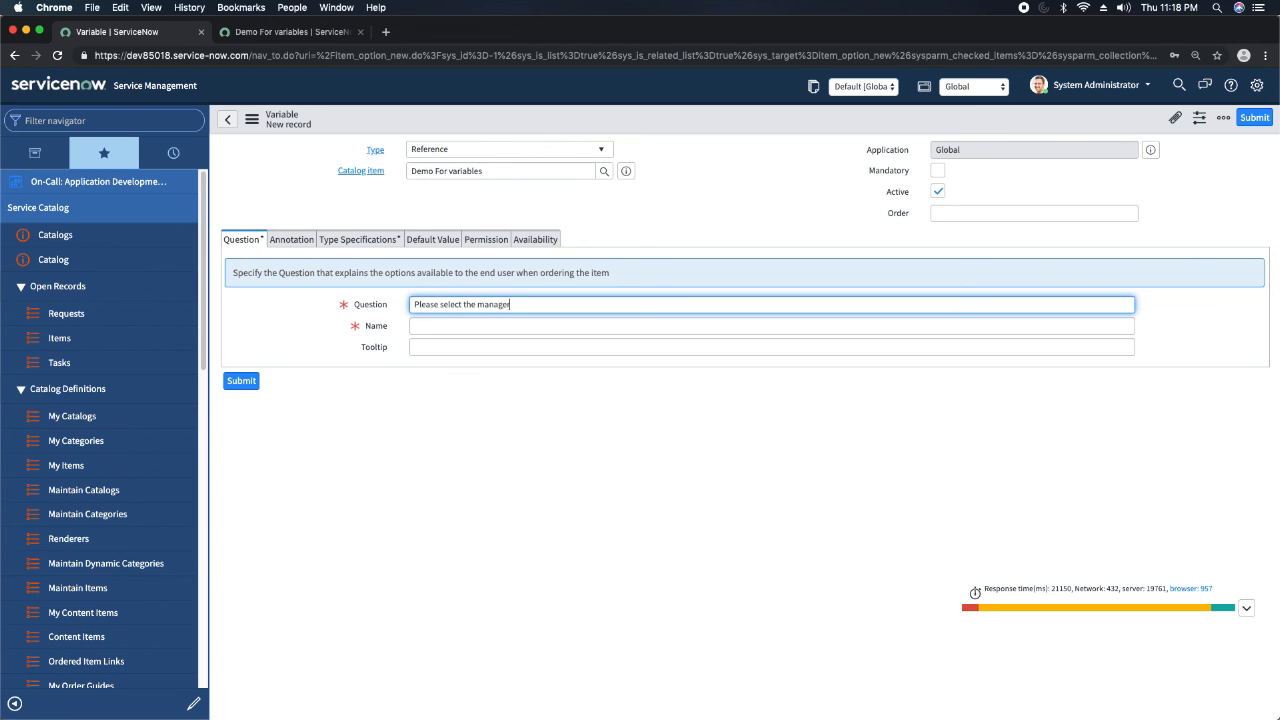
click(997, 214)
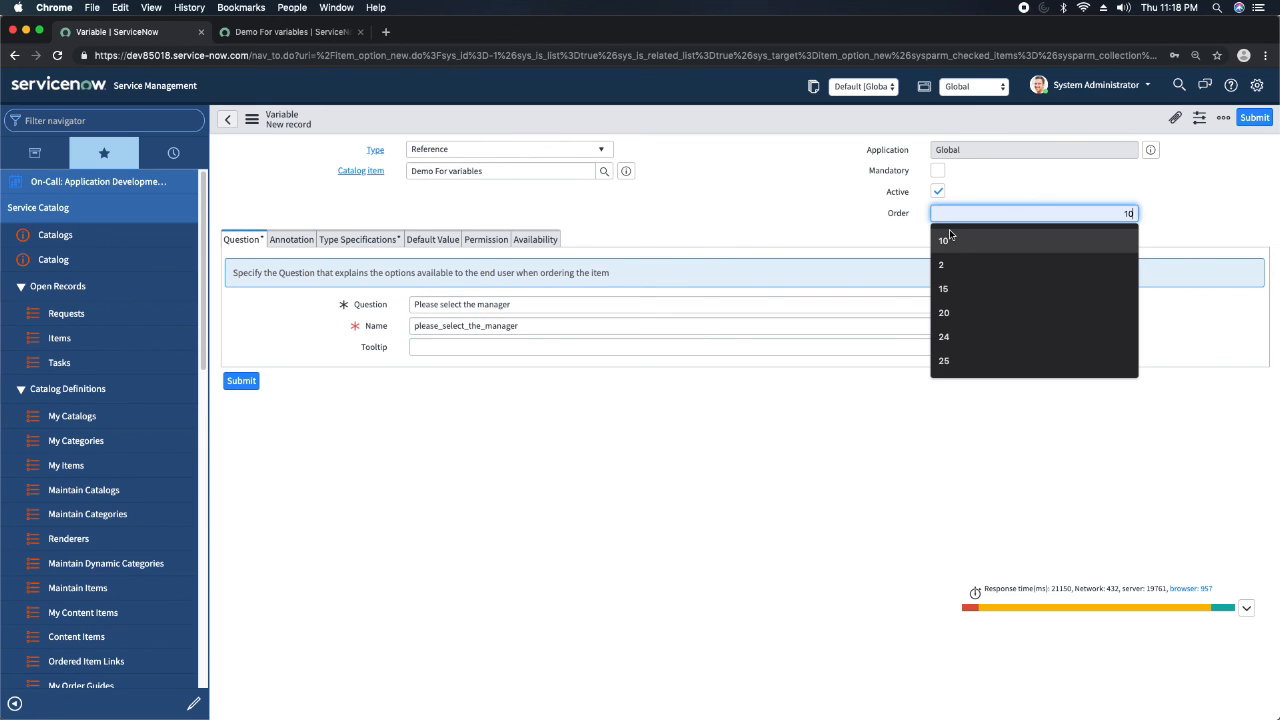
text(3)
click(686, 232)
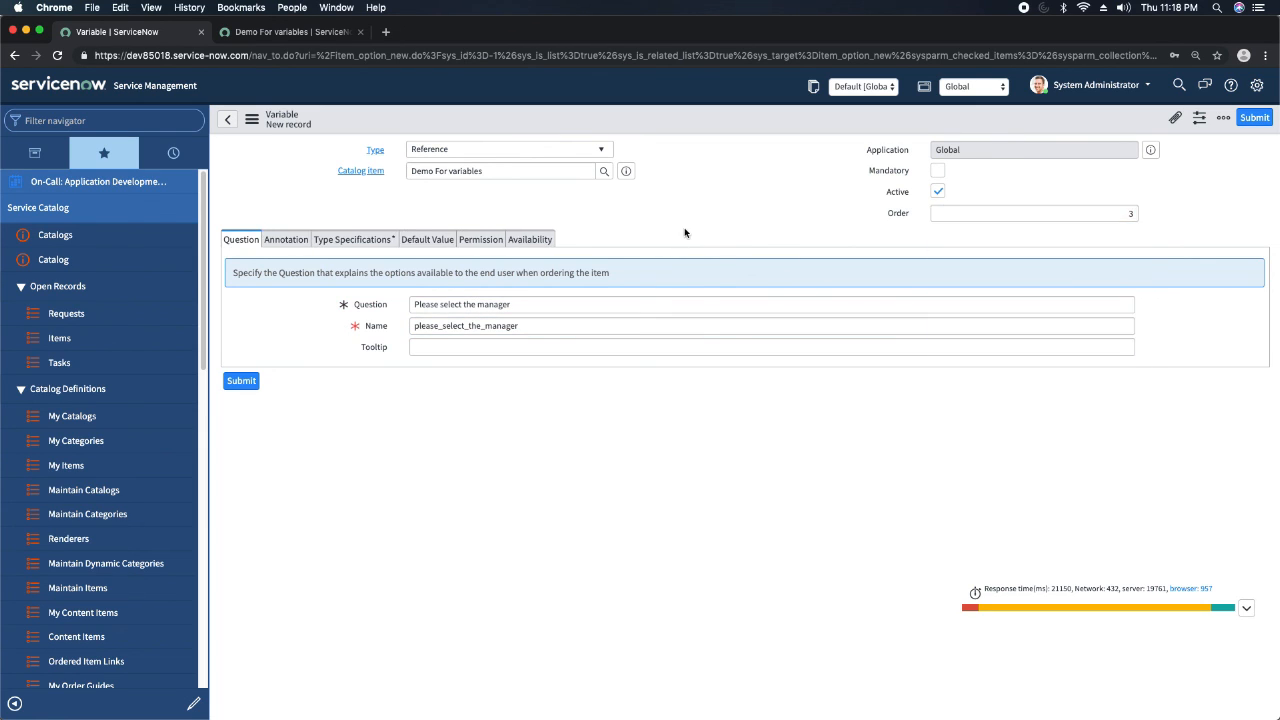
In the Reference variable's type specifications, set the referenced table to User [sys_user].
click(357, 242)
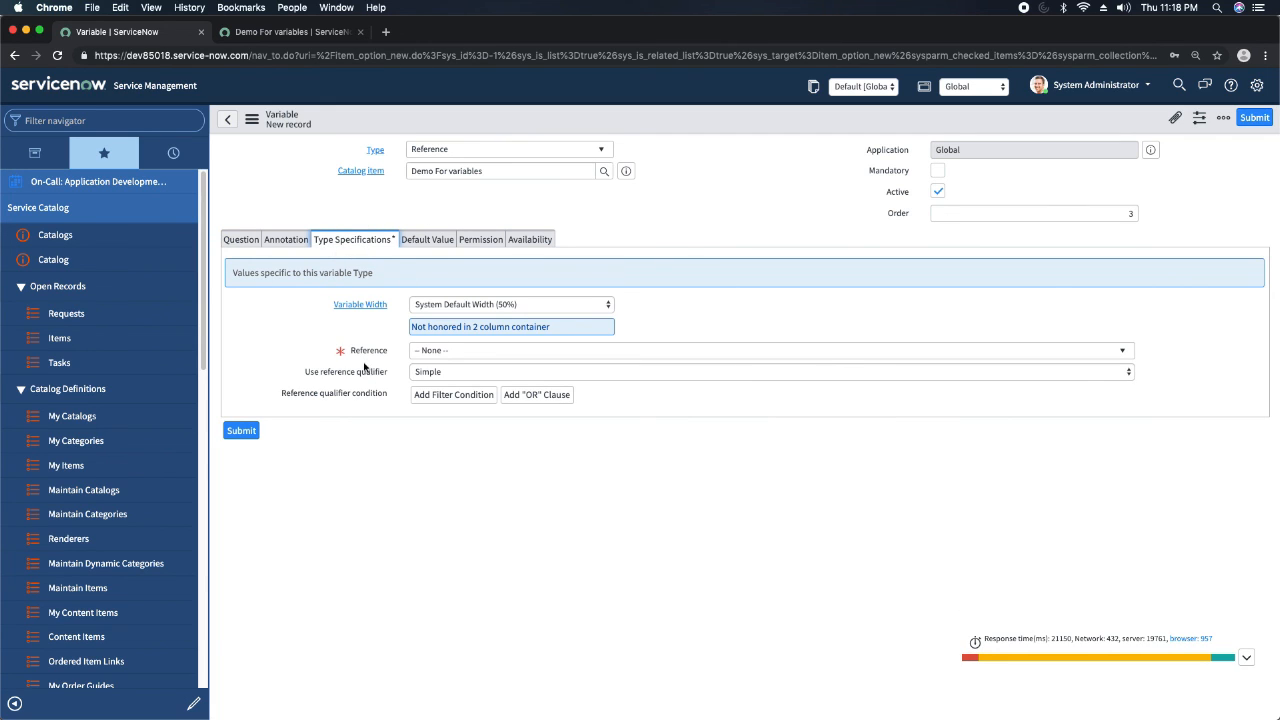
click(476, 352)
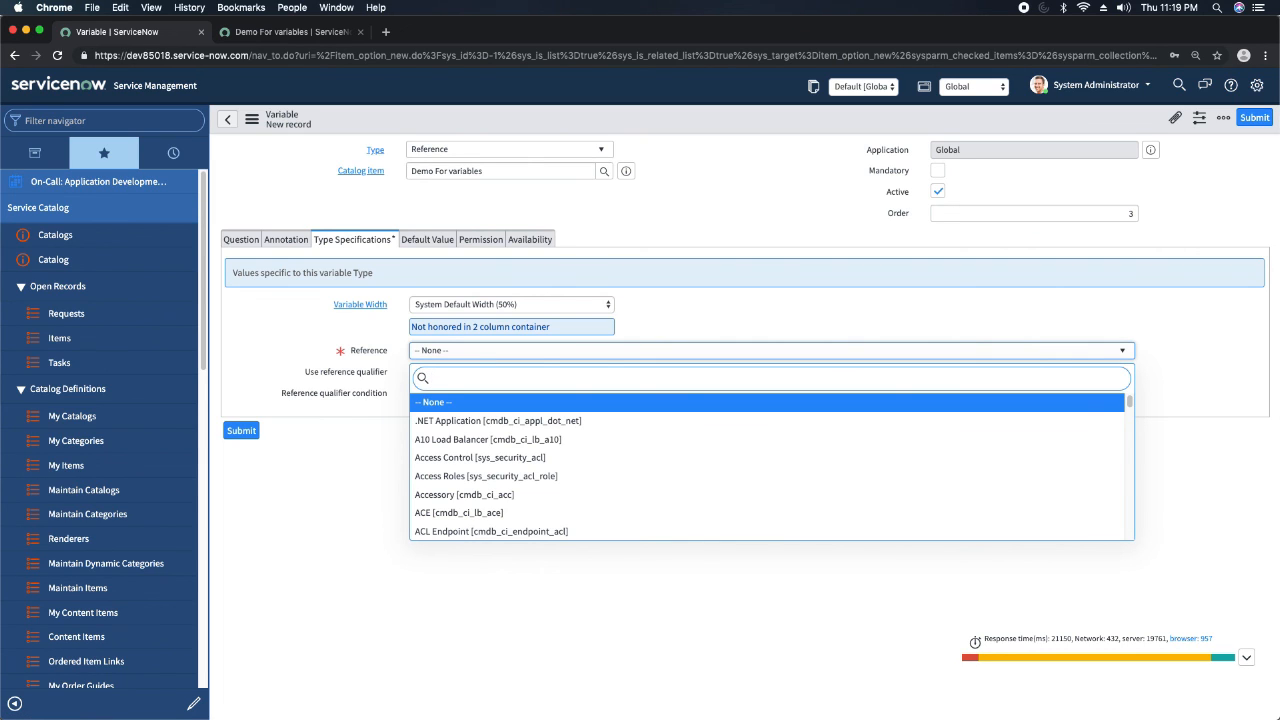
text(sys_user)
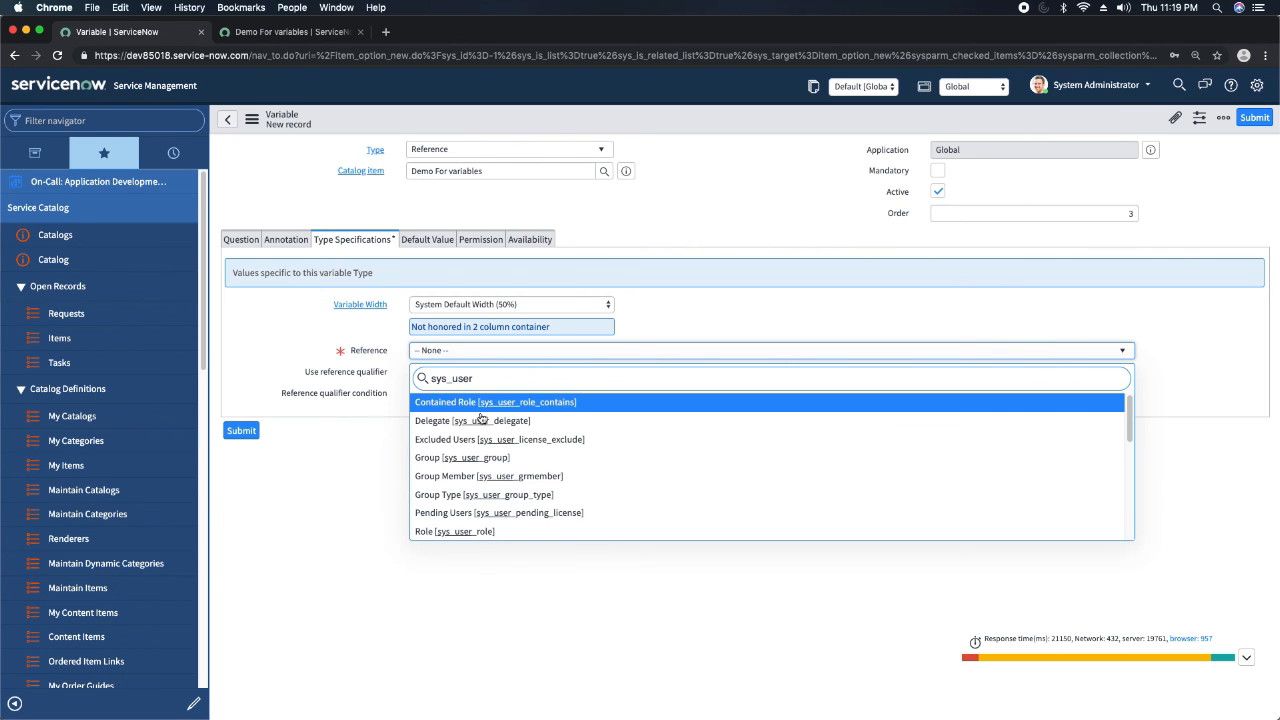
scroll(484, 420, down, 10)
scroll(483, 444, up, 4)
scroll(483, 444, up, 5)
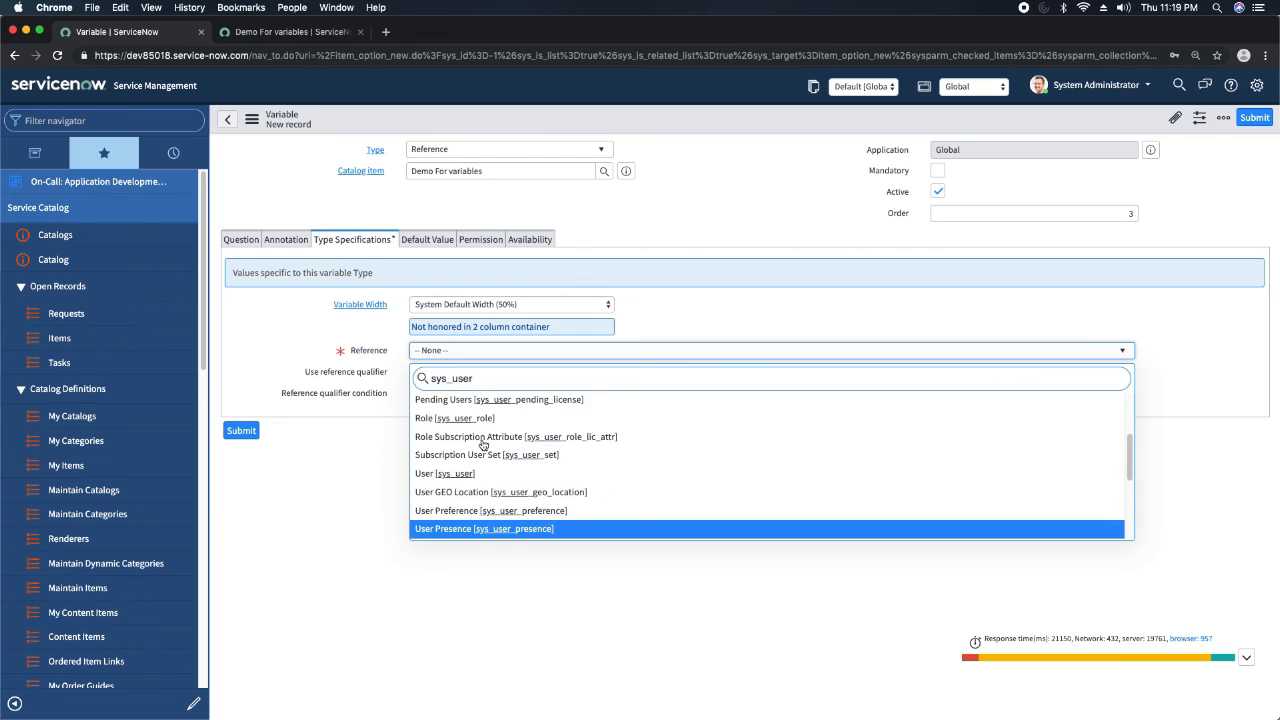
click(478, 476)
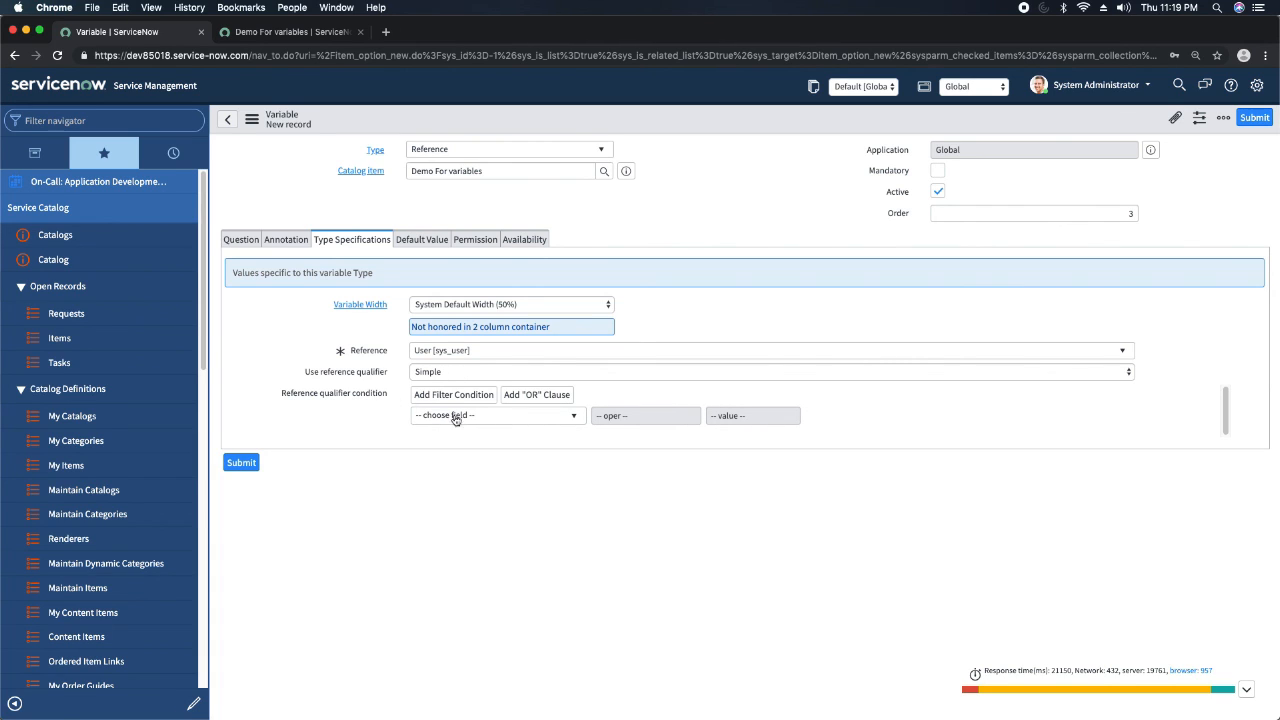
Add the reference qualifier condition Active is true to the manager variable.
click(457, 414)
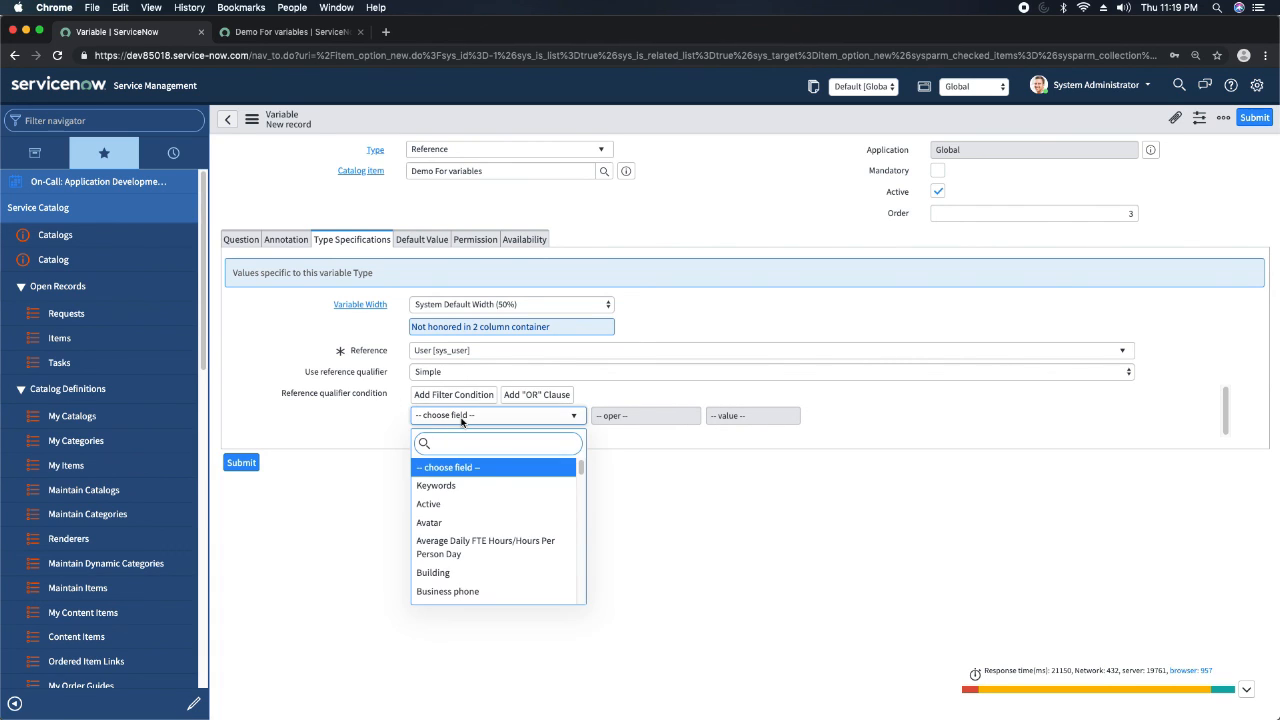
text(ac)
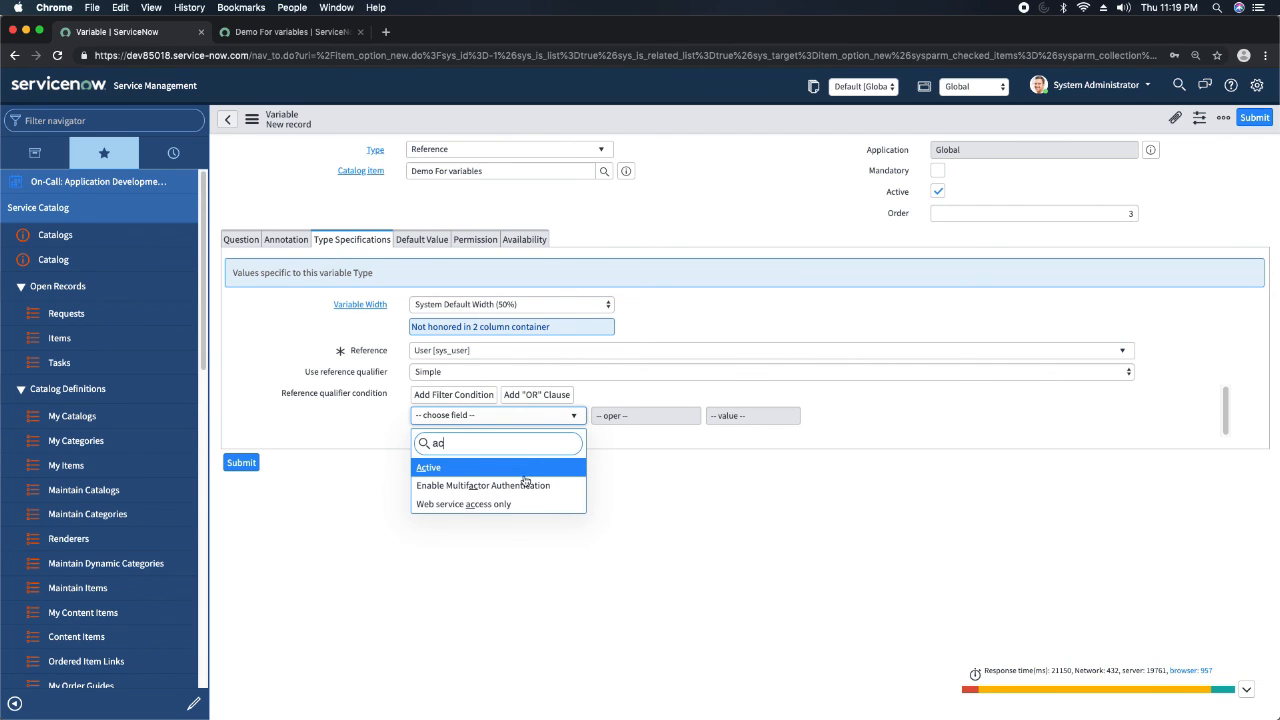
key(Return)
click(745, 418)
click(745, 415)
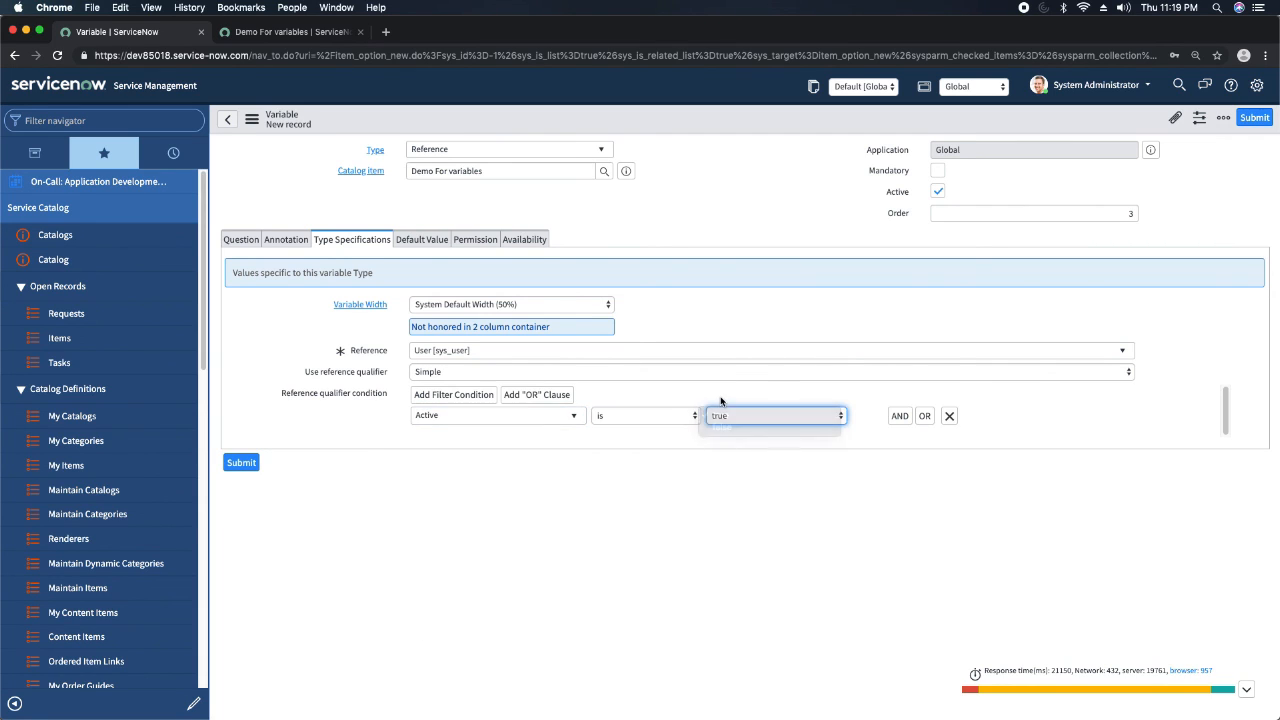
Review the available reference qualifier types and the manager variable's default value and permission settings.
click(438, 372)
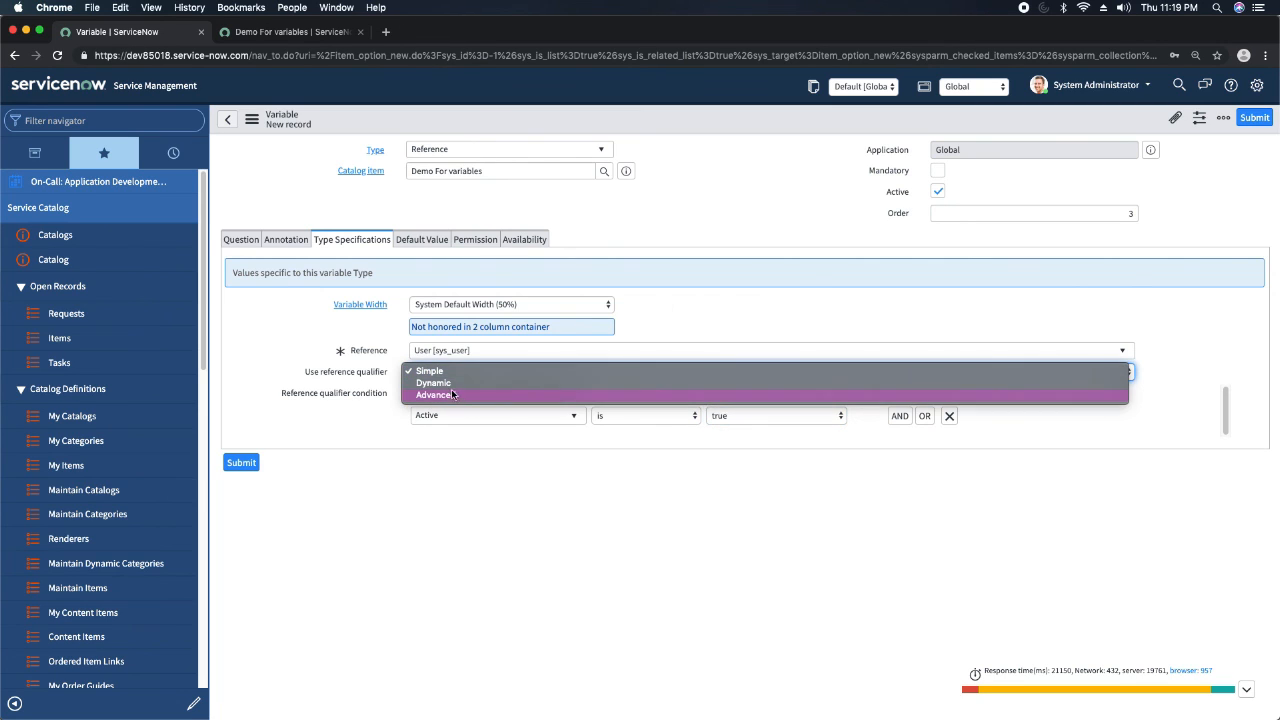
click(494, 486)
click(421, 247)
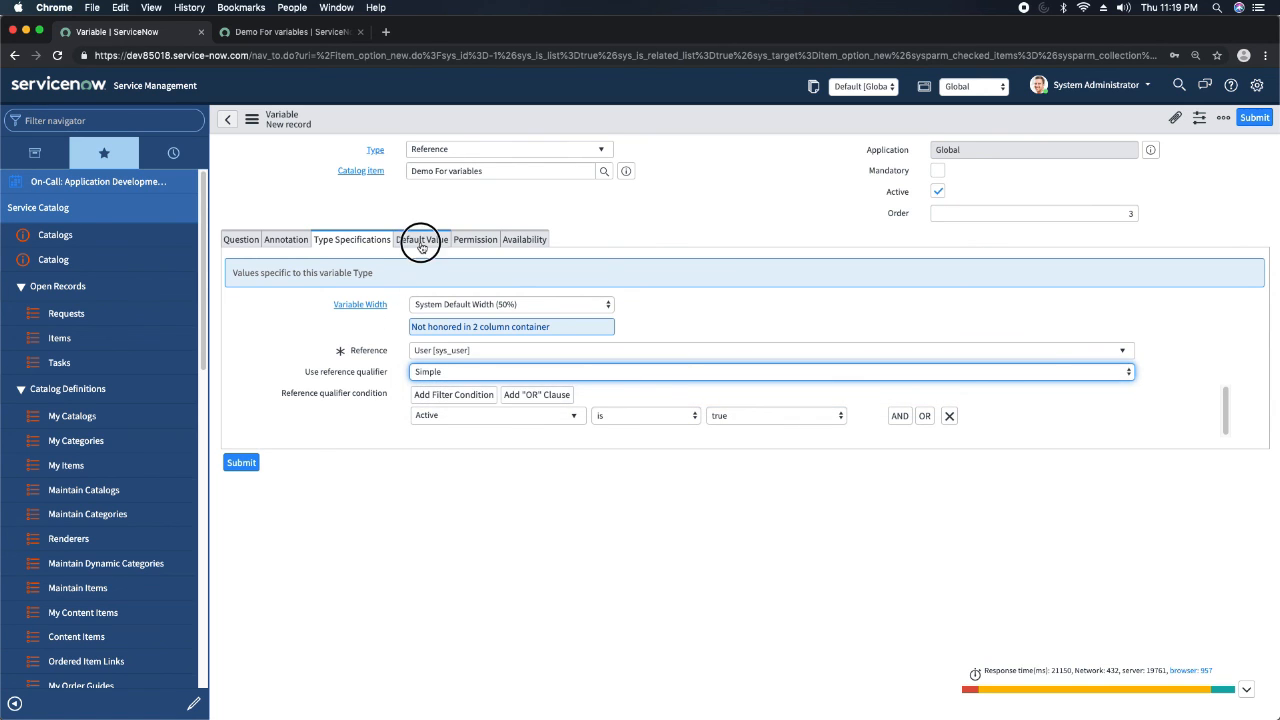
click(475, 240)
click(351, 240)
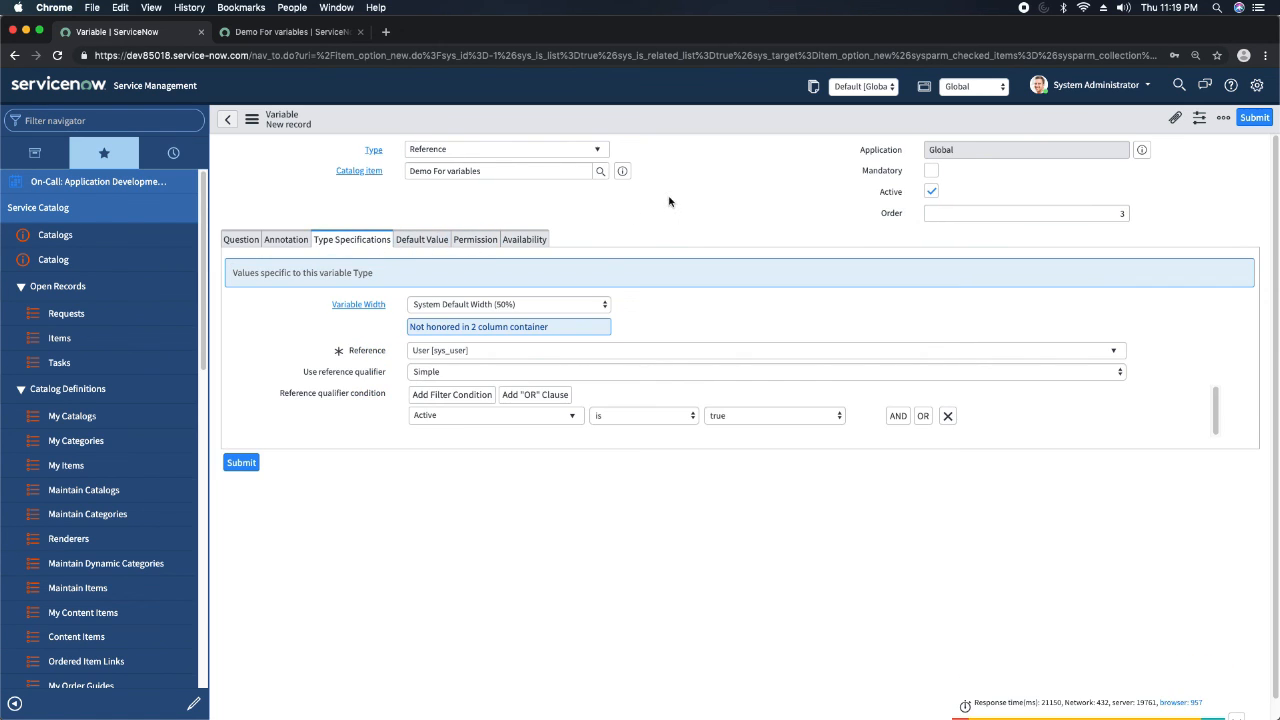
Save the manager variable record and reload the Demo For variables catalog item preview.
right_click(684, 128)
click(711, 135)
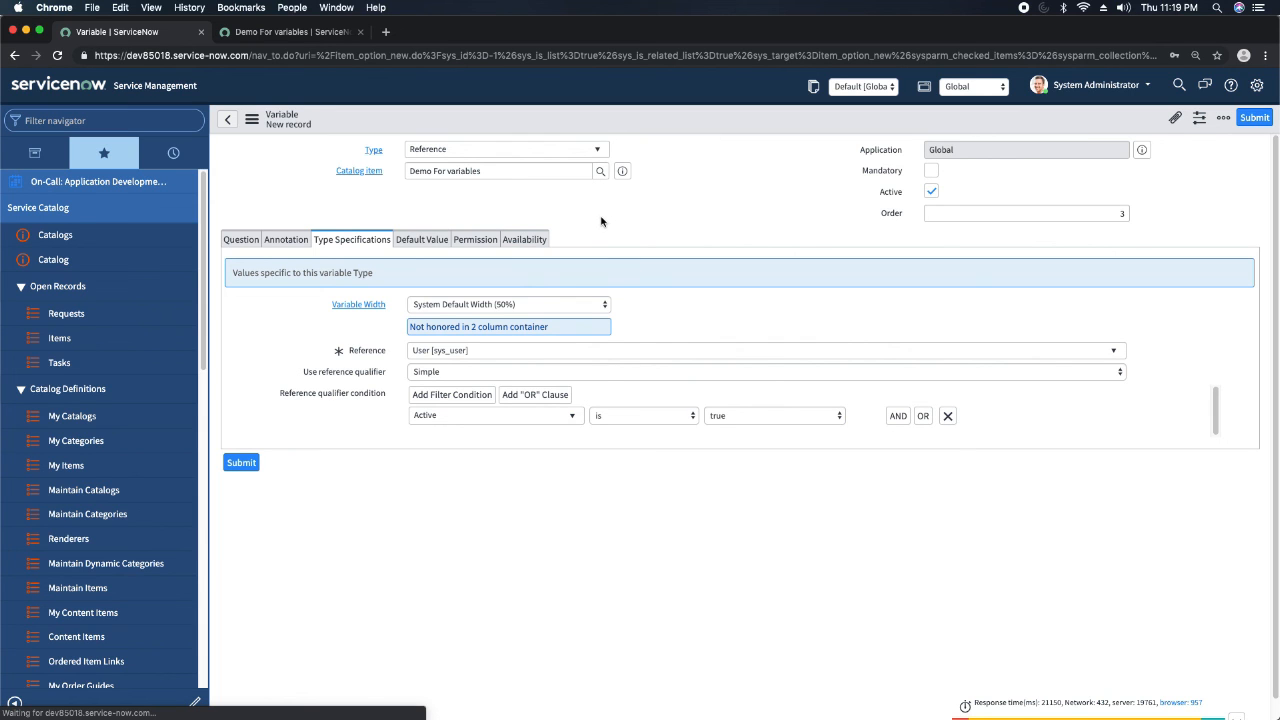
click(279, 33)
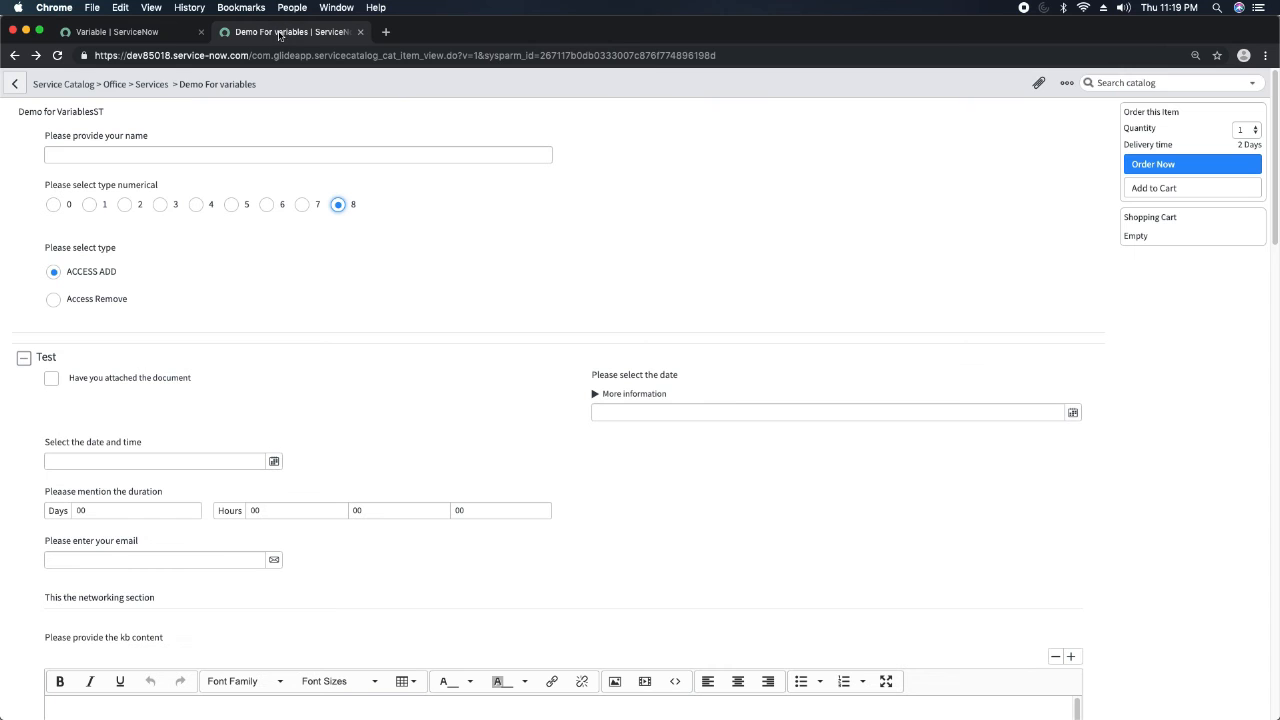
click(57, 55)
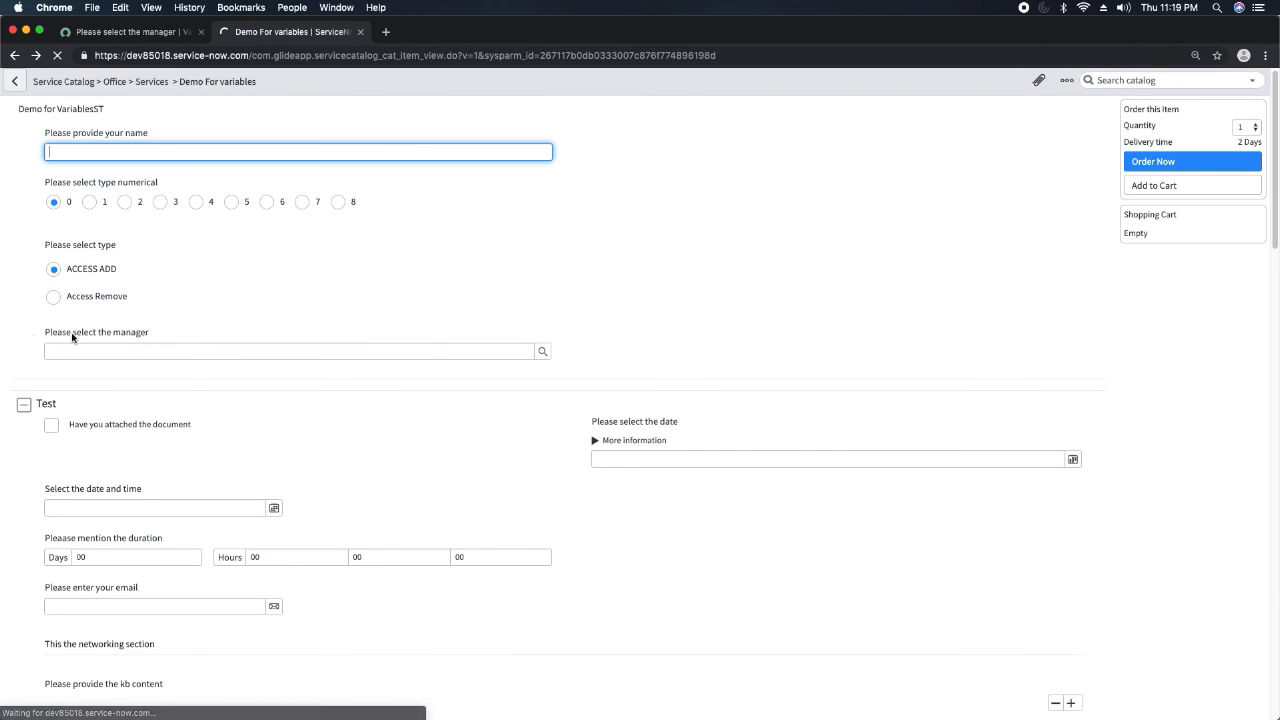
Open the lookup list of the Please select the manager field, browse the user records and close the list.
click(542, 351)
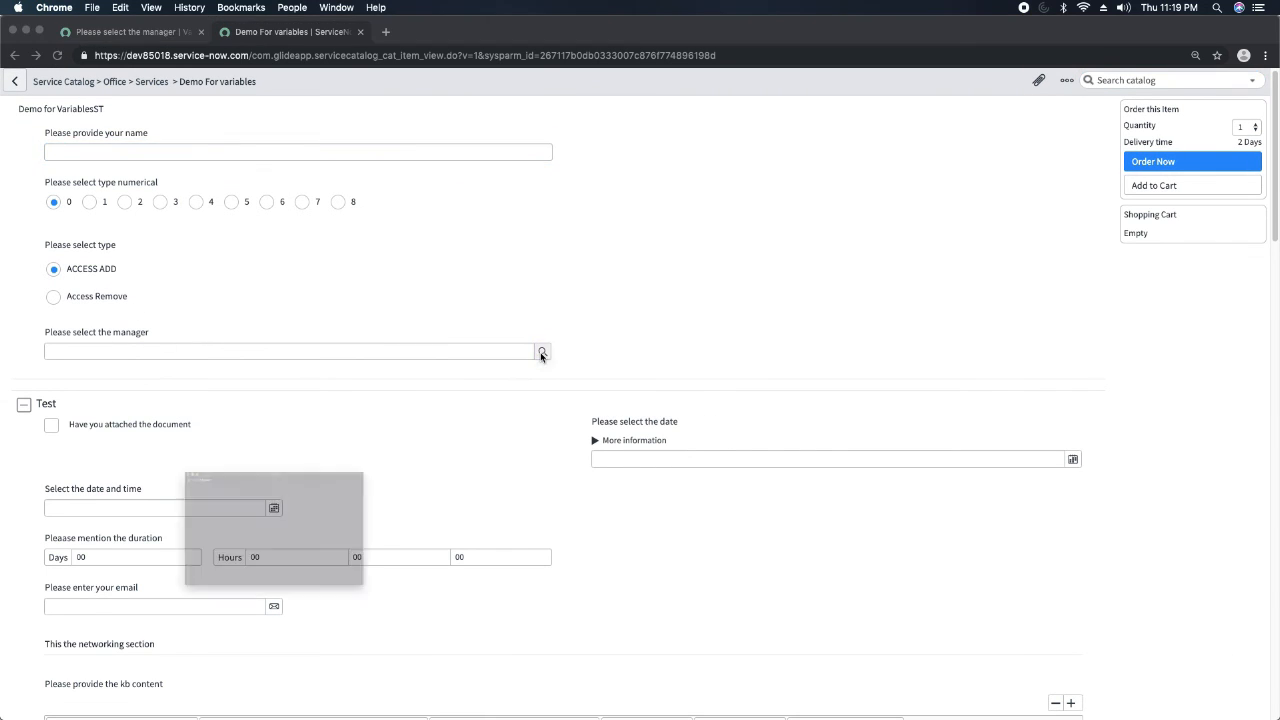
scroll(110, 509, down, 5)
scroll(110, 509, up, 5)
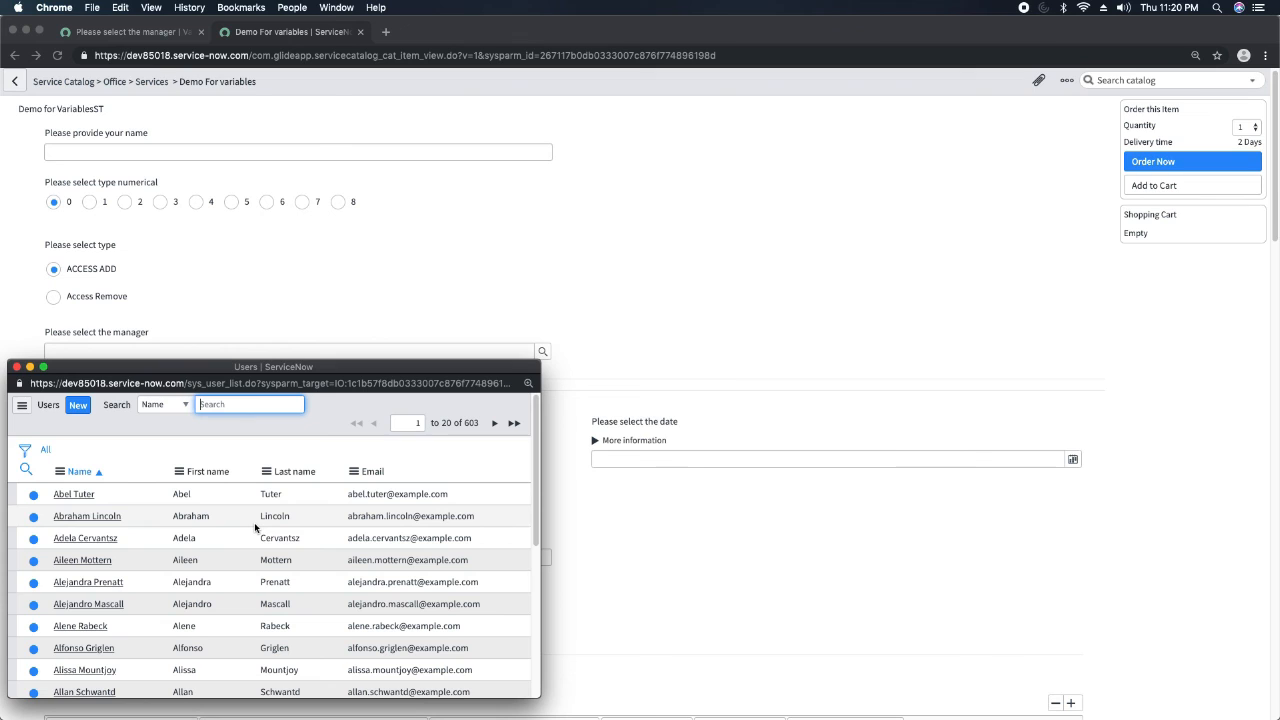
click(17, 368)
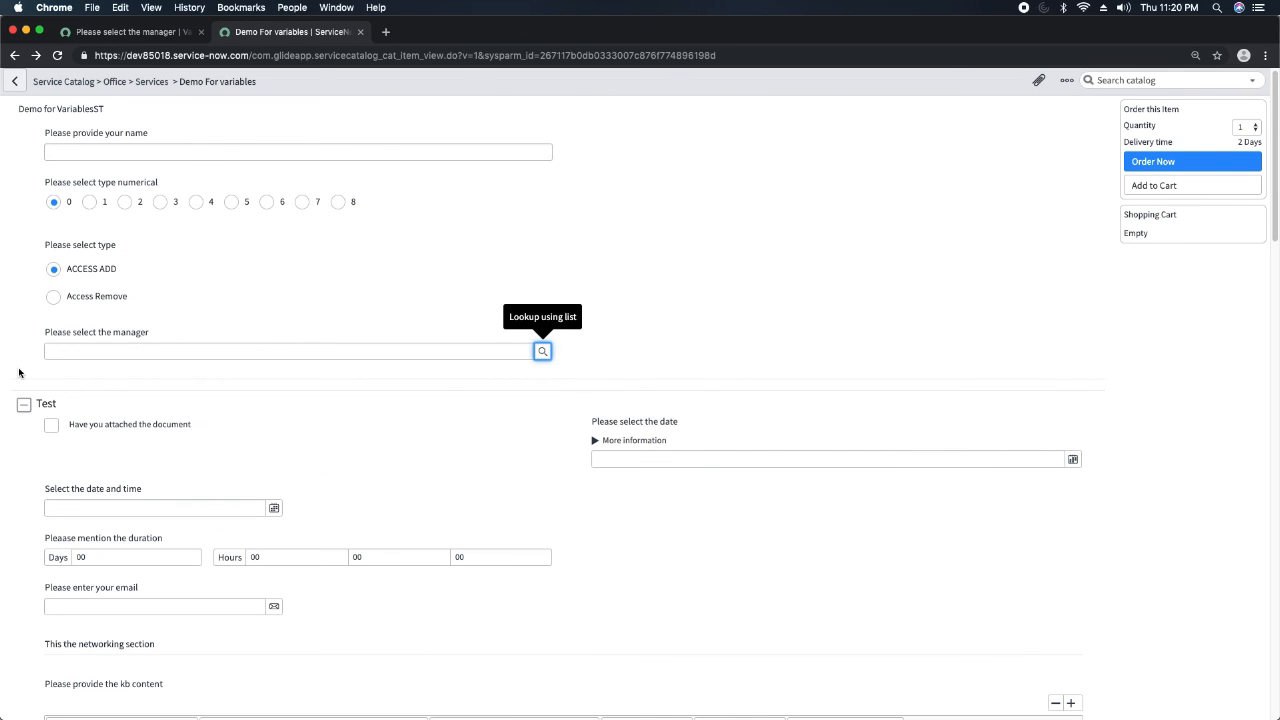